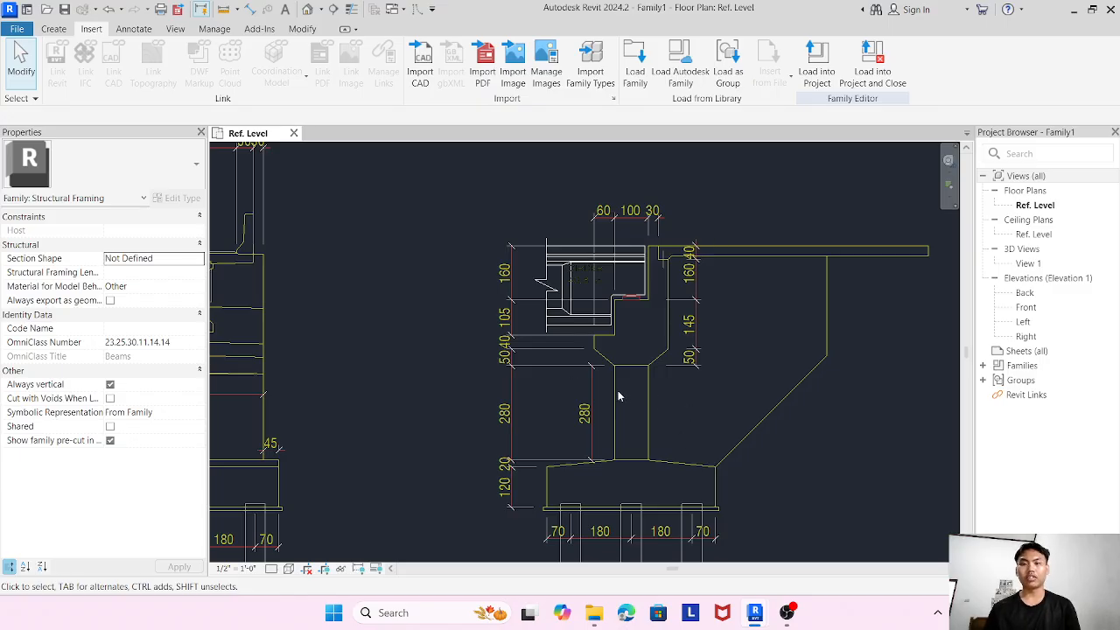
pyautogui.scroll(5, 637, 300)
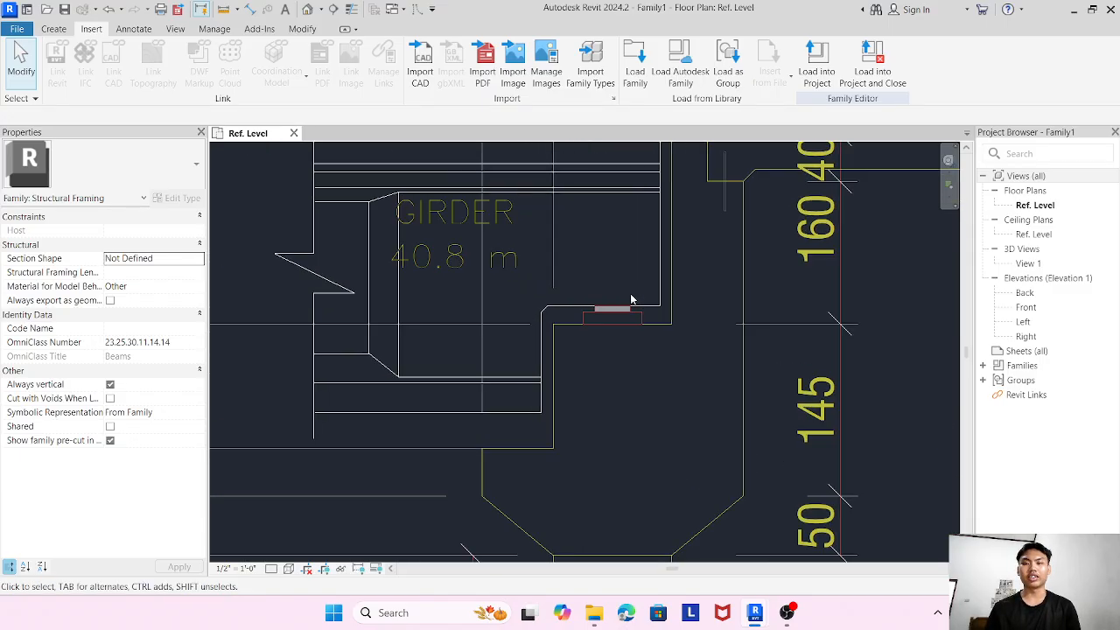
pyautogui.scroll(-6, 601, 378)
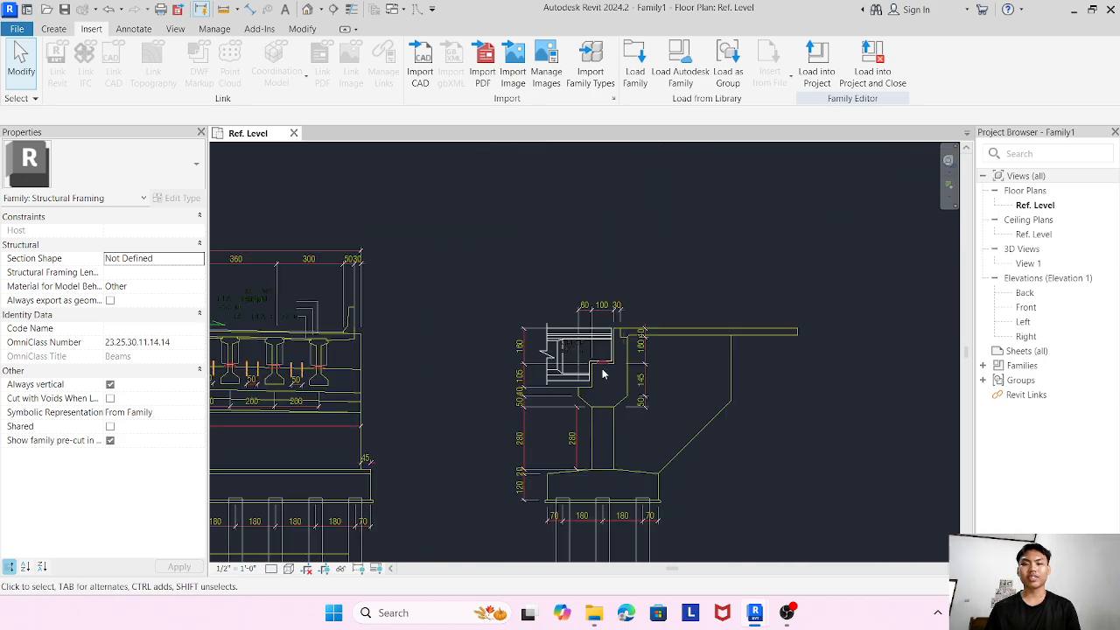
pyautogui.scroll(3, 654, 379)
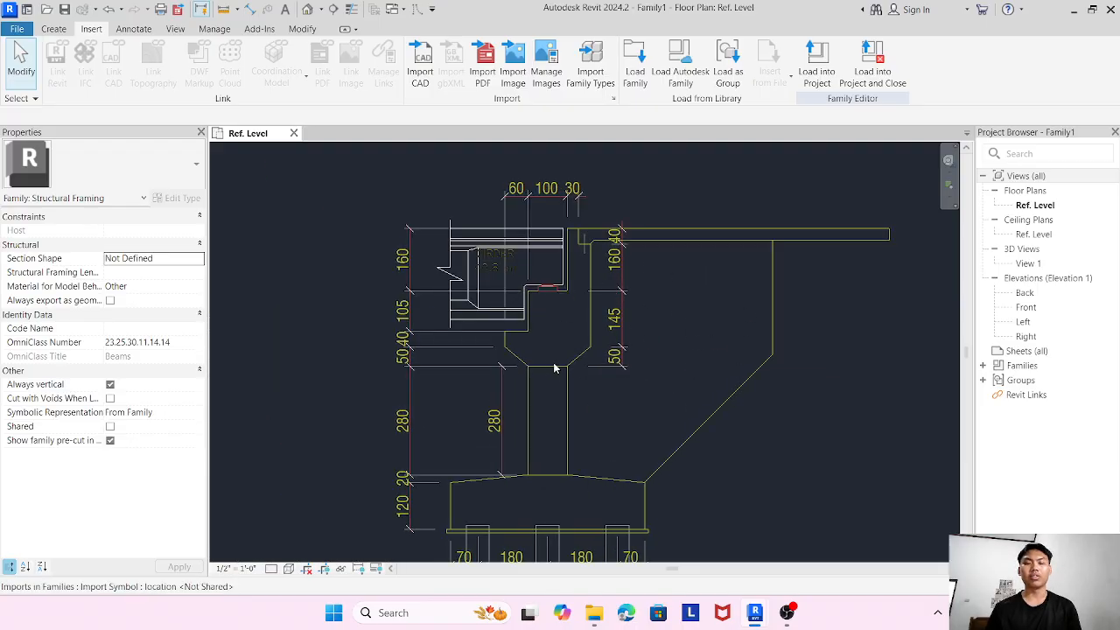
pyautogui.scroll(-3, 552, 360)
pyautogui.moveTo(527, 324); pyautogui.dragTo(470, 293, button='middle')
pyautogui.scroll(4, 498, 344)
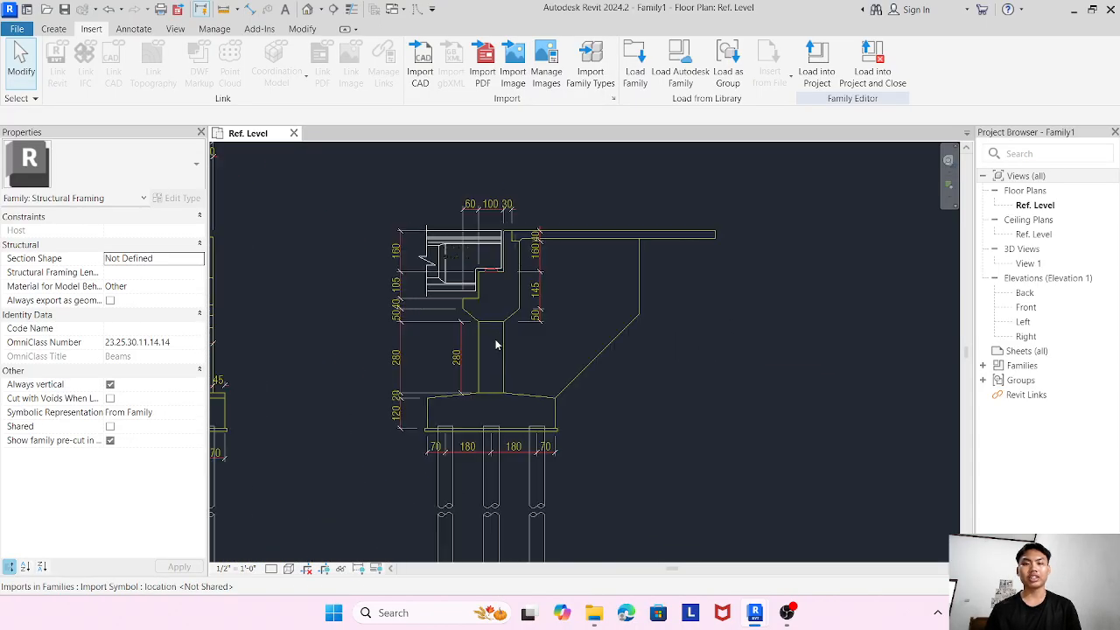
pyautogui.click(63, 32)
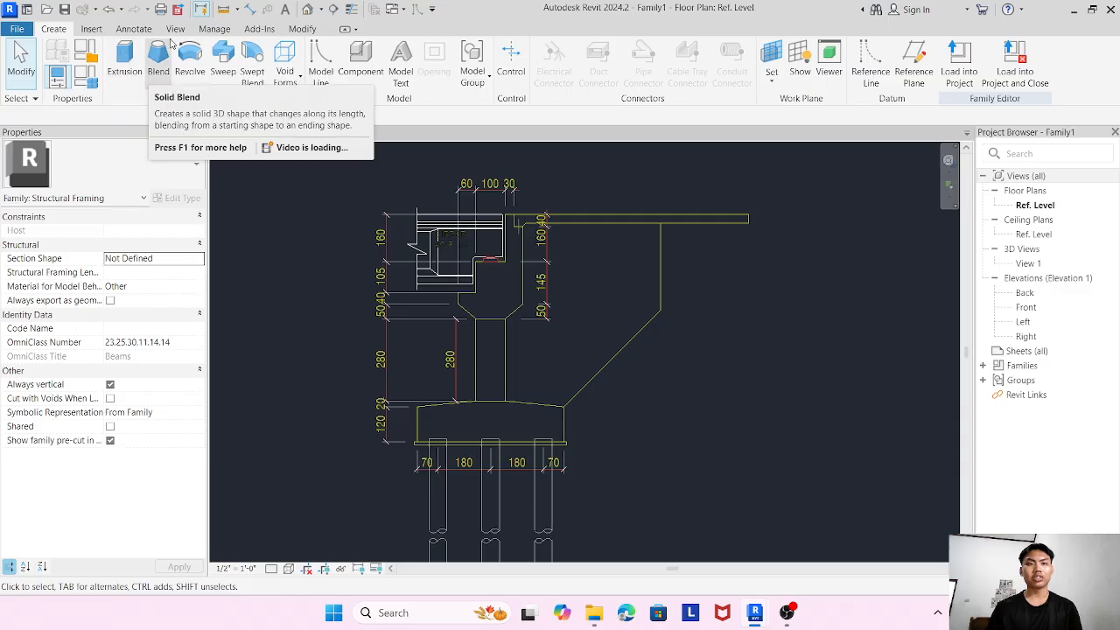
pyautogui.click(131, 57)
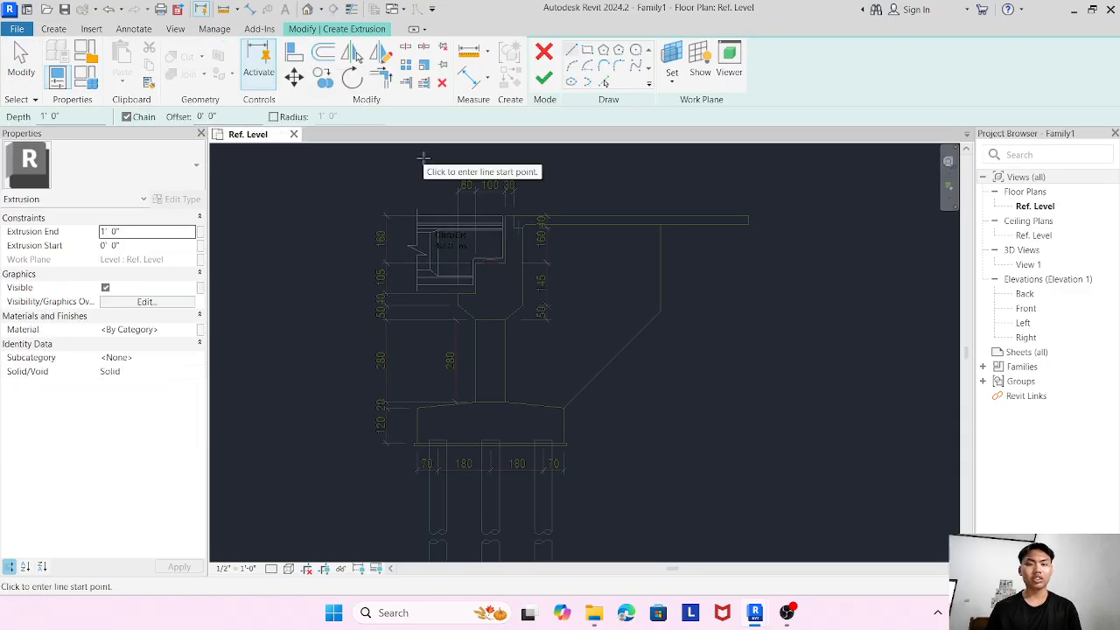
pyautogui.click(543, 52)
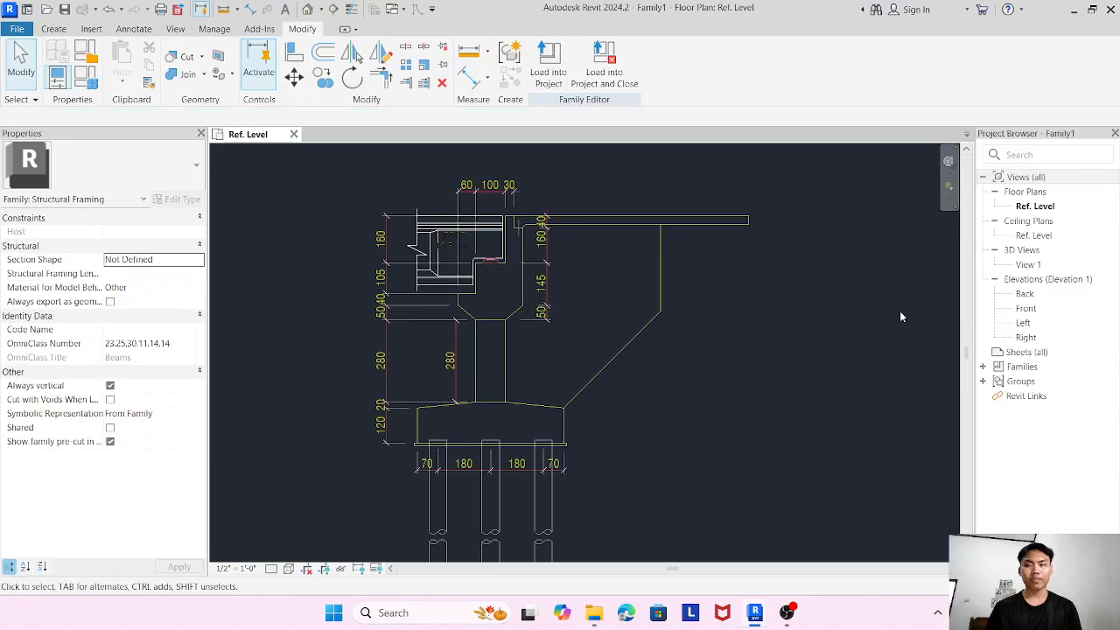
# Import the CAD drawing 02_Gambar_ABT 1 & ABT 2.dwg into the Left elevation with meter as the import units.
pyautogui.doubleClick(1026, 323)
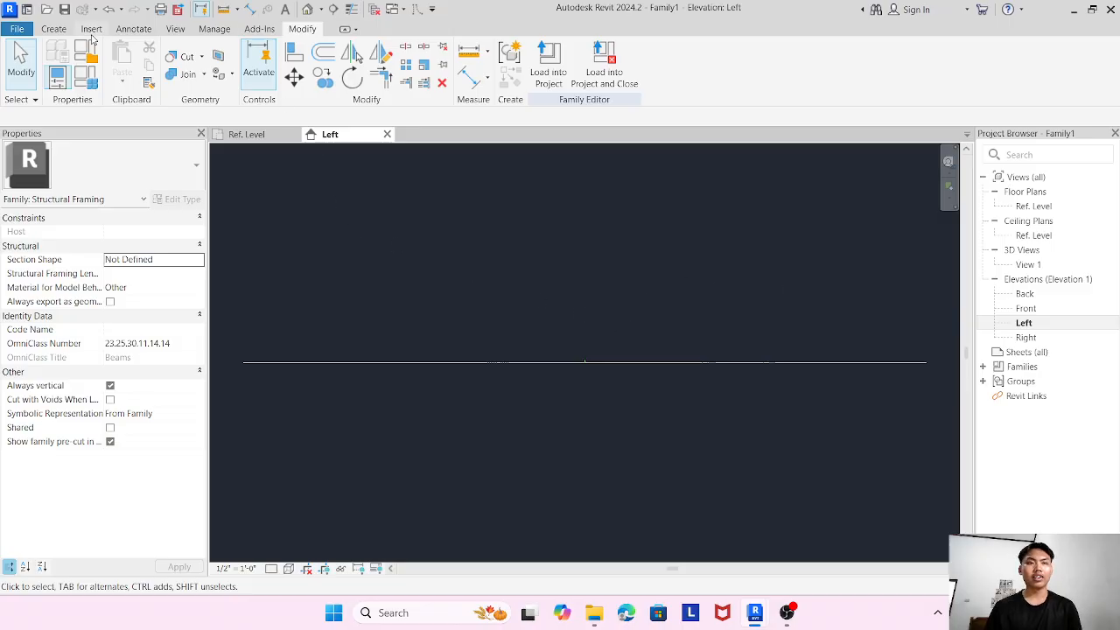
pyautogui.click(92, 29)
pyautogui.click(421, 63)
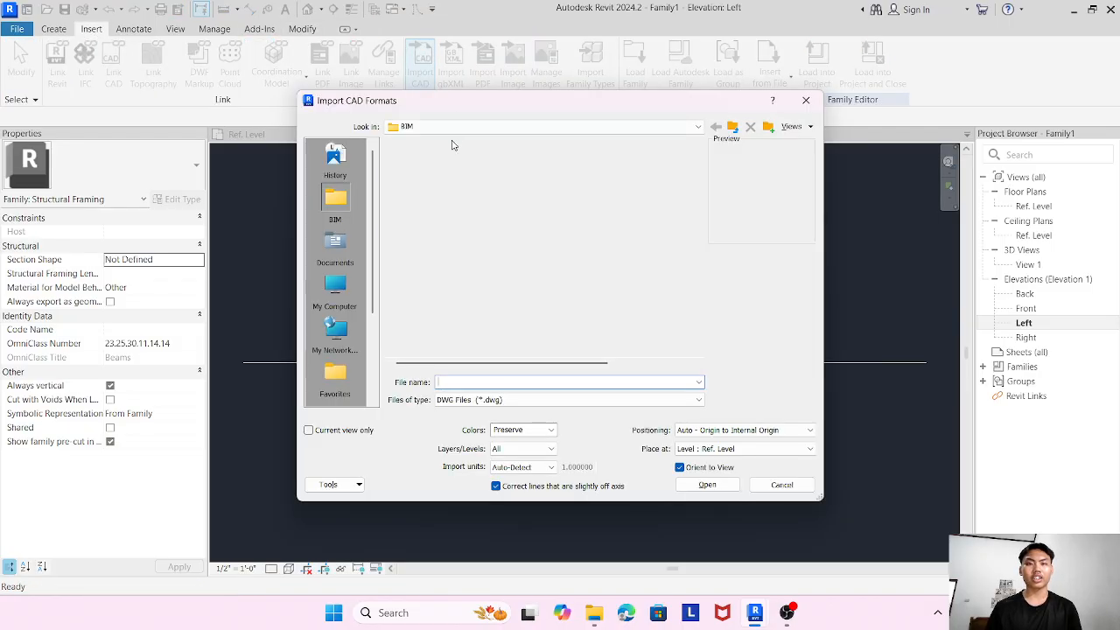
pyautogui.click(452, 175)
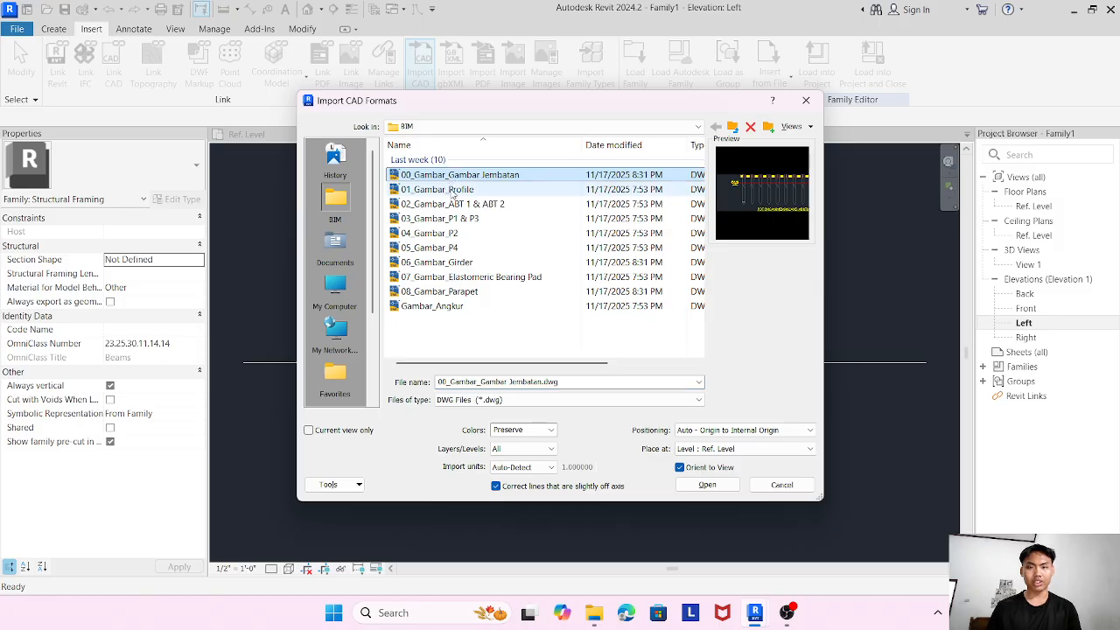
pyautogui.click(469, 204)
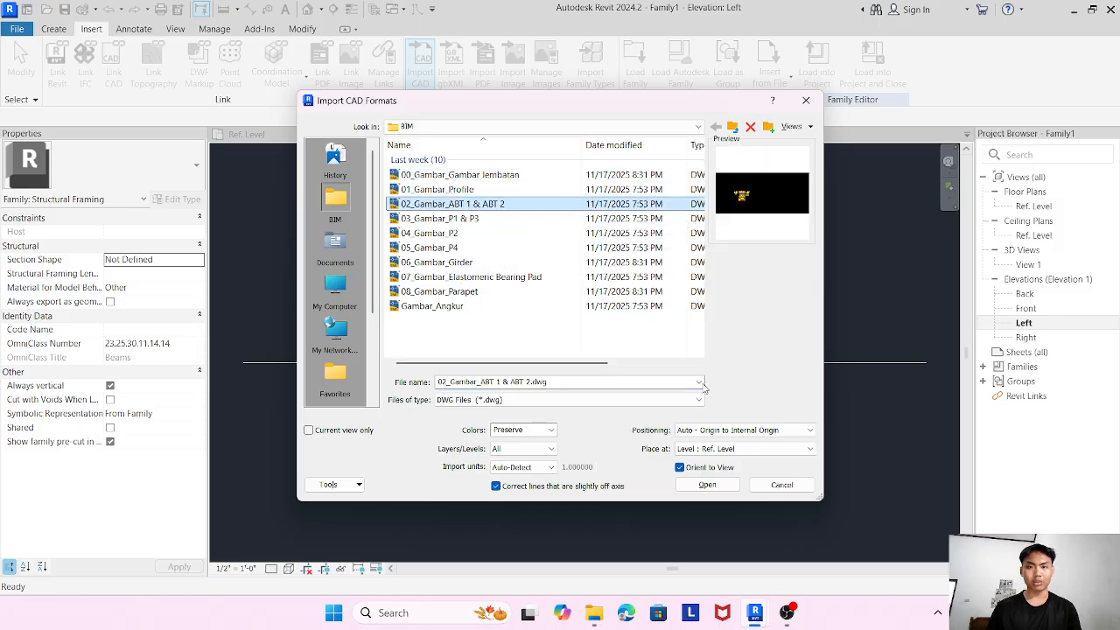
pyautogui.click(549, 467)
pyautogui.click(536, 507)
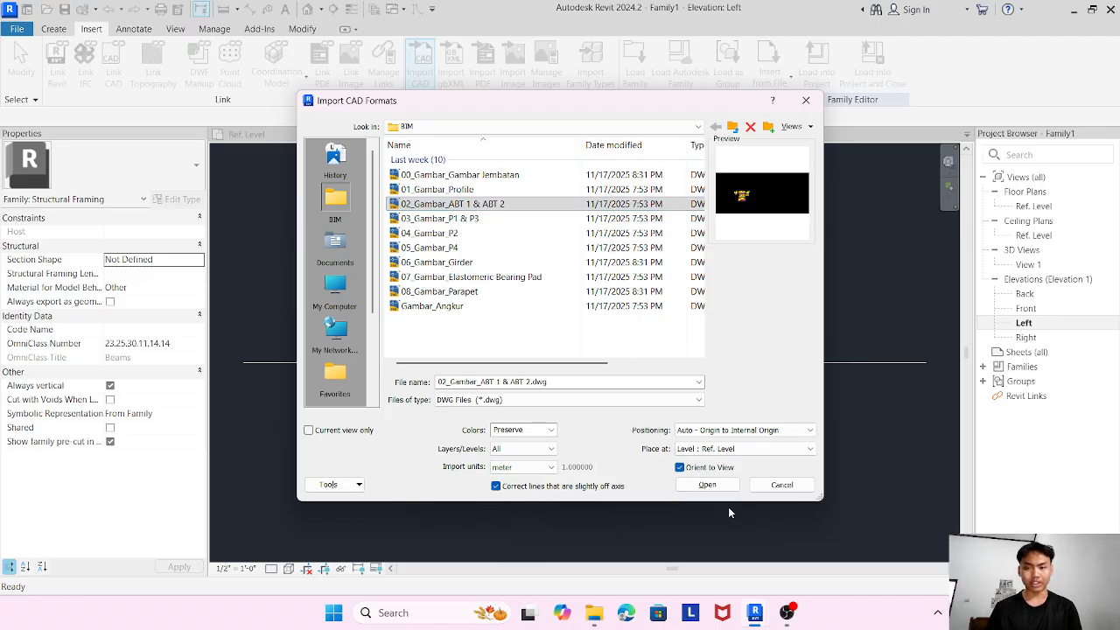
pyautogui.click(707, 485)
# Move the imported abutment drawing down about 120' 7" so the reference level crosses the abutment sections.
pyautogui.scroll(-1, 746, 406)
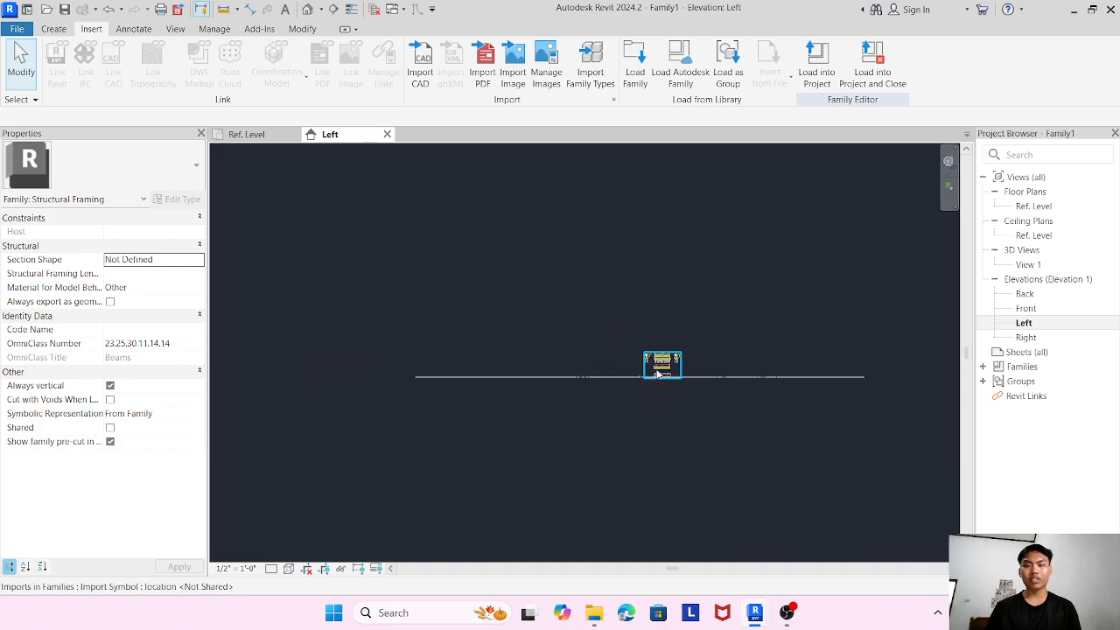
pyautogui.scroll(6, 656, 373)
pyautogui.scroll(-2, 625, 426)
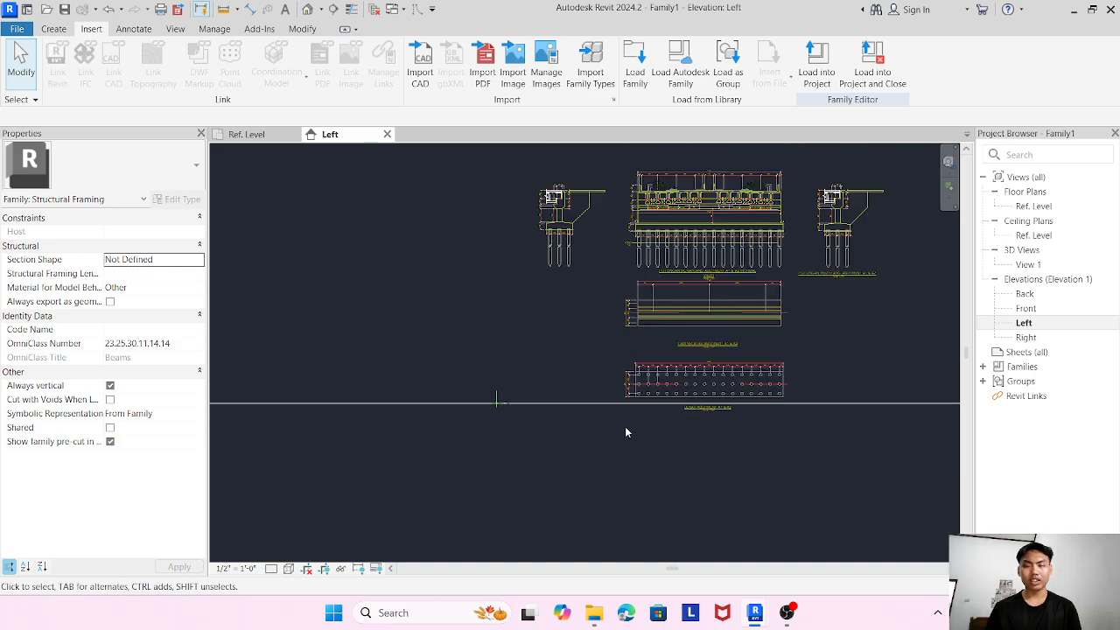
pyautogui.click(663, 324)
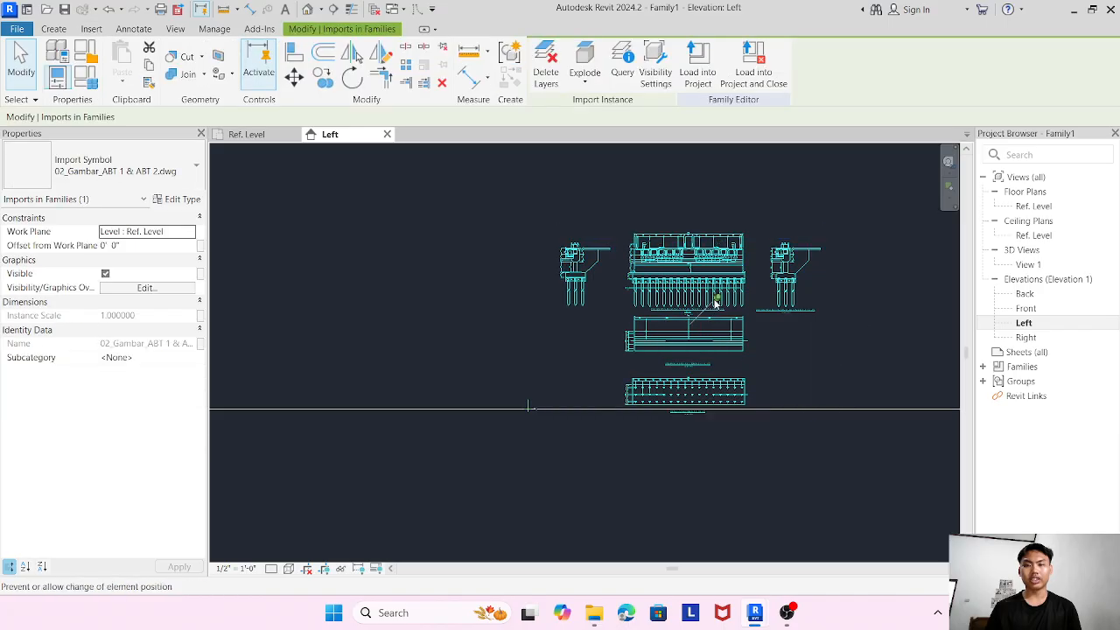
pyautogui.moveTo(710, 328); pyautogui.dragTo(718, 469)
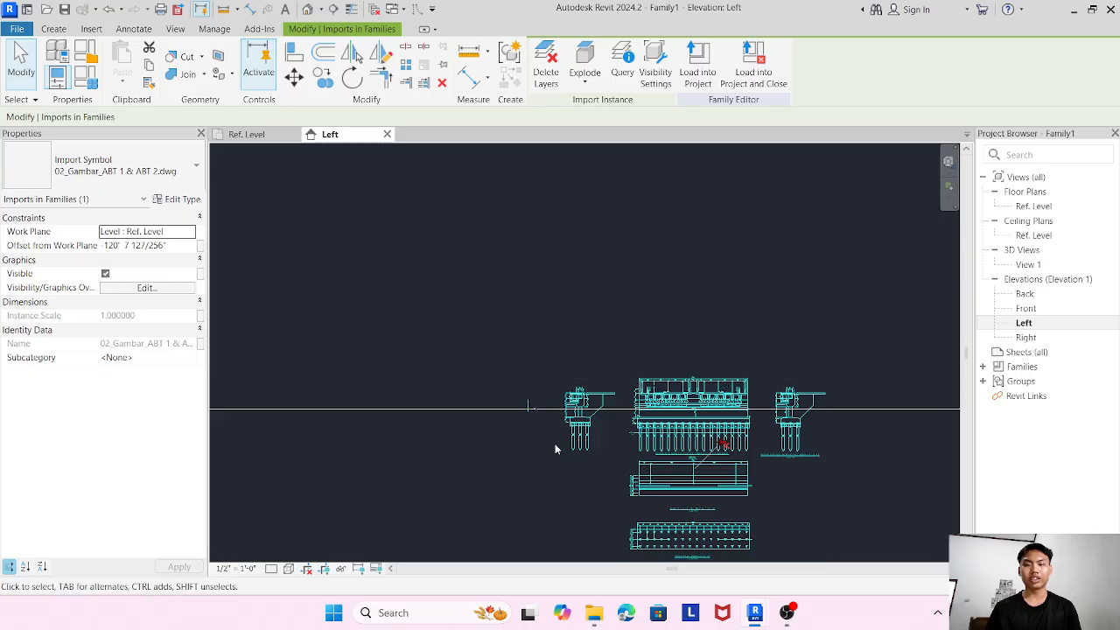
pyautogui.click(528, 427)
# Start a solid extrusion with Reference Plane : Left as its work plane.
pyautogui.scroll(3, 538, 426)
pyautogui.scroll(2, 600, 404)
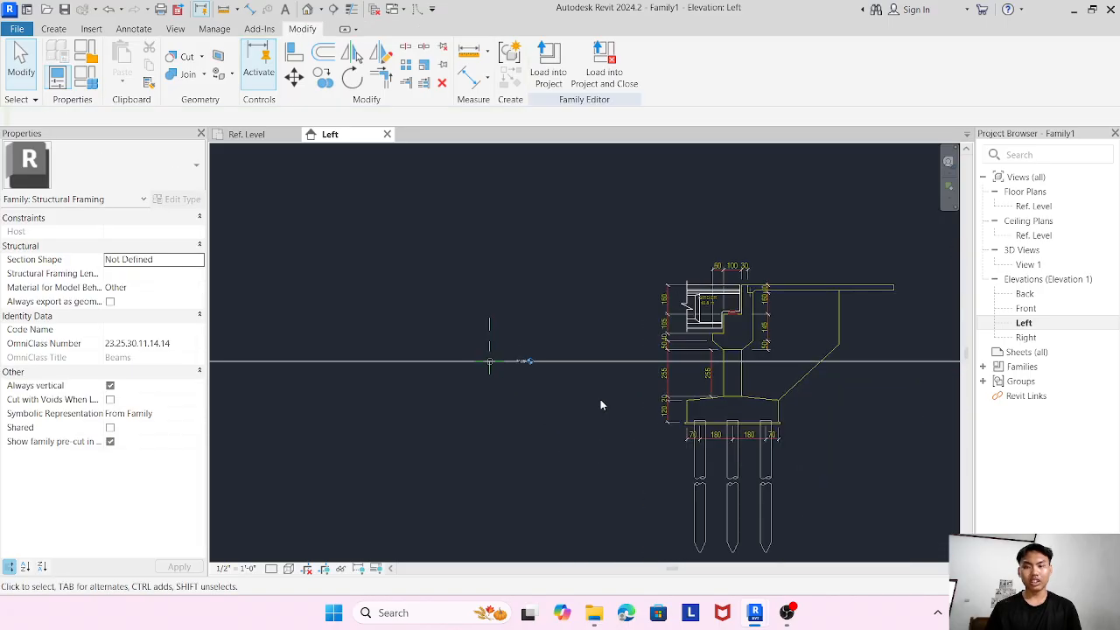
pyautogui.moveTo(602, 406); pyautogui.dragTo(569, 403, button='middle')
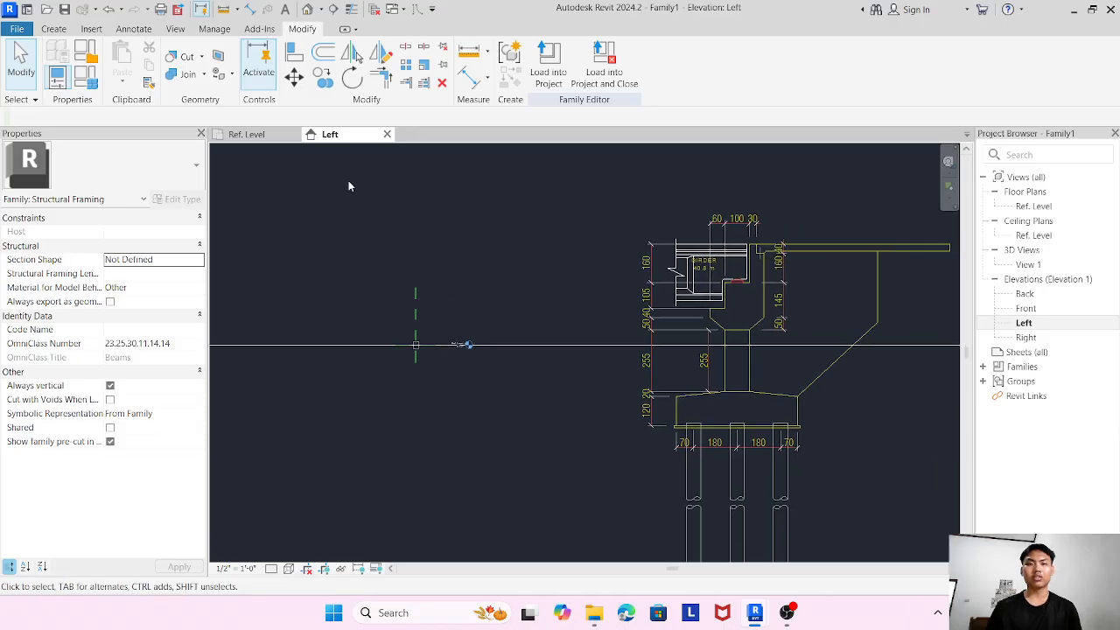
pyautogui.click(54, 29)
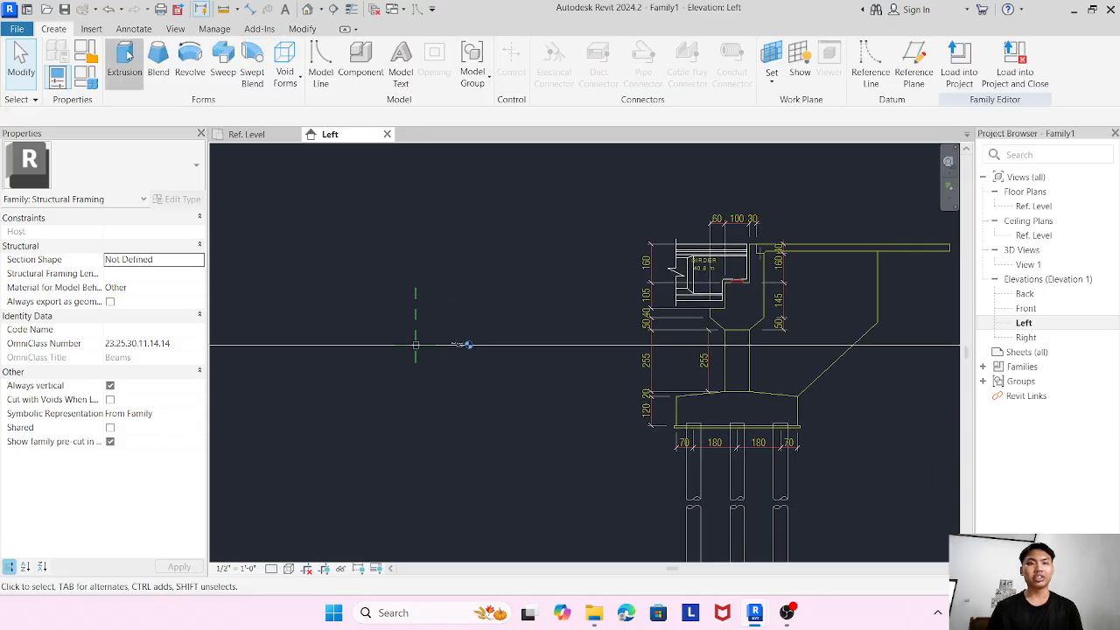
pyautogui.click(125, 63)
pyautogui.click(565, 305)
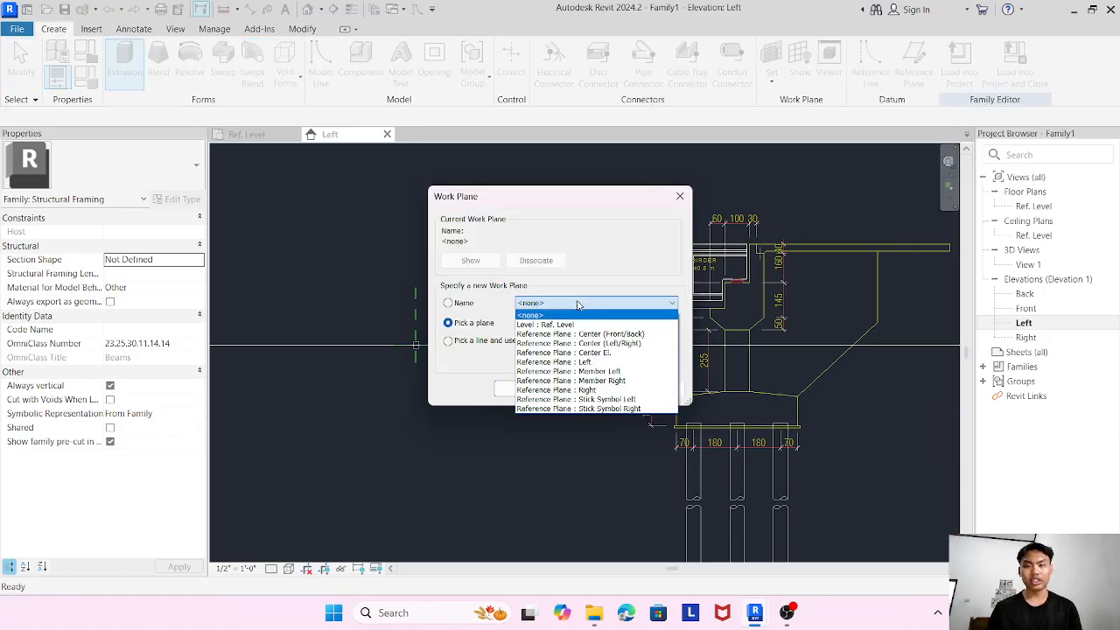
pyautogui.click(589, 368)
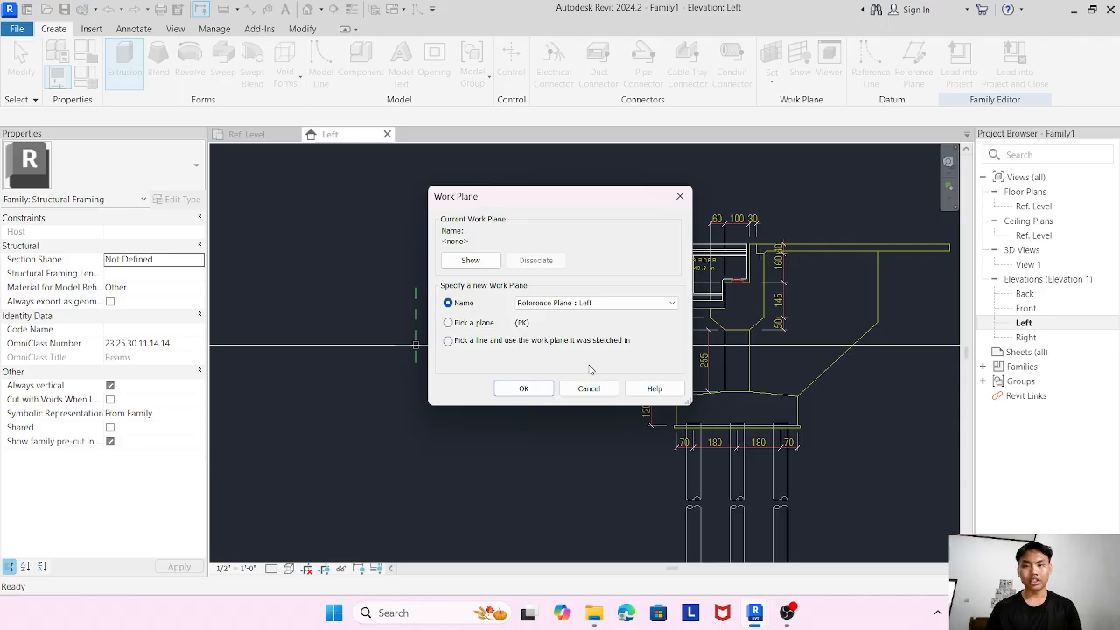
pyautogui.click(530, 391)
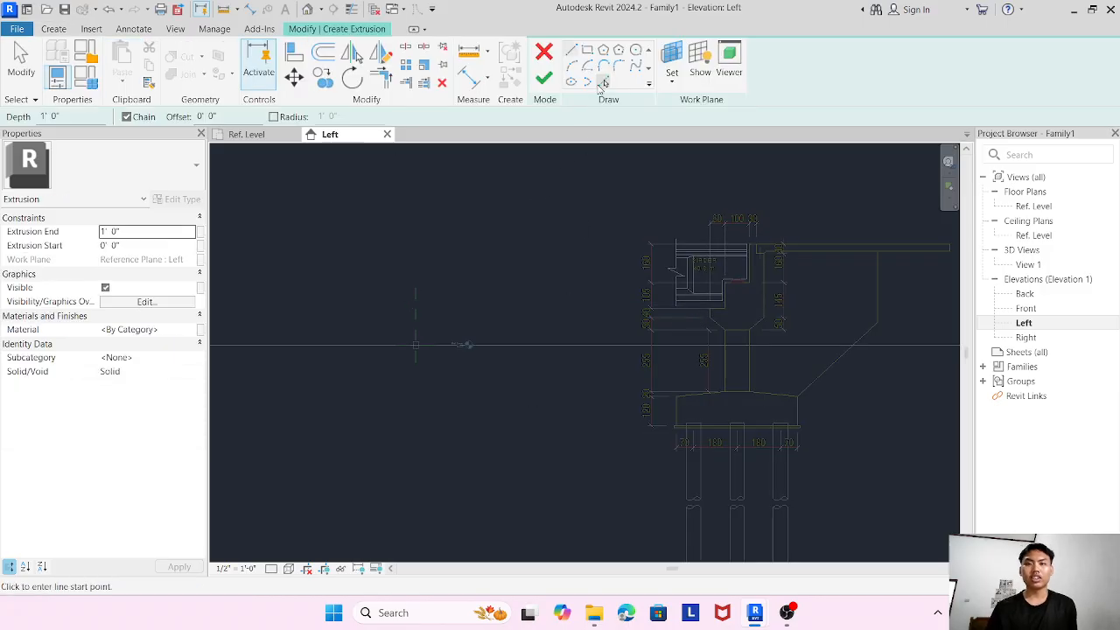
# Trace the wing wall's sloped and vertical outer edges, the sloping footing top, the column face and the chamfer above it with Pick Lines.
pyautogui.click(603, 83)
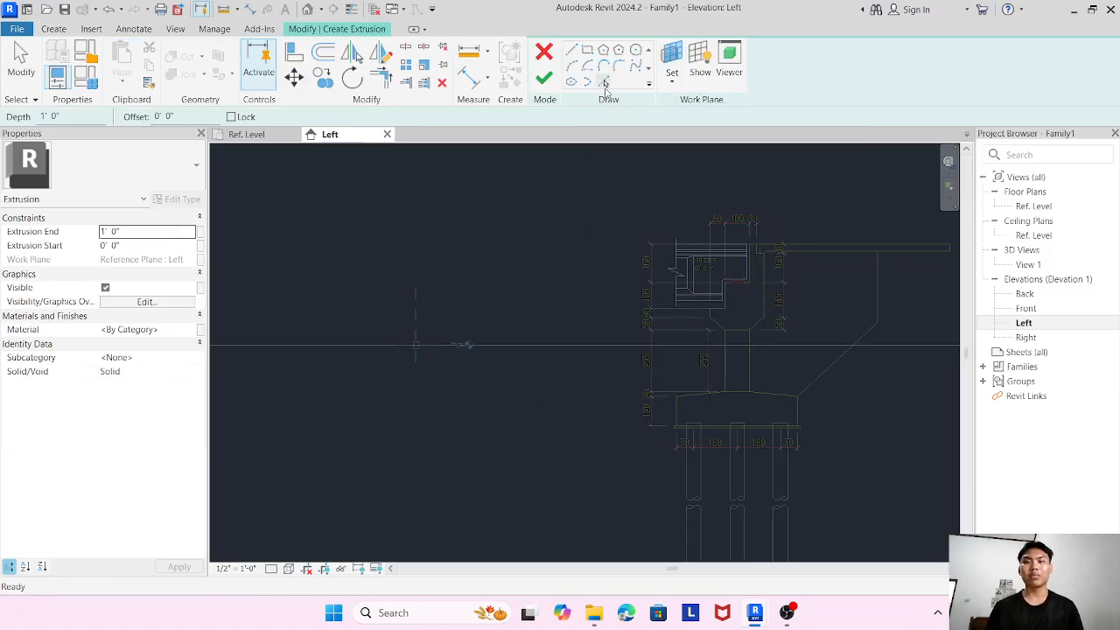
pyautogui.scroll(5, 807, 321)
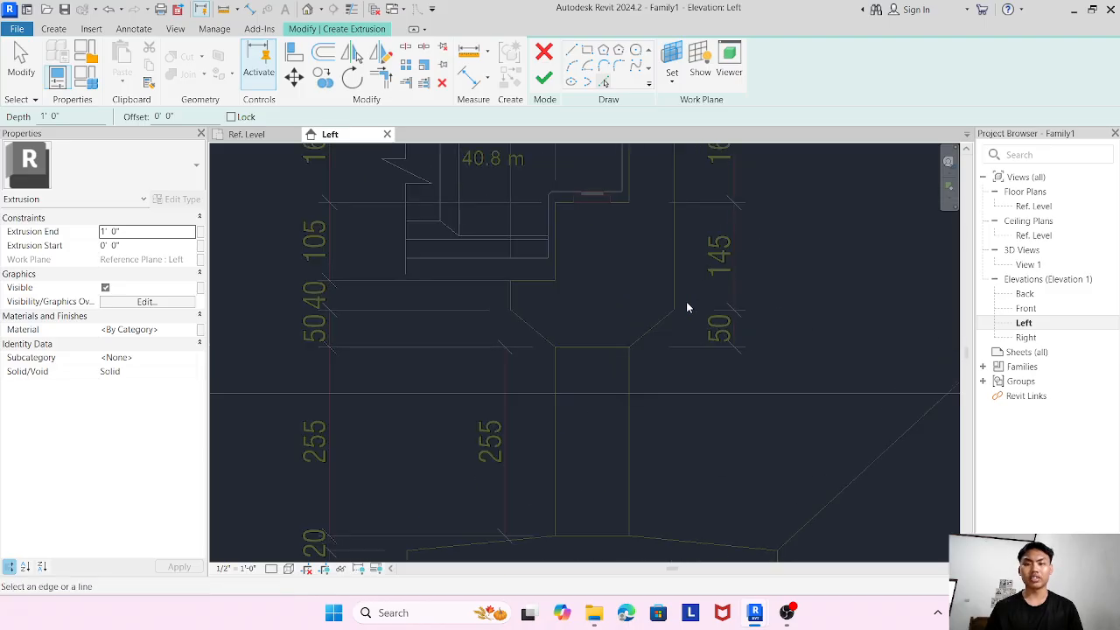
pyautogui.scroll(-3, 687, 308)
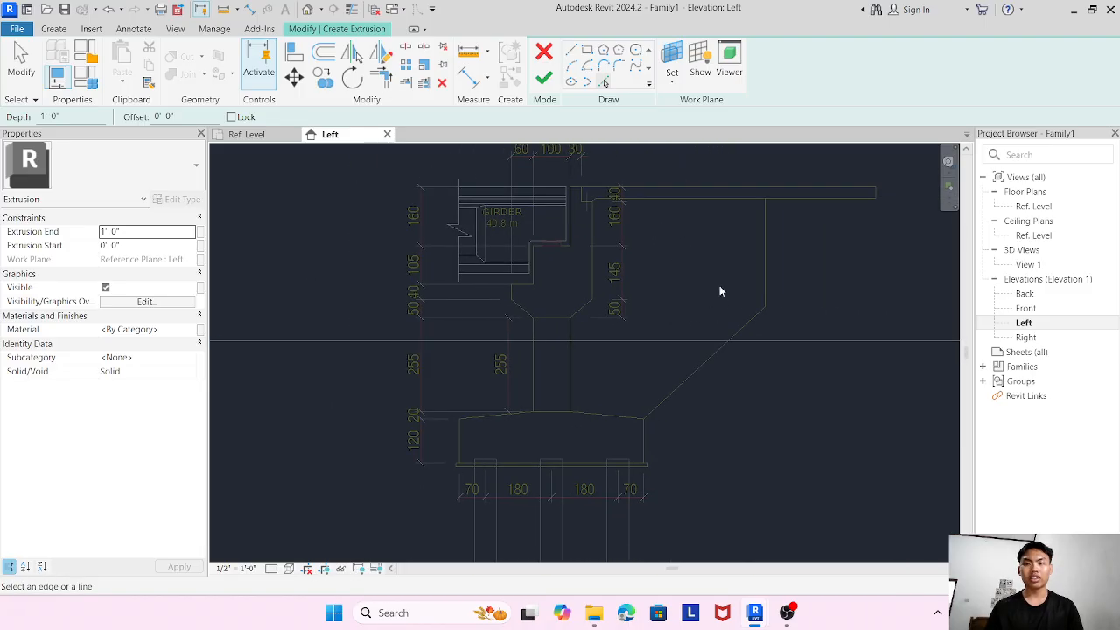
pyautogui.click(749, 321)
pyautogui.click(765, 268)
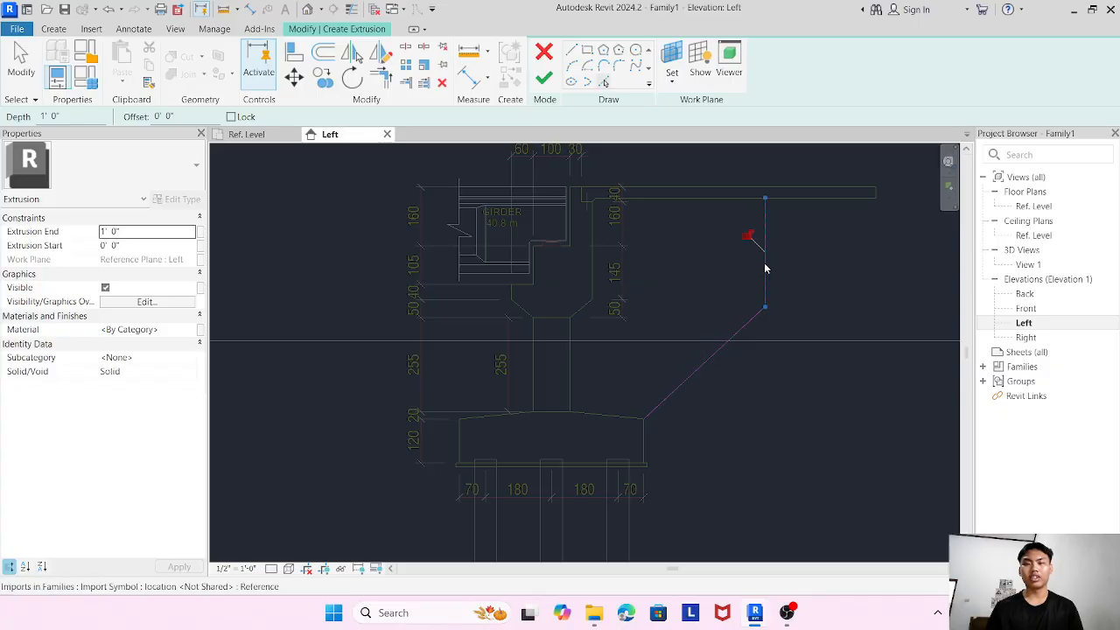
pyautogui.click(616, 417)
pyautogui.click(568, 378)
pyautogui.click(575, 314)
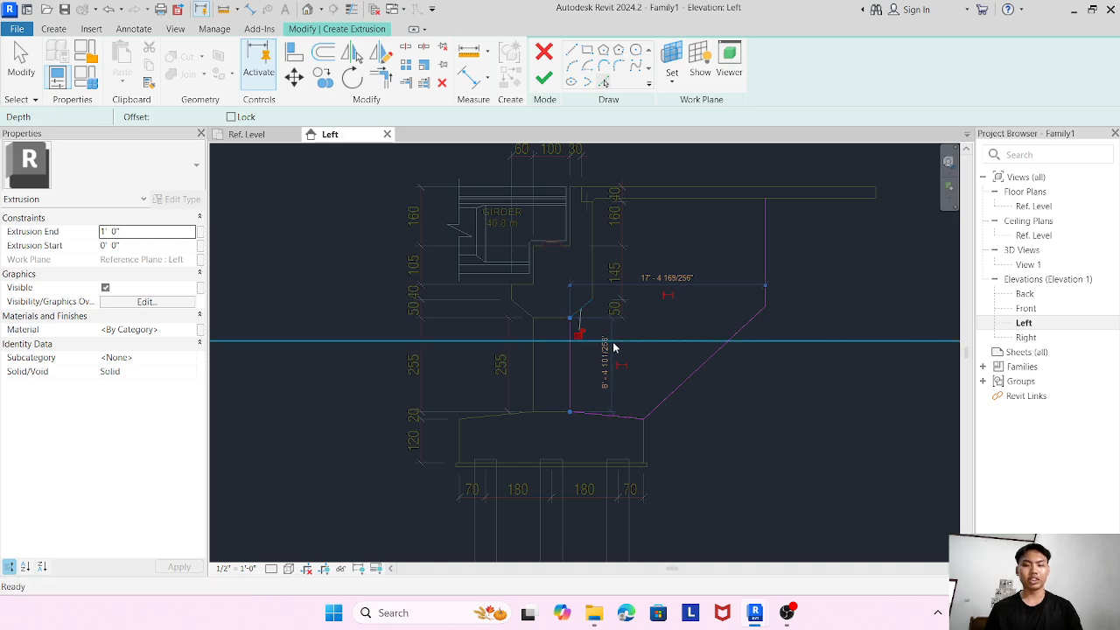
# Add the abutment head's vertical back edge and the small chamfer beneath the approach slab to the wing wall profile.
pyautogui.press('Escape')
pyautogui.click(591, 294)
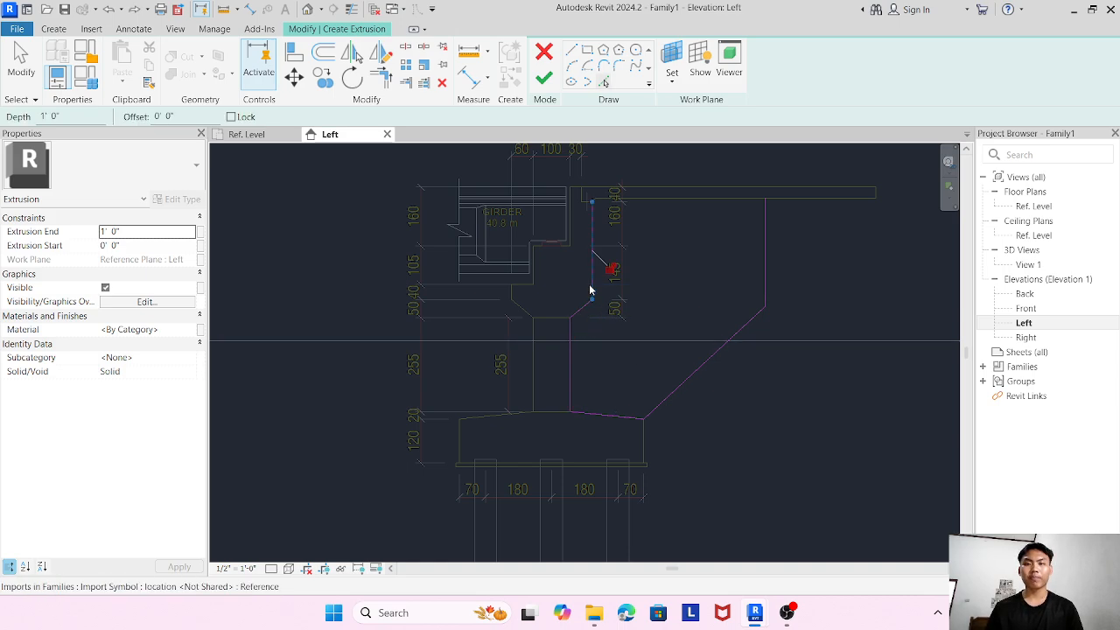
pyautogui.scroll(1, 657, 212)
pyautogui.scroll(2, 595, 215)
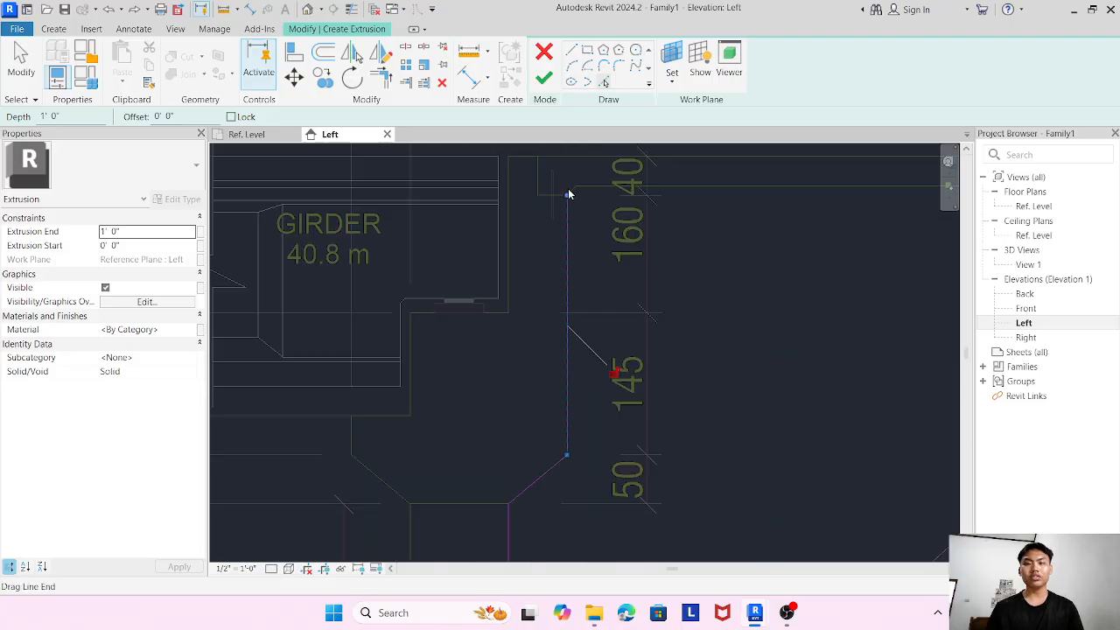
pyautogui.scroll(2, 570, 192)
pyautogui.click(575, 196)
pyautogui.scroll(-2, 576, 196)
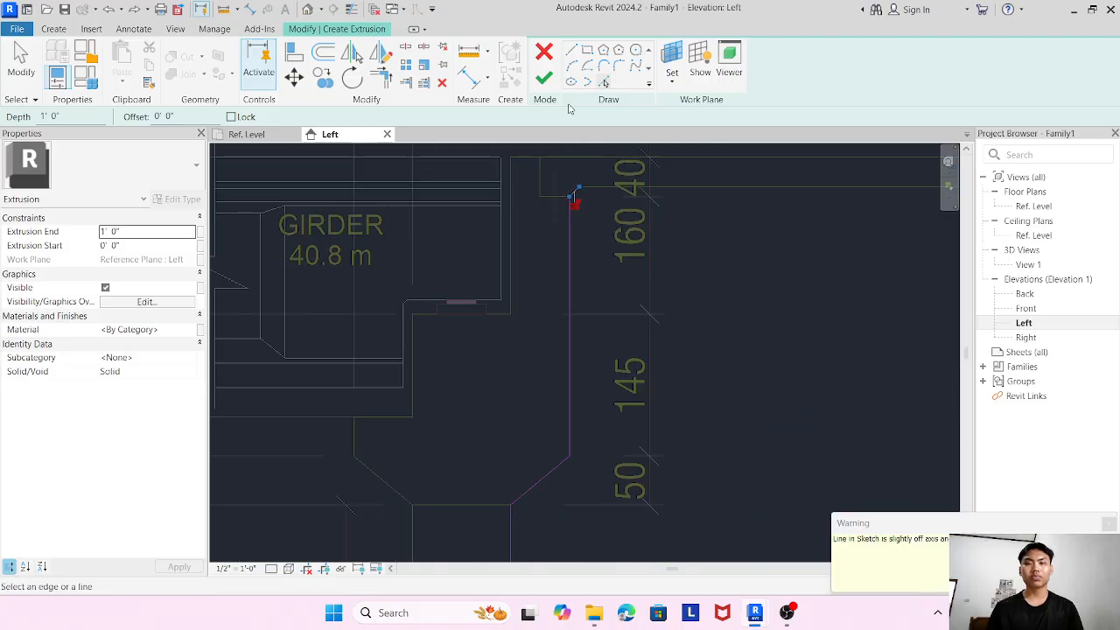
# Close the wing wall profile with a line along the slab's underside to the outer vertical edge, and finish the extrusion.
pyautogui.click(571, 51)
pyautogui.click(575, 189)
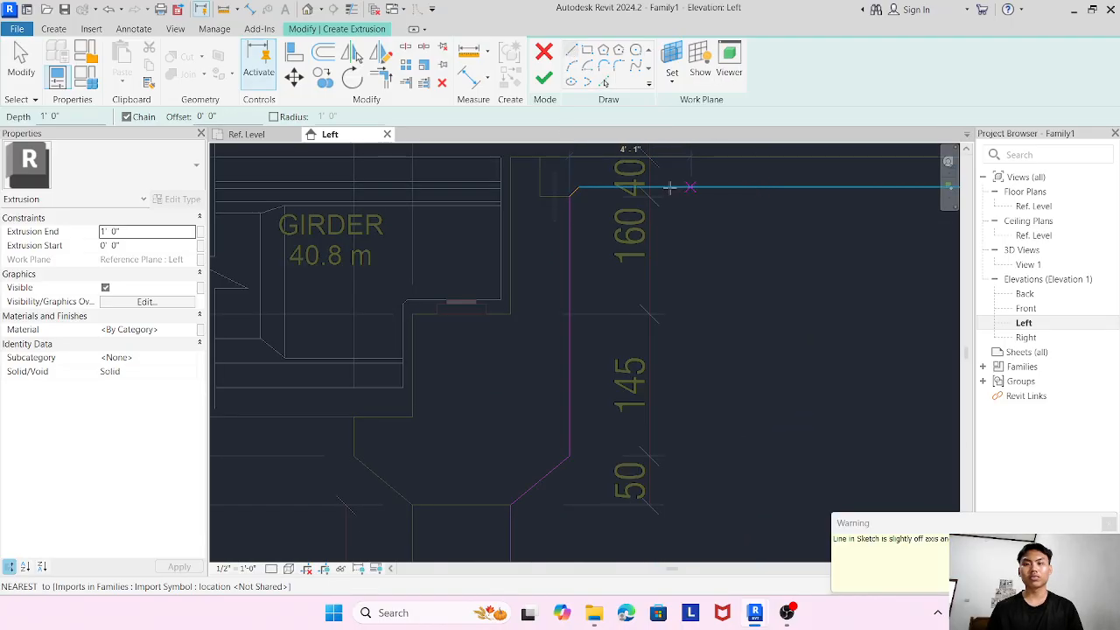
pyautogui.click(579, 187)
pyautogui.moveTo(785, 233); pyautogui.dragTo(558, 308, button='middle')
pyautogui.scroll(-1, 557, 307)
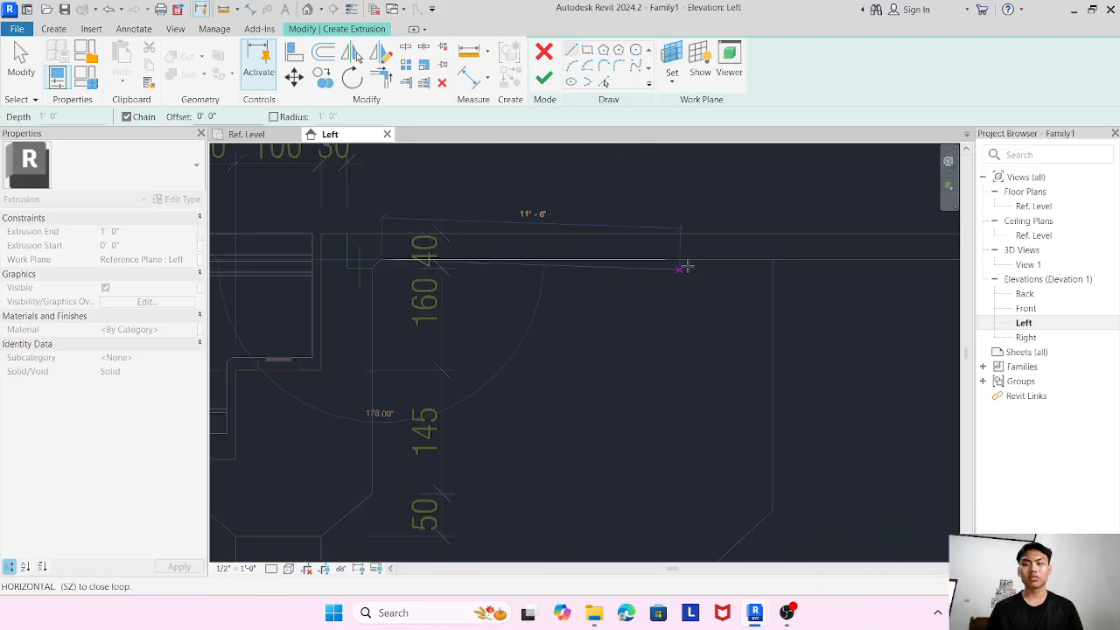
pyautogui.scroll(-1, 767, 272)
pyautogui.click(752, 260)
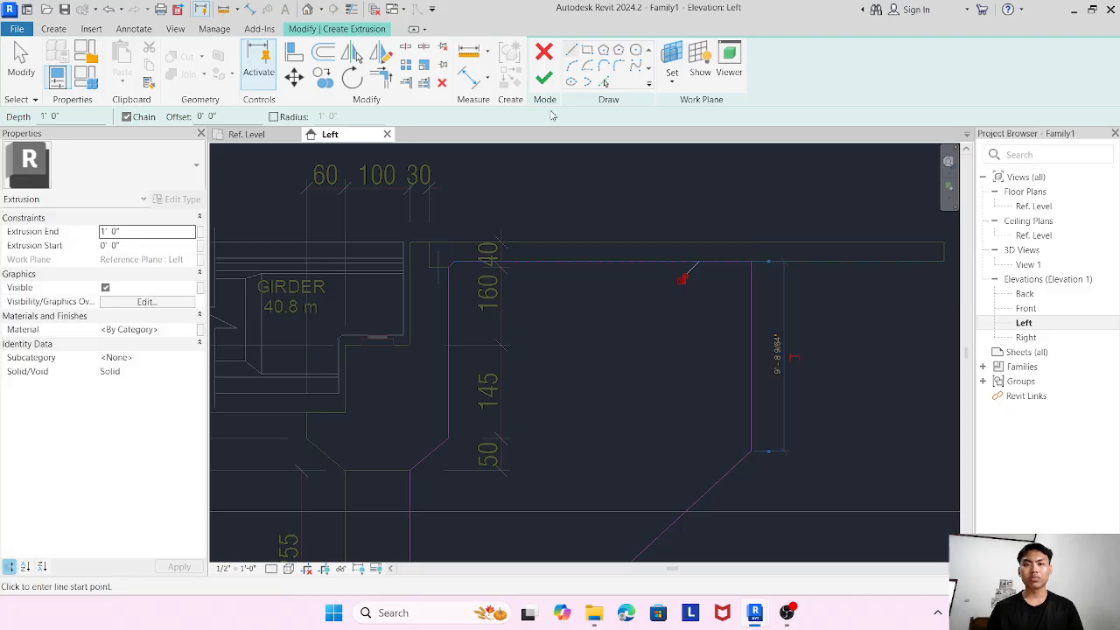
pyautogui.click(544, 78)
pyautogui.scroll(-3, 559, 315)
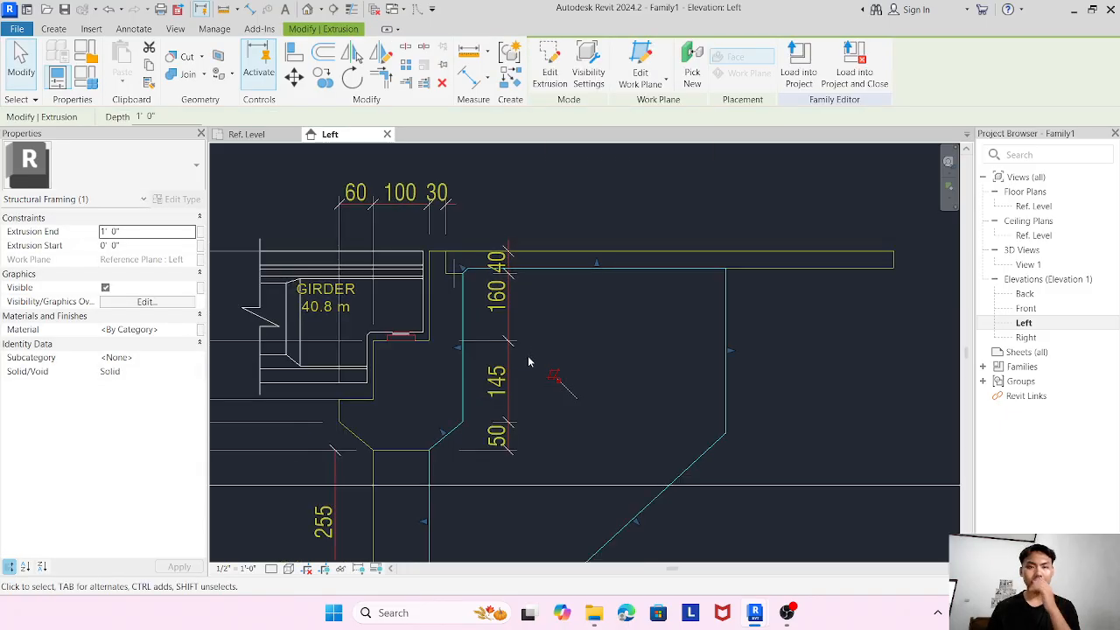
pyautogui.moveTo(543, 364); pyautogui.dragTo(549, 269, button='middle')
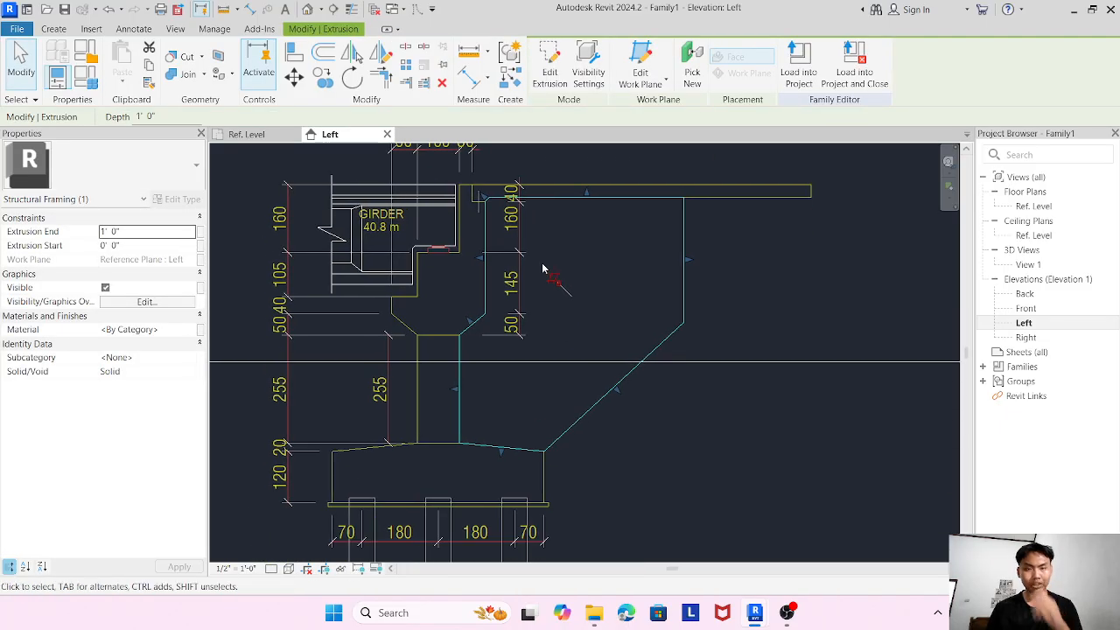
# Open the Front elevation and bring the wing wall extrusion into view beside the default beam.
pyautogui.click(1031, 309)
pyautogui.doubleClick(1034, 315)
pyautogui.click(584, 349)
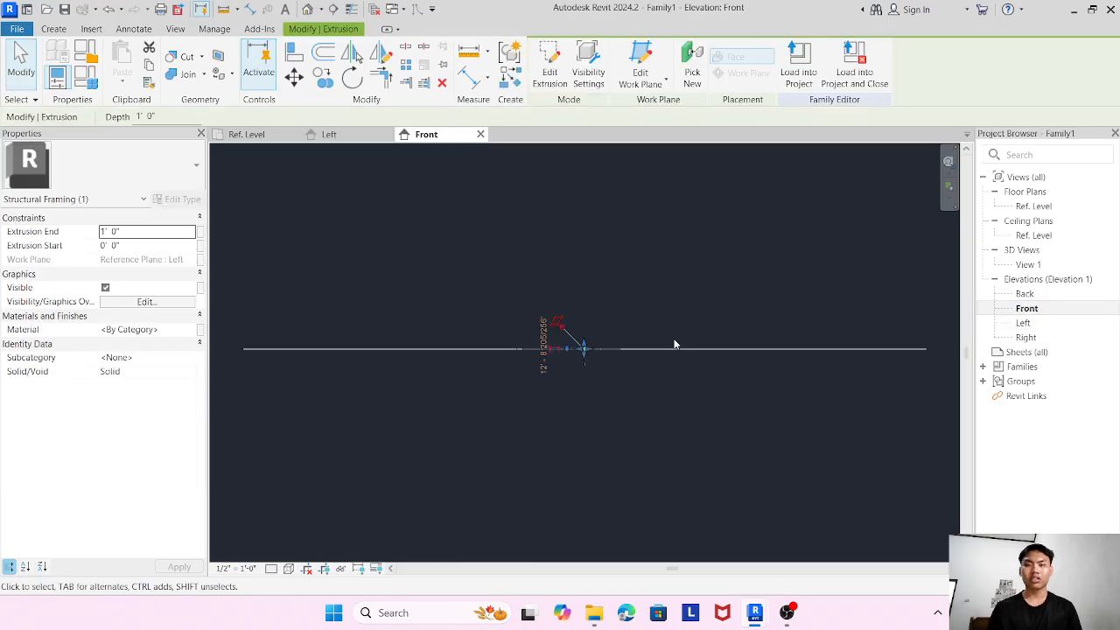
pyautogui.scroll(5, 587, 355)
pyautogui.moveTo(590, 360); pyautogui.dragTo(580, 460, button='middle')
pyautogui.scroll(7, 603, 340)
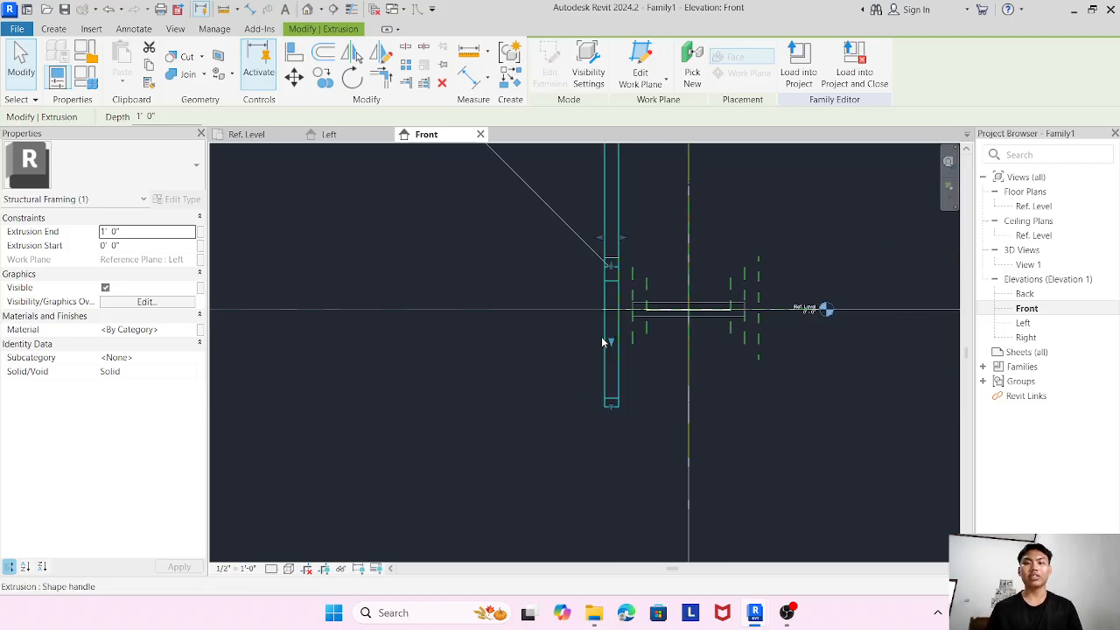
pyautogui.scroll(-1, 602, 341)
pyautogui.scroll(-1, 602, 337)
pyautogui.moveTo(601, 337); pyautogui.dragTo(577, 412, button='middle')
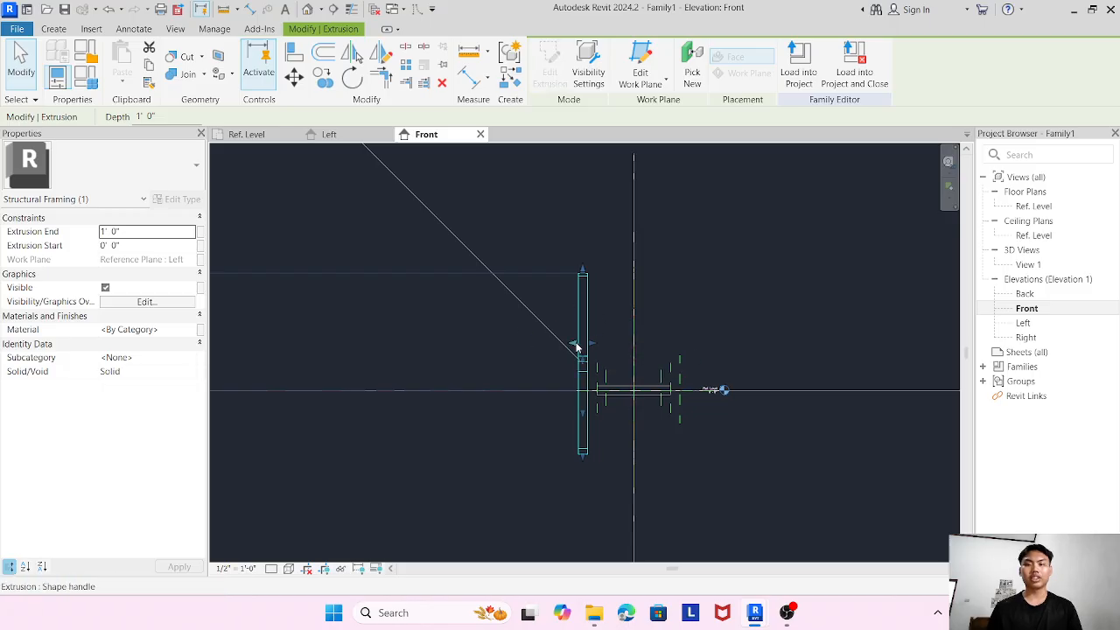
pyautogui.scroll(1, 475, 228)
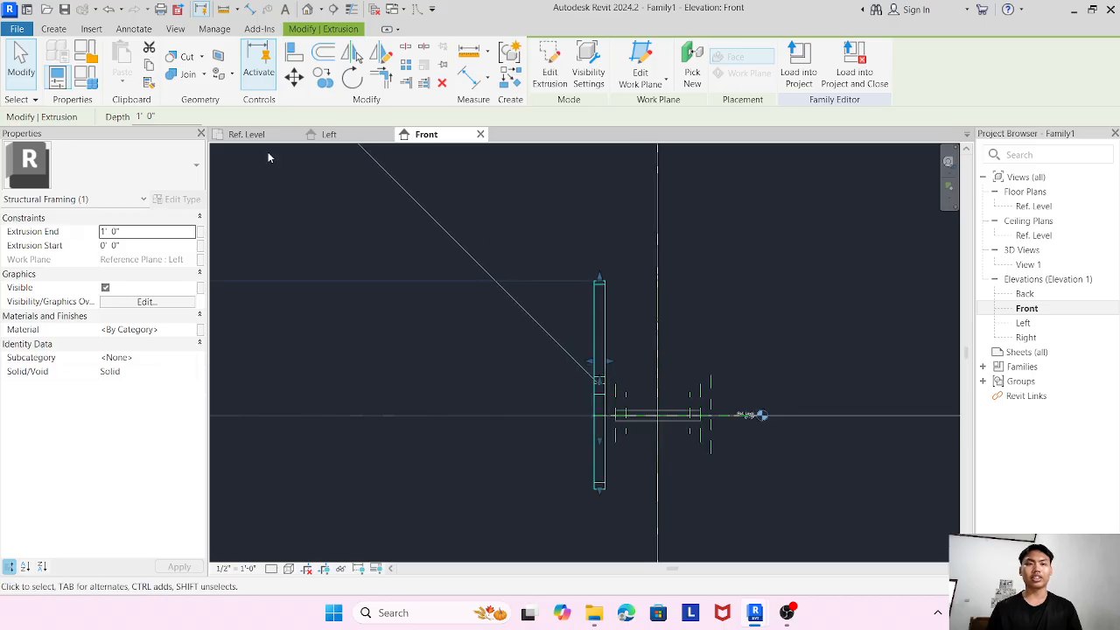
# Start a reference line with Reference Plane : Left as its work plane, opening Elevation: Left for the sketch.
pyautogui.click(136, 30)
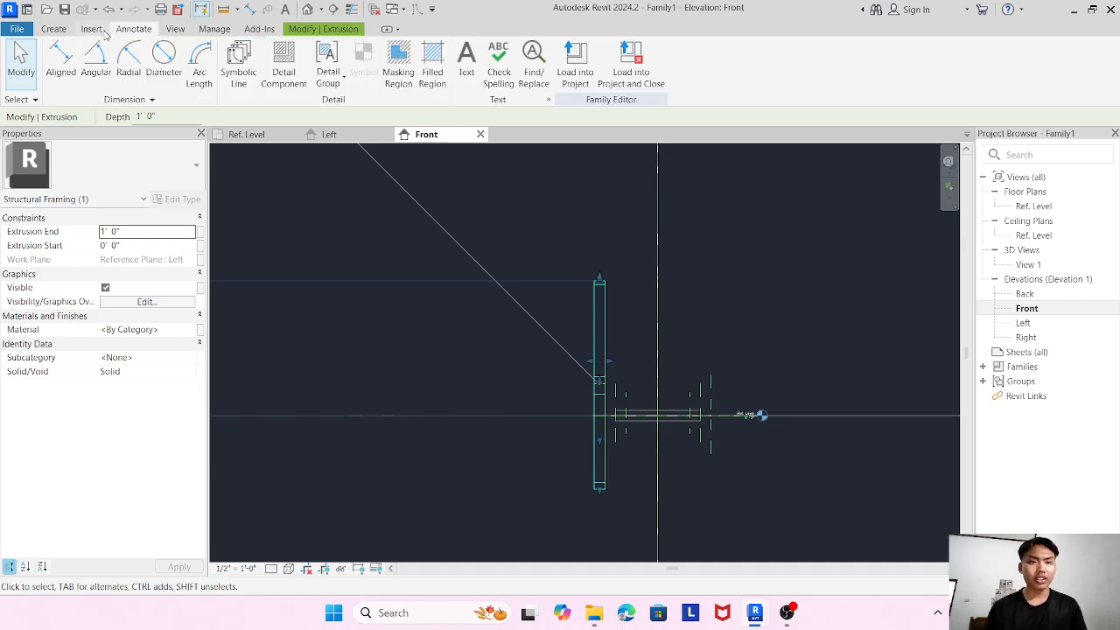
pyautogui.click(93, 29)
pyautogui.click(67, 30)
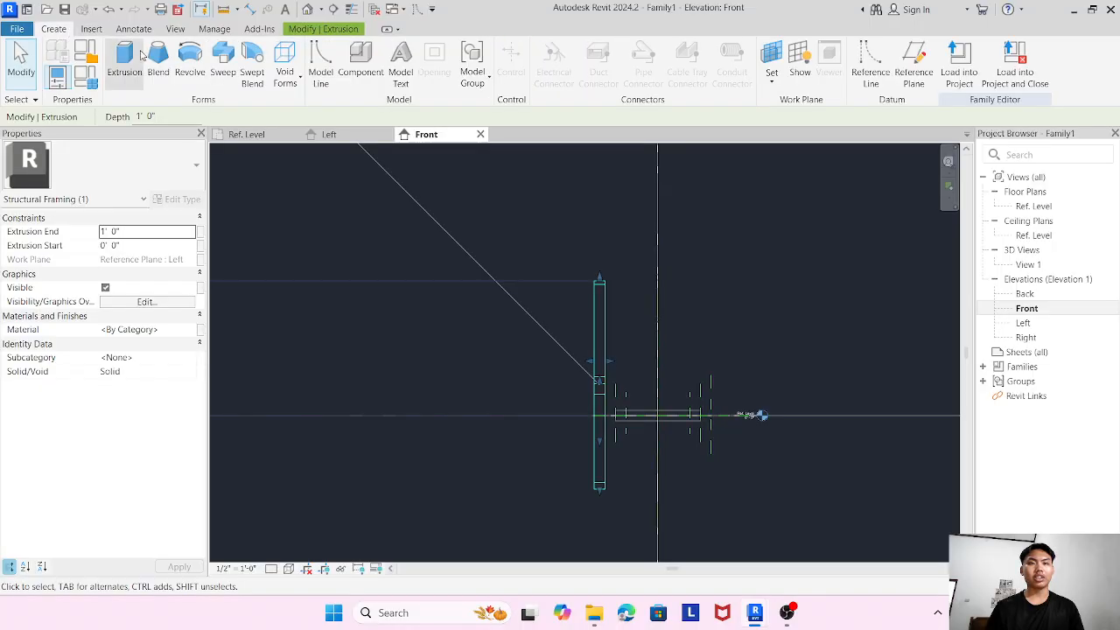
pyautogui.click(887, 60)
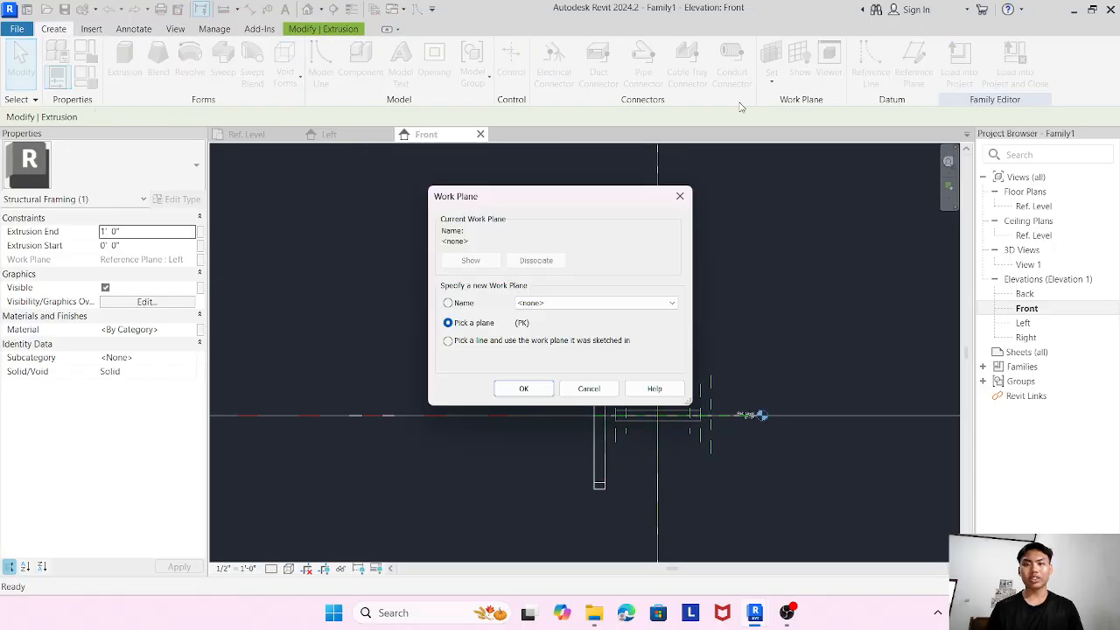
pyautogui.click(560, 304)
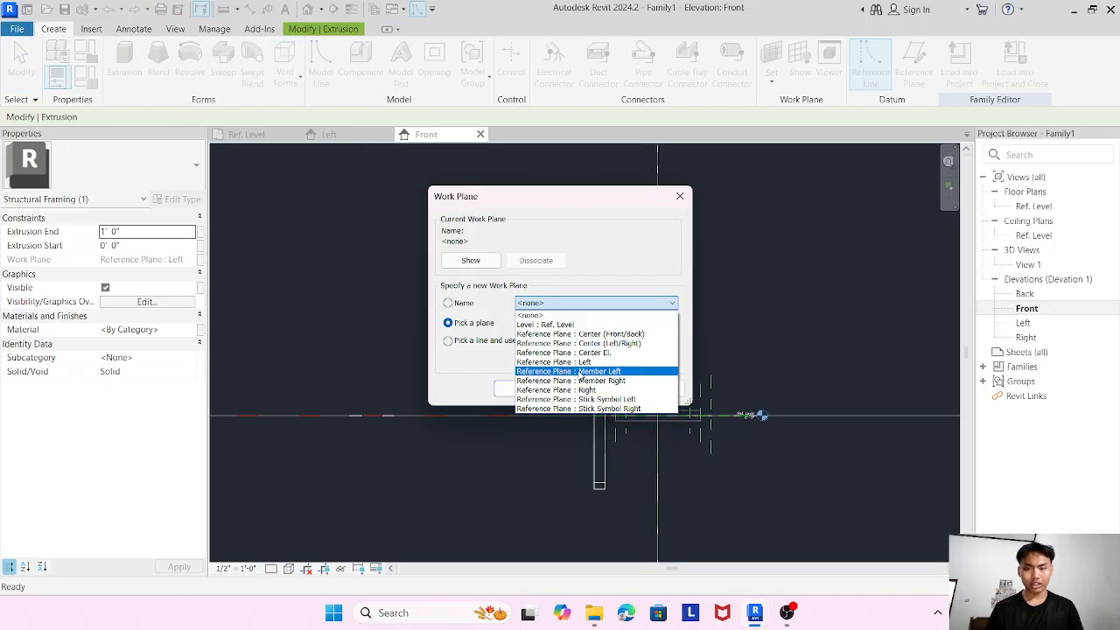
pyautogui.click(580, 361)
pyautogui.click(525, 394)
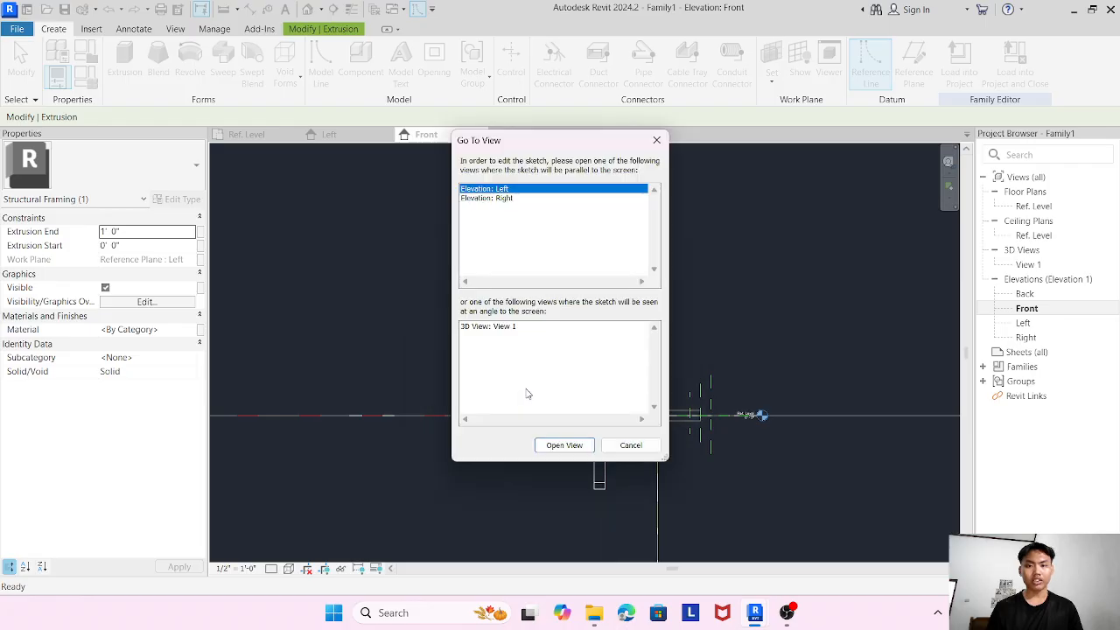
pyautogui.click(561, 447)
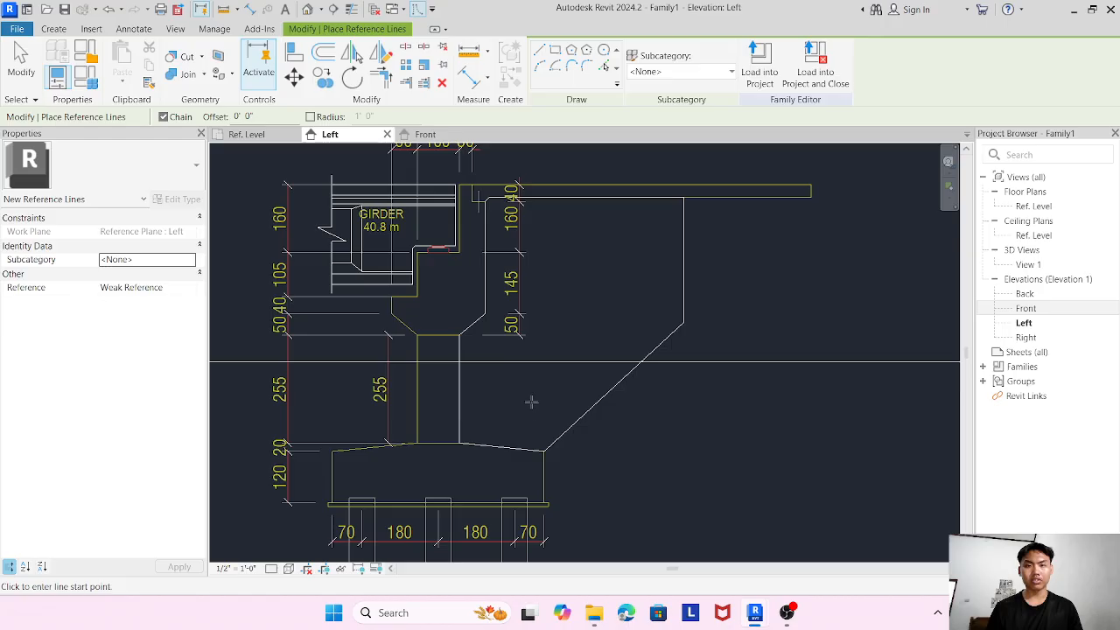
pyautogui.scroll(-3, 531, 402)
# Return to the Front elevation and set Reference Plane : Center (Front/Back) as the reference line's work plane.
pyautogui.click(427, 134)
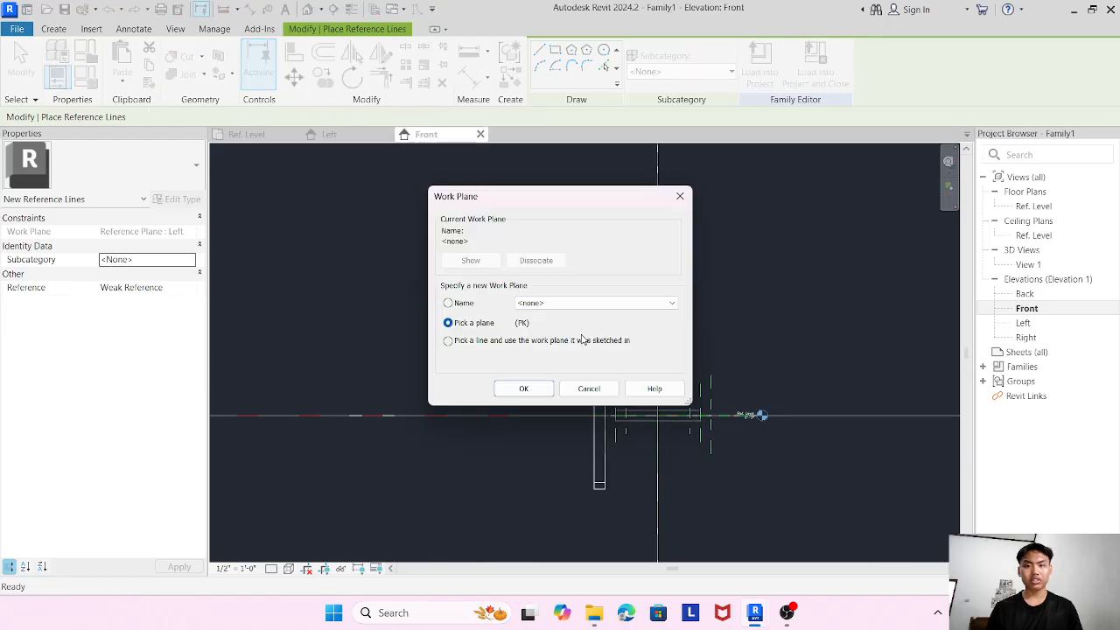
pyautogui.click(668, 304)
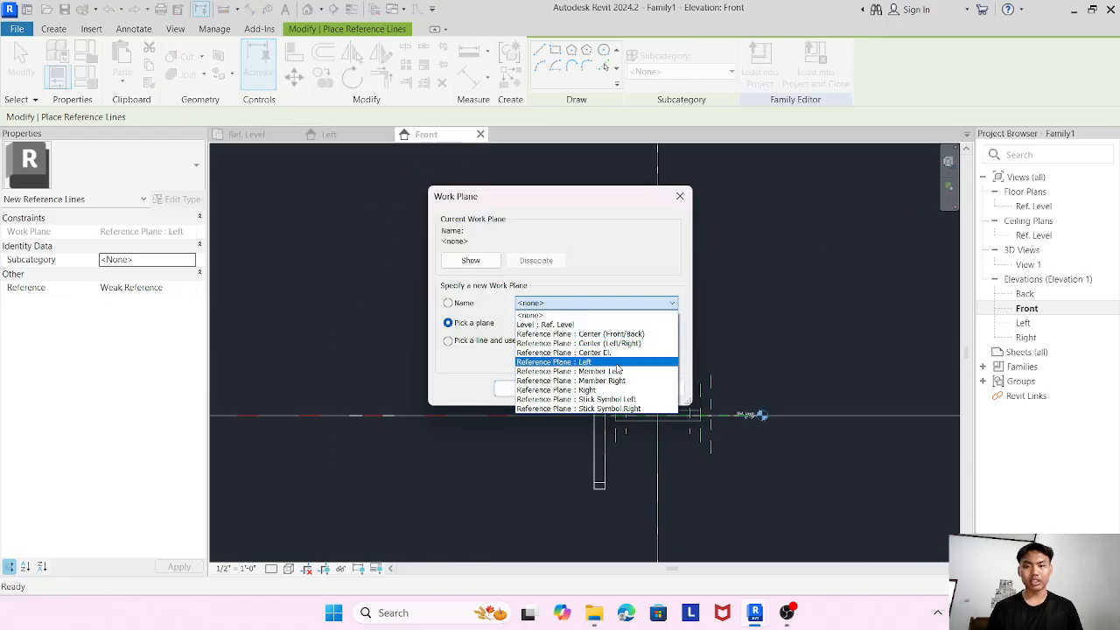
pyautogui.click(618, 335)
pyautogui.click(524, 390)
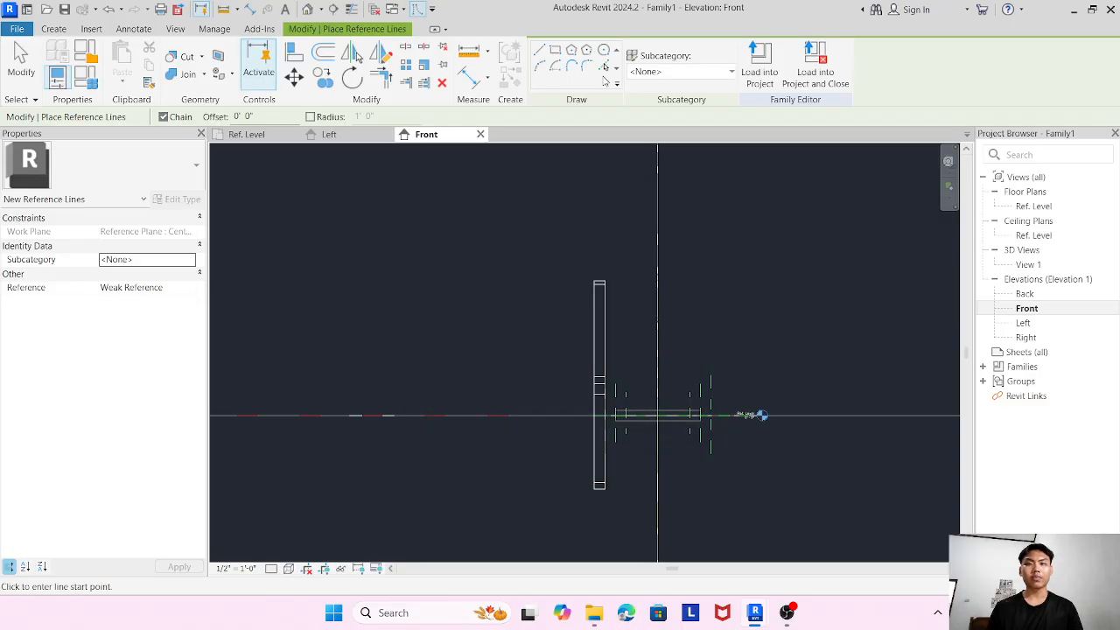
# Place a vertical reference line to the left of the wing wall with Pick Lines at an offset of 300' 0".
pyautogui.click(604, 68)
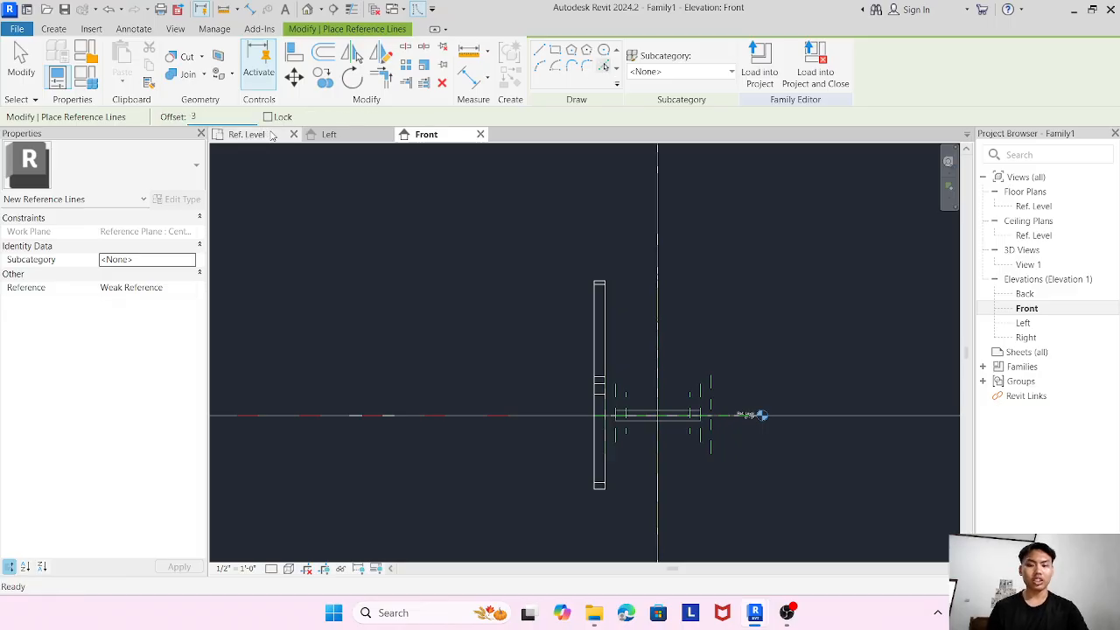
pyautogui.write('300\' 0"')
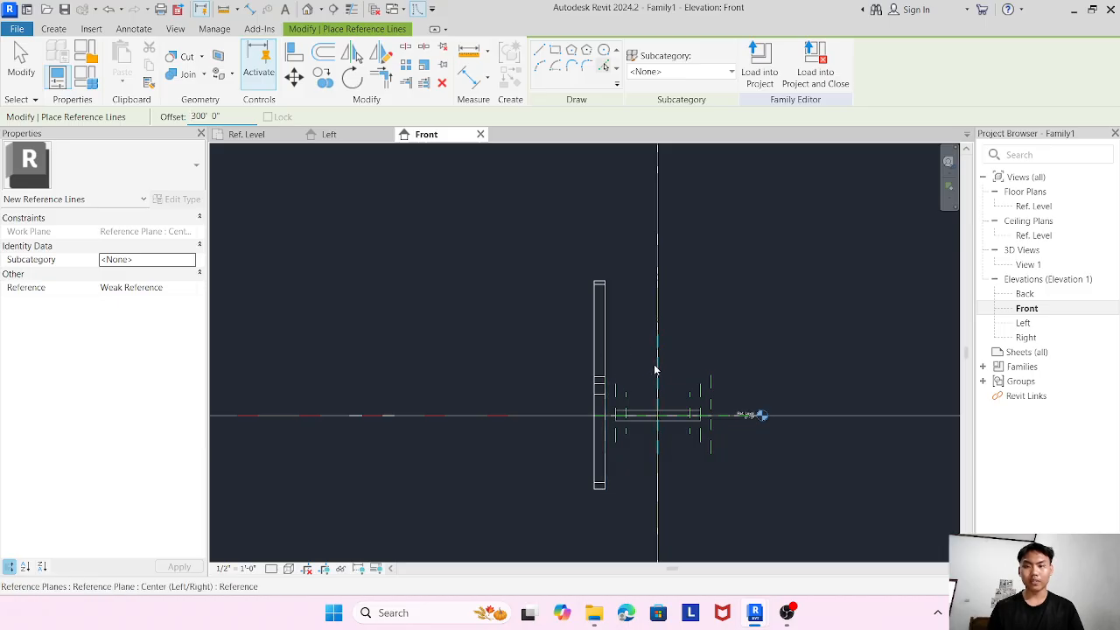
pyautogui.scroll(-2, 660, 368)
pyautogui.scroll(-2, 658, 367)
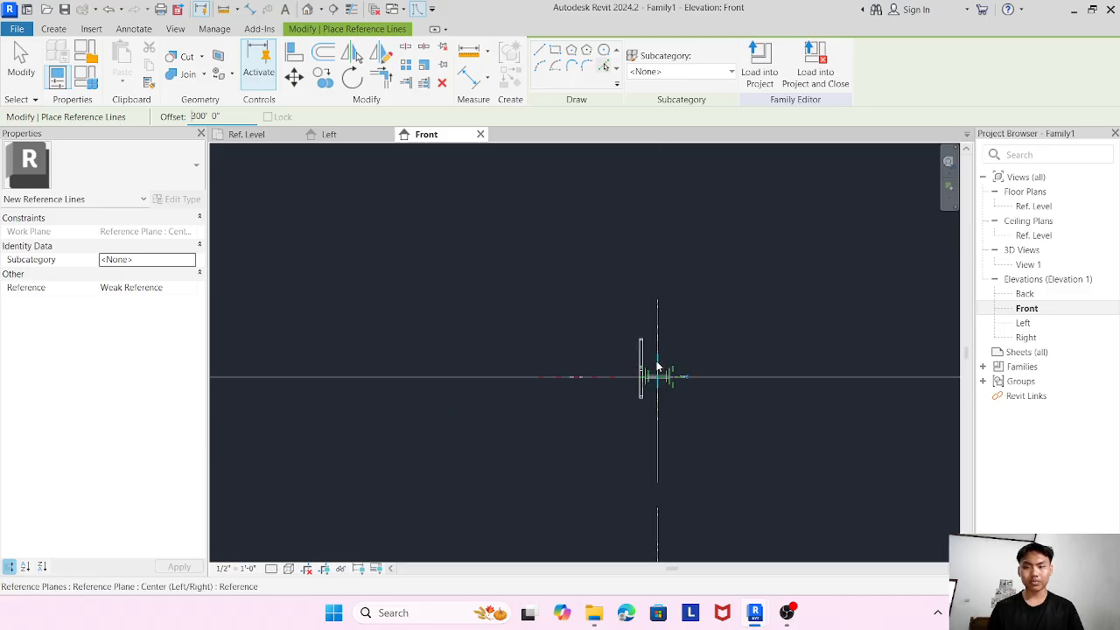
pyautogui.scroll(3, 658, 368)
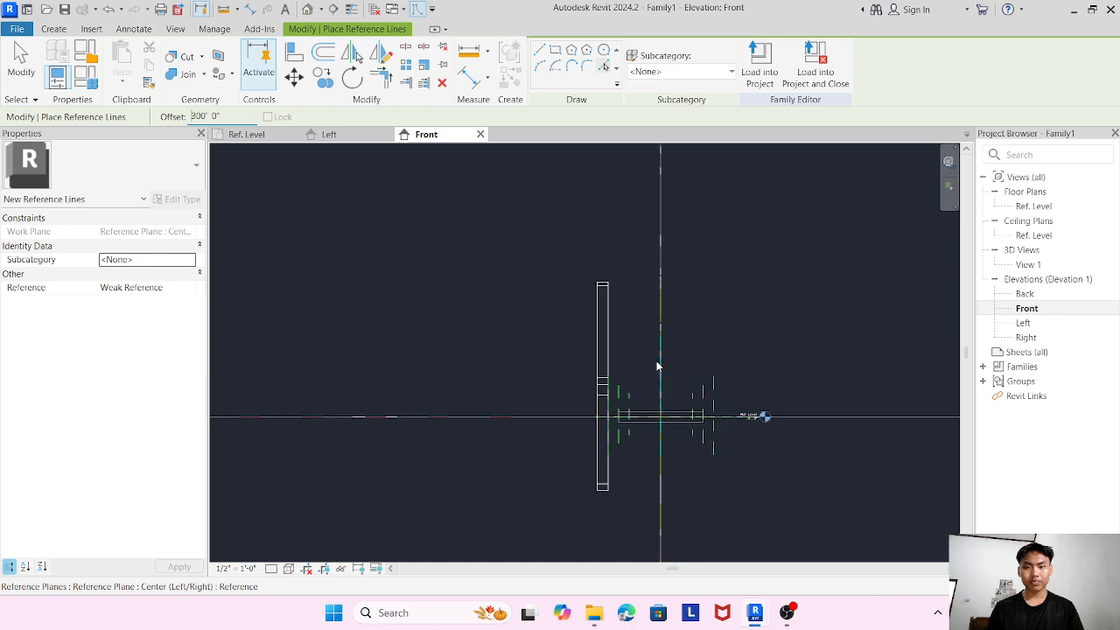
pyautogui.scroll(-2, 617, 396)
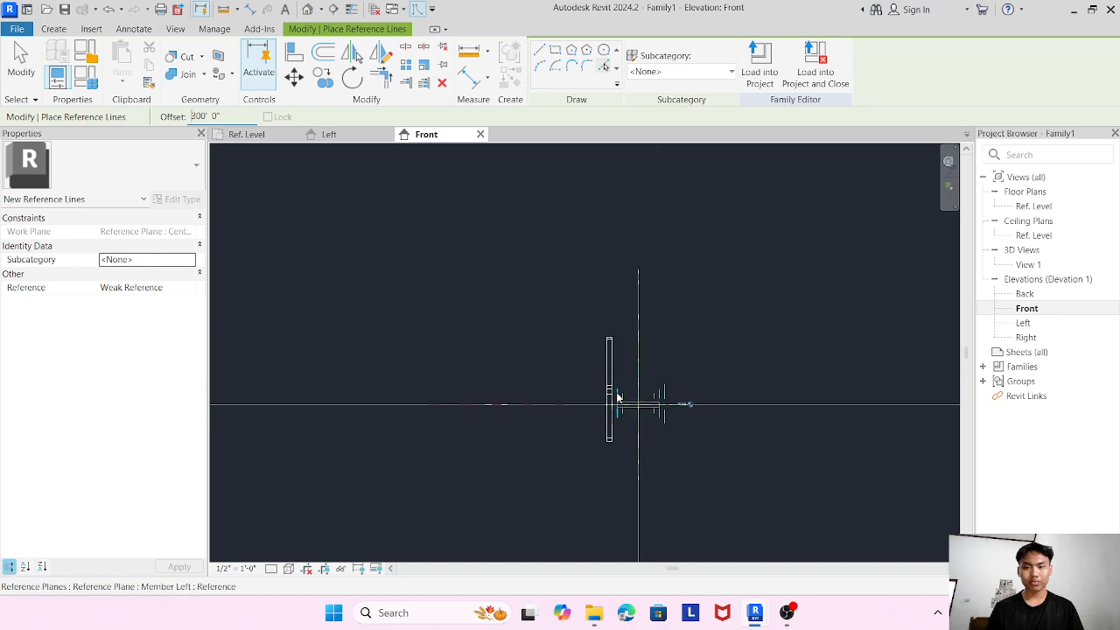
pyautogui.scroll(-2, 617, 396)
pyautogui.scroll(4, 617, 396)
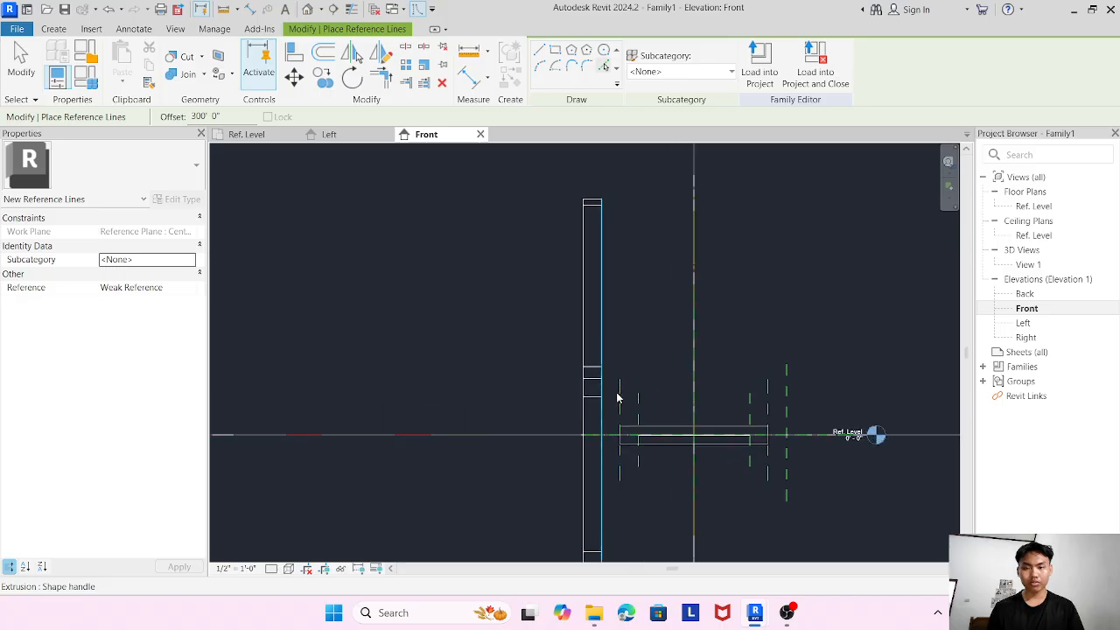
pyautogui.scroll(3, 617, 396)
pyautogui.scroll(-2, 630, 429)
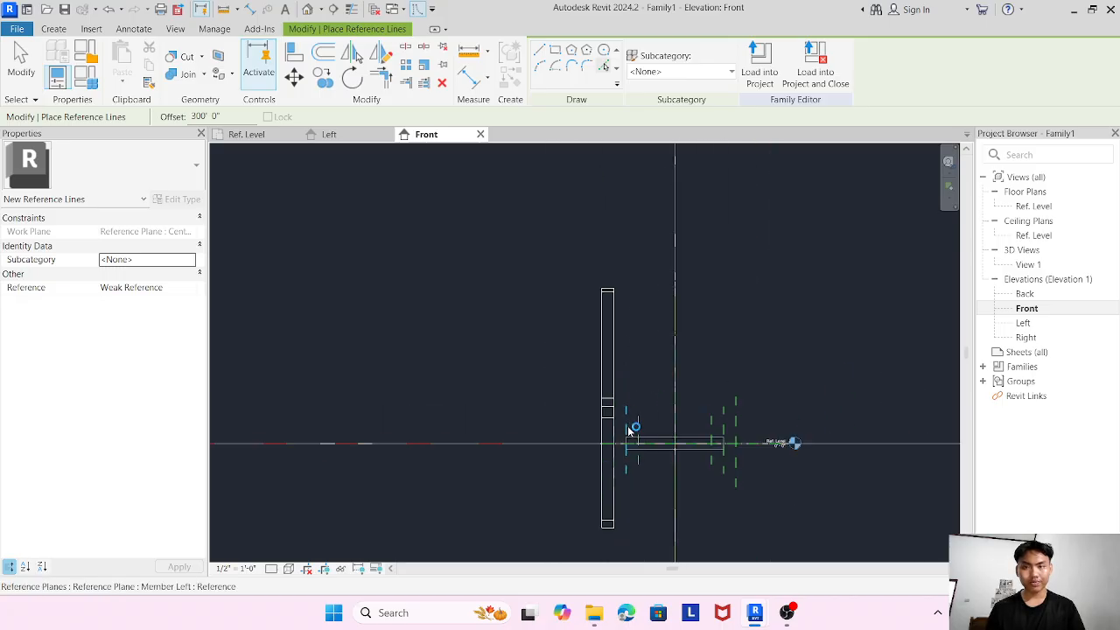
pyautogui.scroll(6, 628, 422)
pyautogui.scroll(4, 612, 421)
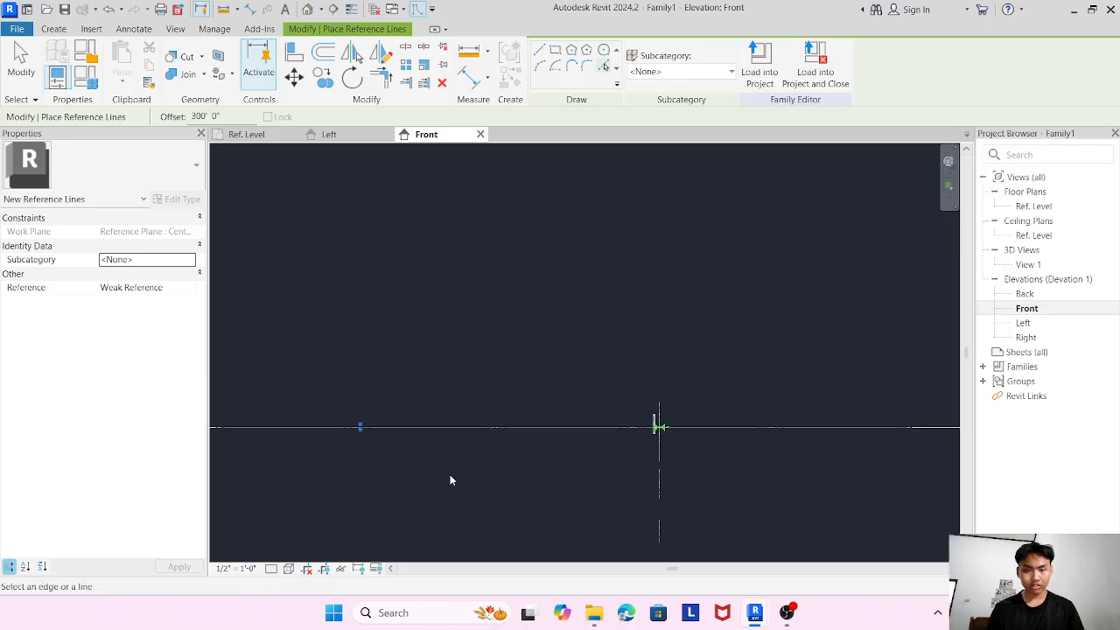
# Set the Pick Lines offset to 30' 0", place another vertical reference line to the left of the wing wall, and end the command.
pyautogui.scroll(2, 338, 448)
pyautogui.scroll(4, 362, 422)
pyautogui.scroll(-5, 360, 421)
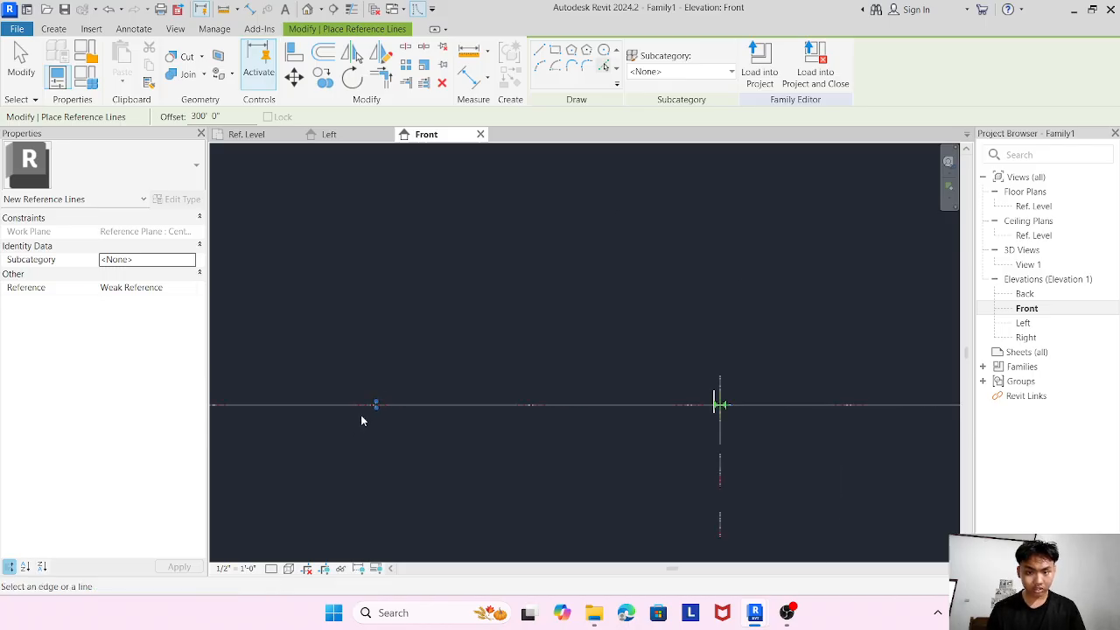
pyautogui.scroll(-1, 478, 444)
pyautogui.scroll(1, 477, 443)
pyautogui.moveTo(485, 451); pyautogui.dragTo(525, 447, button='middle')
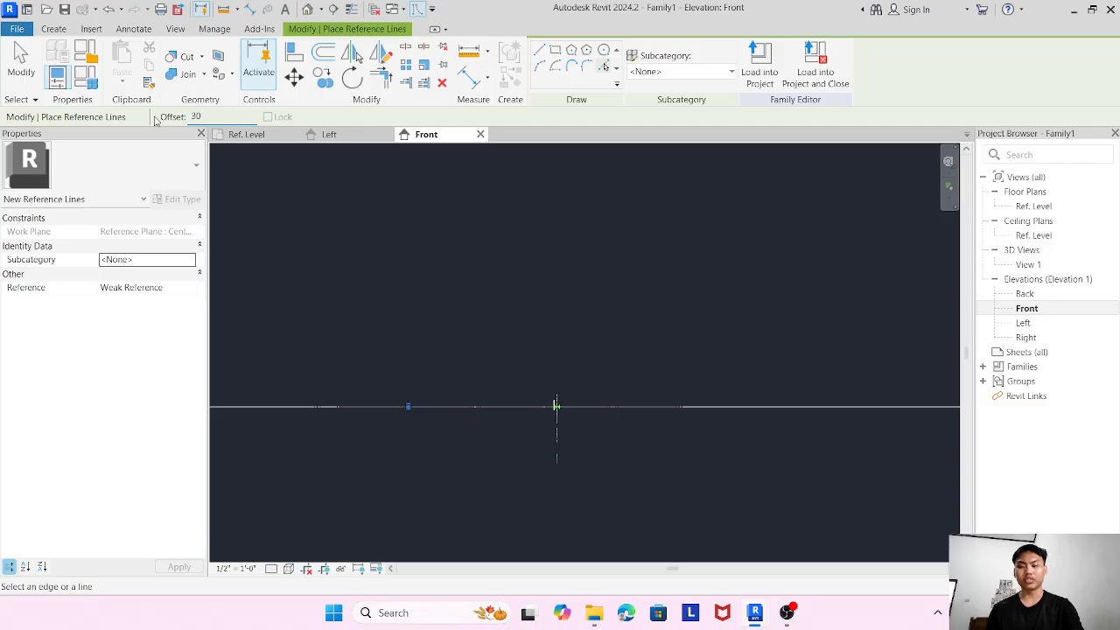
pyautogui.scroll(5, 555, 393)
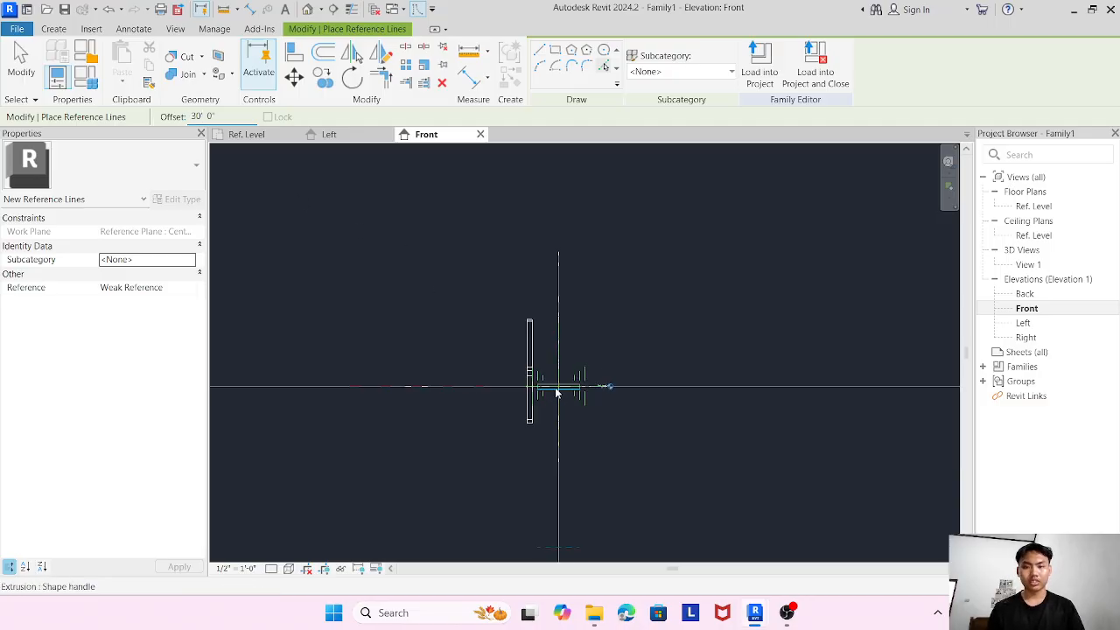
pyautogui.scroll(-5, 500, 371)
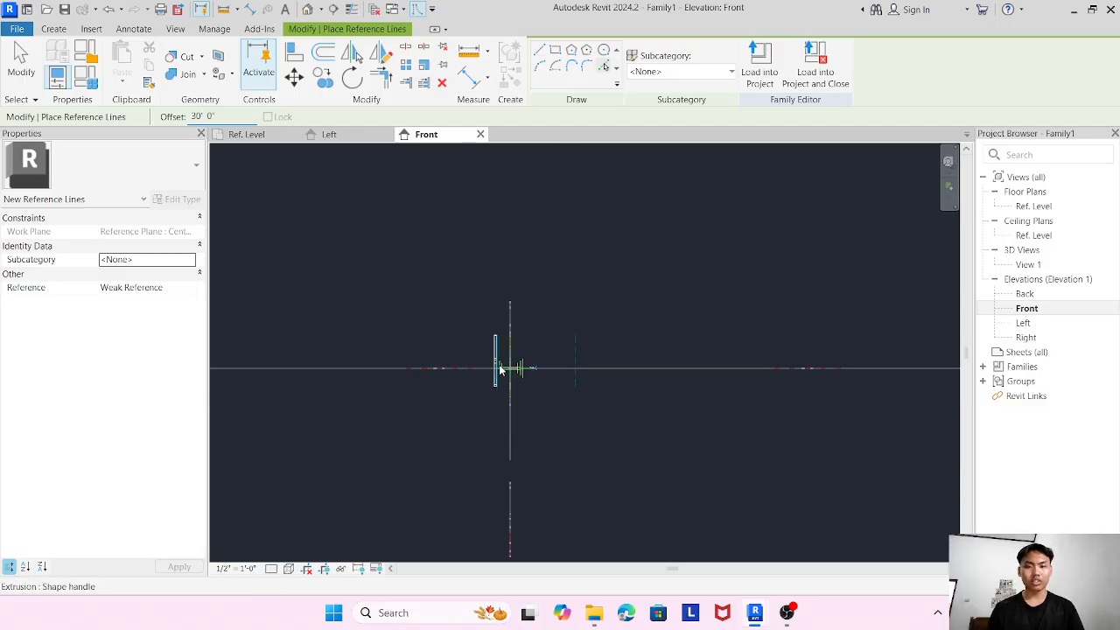
pyautogui.scroll(5, 501, 371)
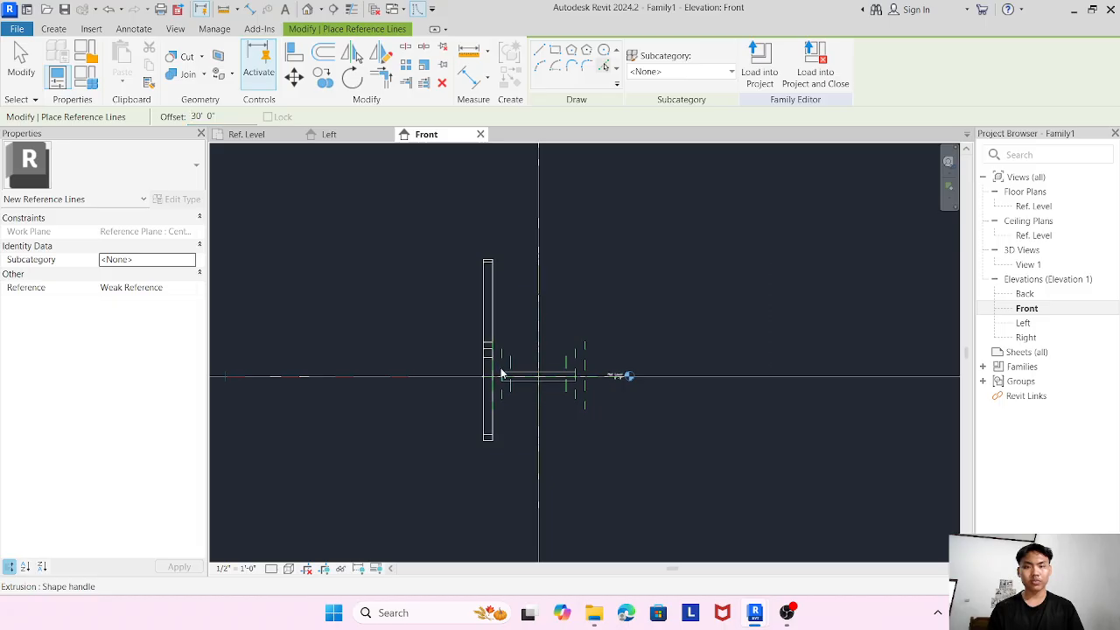
pyautogui.scroll(-1, 333, 371)
pyautogui.scroll(3, 243, 382)
pyautogui.scroll(-4, 253, 382)
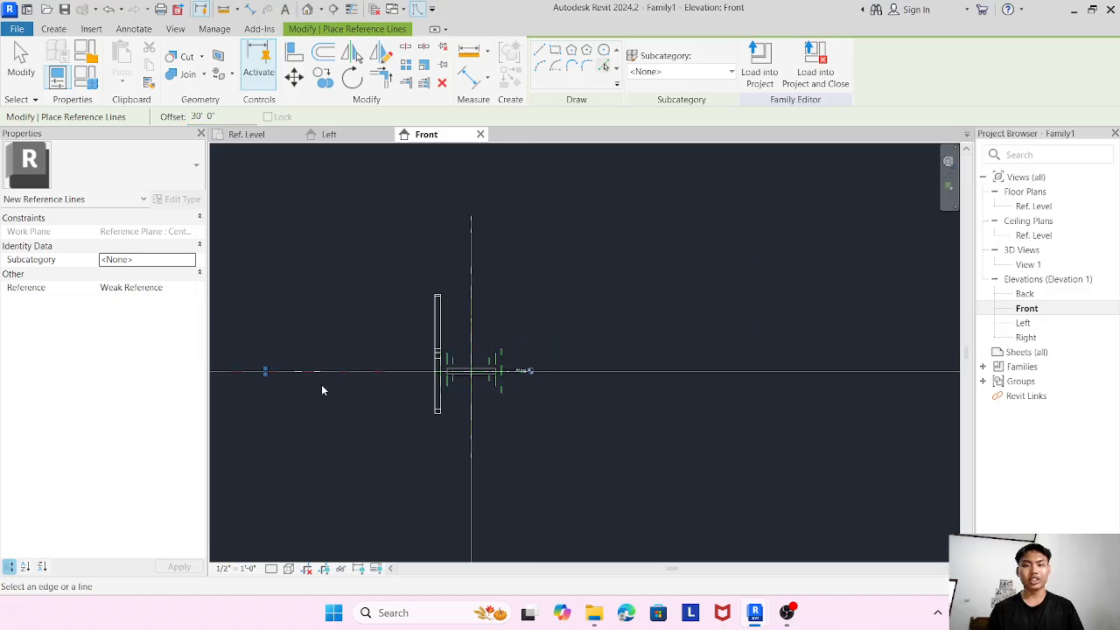
pyautogui.scroll(2, 499, 352)
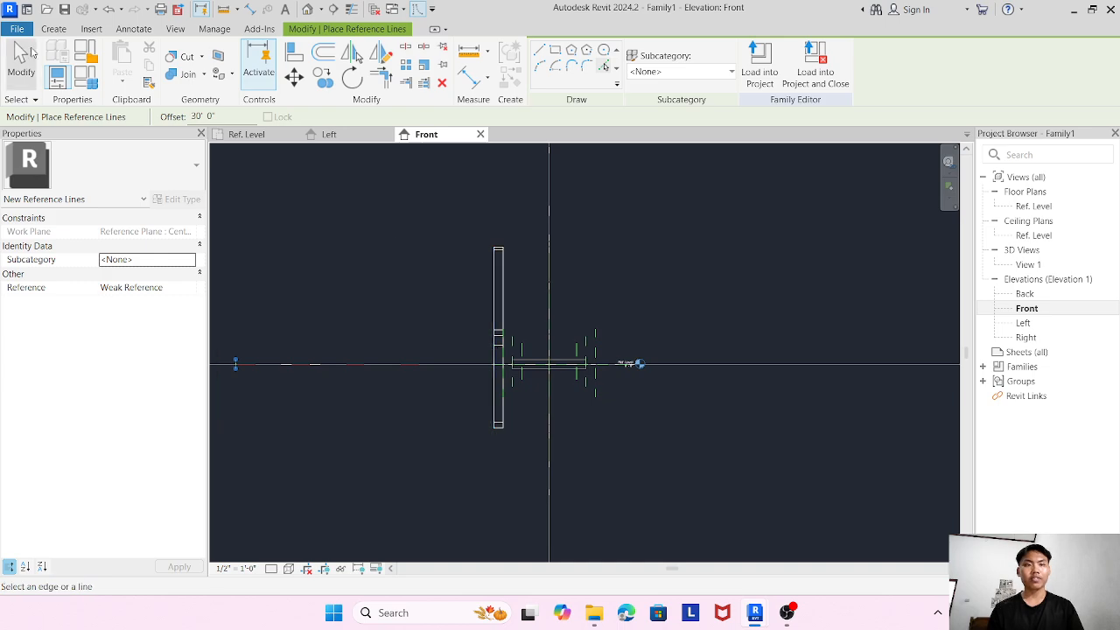
pyautogui.press('Escape')
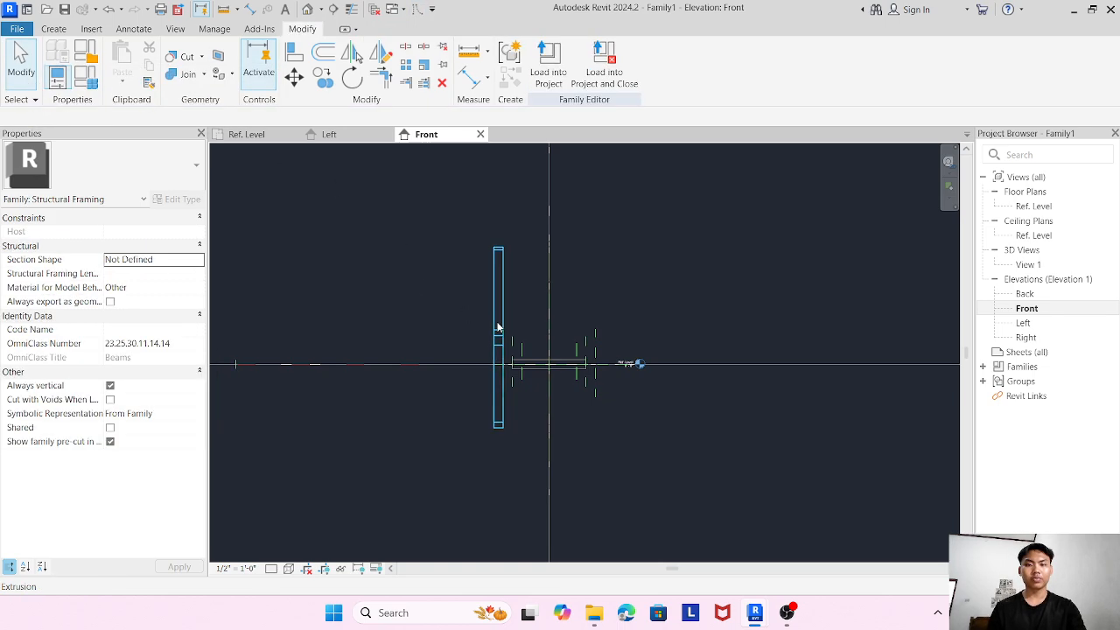
# Stretch the wing wall extrusion's left face out to the reference line offset by 30' 0".
pyautogui.click(496, 328)
pyautogui.moveTo(491, 329); pyautogui.dragTo(233, 327)
pyautogui.click(371, 200)
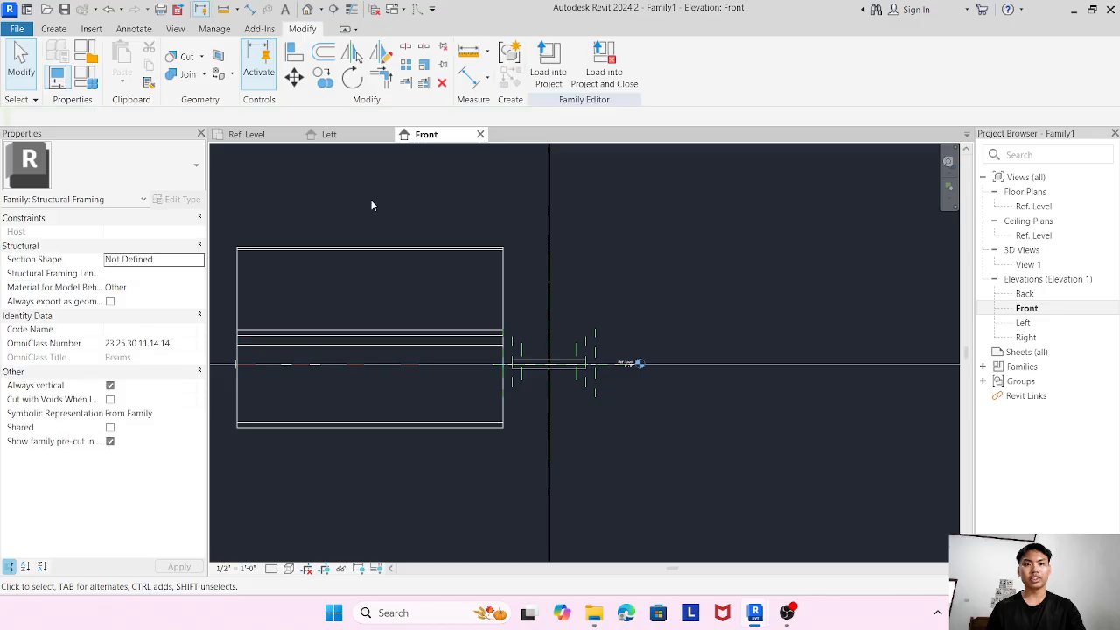
# Open the default 3D view and try to delete the imported 02_Gambar_ABT 1 & ABT 2.dwg drawing.
pyautogui.click(349, 140)
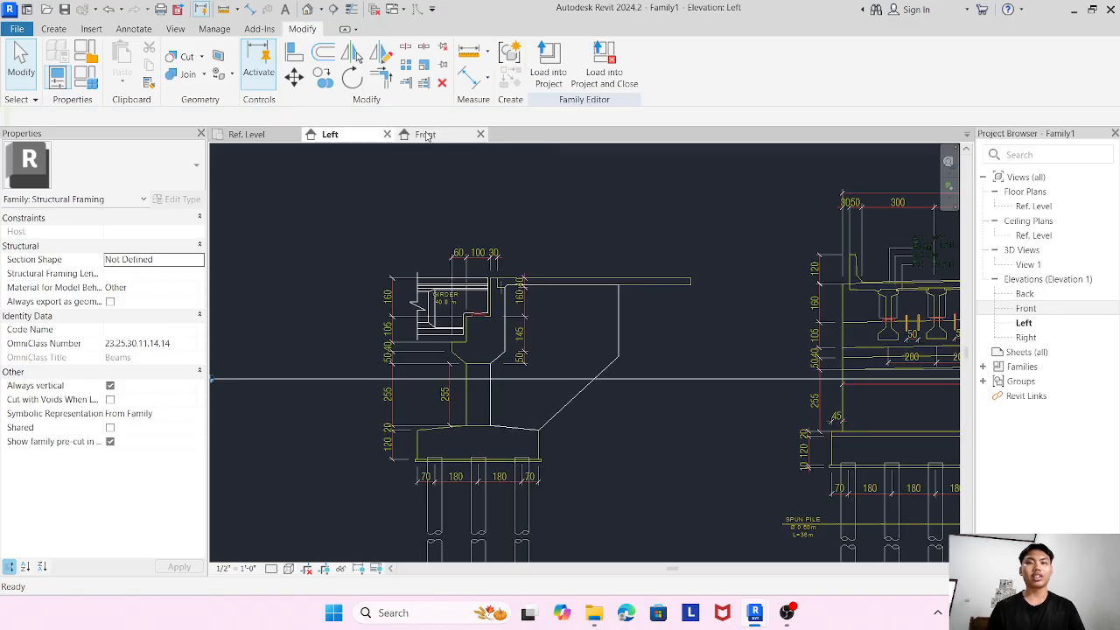
pyautogui.click(307, 8)
pyautogui.scroll(8, 578, 384)
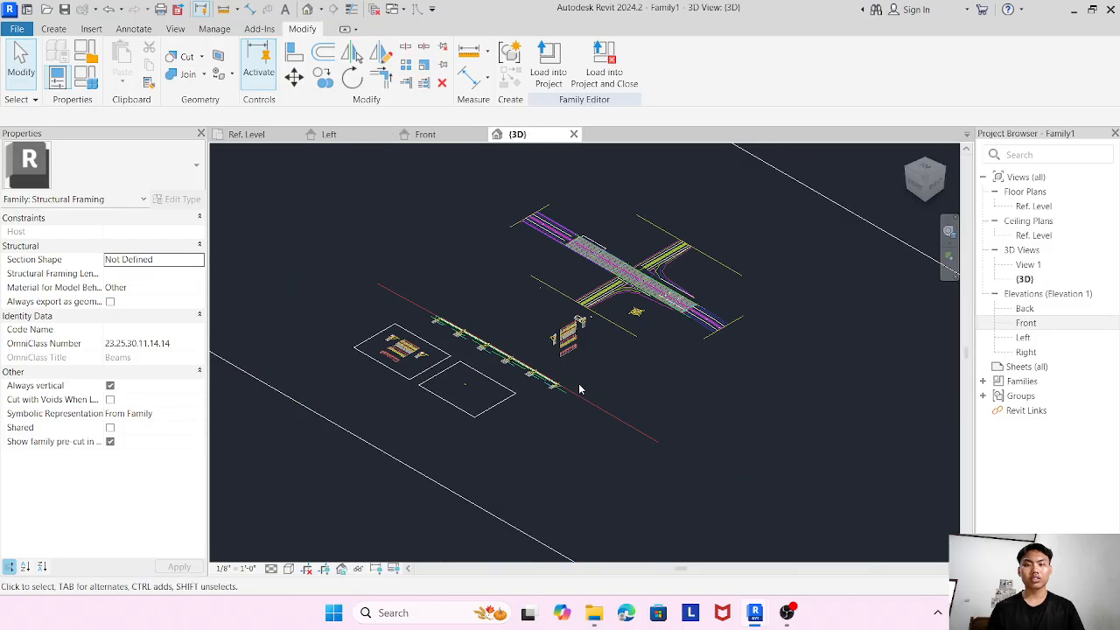
pyautogui.scroll(1, 585, 263)
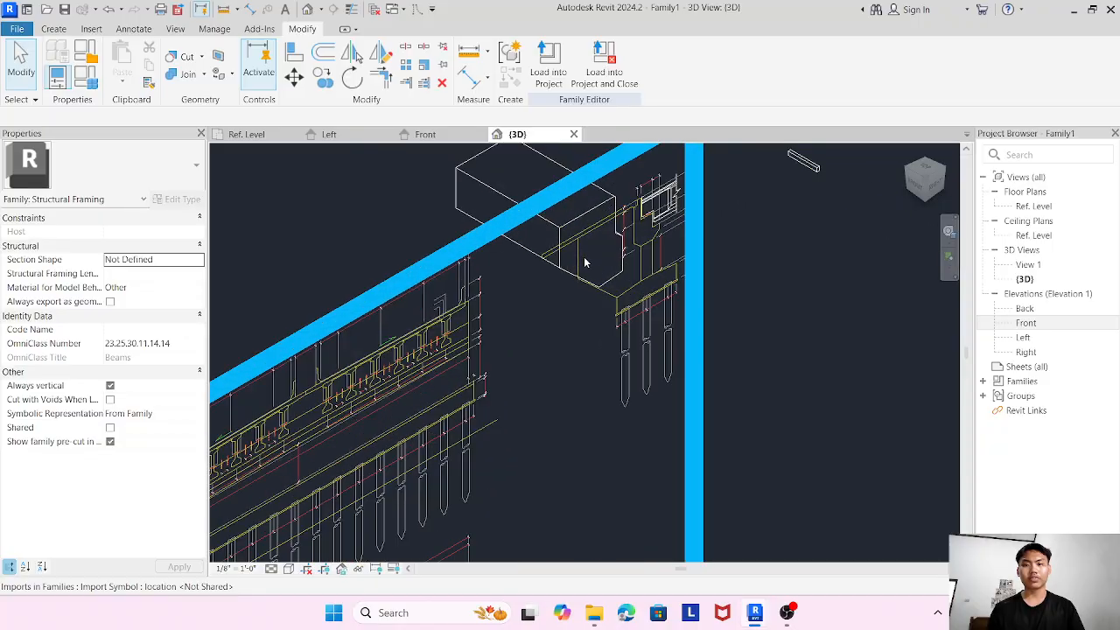
pyautogui.scroll(-3, 561, 288)
pyautogui.scroll(2, 512, 315)
pyautogui.click(509, 311)
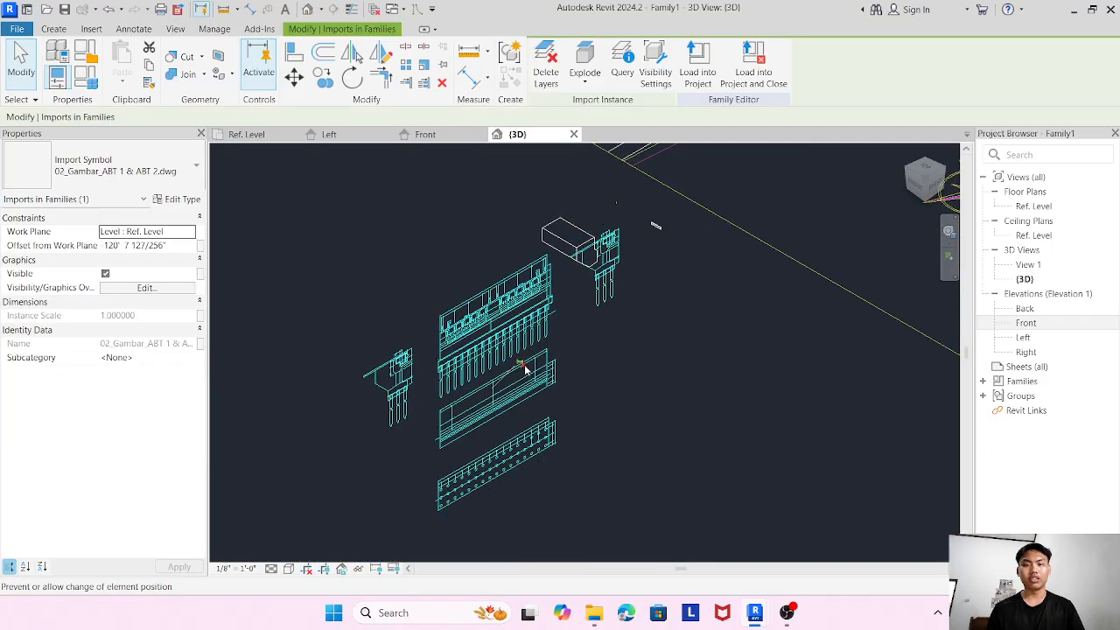
pyautogui.press('Delete')
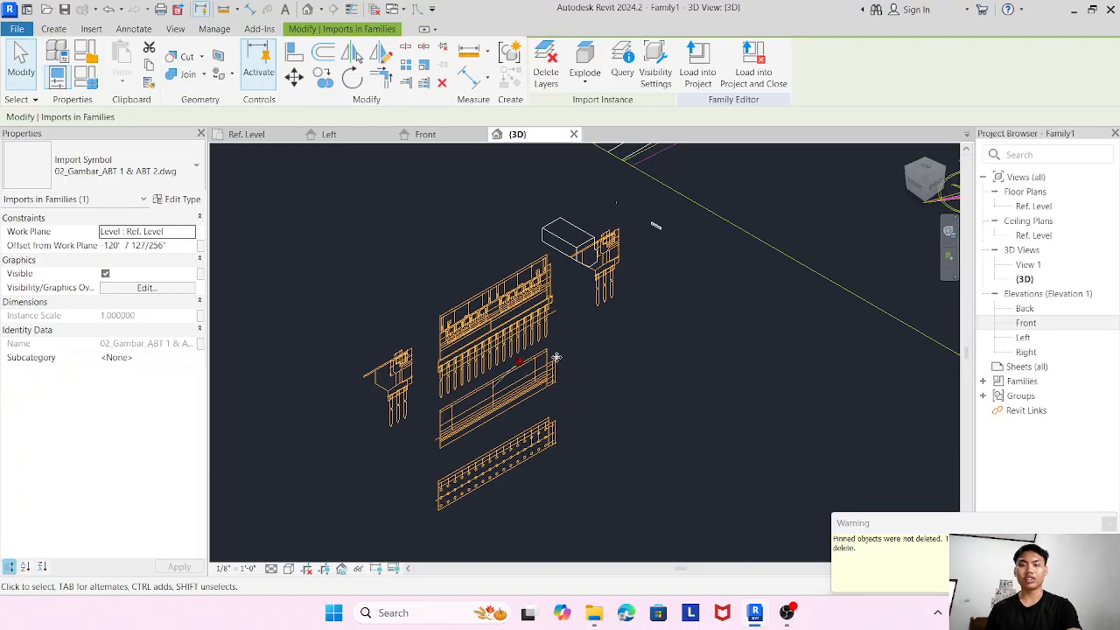
# Unpin the imported 02_Gambar_ABT 1 & ABT 2.dwg drawing and delete it from the 3D view.
pyautogui.click(634, 386)
pyautogui.click(515, 366)
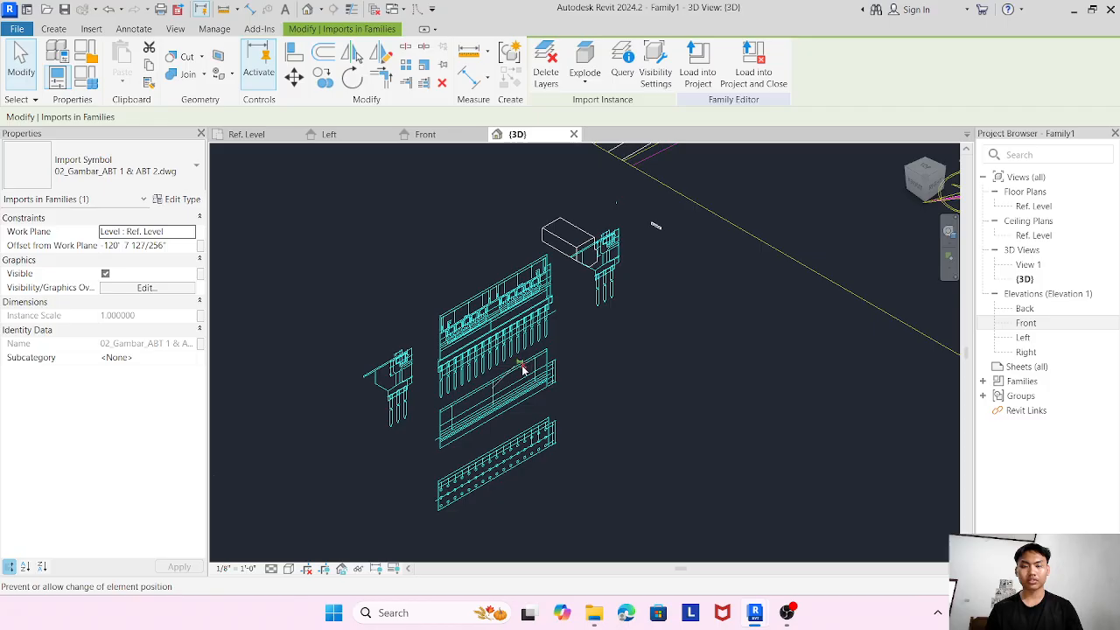
pyautogui.press('Delete')
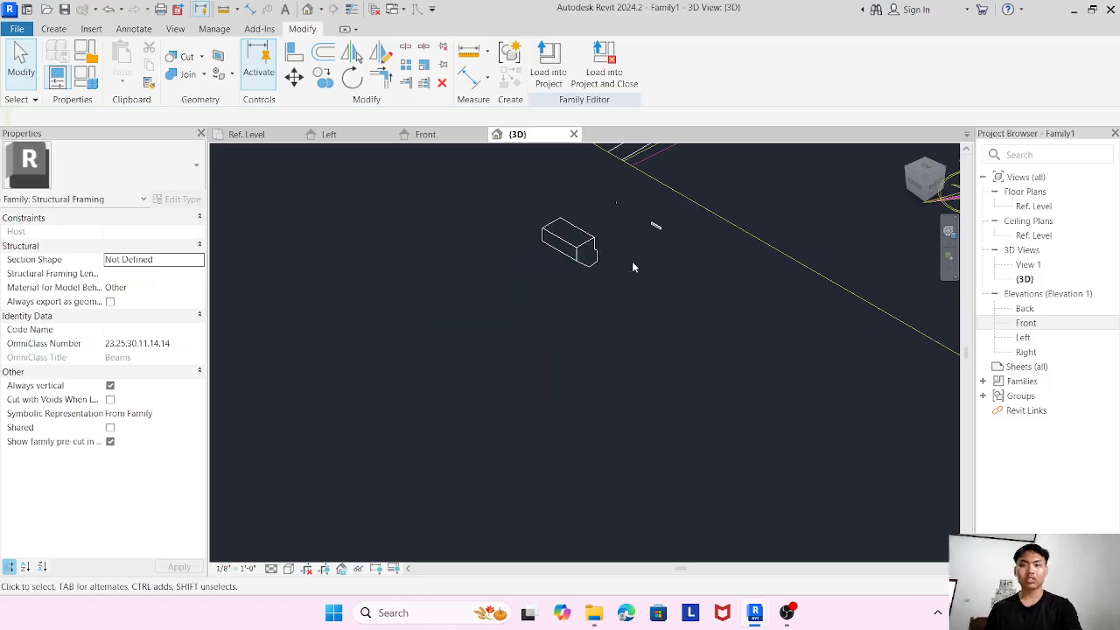
# Delete the small leftover solid beside the wing wall extrusion in the 3D view.
pyautogui.scroll(4, 628, 254)
pyautogui.moveTo(913, 183); pyautogui.dragTo(754, 152)
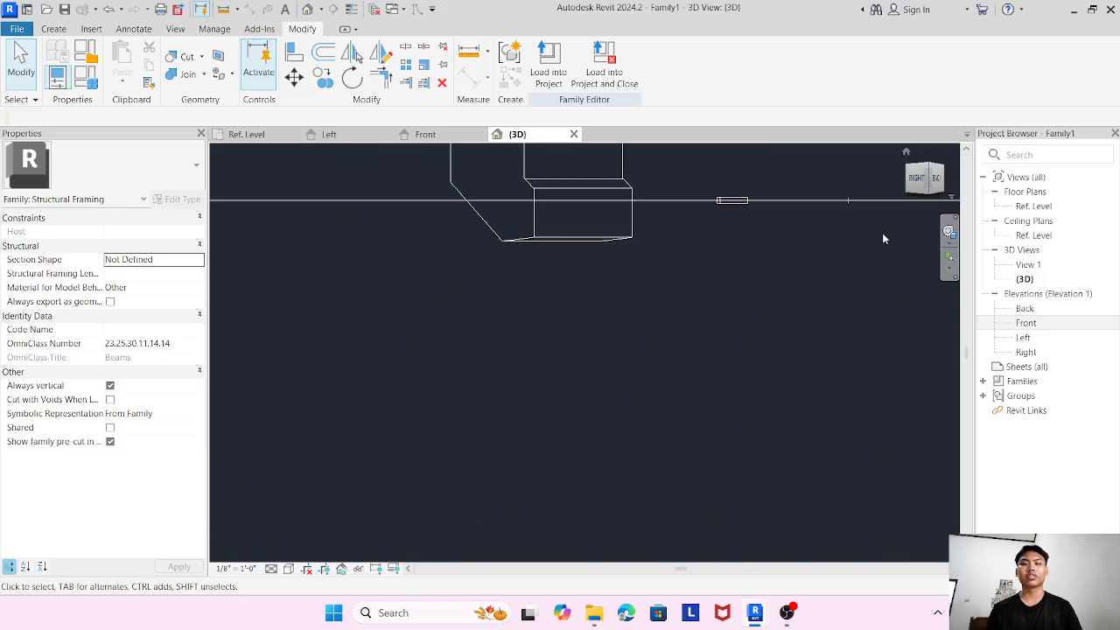
pyautogui.moveTo(857, 233); pyautogui.dragTo(749, 406, button='middle')
pyautogui.moveTo(915, 179); pyautogui.dragTo(900, 236)
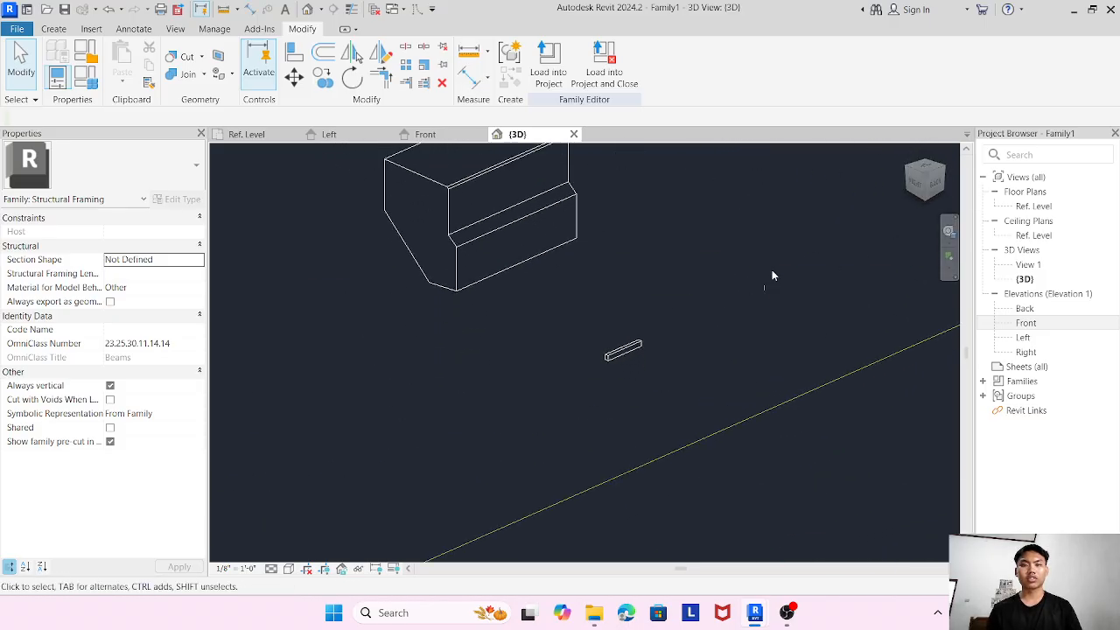
pyautogui.moveTo(716, 273); pyautogui.dragTo(809, 308, button='middle')
pyautogui.moveTo(595, 287); pyautogui.dragTo(700, 368, button='middle')
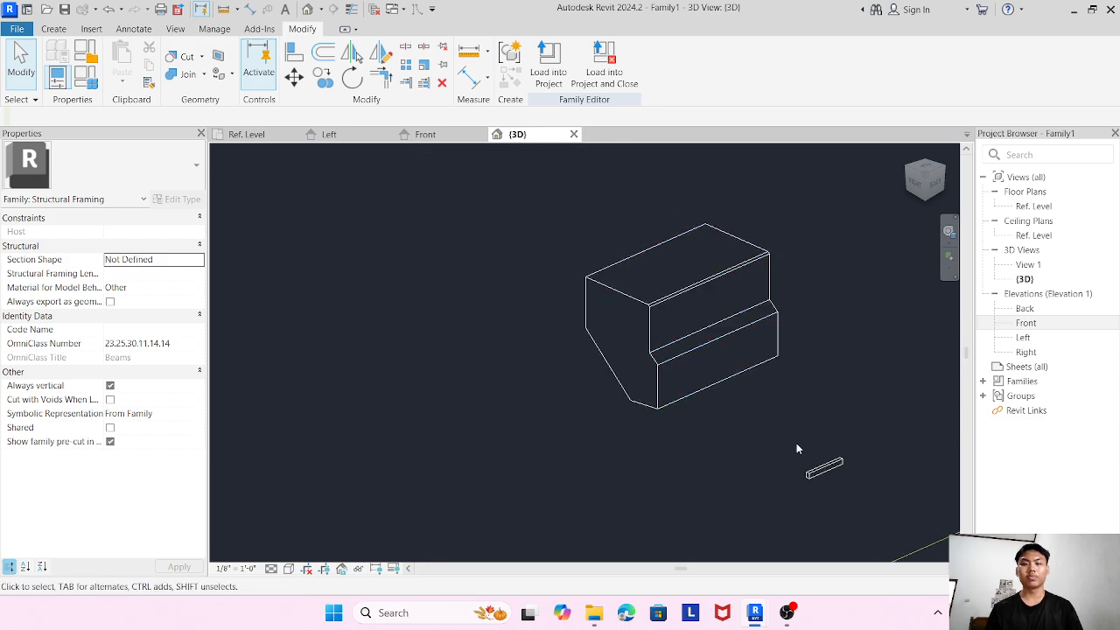
pyautogui.click(826, 471)
pyautogui.moveTo(795, 448); pyautogui.dragTo(872, 495)
pyautogui.press('Delete')
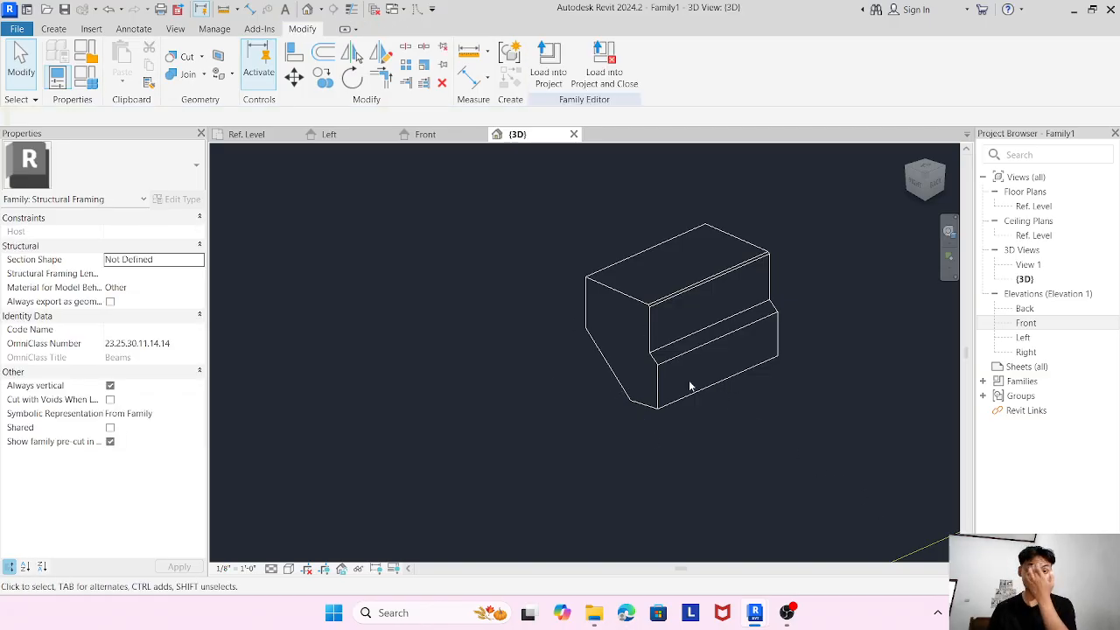
# Examine the wing wall extrusion from several sides in the 3D view.
pyautogui.scroll(4, 717, 337)
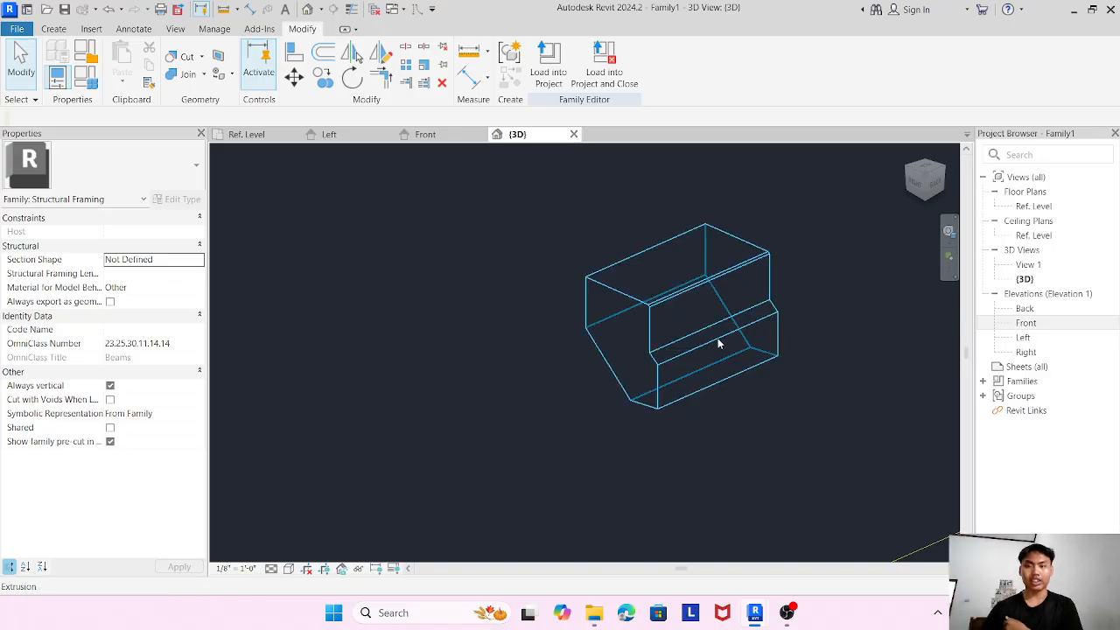
pyautogui.scroll(-3, 717, 338)
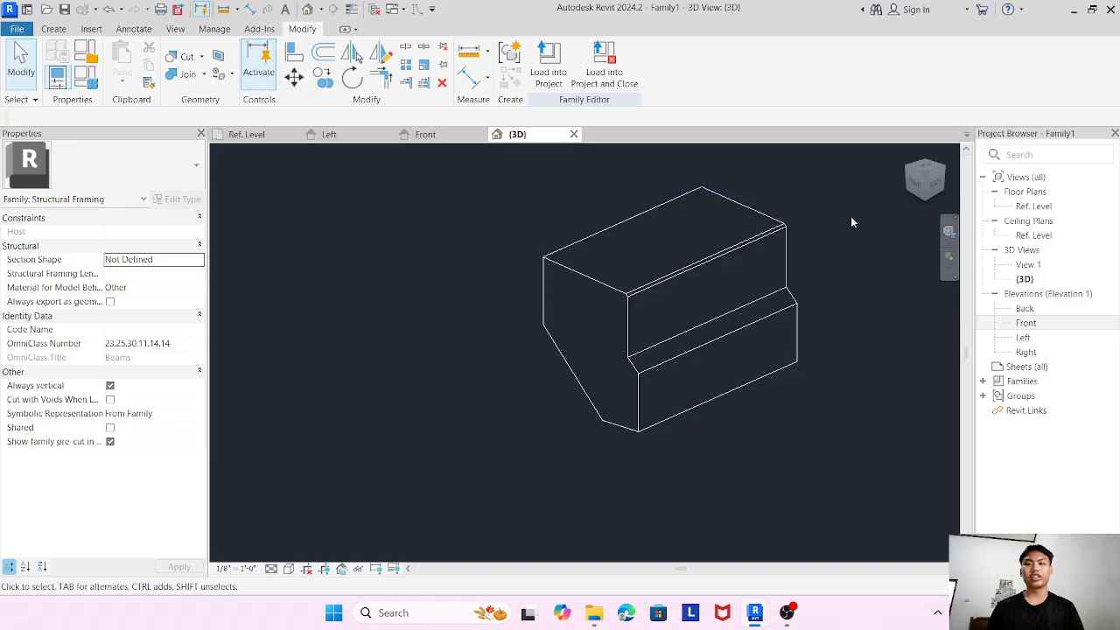
pyautogui.moveTo(919, 194); pyautogui.dragTo(225, 195)
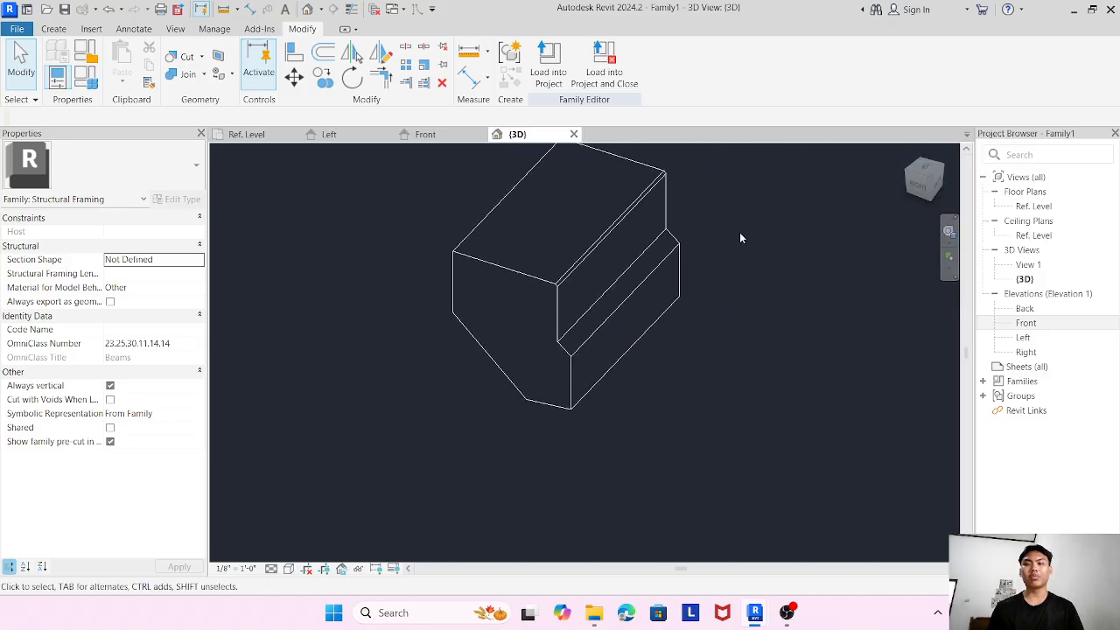
pyautogui.click(919, 191)
pyautogui.moveTo(947, 188); pyautogui.dragTo(946, 177)
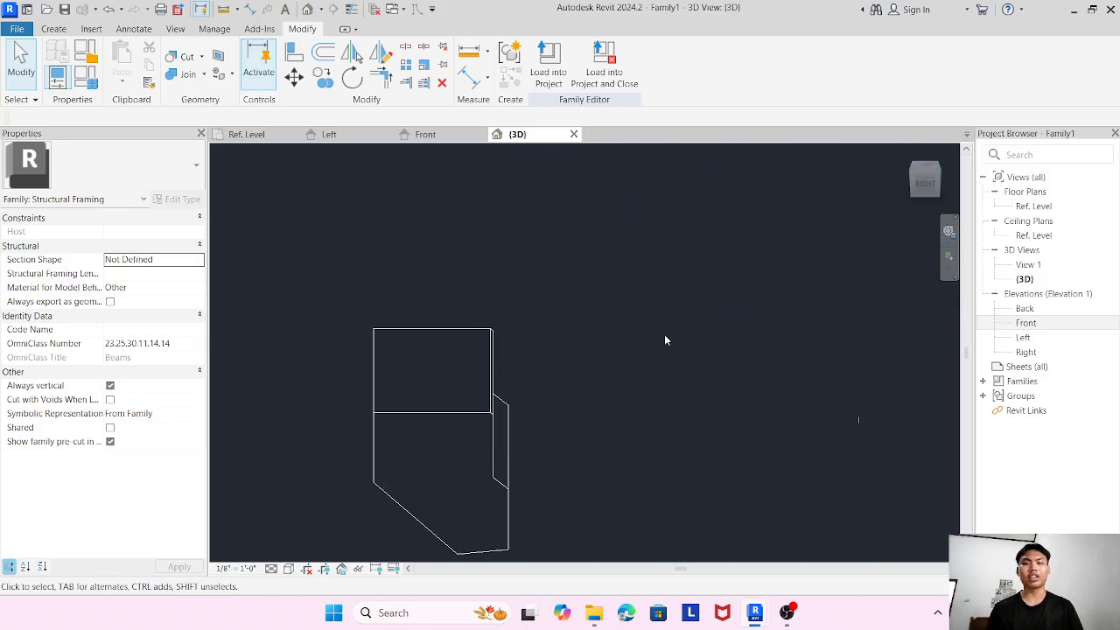
pyautogui.moveTo(496, 375); pyautogui.dragTo(592, 315, button='middle')
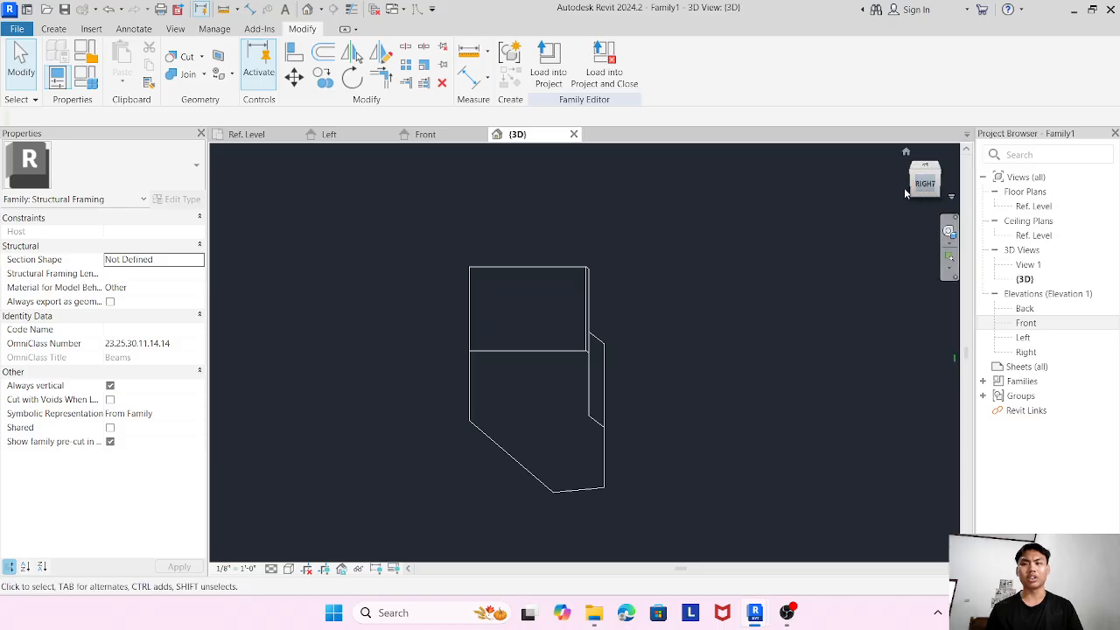
pyautogui.moveTo(923, 204); pyautogui.dragTo(221, 202)
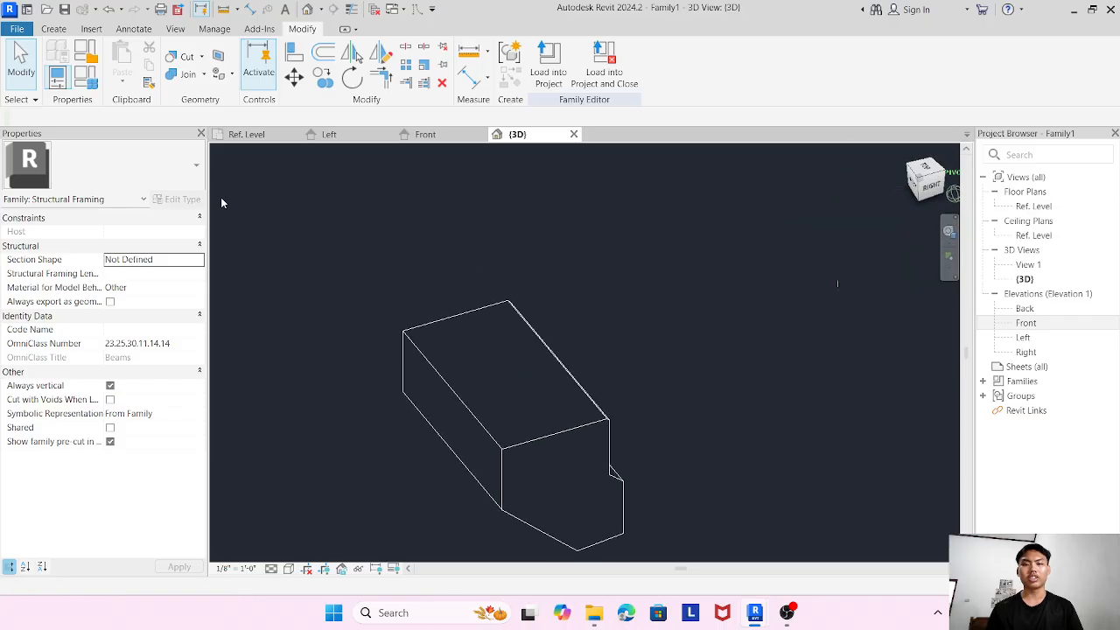
pyautogui.scroll(2, 560, 411)
pyautogui.scroll(-2, 560, 414)
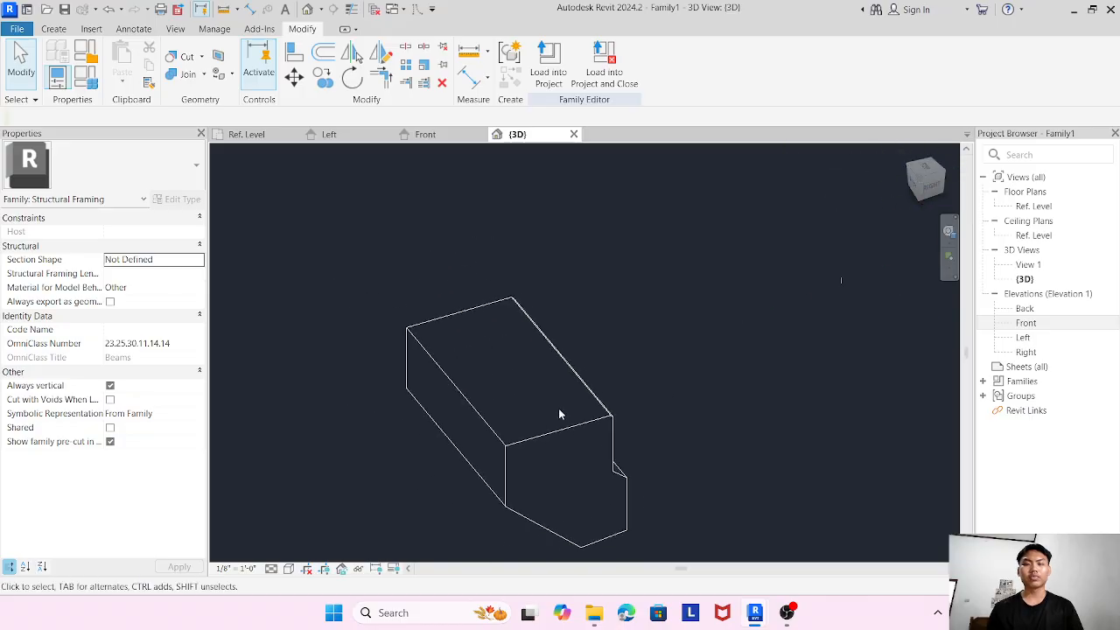
# Save the family as WINGWALL in the BIM folder.
pyautogui.click(20, 29)
pyautogui.moveTo(62, 224)
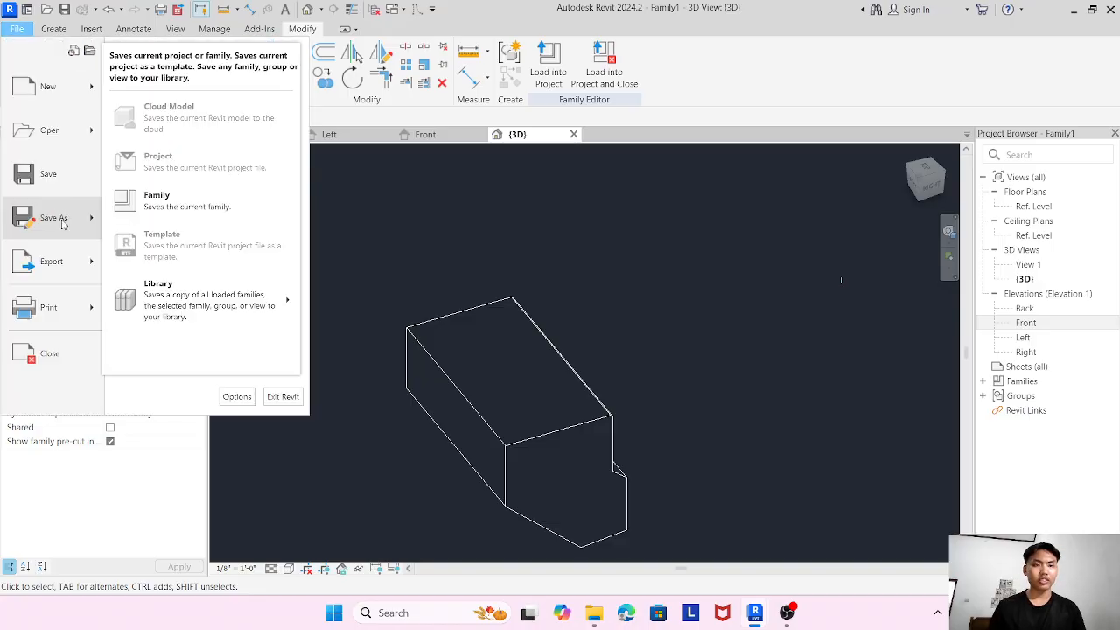
pyautogui.click(175, 210)
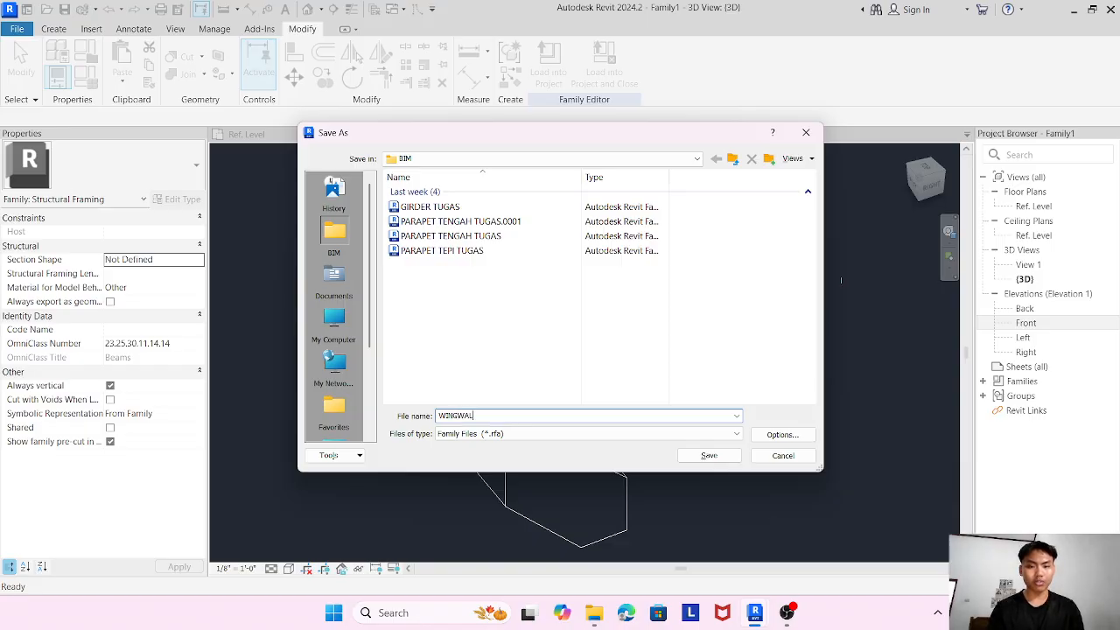
pyautogui.press('Return')
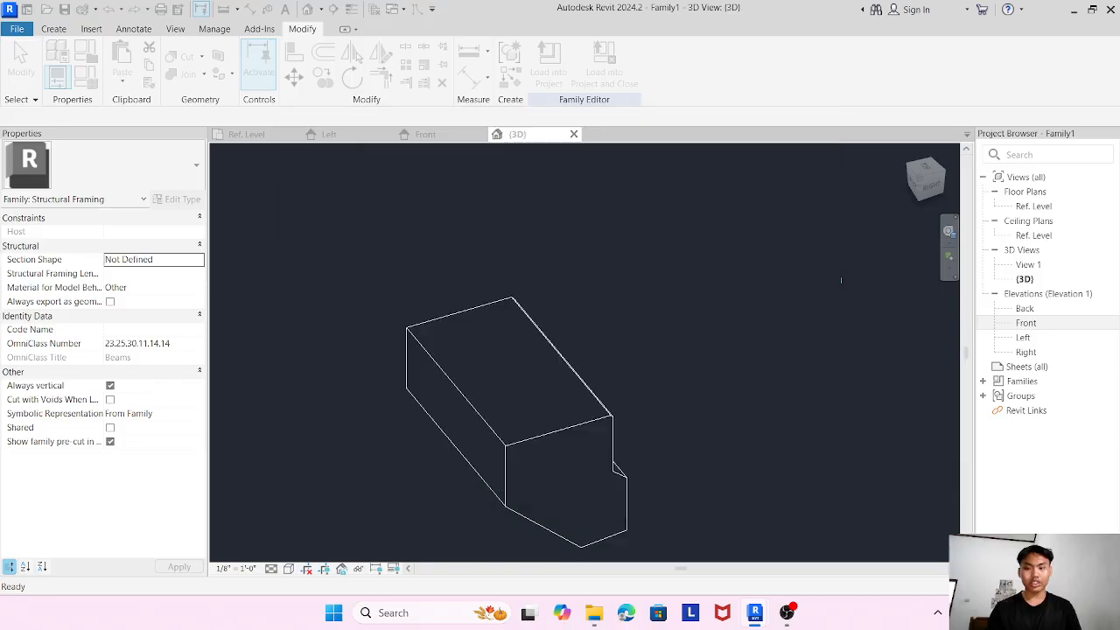
# Delete the wing wall extrusion from the 3D view to clear the family for the next part.
pyautogui.scroll(-6, 518, 341)
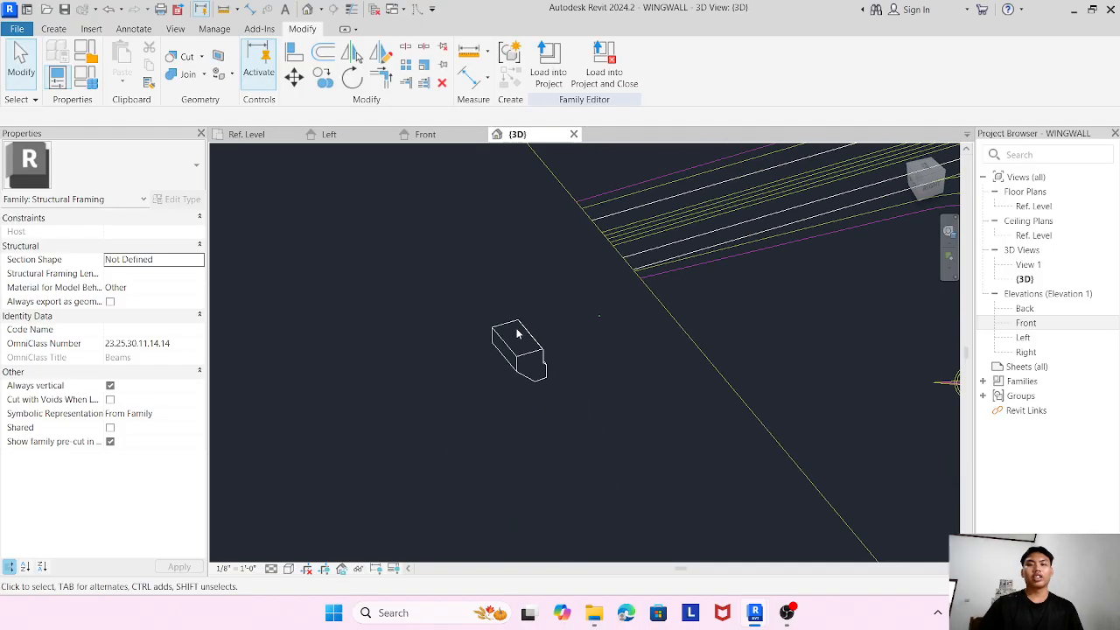
pyautogui.click(518, 350)
pyautogui.press('Delete')
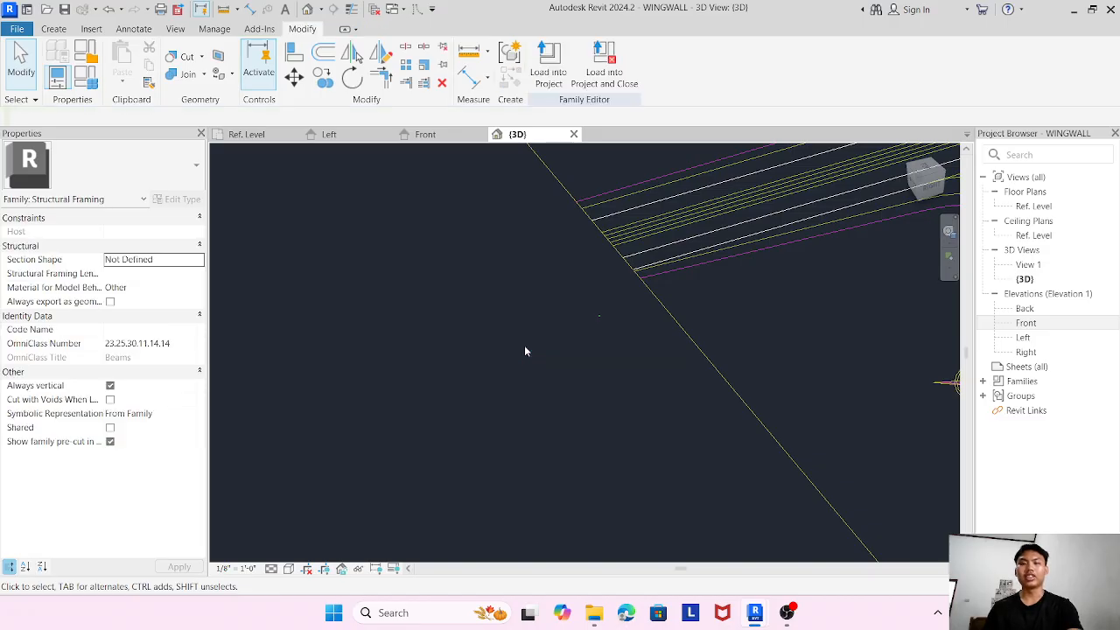
# Examine the abutment section in the Ref. Level plan and look through the Left and Front elevations.
pyautogui.scroll(-4, 638, 278)
pyautogui.scroll(-4, 617, 308)
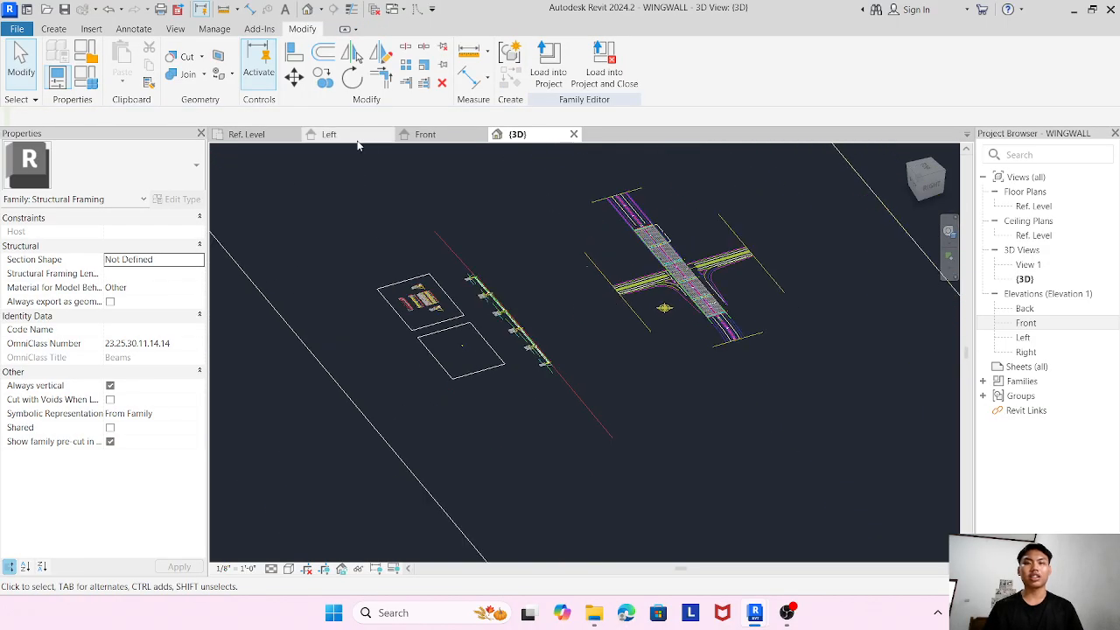
pyautogui.click(329, 134)
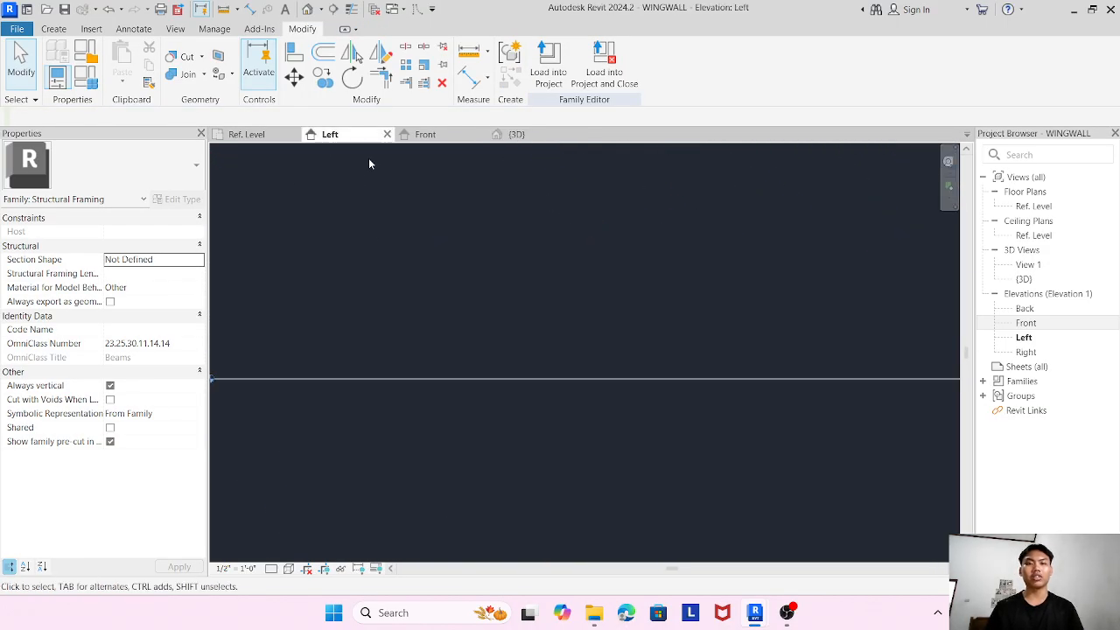
pyautogui.click(247, 134)
pyautogui.scroll(7, 511, 283)
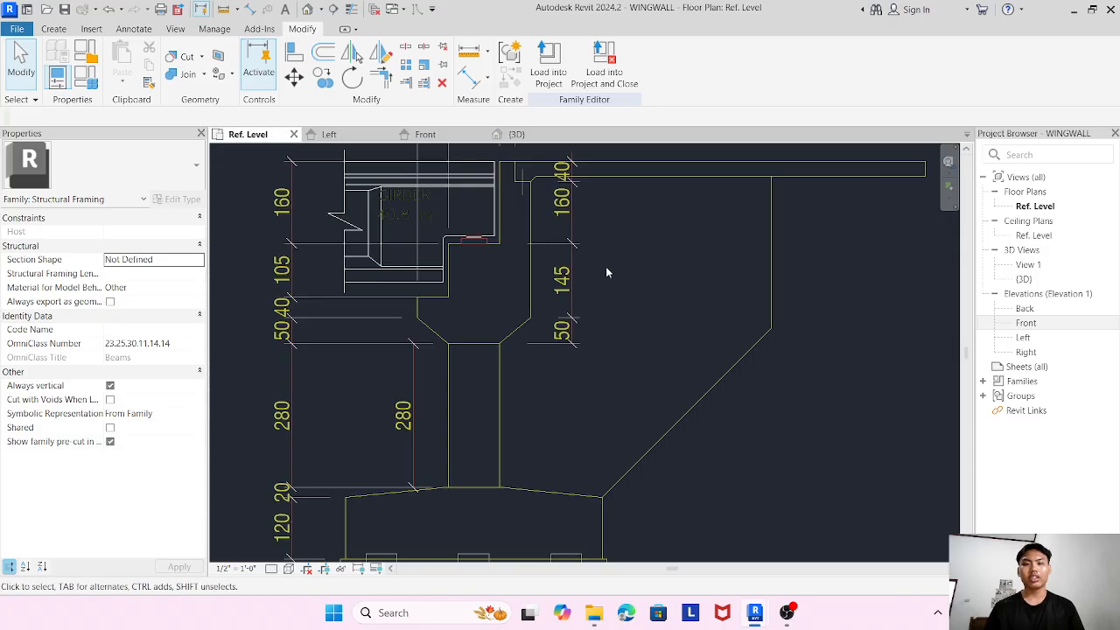
pyautogui.scroll(1, 555, 253)
pyautogui.moveTo(555, 253); pyautogui.dragTo(537, 376, button='middle')
pyautogui.scroll(-5, 679, 270)
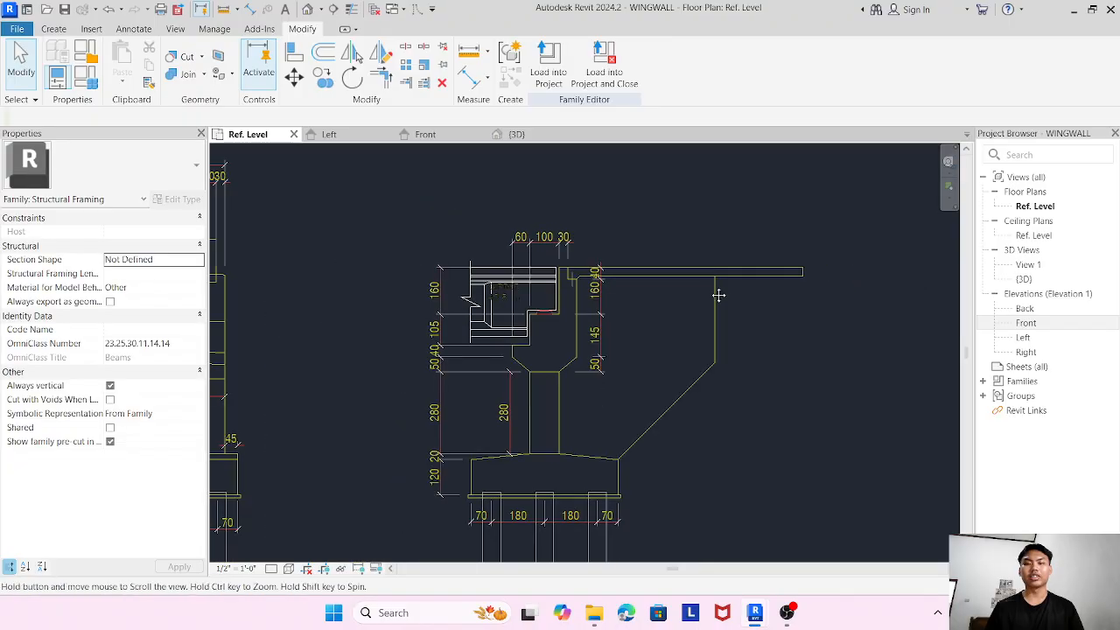
pyautogui.scroll(2, 573, 312)
pyautogui.scroll(2, 560, 343)
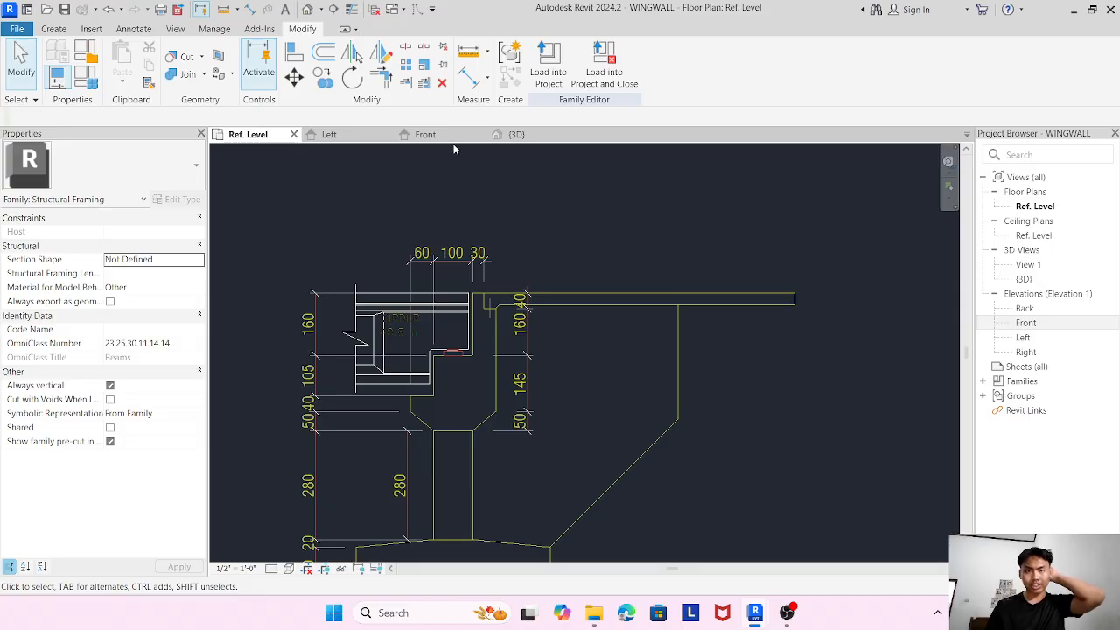
pyautogui.click(331, 136)
pyautogui.scroll(-6, 495, 299)
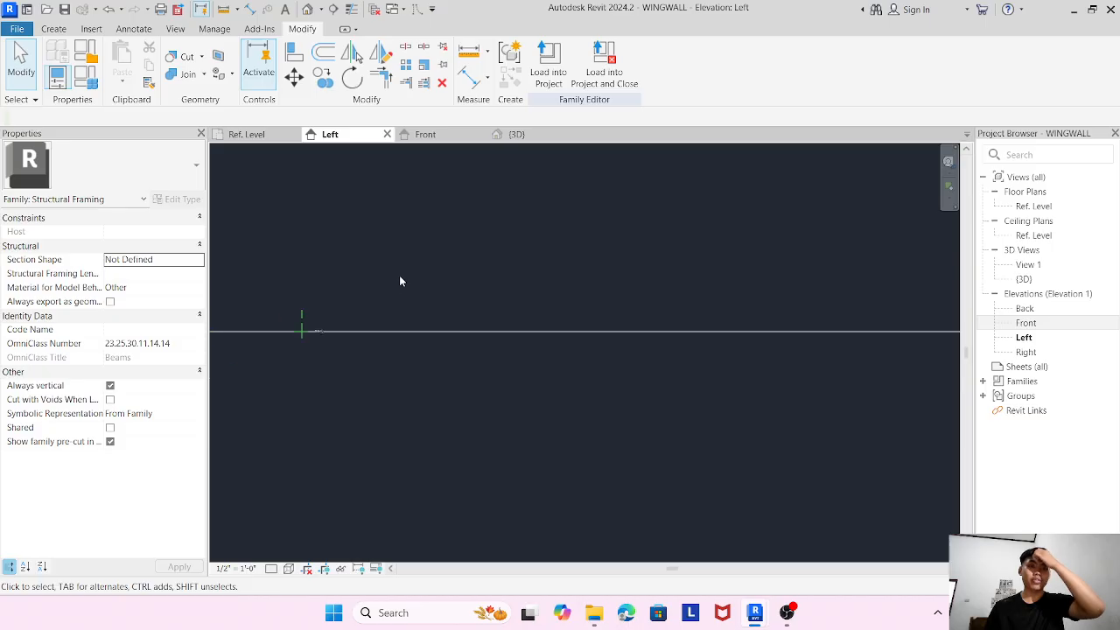
pyautogui.scroll(6, 500, 300)
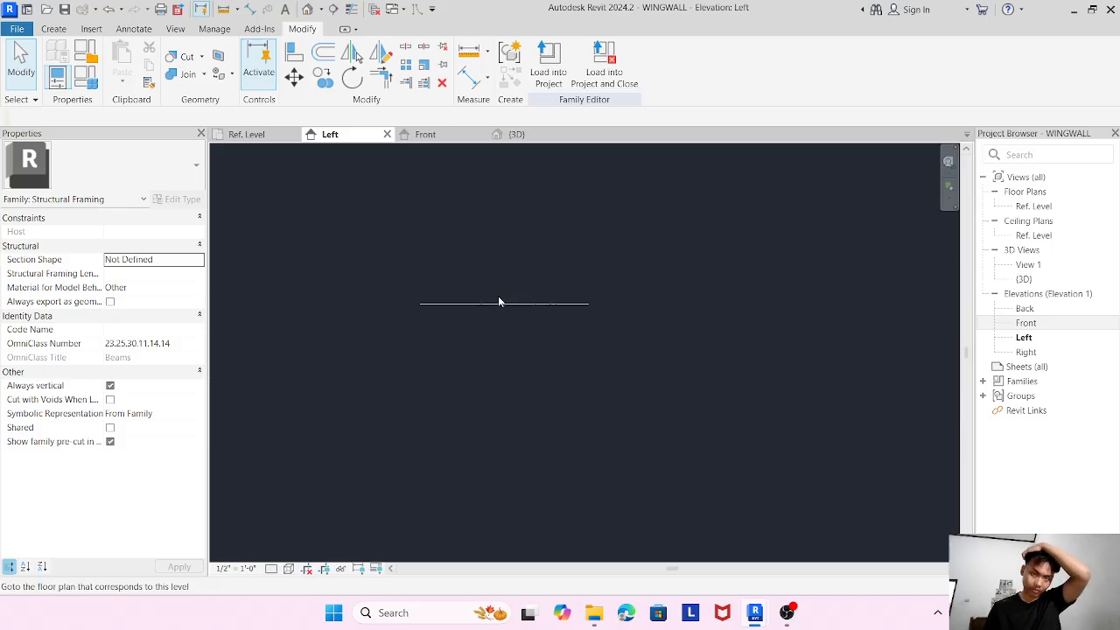
pyautogui.click(427, 137)
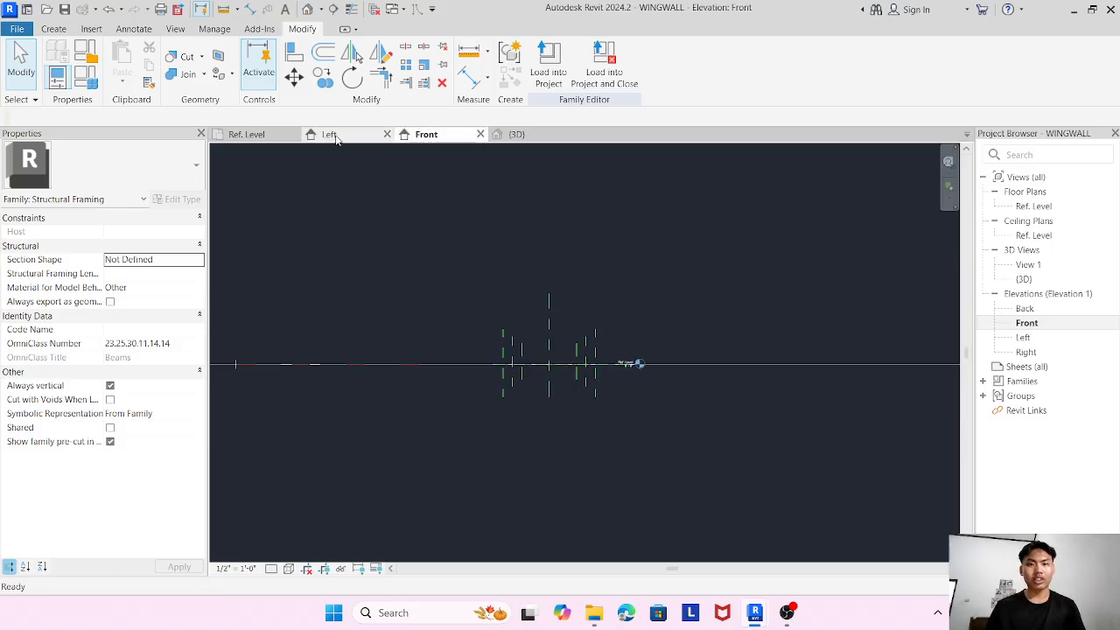
# Import the CAD drawing 02_Gambar_ABT 1 & ABT 2.dwg into the Left elevation, oriented to the view.
pyautogui.click(331, 134)
pyautogui.scroll(-5, 420, 317)
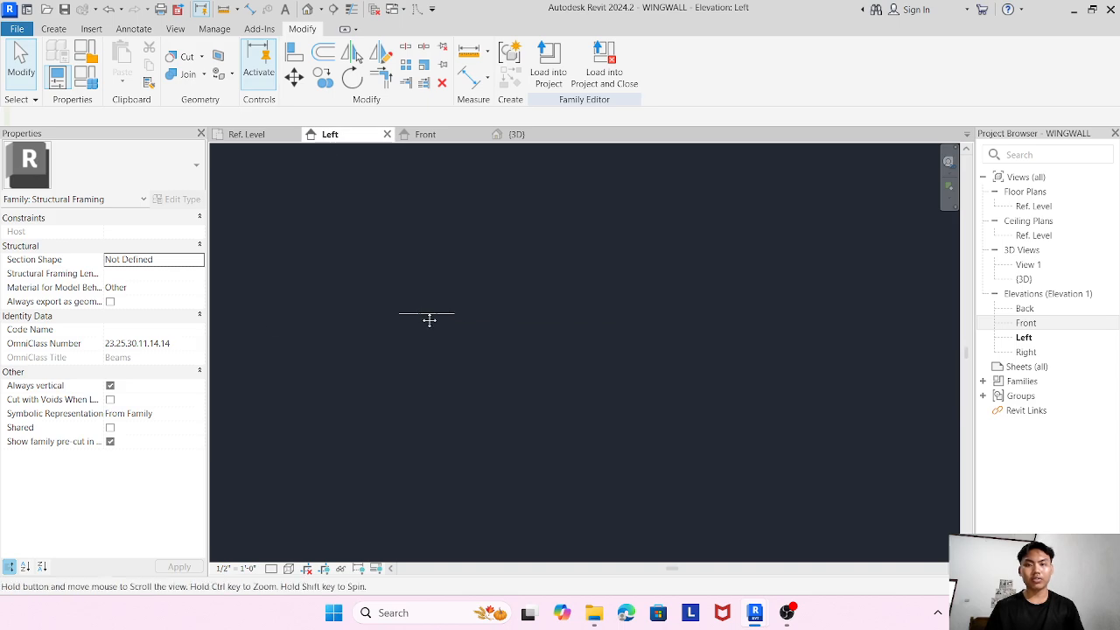
pyautogui.moveTo(429, 321); pyautogui.dragTo(659, 423, button='middle')
pyautogui.scroll(8, 659, 423)
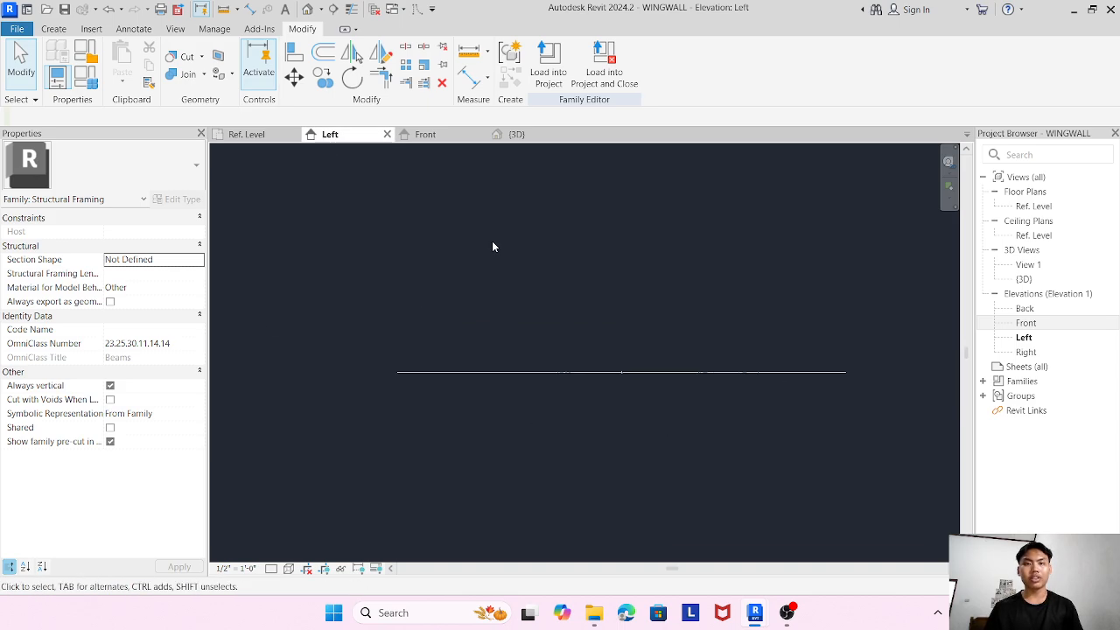
pyautogui.click(91, 29)
pyautogui.click(421, 66)
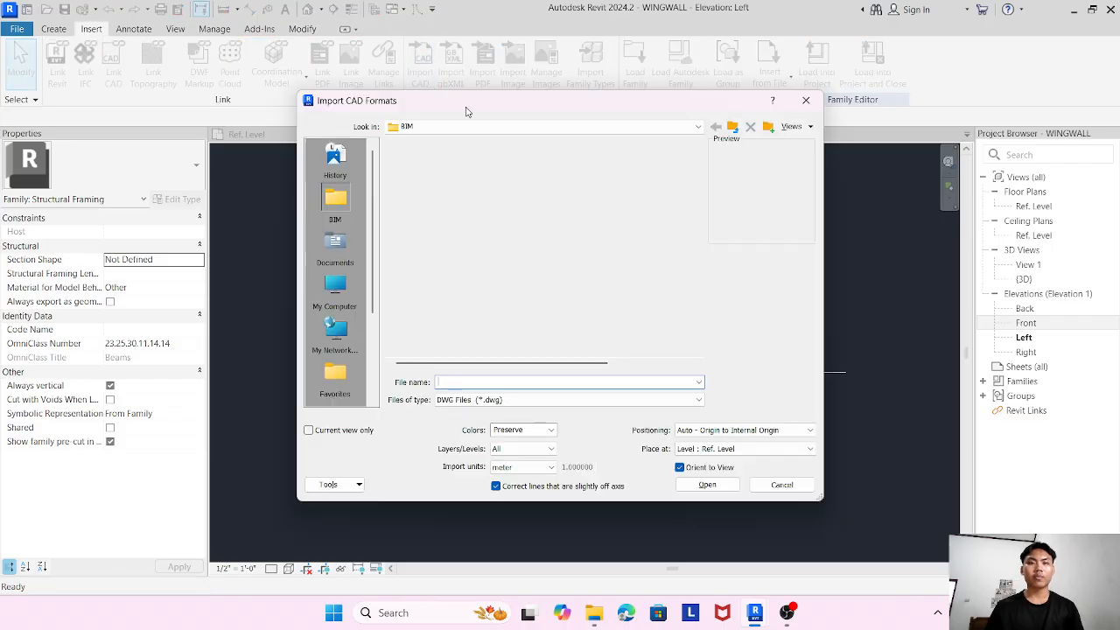
pyautogui.click(479, 206)
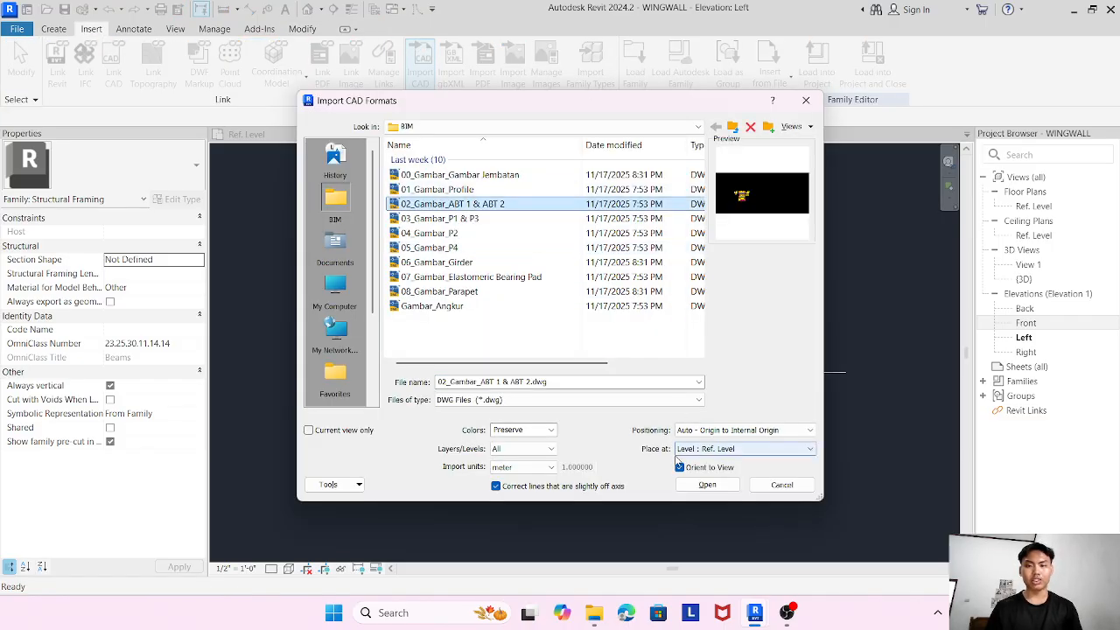
pyautogui.click(700, 485)
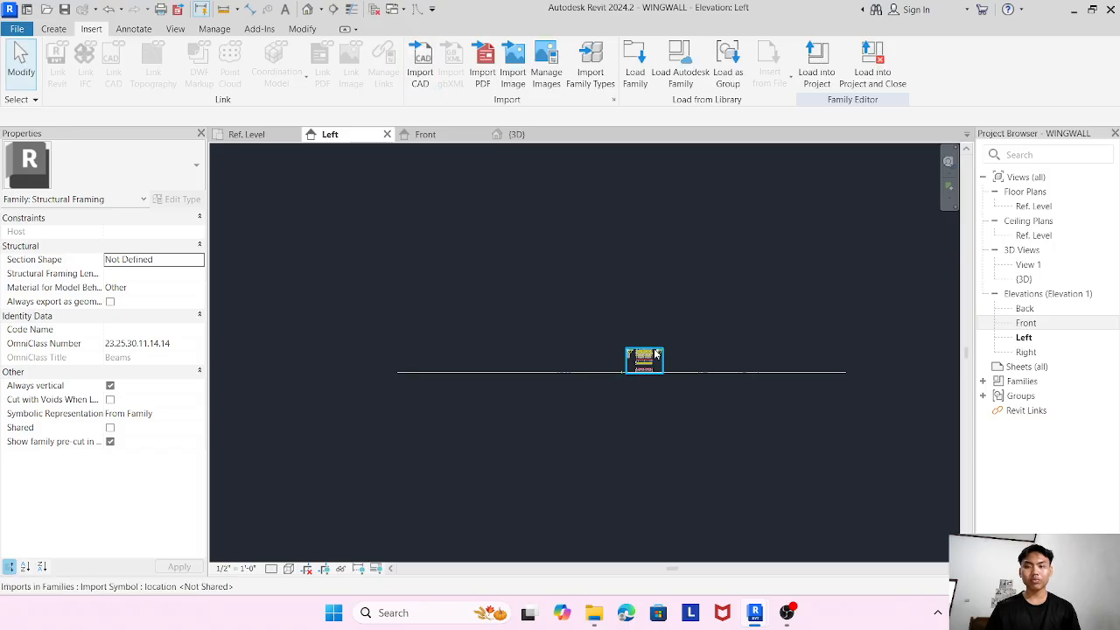
pyautogui.scroll(8, 655, 350)
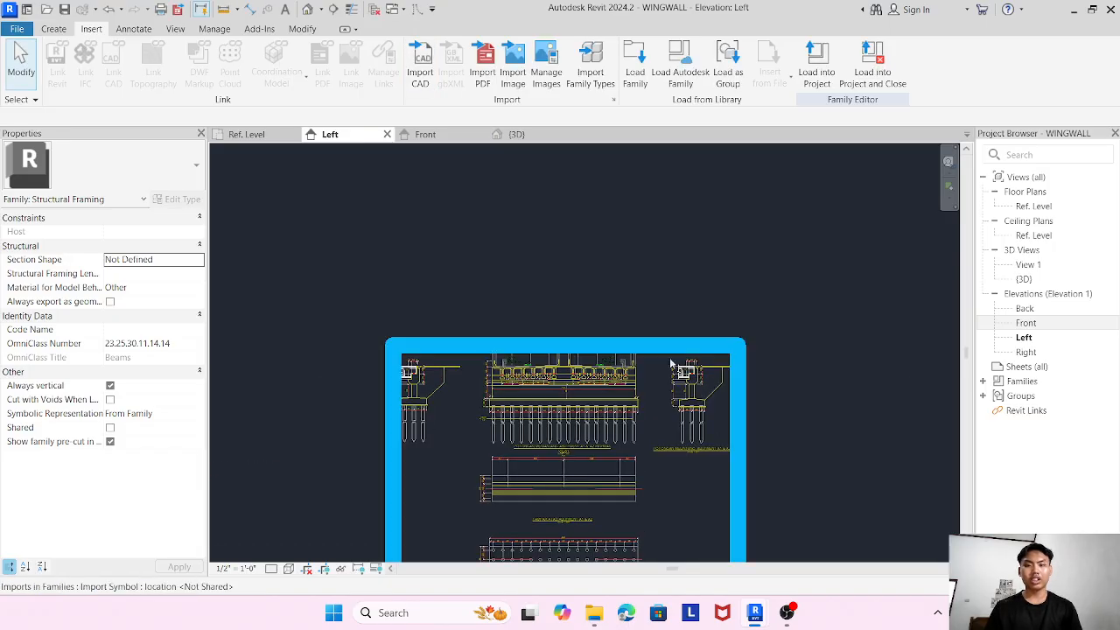
pyautogui.scroll(6, 665, 350)
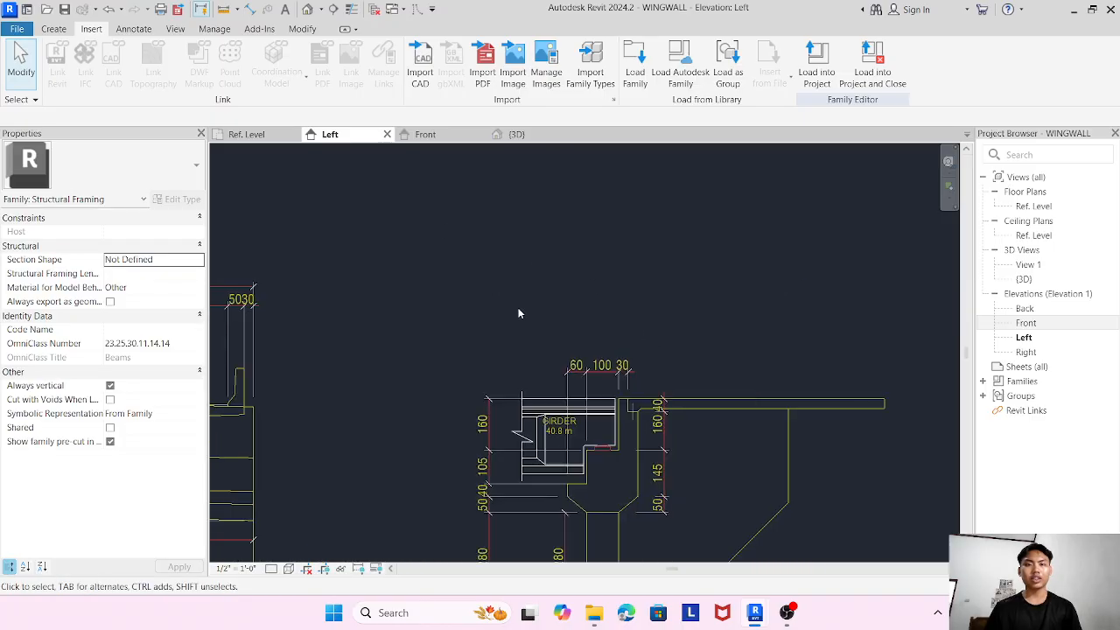
# Start an extrusion in the Left elevation with Reference Plane : Left as its work plane.
pyautogui.click(53, 29)
pyautogui.click(123, 62)
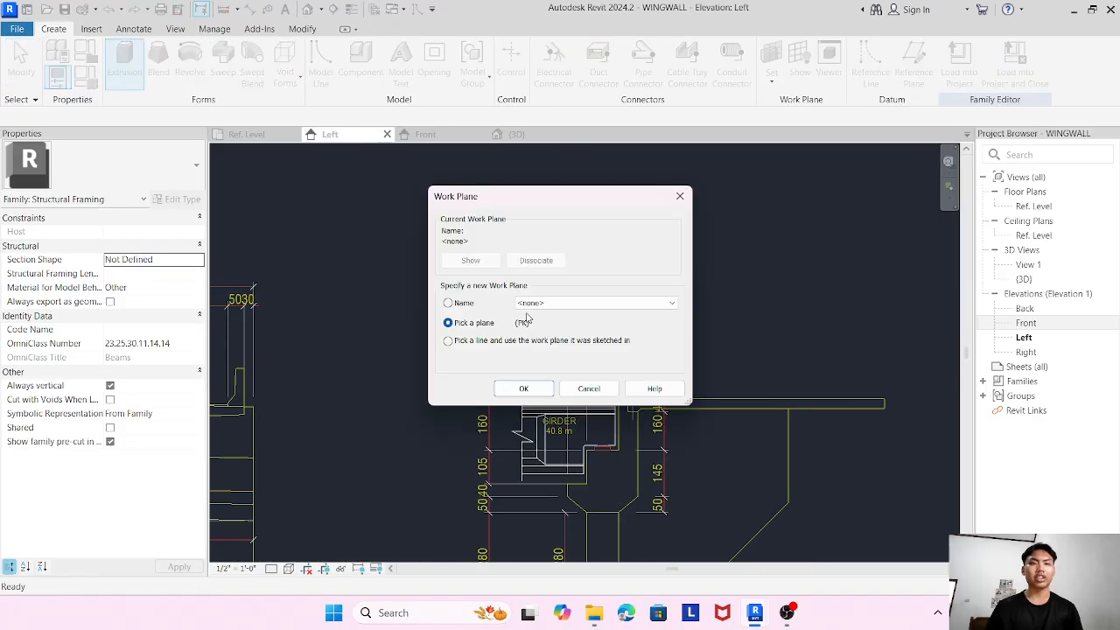
pyautogui.click(612, 303)
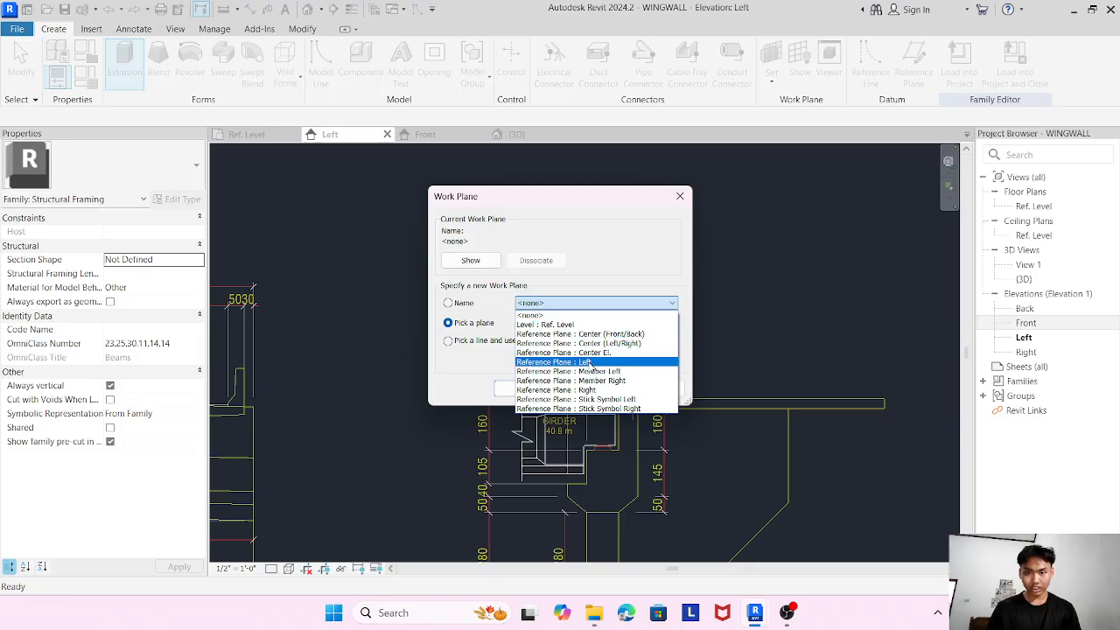
pyautogui.click(569, 365)
pyautogui.click(524, 389)
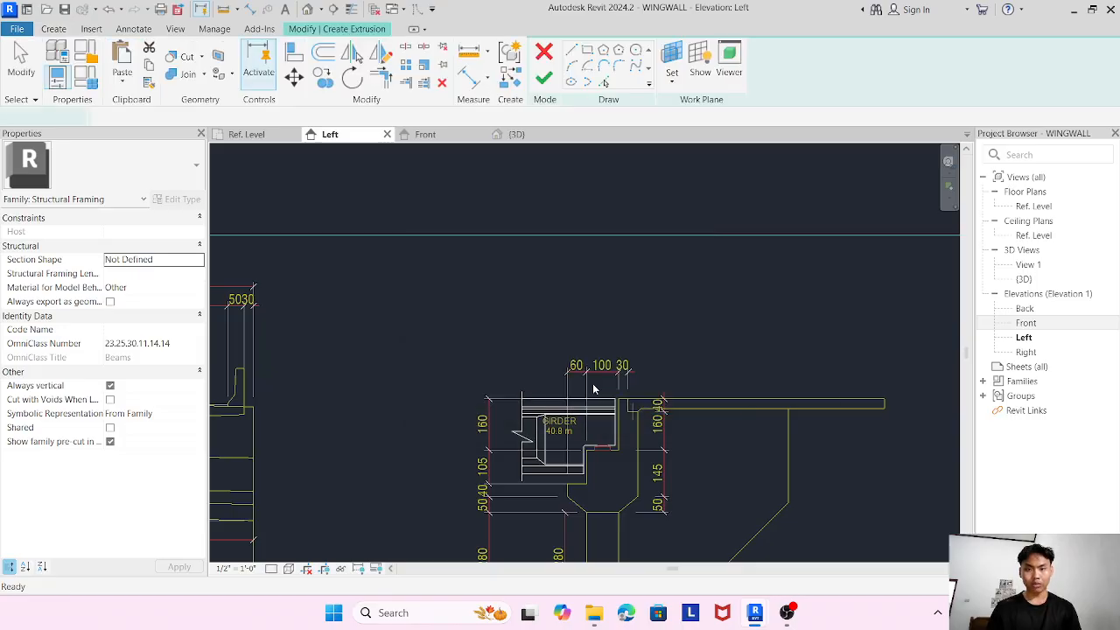
# Trace the long slab behind the girder seat, including its stepped end, by picking the CAD outline, and finish the extrusion with 1' 0" depth.
pyautogui.click(604, 83)
pyautogui.scroll(4, 684, 433)
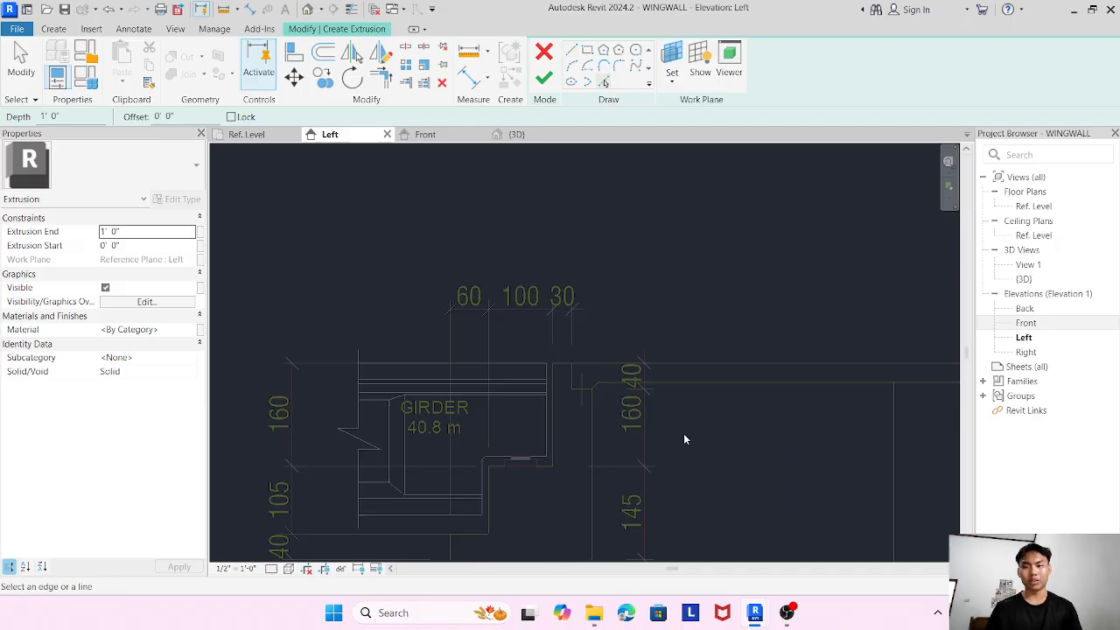
pyautogui.click(685, 364)
pyautogui.scroll(3, 532, 368)
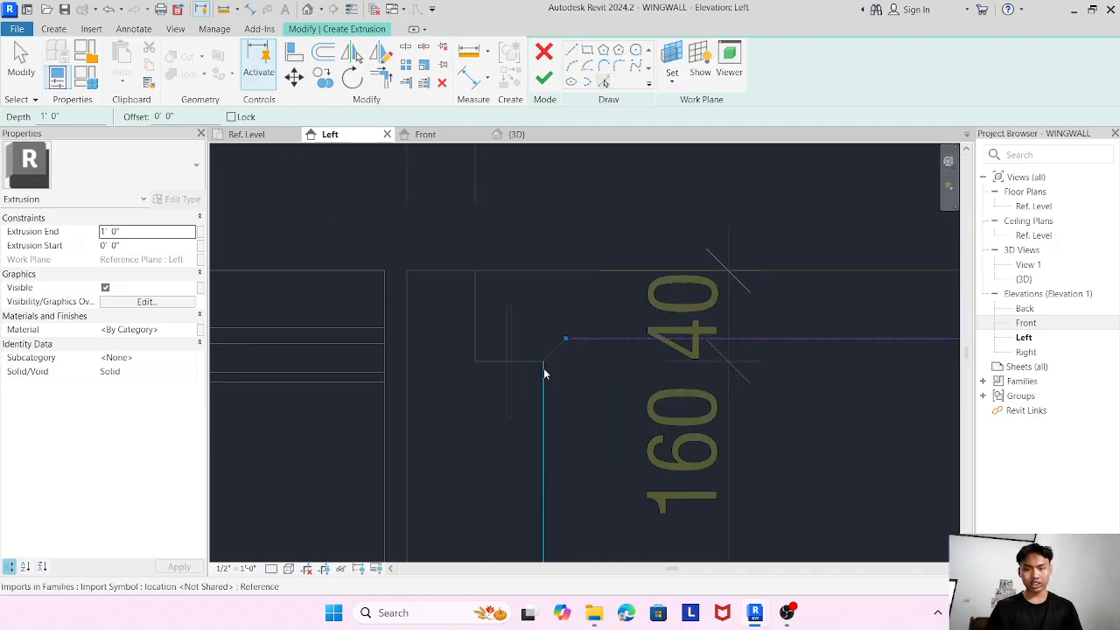
pyautogui.click(529, 363)
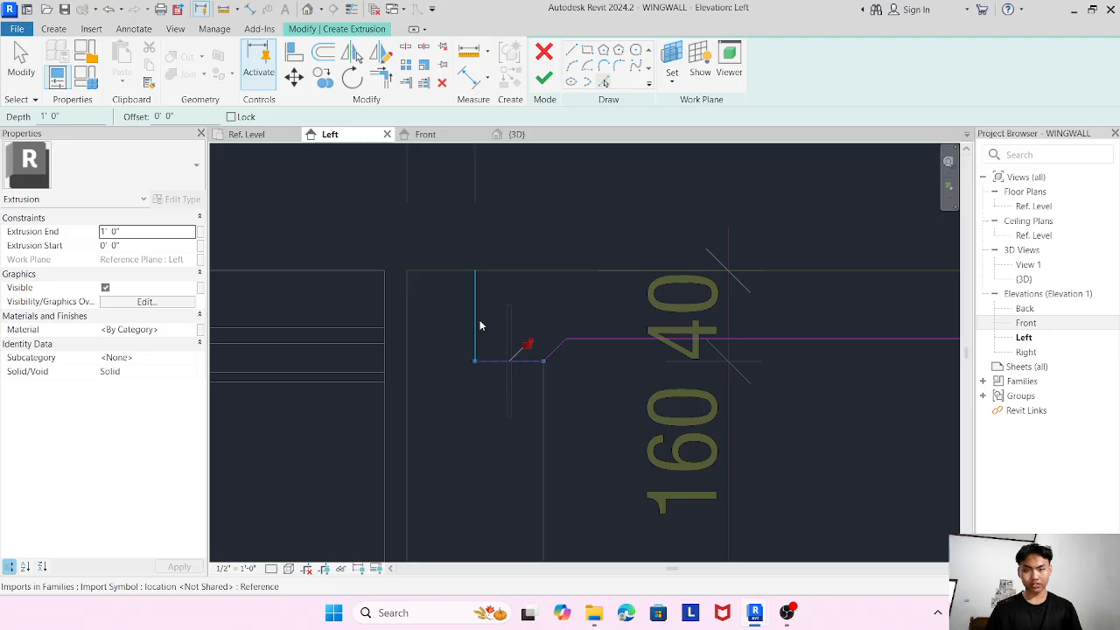
pyautogui.click(477, 326)
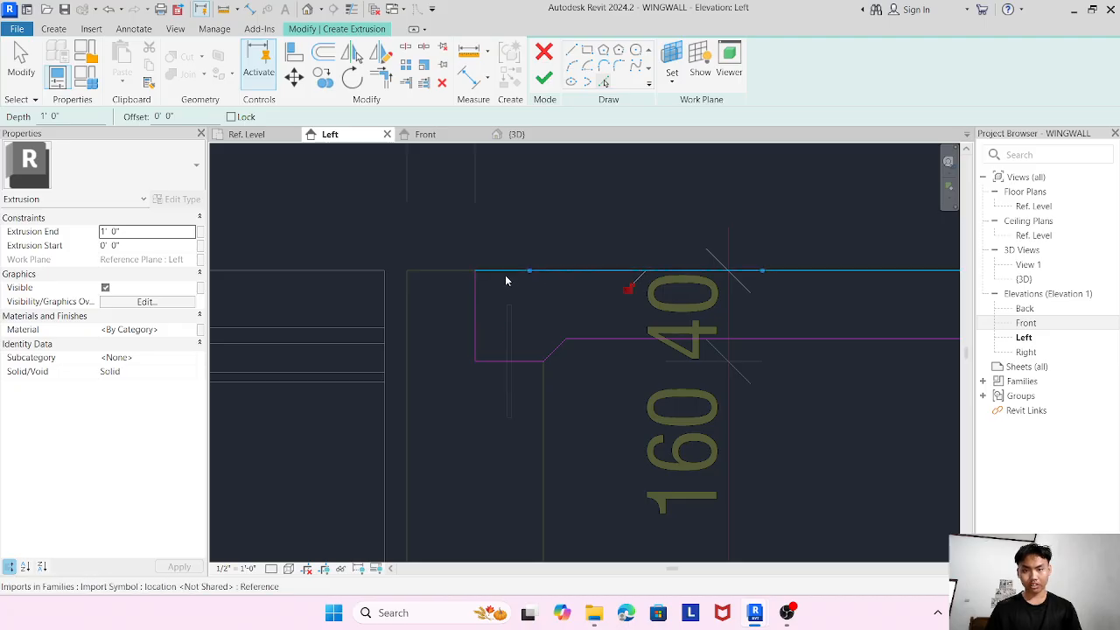
pyautogui.click(508, 270)
pyautogui.scroll(-5, 671, 363)
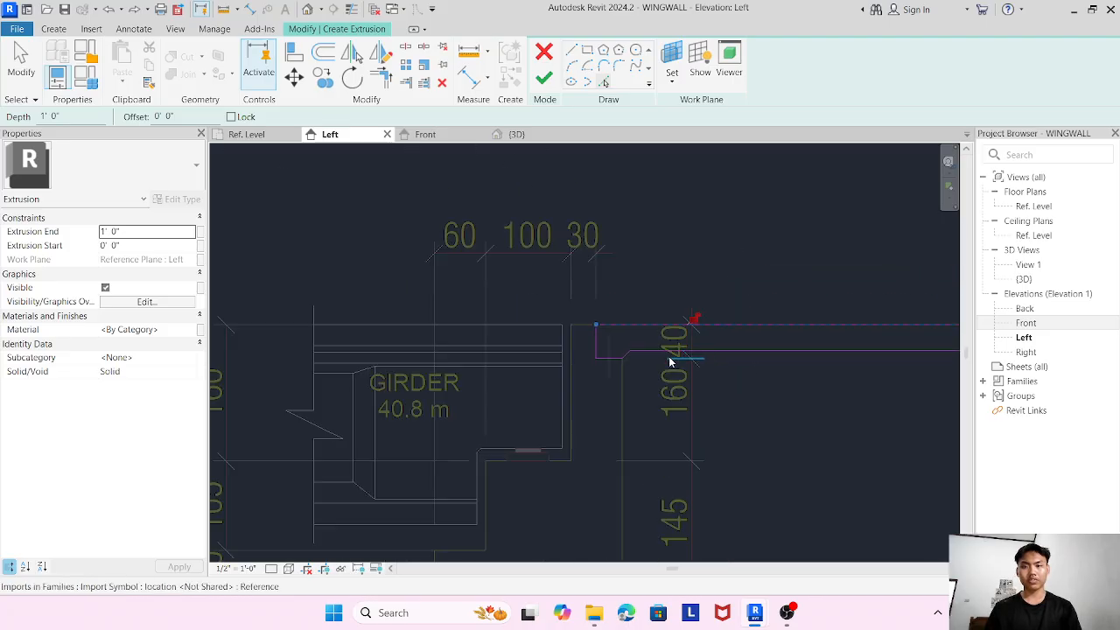
pyautogui.moveTo(740, 377); pyautogui.dragTo(567, 405, button='middle')
pyautogui.scroll(5, 780, 364)
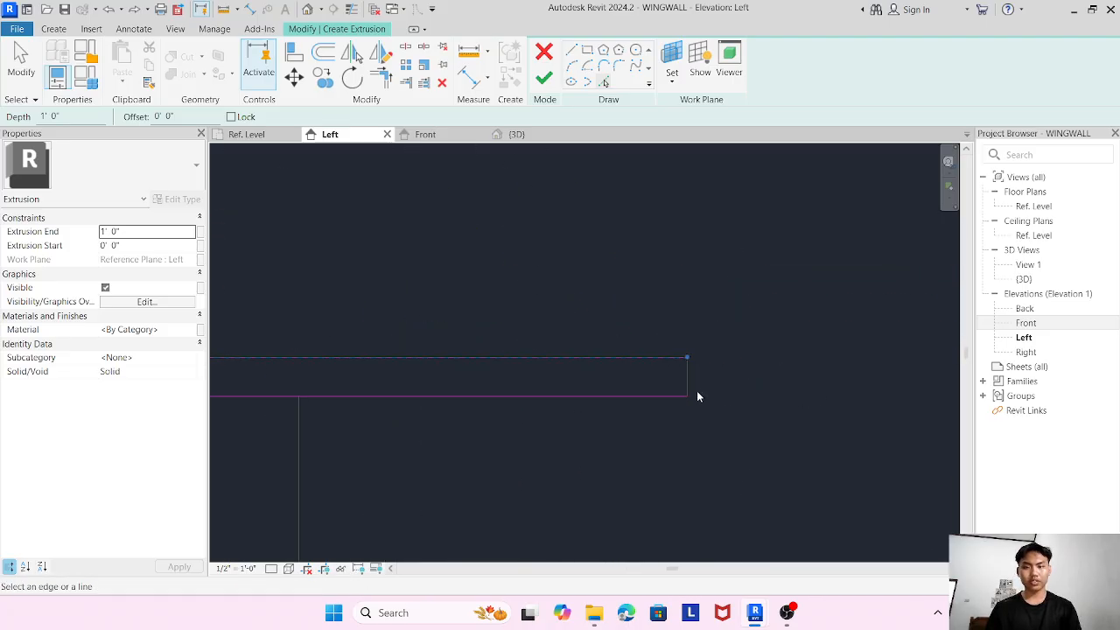
pyautogui.click(688, 383)
pyautogui.click(543, 78)
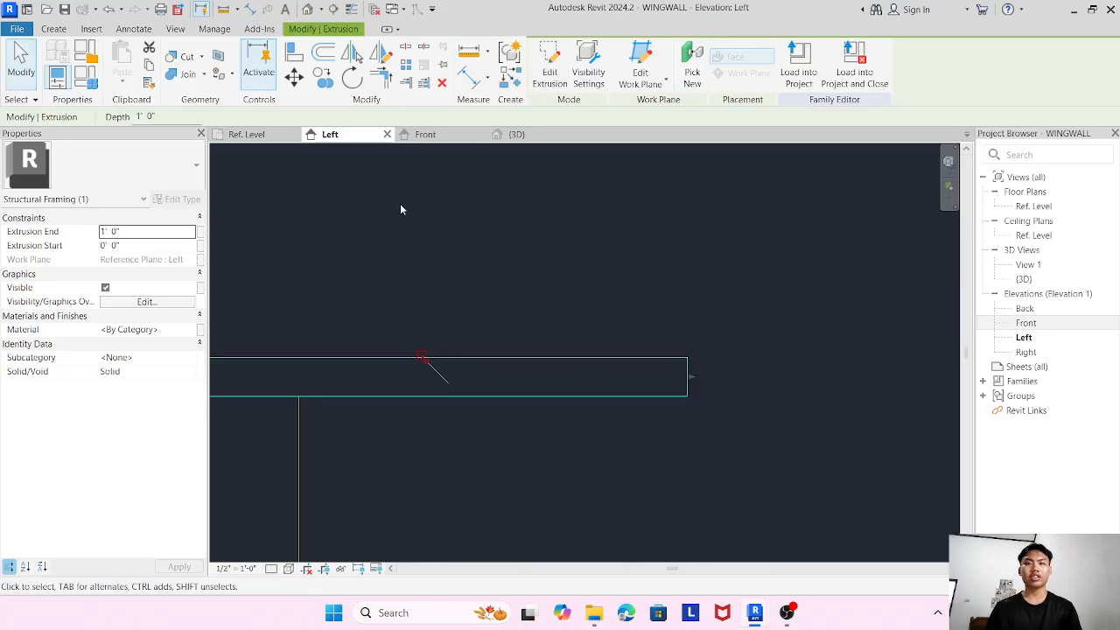
# Examine the slab extrusion in the Front elevation and its position relative to the Ref. Level and reference planes.
pyautogui.click(429, 135)
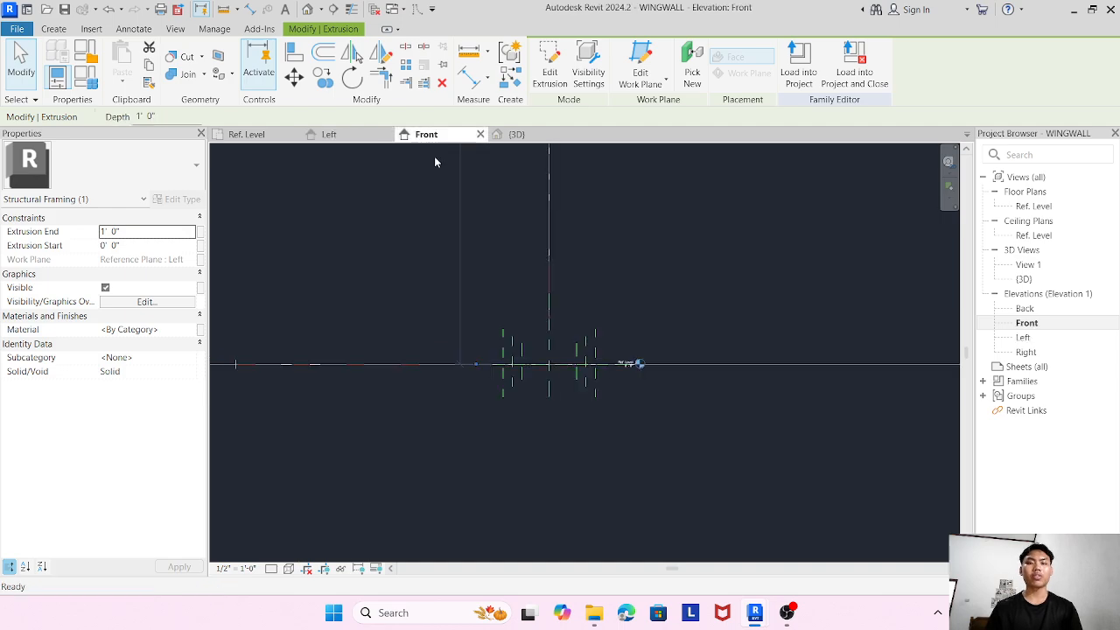
pyautogui.scroll(-5, 461, 367)
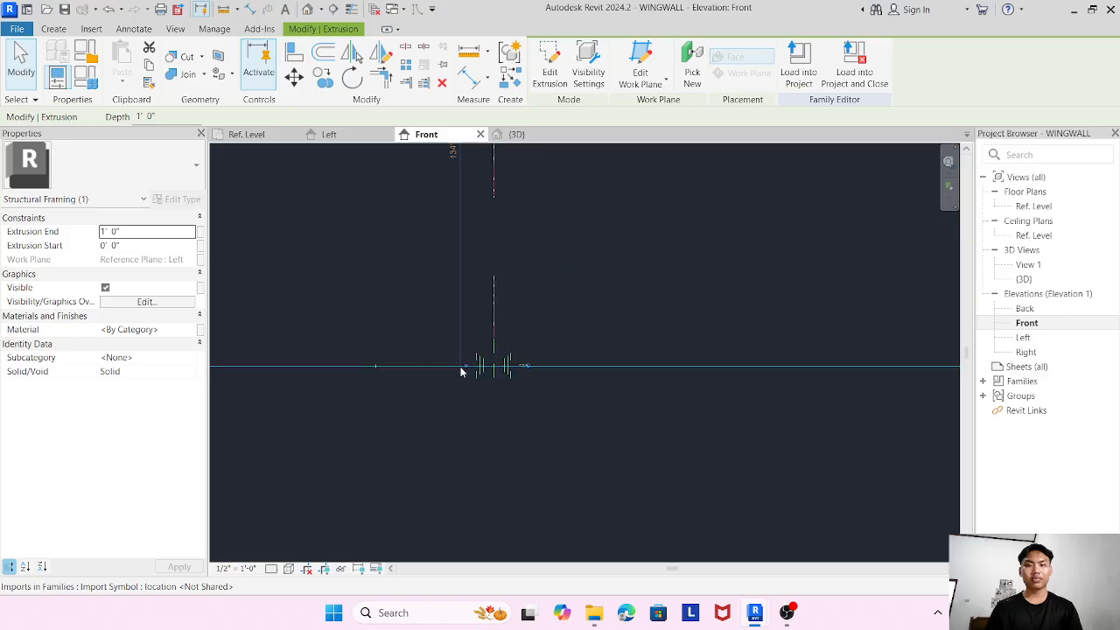
pyautogui.moveTo(458, 202); pyautogui.dragTo(481, 411, button='middle')
pyautogui.scroll(5, 447, 330)
pyautogui.scroll(6, 481, 408)
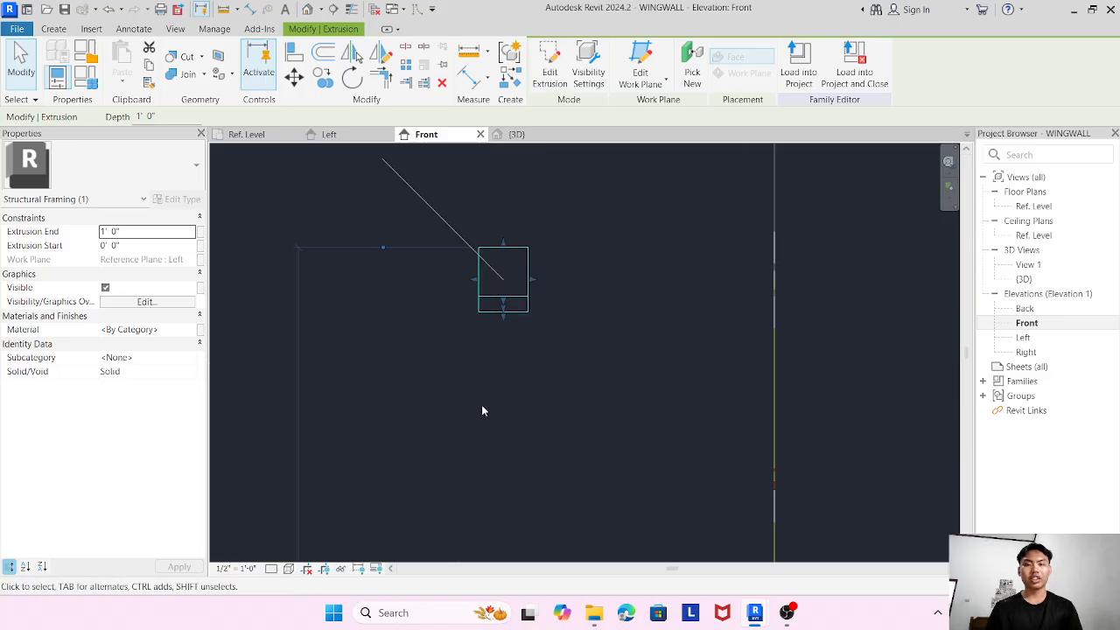
pyautogui.scroll(-6, 469, 324)
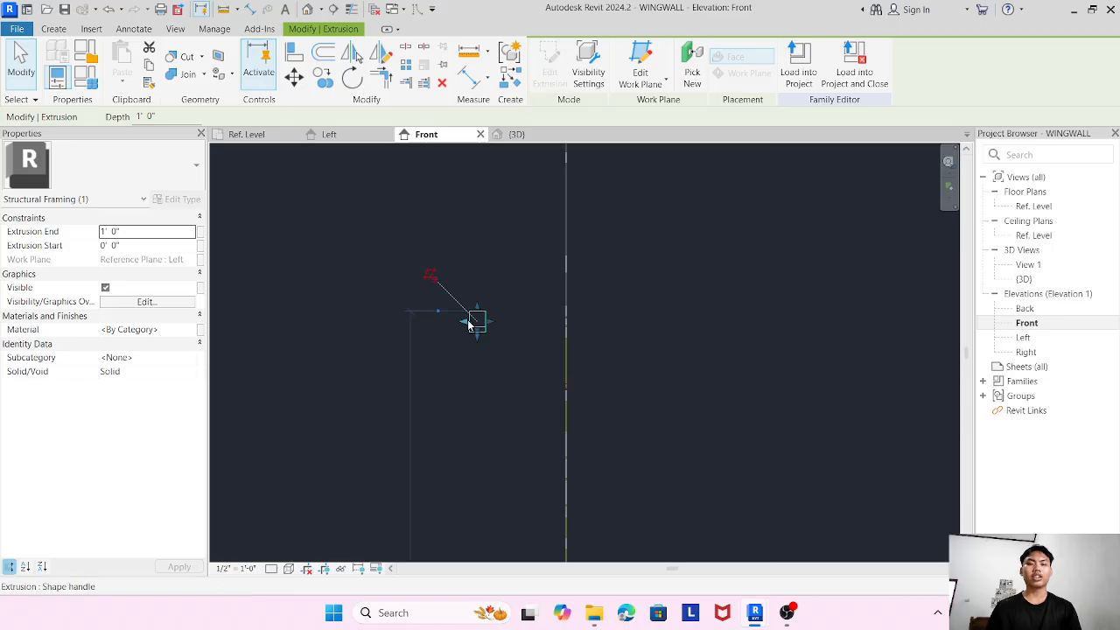
pyautogui.scroll(2, 469, 323)
pyautogui.scroll(-3, 468, 325)
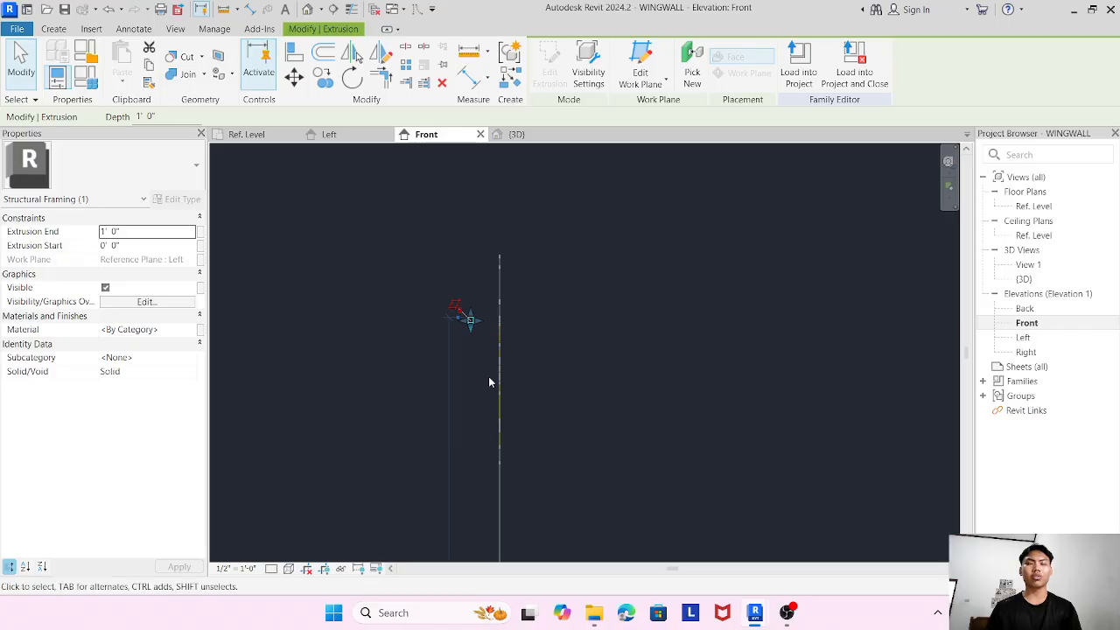
pyautogui.moveTo(505, 435); pyautogui.dragTo(528, 335, button='middle')
pyautogui.scroll(3, 446, 277)
pyautogui.scroll(2, 446, 276)
pyautogui.scroll(-5, 523, 302)
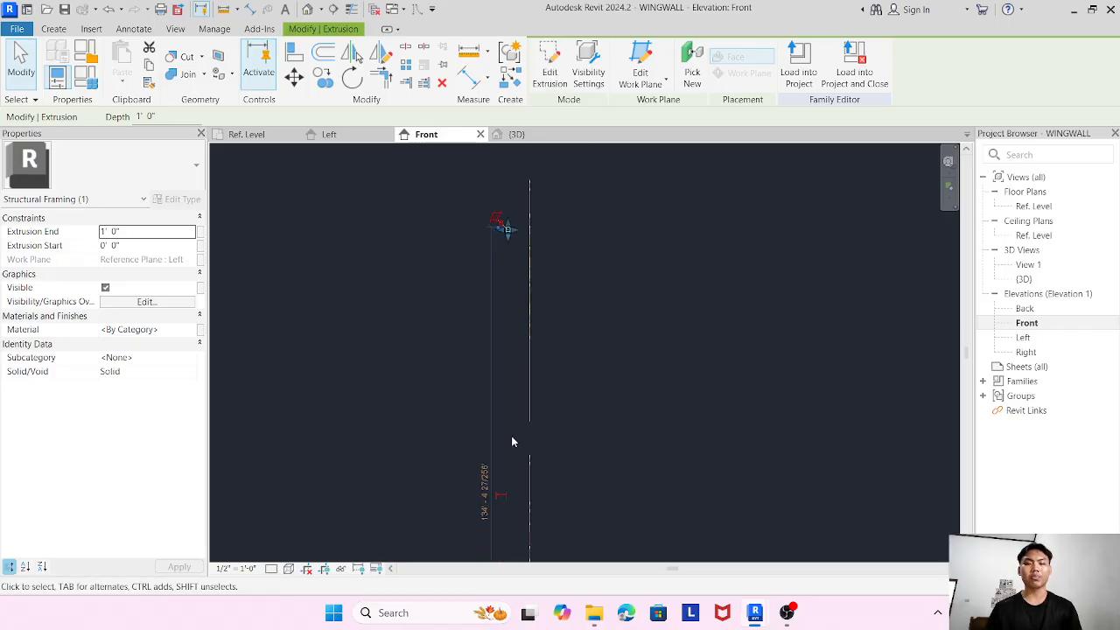
pyautogui.moveTo(517, 435); pyautogui.dragTo(508, 358, button='middle')
pyautogui.scroll(-2, 507, 364)
pyautogui.moveTo(501, 483); pyautogui.dragTo(494, 322, button='middle')
pyautogui.scroll(5, 492, 439)
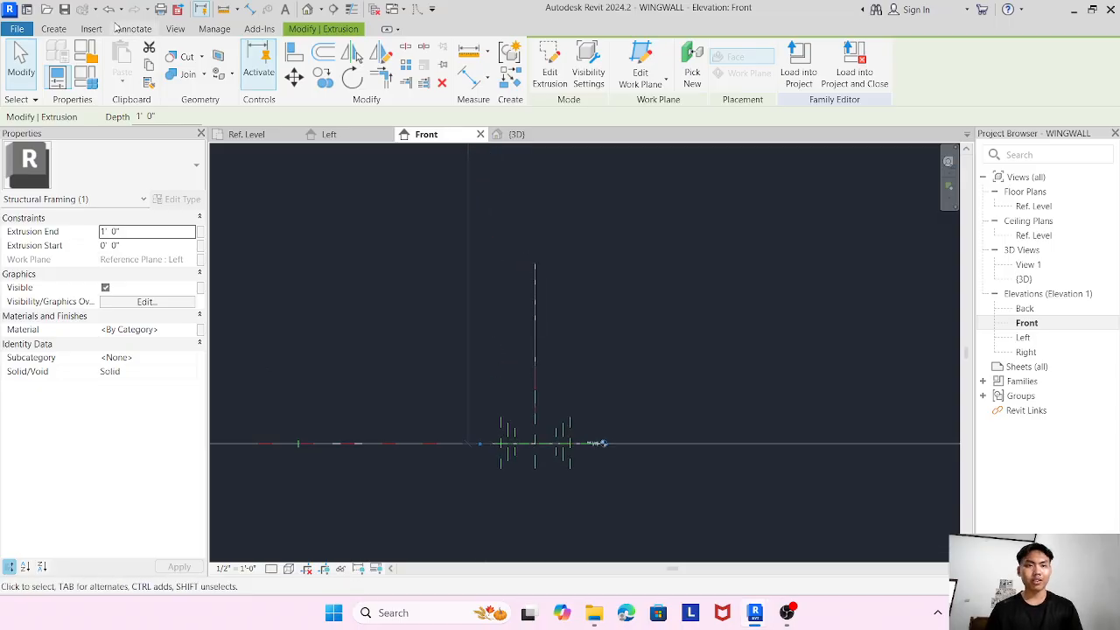
pyautogui.scroll(1, 535, 293)
pyautogui.moveTo(537, 250); pyautogui.dragTo(523, 516, button='middle')
pyautogui.scroll(-7, 513, 465)
pyautogui.moveTo(500, 334); pyautogui.dragTo(502, 393, button='middle')
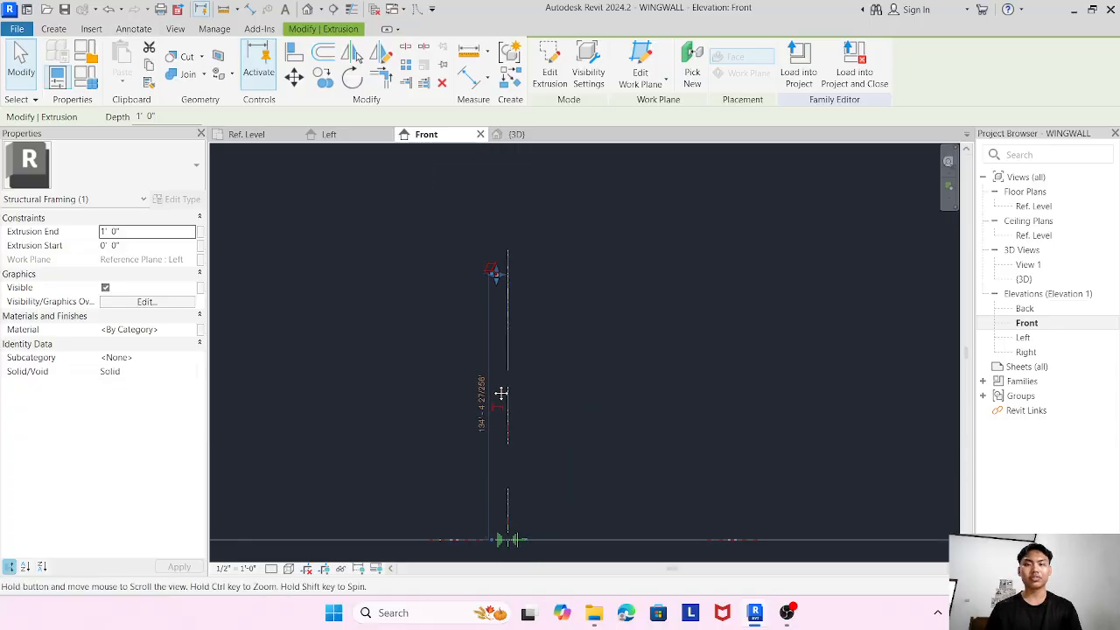
pyautogui.scroll(4, 499, 295)
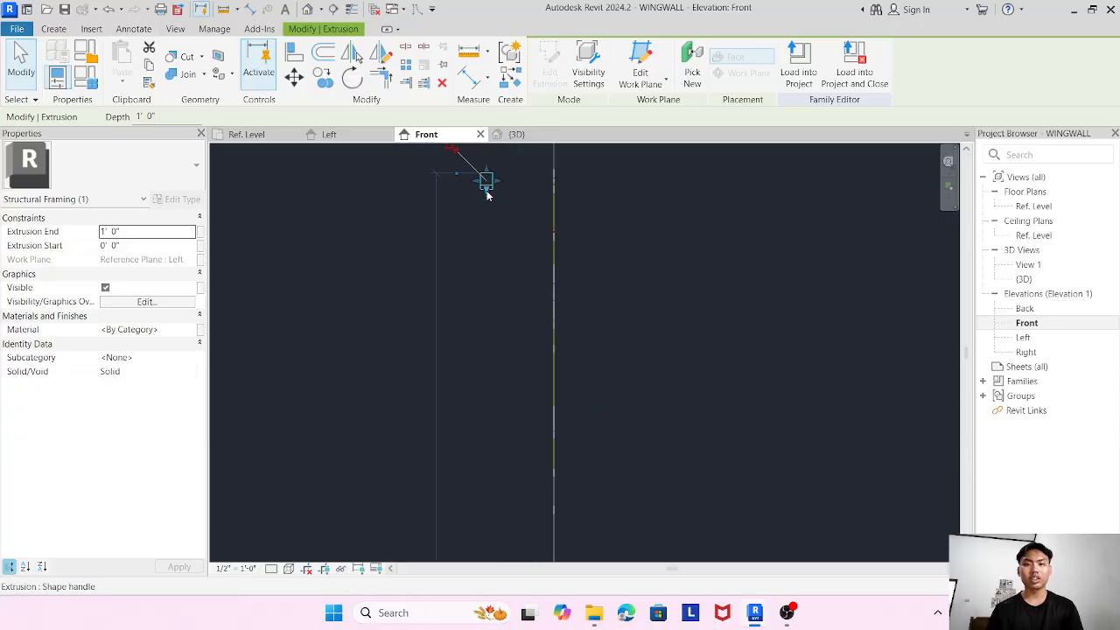
# Move the slab extrusion straight down in the Front elevation so its underside sits on the Ref. Level beside the Left reference plane.
pyautogui.click(505, 258)
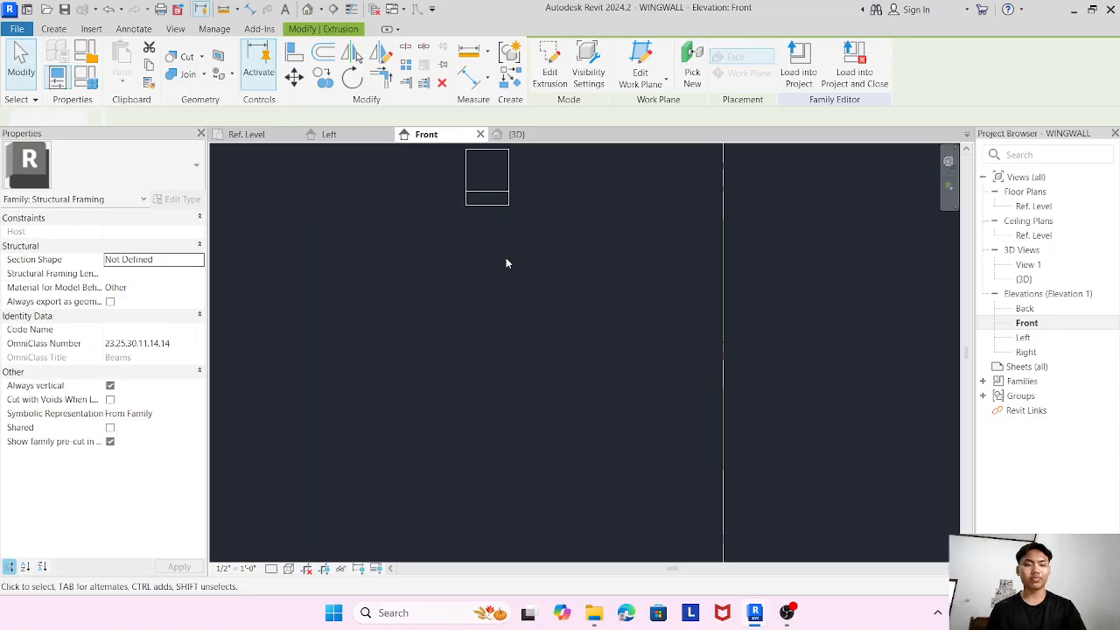
pyautogui.click(495, 200)
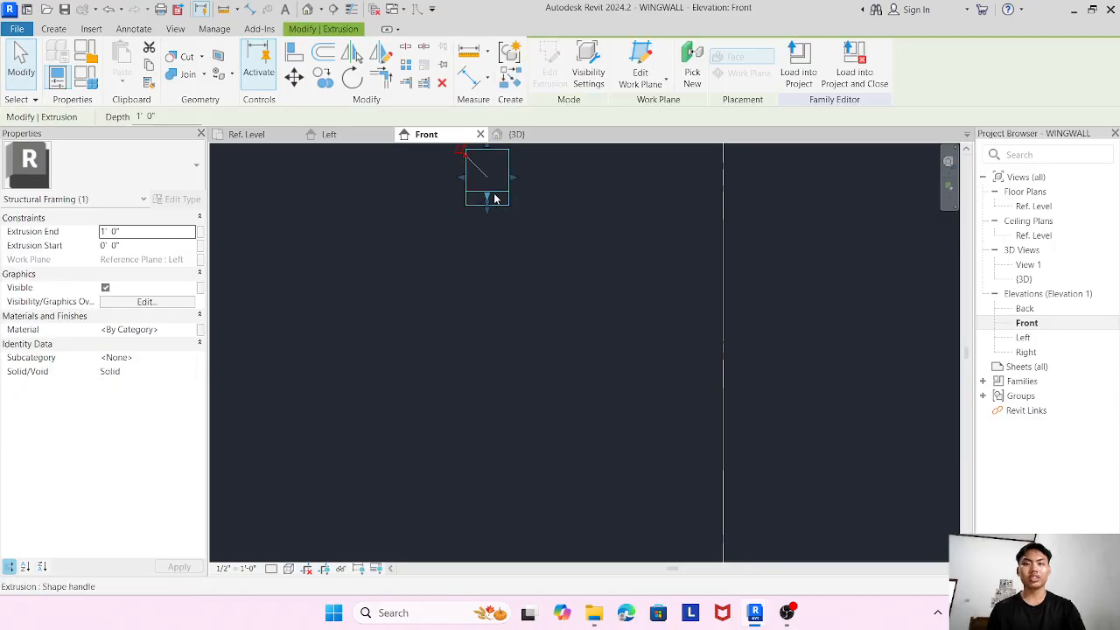
pyautogui.click(294, 77)
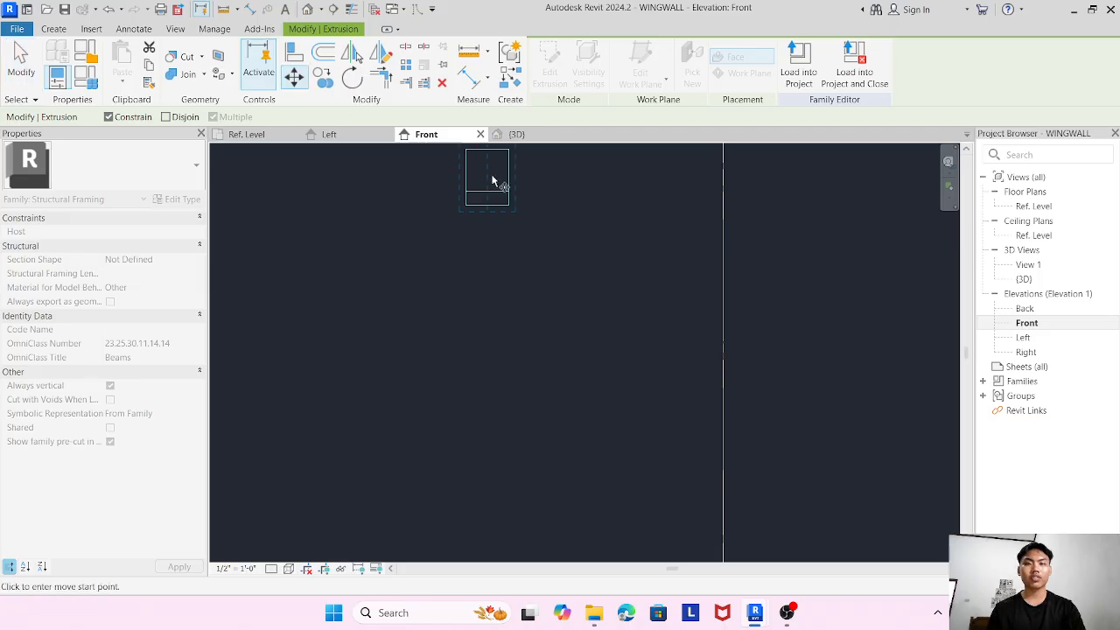
pyautogui.scroll(-4, 497, 324)
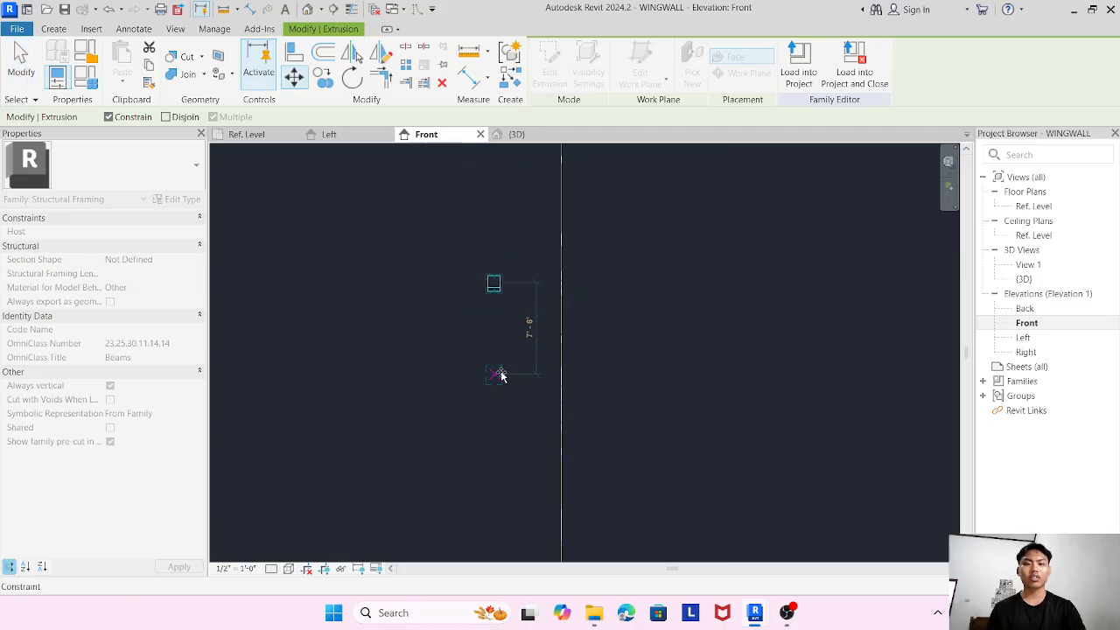
pyautogui.moveTo(509, 372); pyautogui.dragTo(513, 245, button='middle')
pyautogui.scroll(-3, 522, 345)
pyautogui.moveTo(522, 423); pyautogui.dragTo(518, 265, button='middle')
pyautogui.scroll(2, 506, 429)
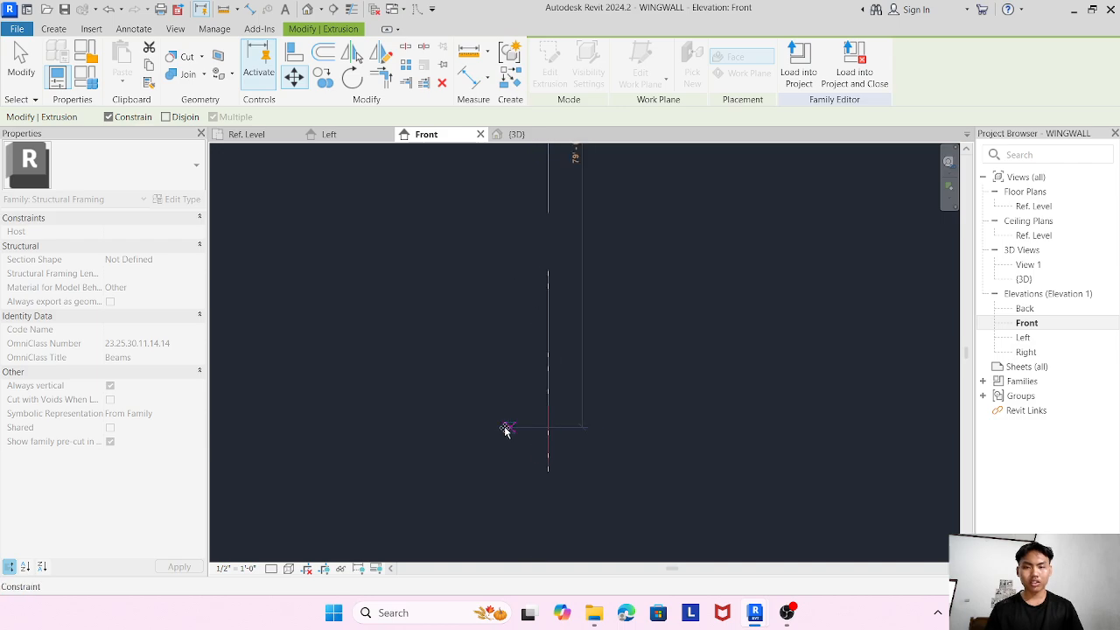
pyautogui.moveTo(506, 429); pyautogui.dragTo(530, 257, button='middle')
pyautogui.scroll(-4, 530, 258)
pyautogui.scroll(3, 543, 367)
pyautogui.scroll(3, 543, 370)
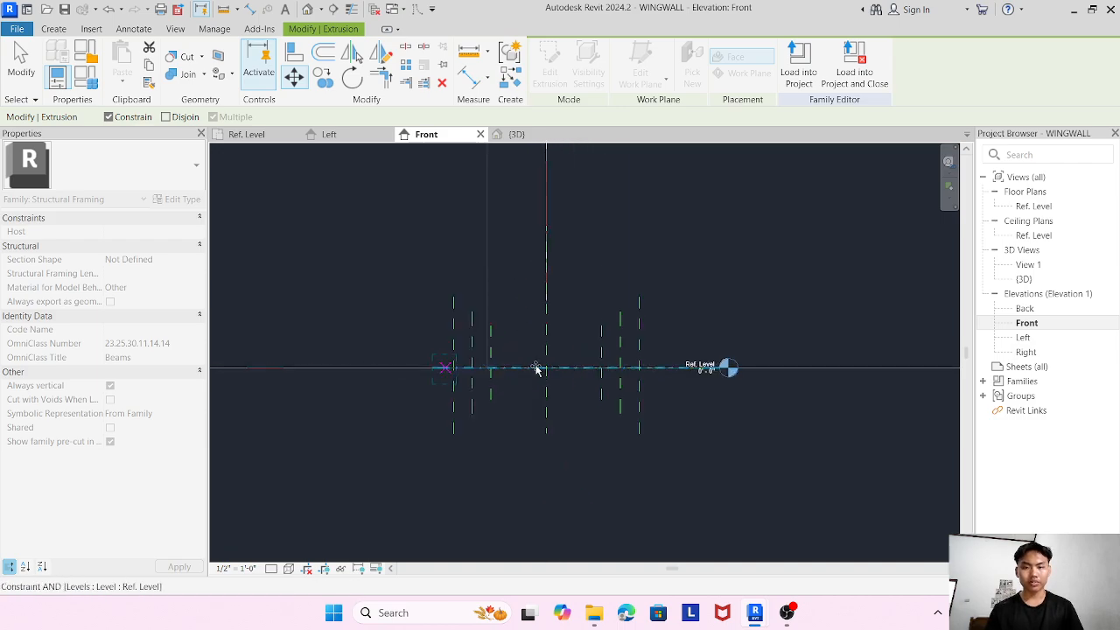
pyautogui.click(452, 357)
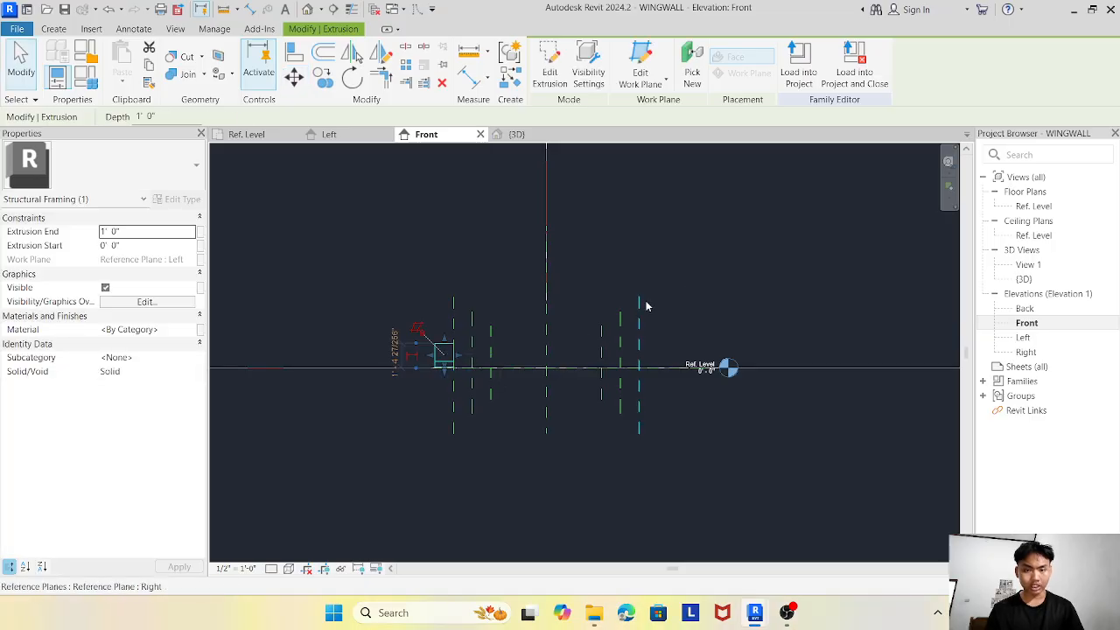
pyautogui.click(487, 281)
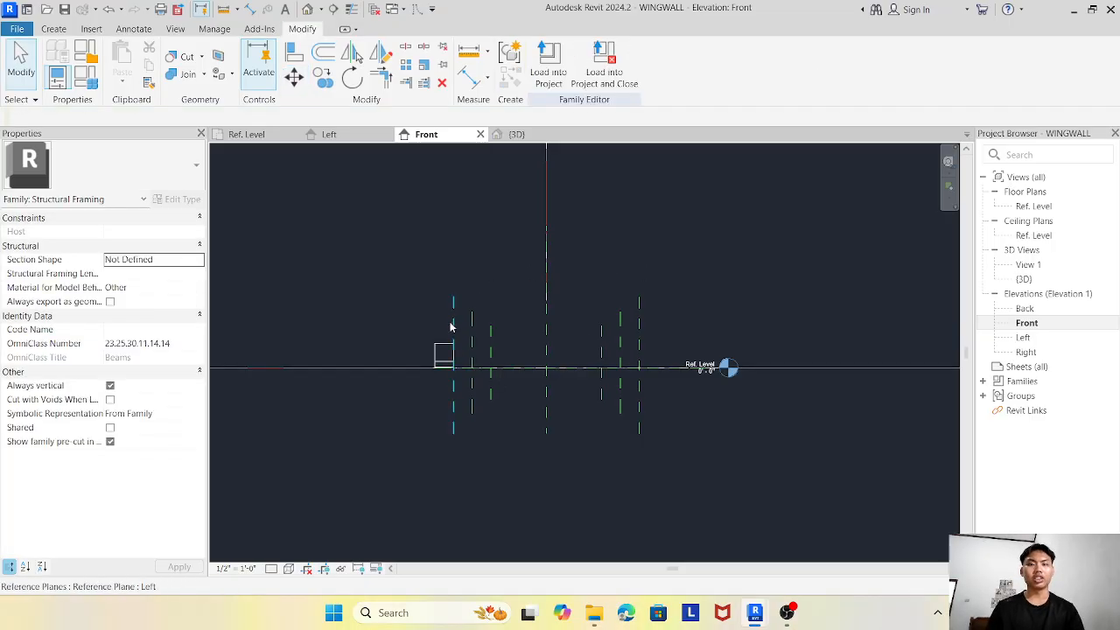
# Place a reference line in the Front elevation offset 30' 0" from the Left reference plane, on the side away from the center.
pyautogui.click(92, 29)
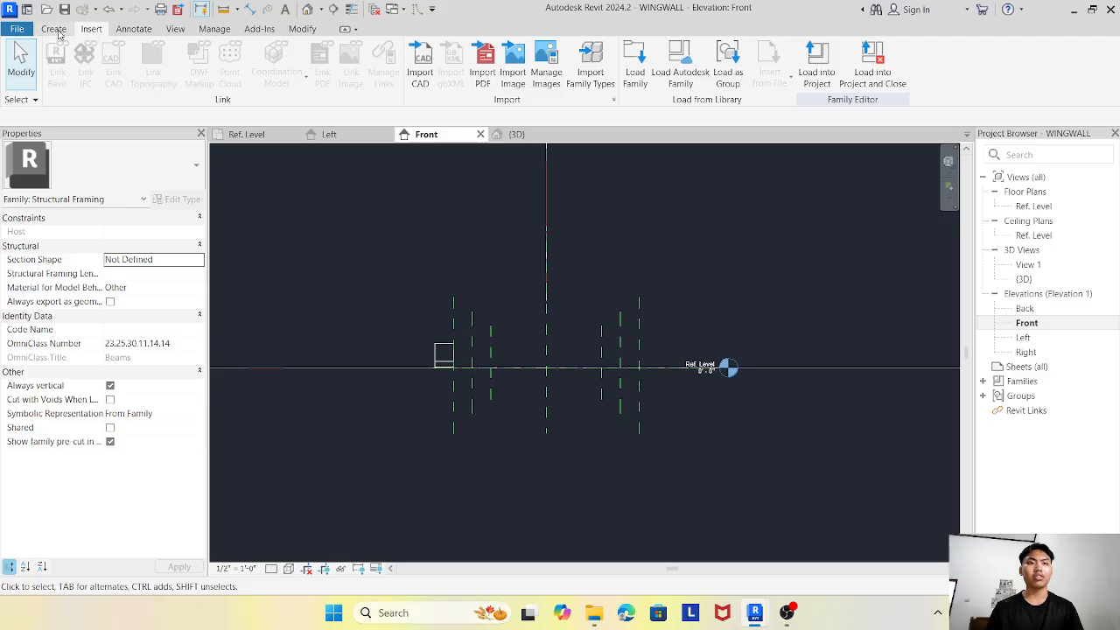
pyautogui.click(56, 29)
pyautogui.click(875, 62)
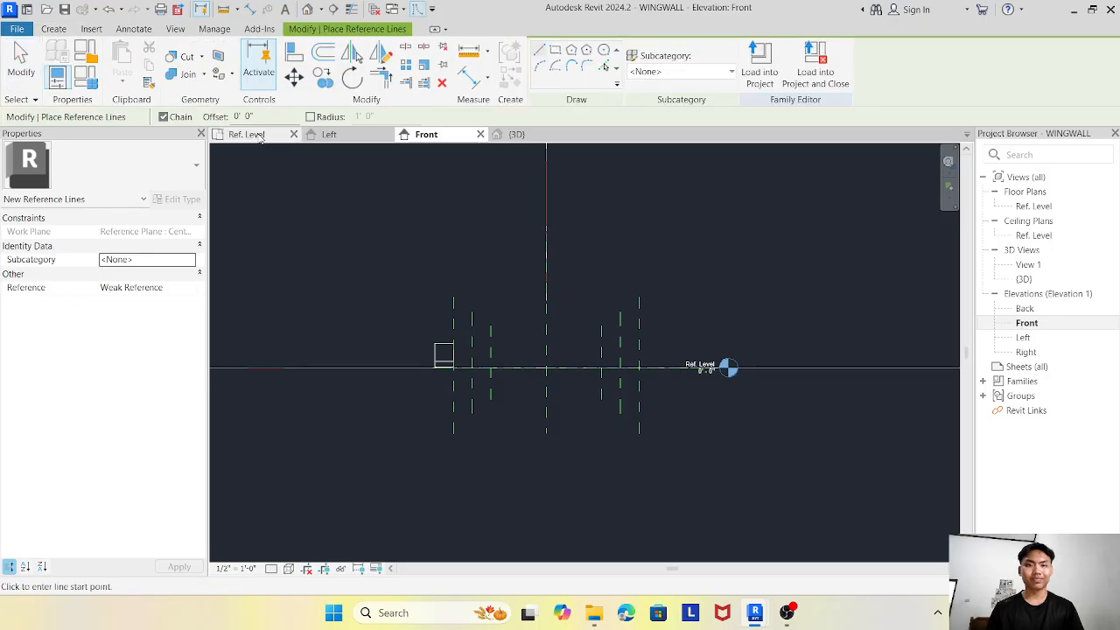
pyautogui.click(605, 67)
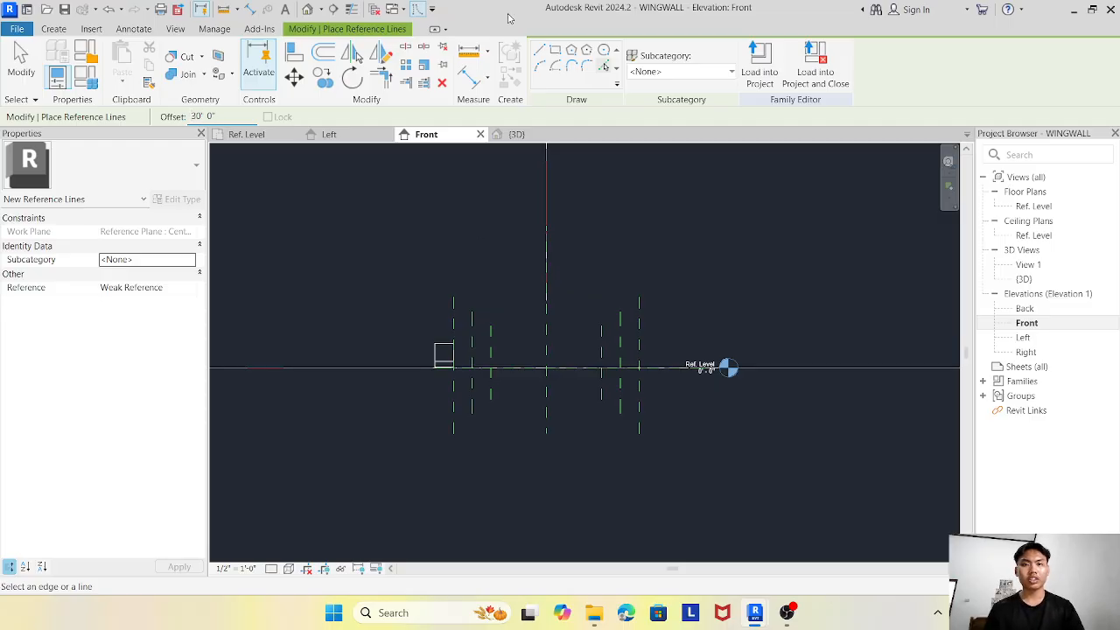
pyautogui.scroll(-3, 452, 330)
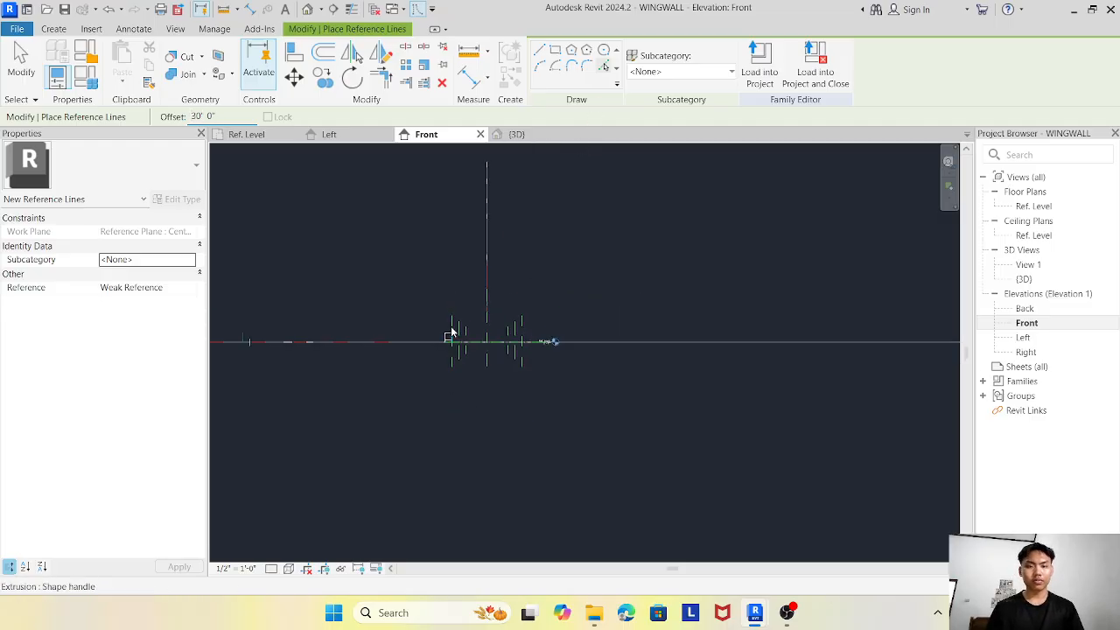
pyautogui.scroll(2, 403, 369)
pyautogui.moveTo(404, 369); pyautogui.dragTo(490, 398, button='middle')
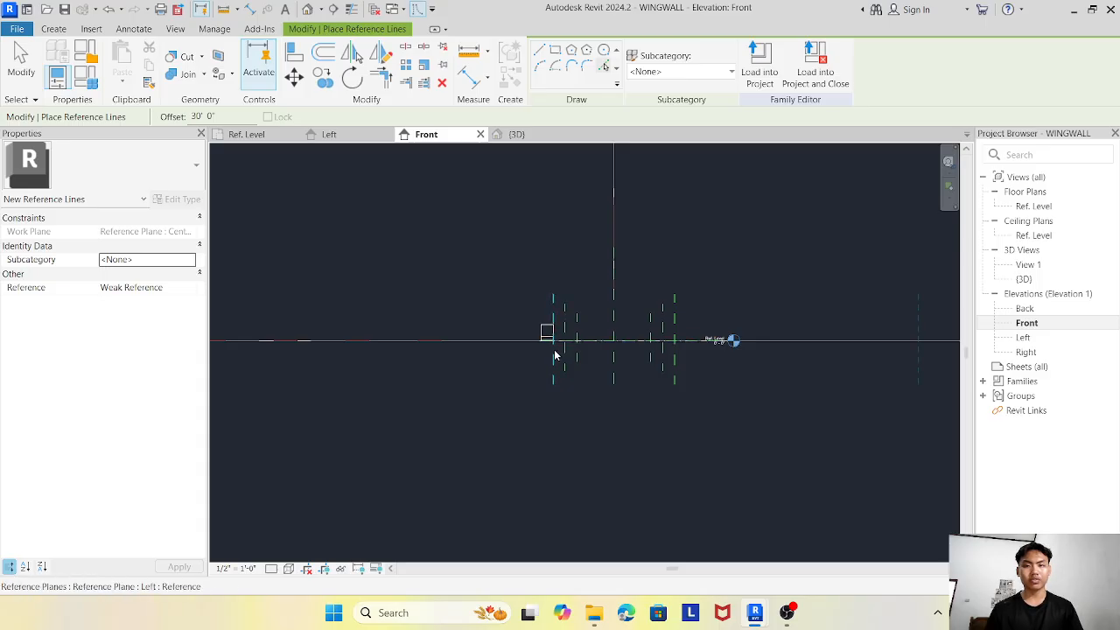
pyautogui.scroll(3, 549, 359)
pyautogui.scroll(-4, 546, 360)
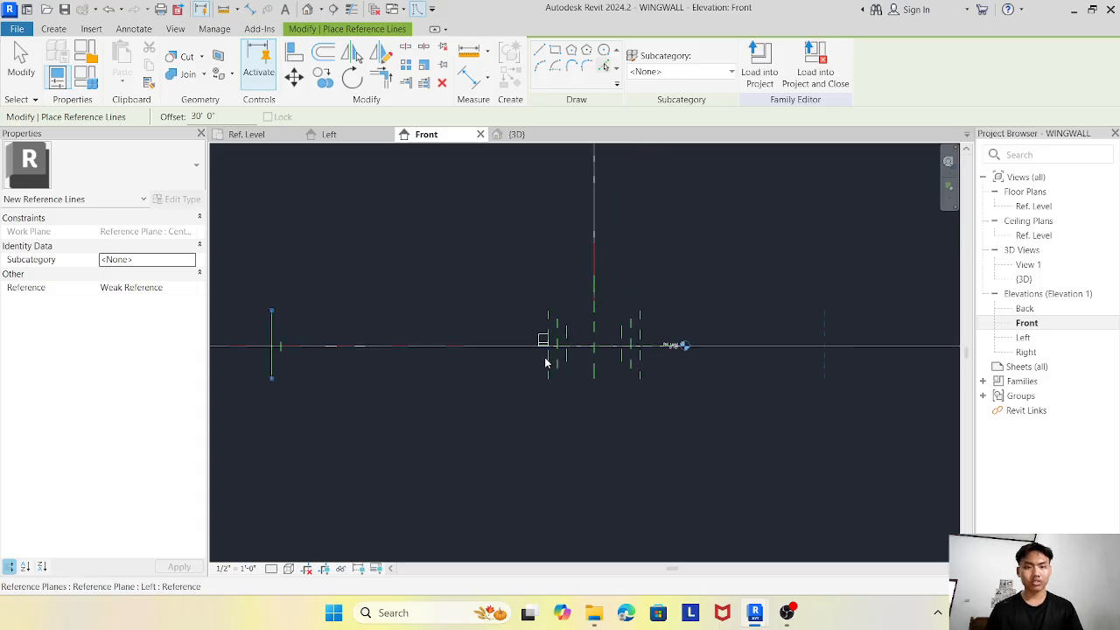
pyautogui.scroll(2, 390, 376)
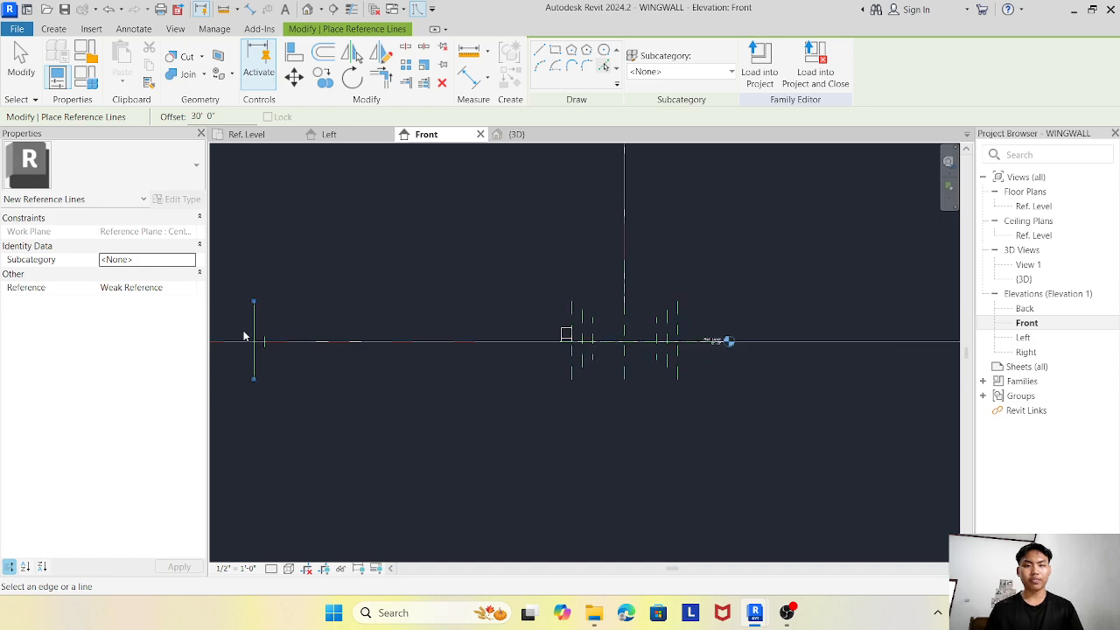
pyautogui.scroll(3, 265, 341)
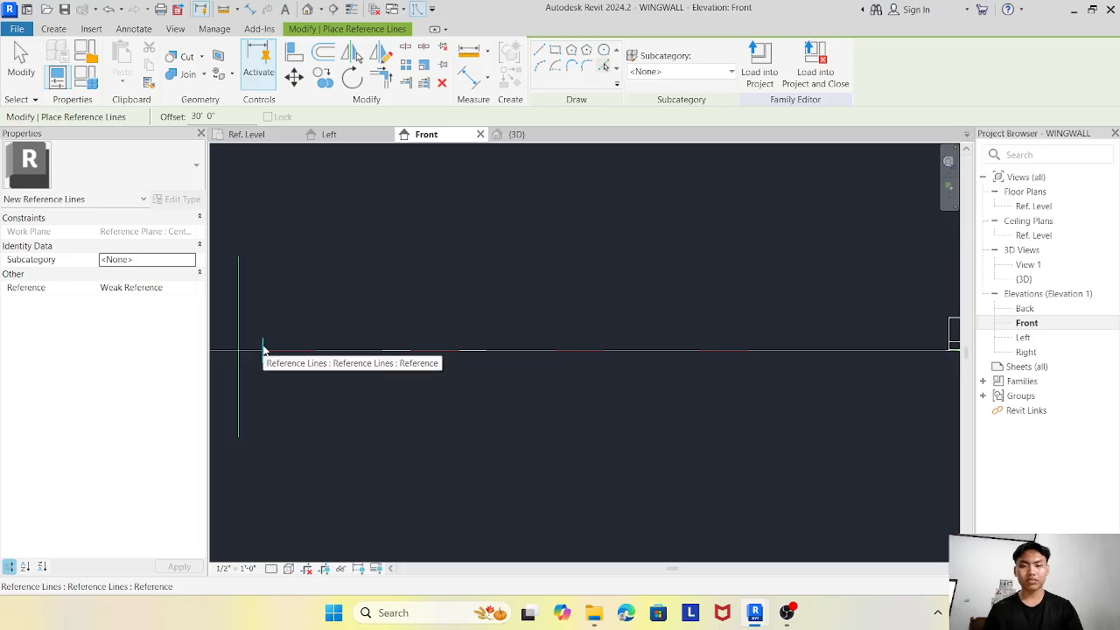
# Delete the extra short reference line beside the reference line offset 30' 0" from the Left reference plane.
pyautogui.press('Escape')
pyautogui.press('Escape')
pyautogui.scroll(-1, 293, 347)
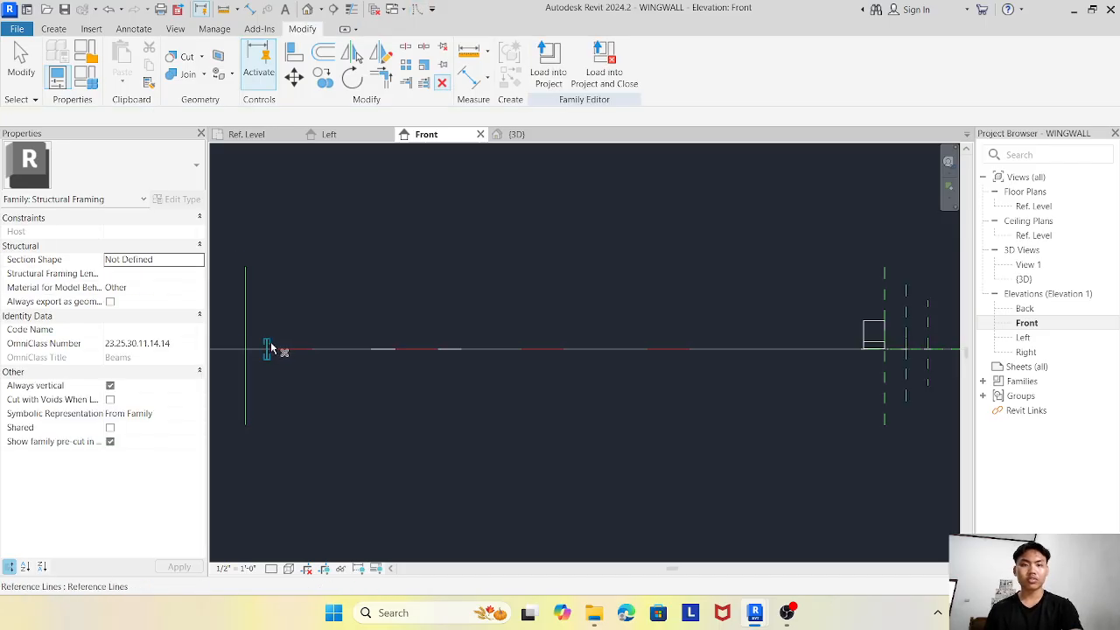
pyautogui.click(271, 348)
pyautogui.scroll(-3, 469, 369)
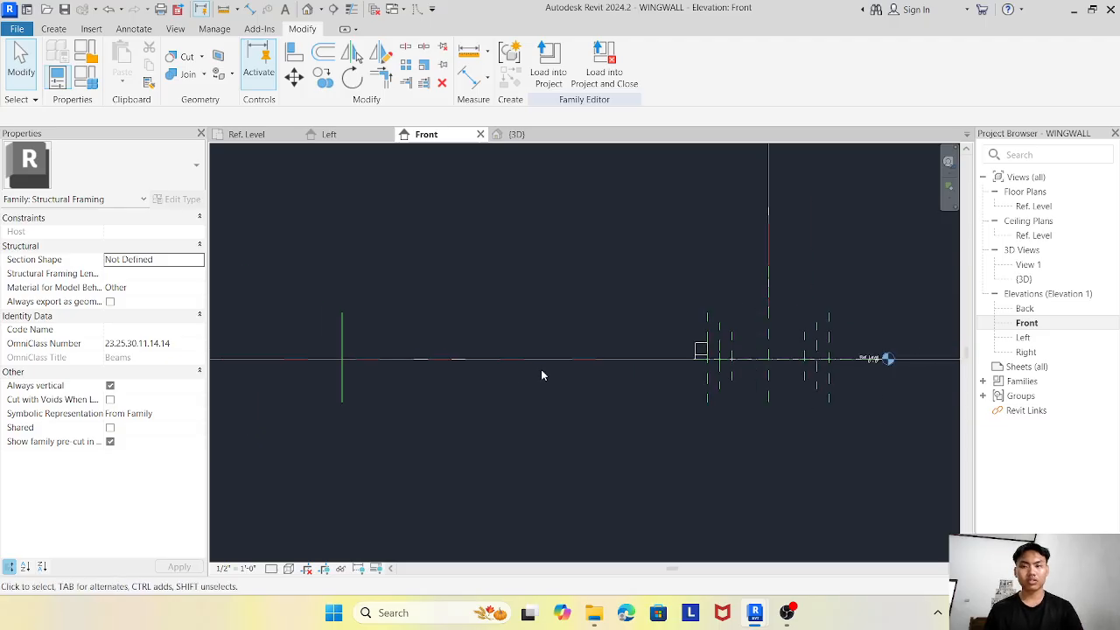
# Stretch the slab extrusion in the Front elevation so its end meets the reference line 30' 0" from the Left reference plane.
pyautogui.scroll(2, 613, 392)
pyautogui.scroll(2, 613, 392)
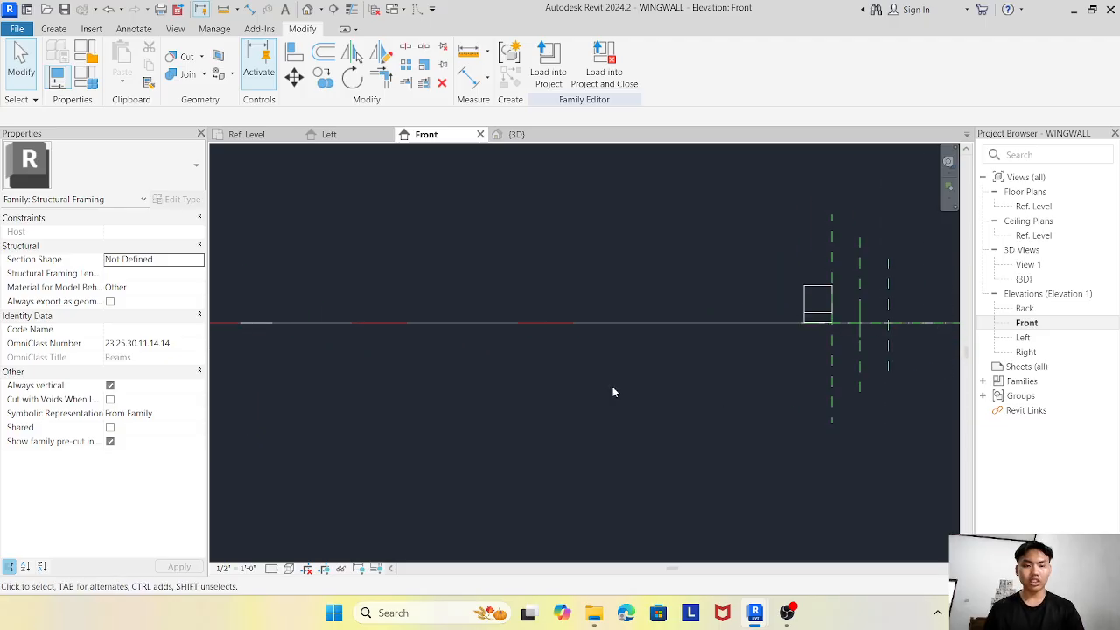
pyautogui.click(808, 313)
pyautogui.moveTo(804, 306); pyautogui.dragTo(341, 302)
pyautogui.scroll(-2, 515, 298)
pyautogui.scroll(5, 342, 300)
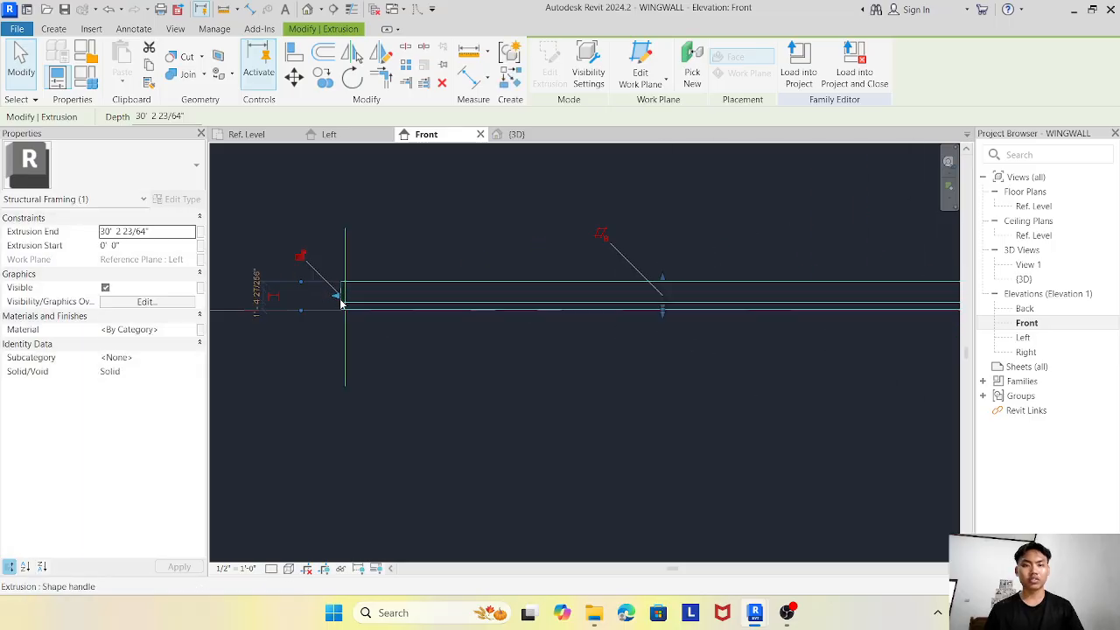
pyautogui.moveTo(353, 287); pyautogui.dragTo(364, 288)
pyautogui.click(436, 417)
pyautogui.scroll(-5, 438, 409)
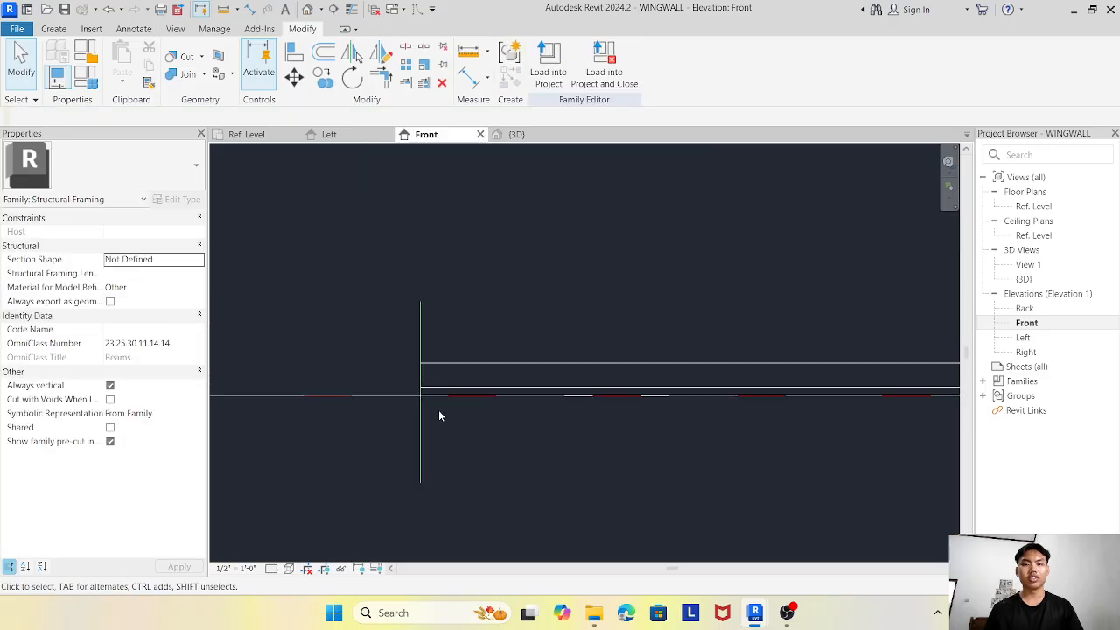
# Examine the stretched slab extrusion in the 3D view, including its stepped end as seen from the Right orientation.
pyautogui.click(515, 134)
pyautogui.scroll(3, 463, 350)
pyautogui.scroll(-5, 464, 350)
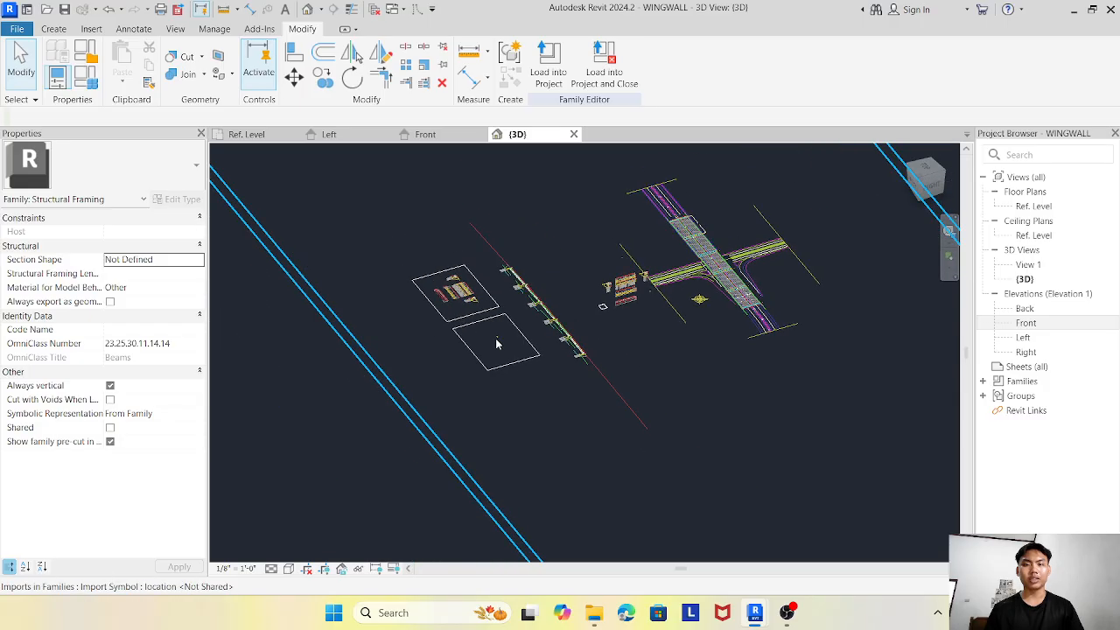
pyautogui.scroll(3, 641, 311)
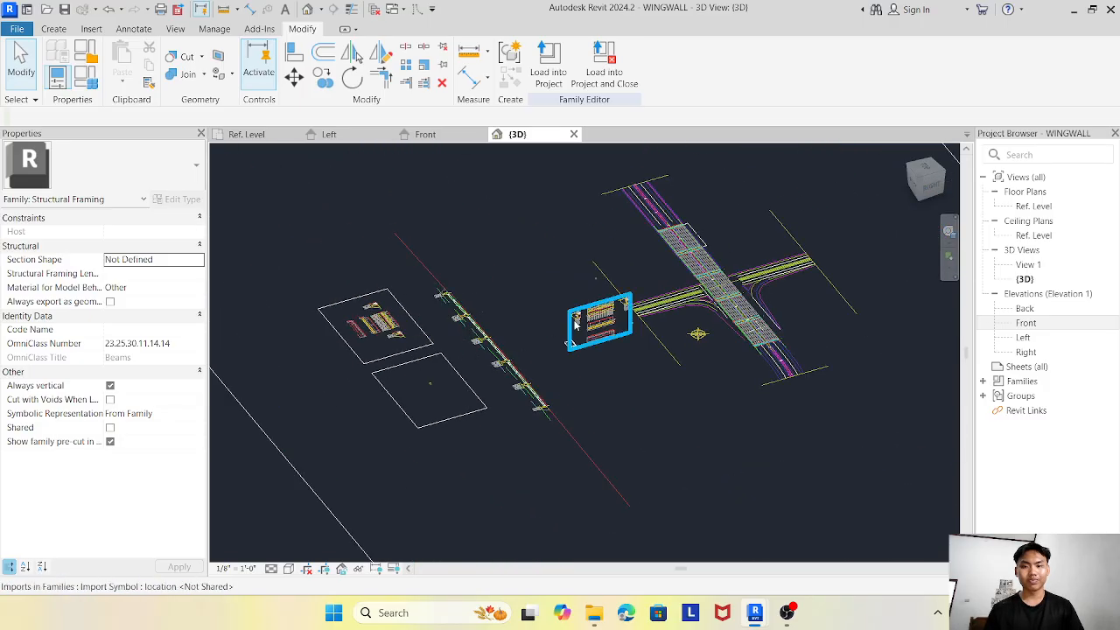
pyautogui.scroll(6, 581, 402)
pyautogui.scroll(2, 543, 389)
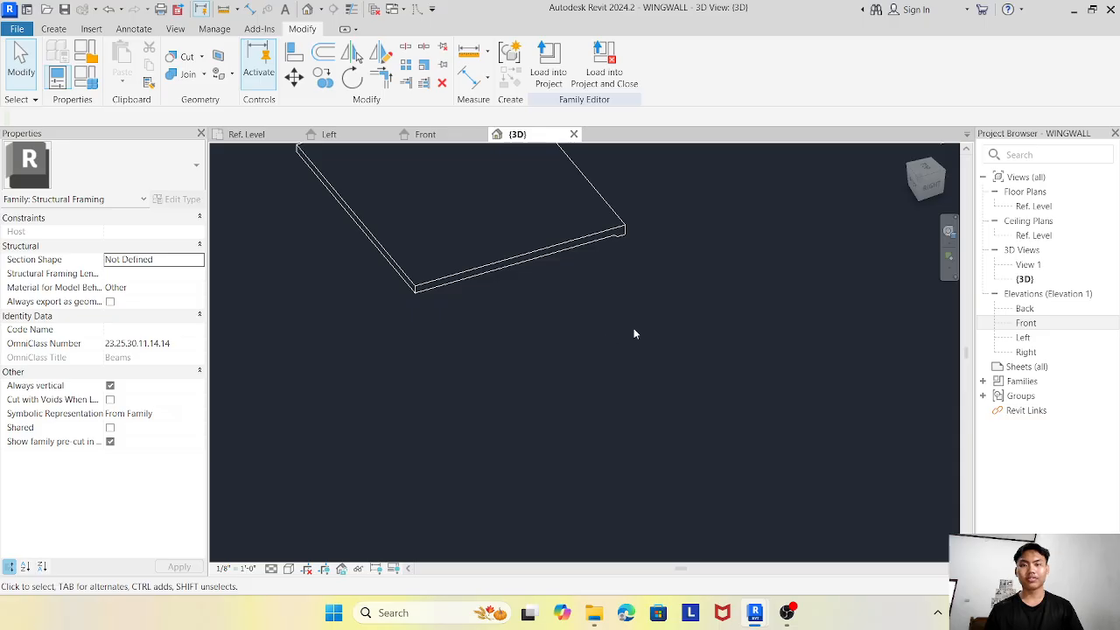
pyautogui.click(923, 172)
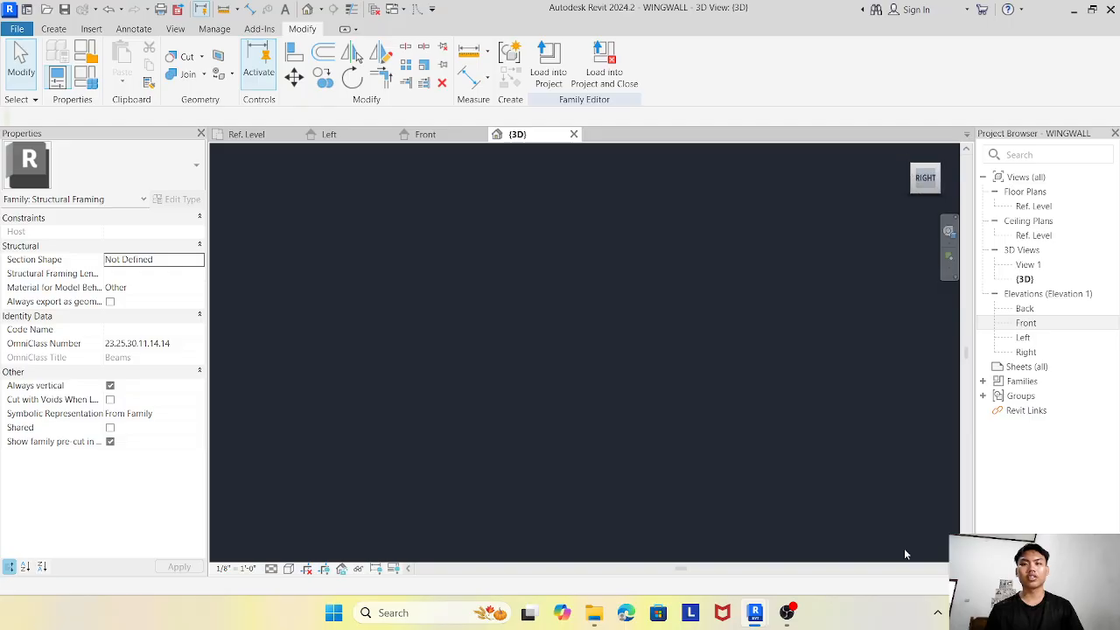
pyautogui.scroll(-5, 701, 311)
pyautogui.scroll(2, 661, 260)
pyautogui.scroll(3, 666, 262)
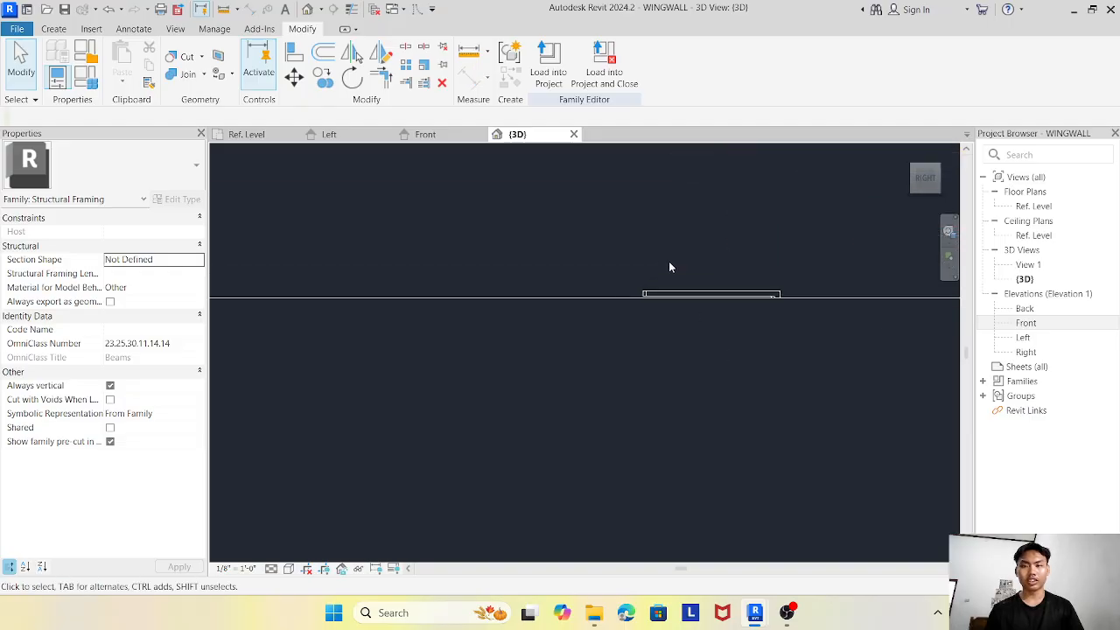
pyautogui.click(926, 184)
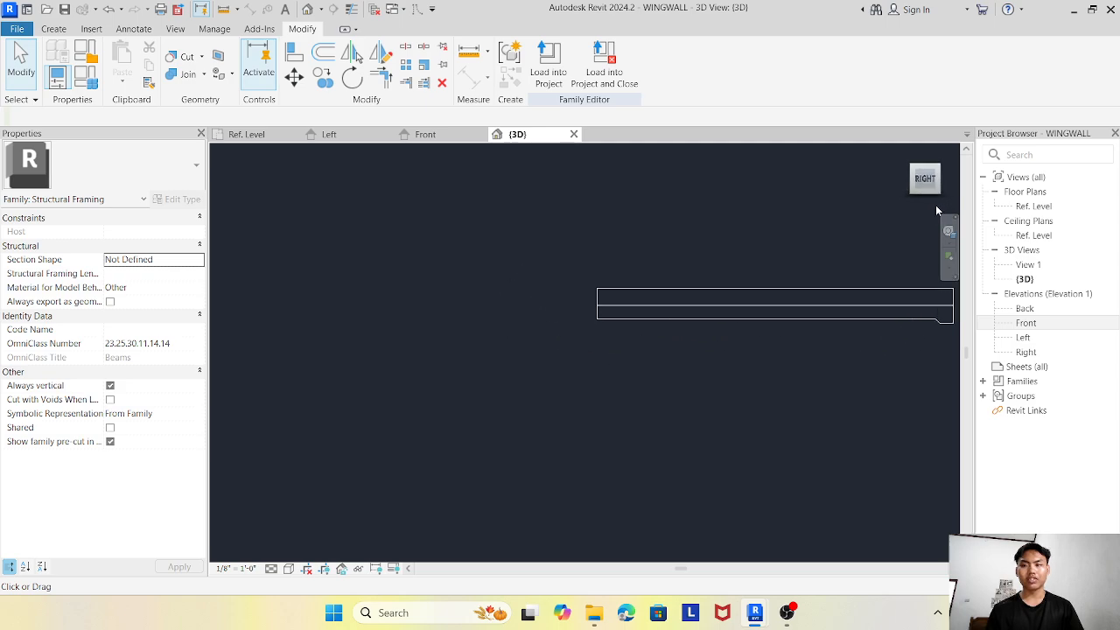
# Try to save the family under the new name PLATINJAK/DECK.rfa in the BIM folder, and abandon the save.
pyautogui.click(17, 28)
pyautogui.moveTo(46, 210)
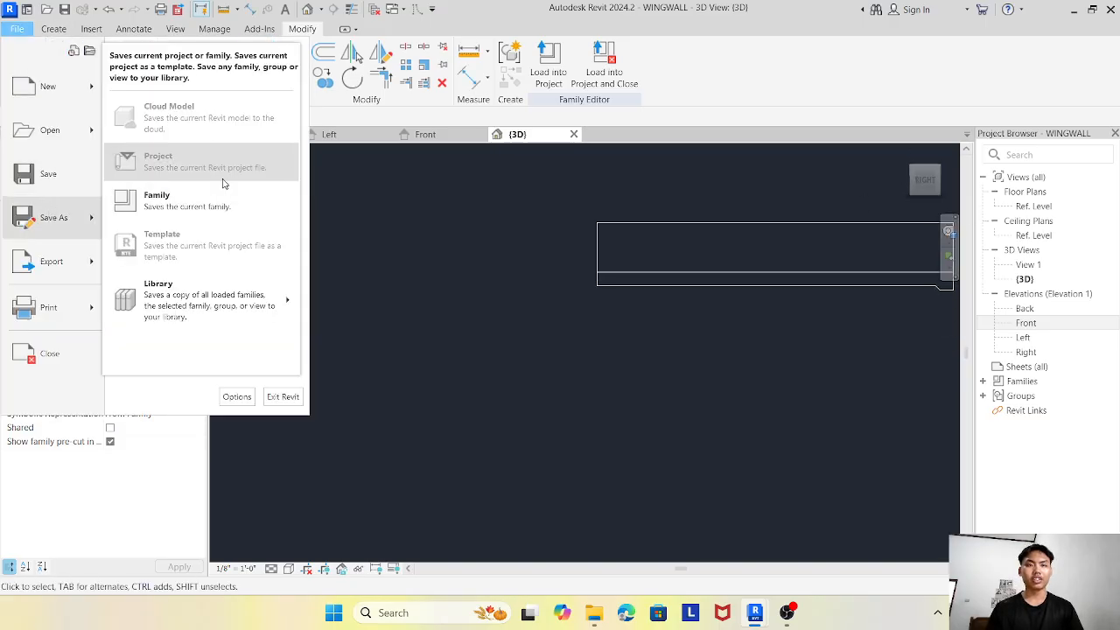
pyautogui.click(188, 203)
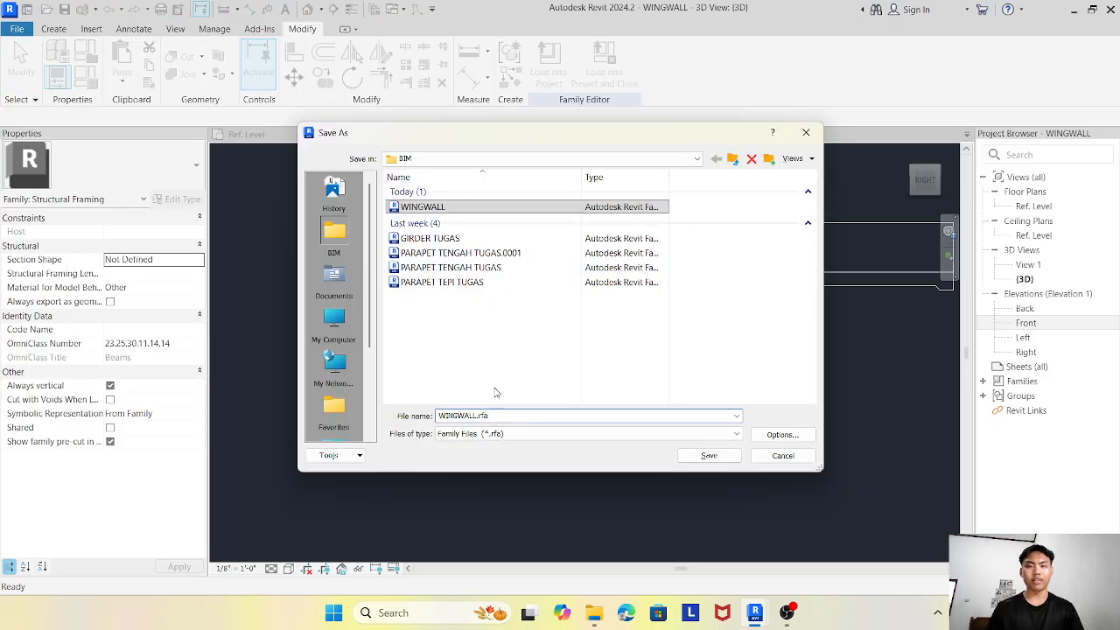
pyautogui.moveTo(477, 416); pyautogui.dragTo(439, 416)
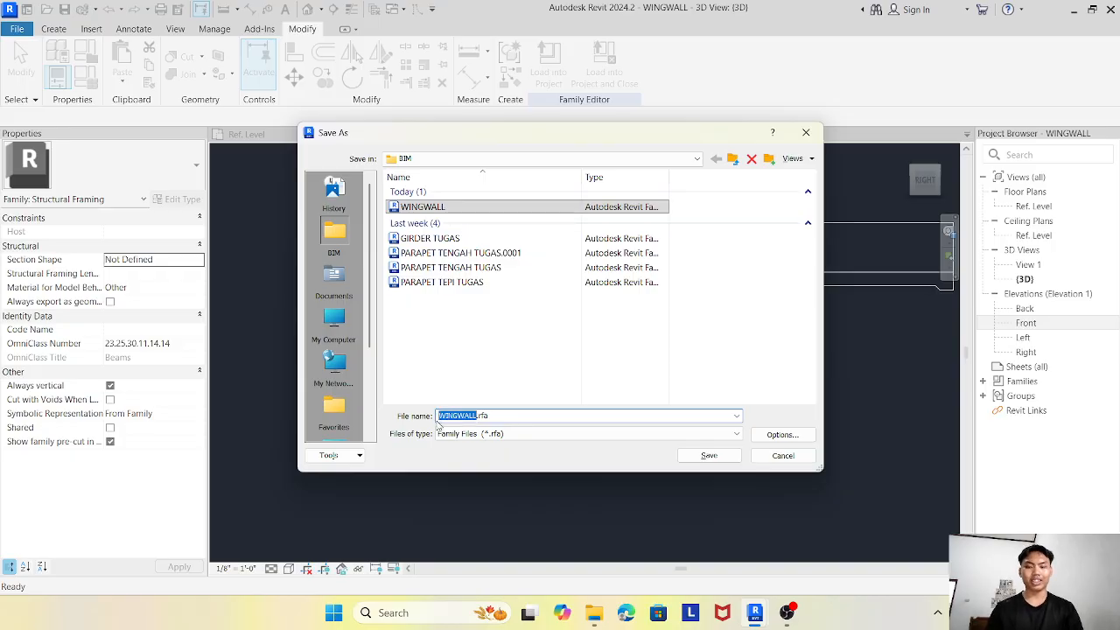
pyautogui.write('PLATINJAK')
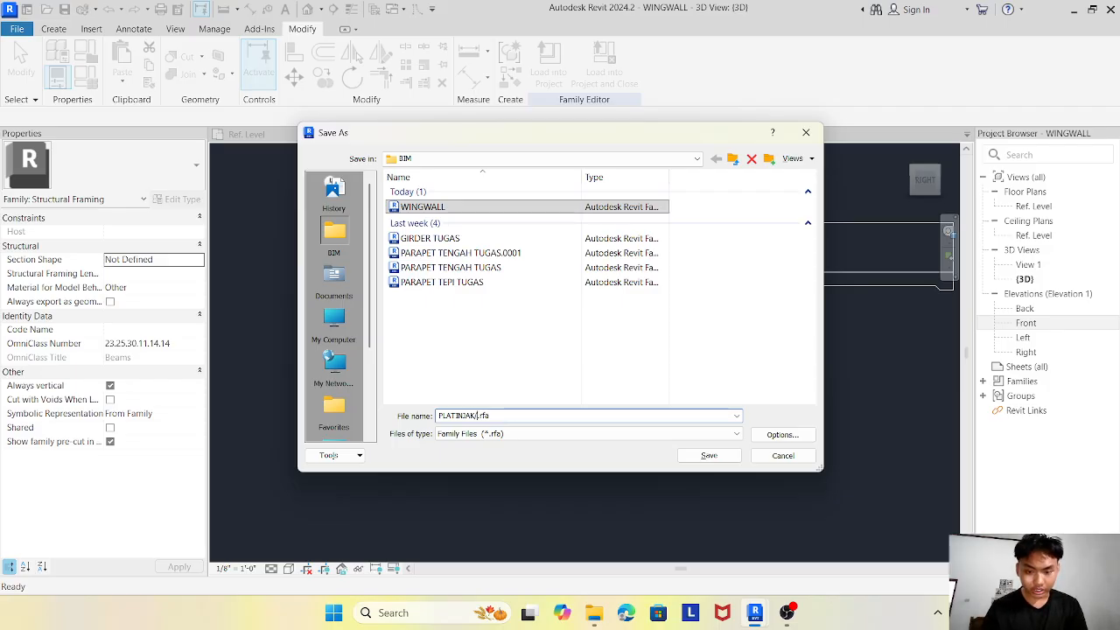
pyautogui.write('DC')
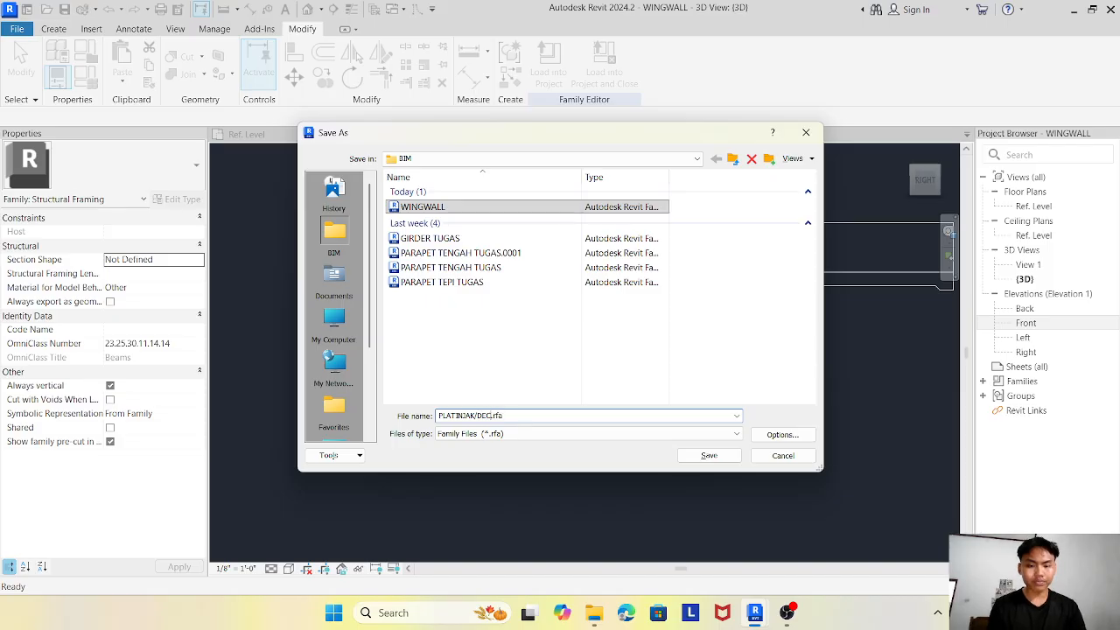
pyautogui.click(728, 456)
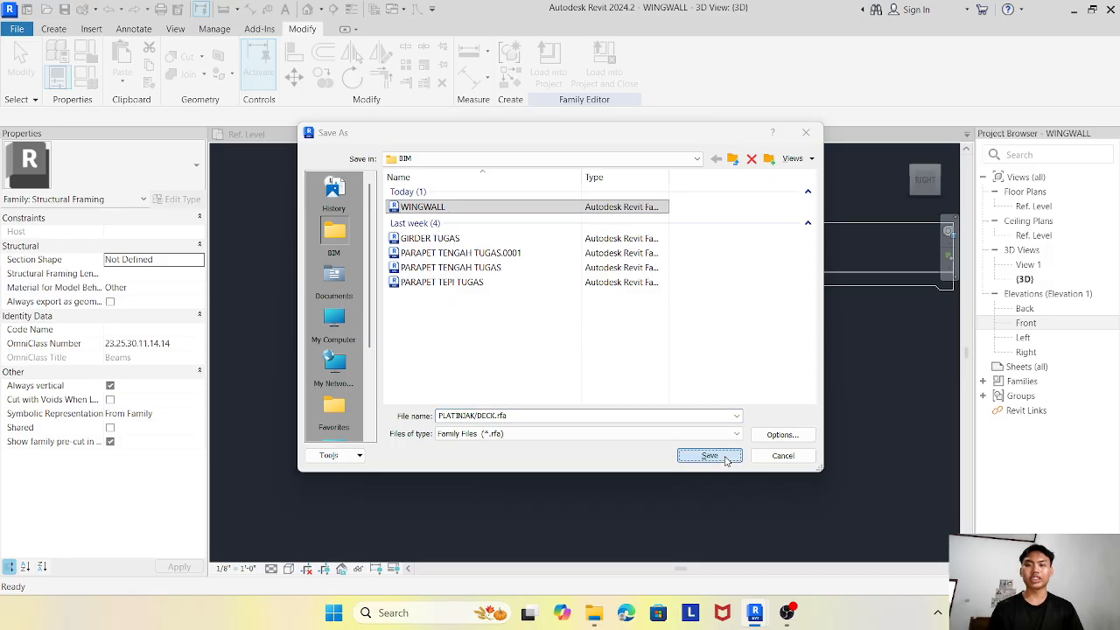
pyautogui.click(636, 324)
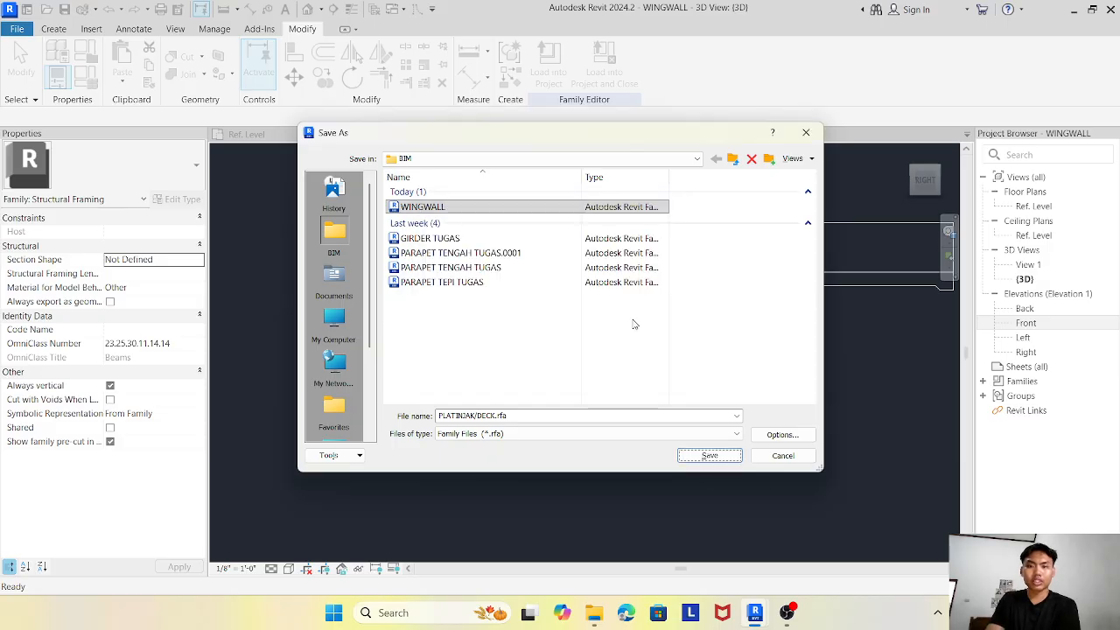
pyautogui.click(783, 455)
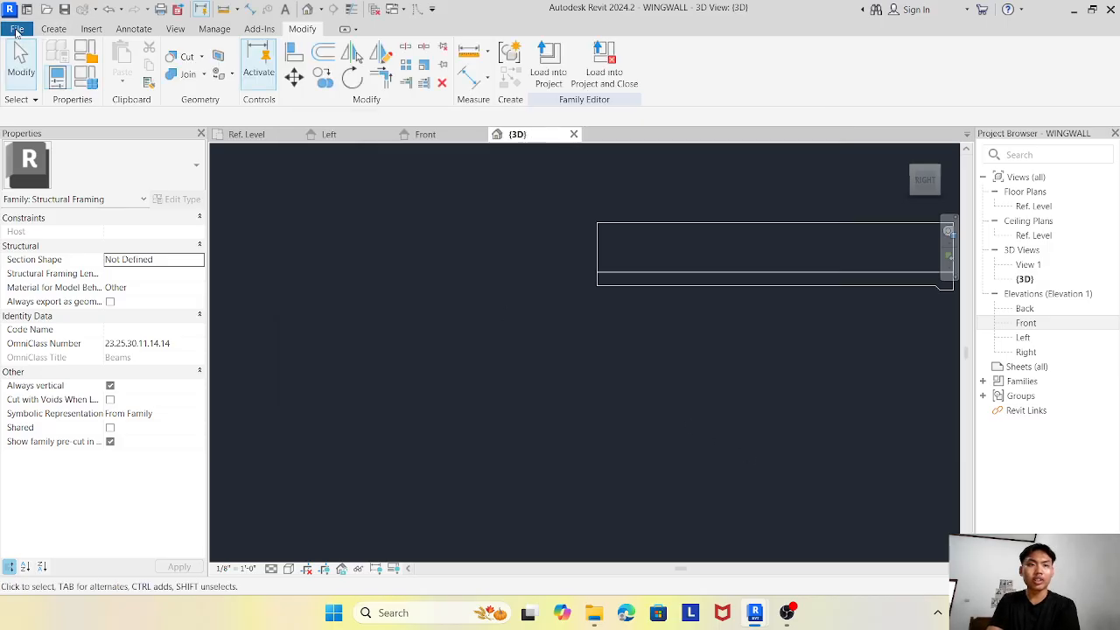
# Try to save the family as a new file named PLATINJAK'/DECKL.rfa in the BIM folder.
pyautogui.click(17, 29)
pyautogui.click(48, 217)
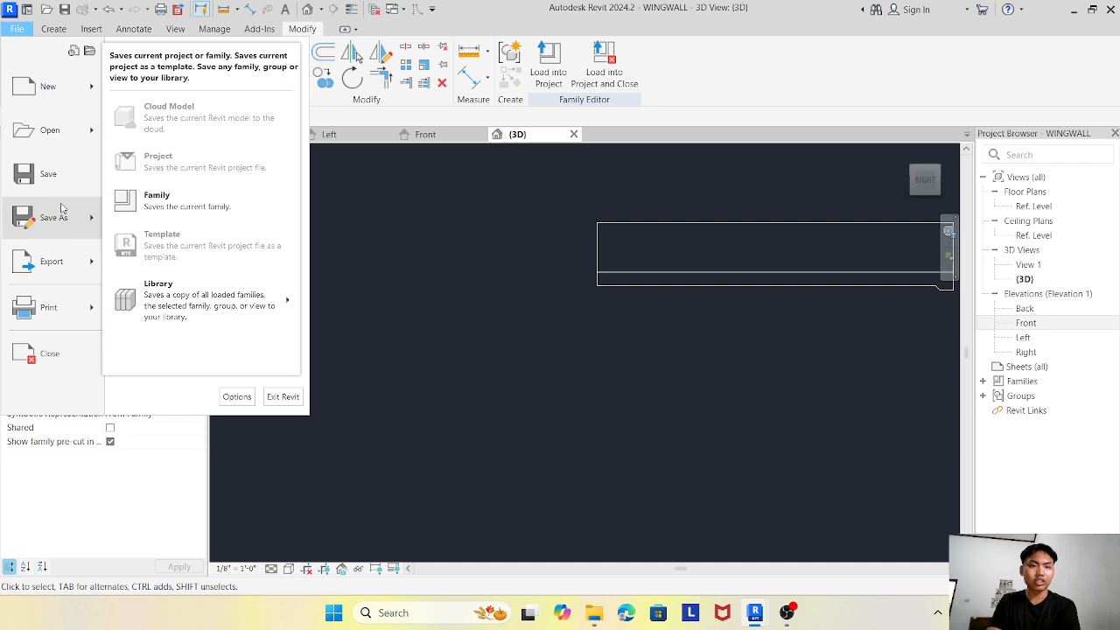
pyautogui.click(181, 207)
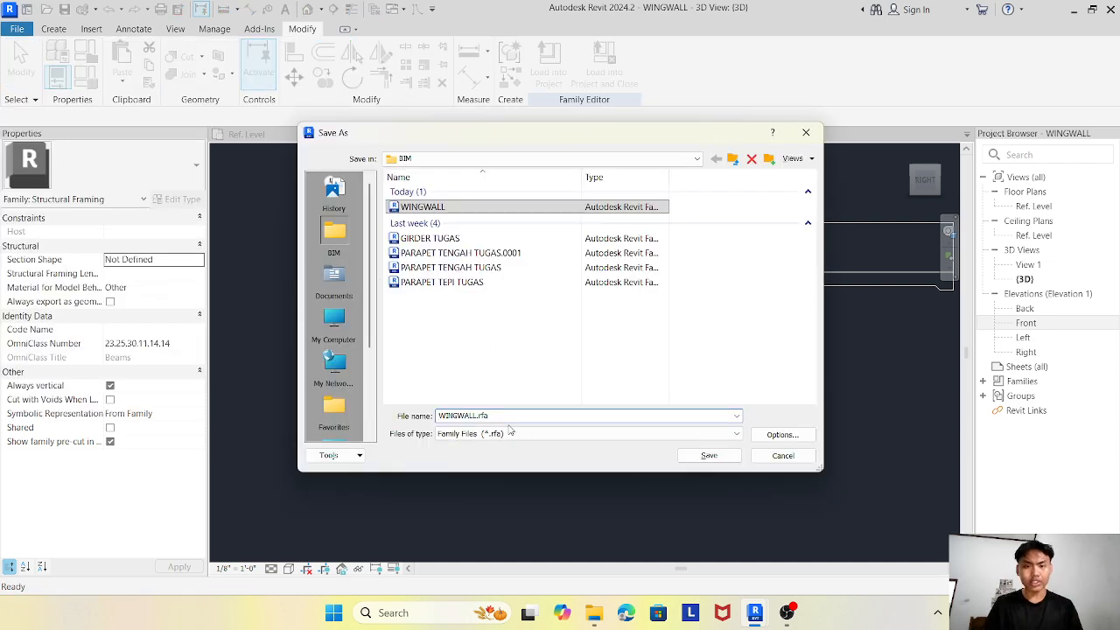
pyautogui.moveTo(474, 420); pyautogui.dragTo(420, 422)
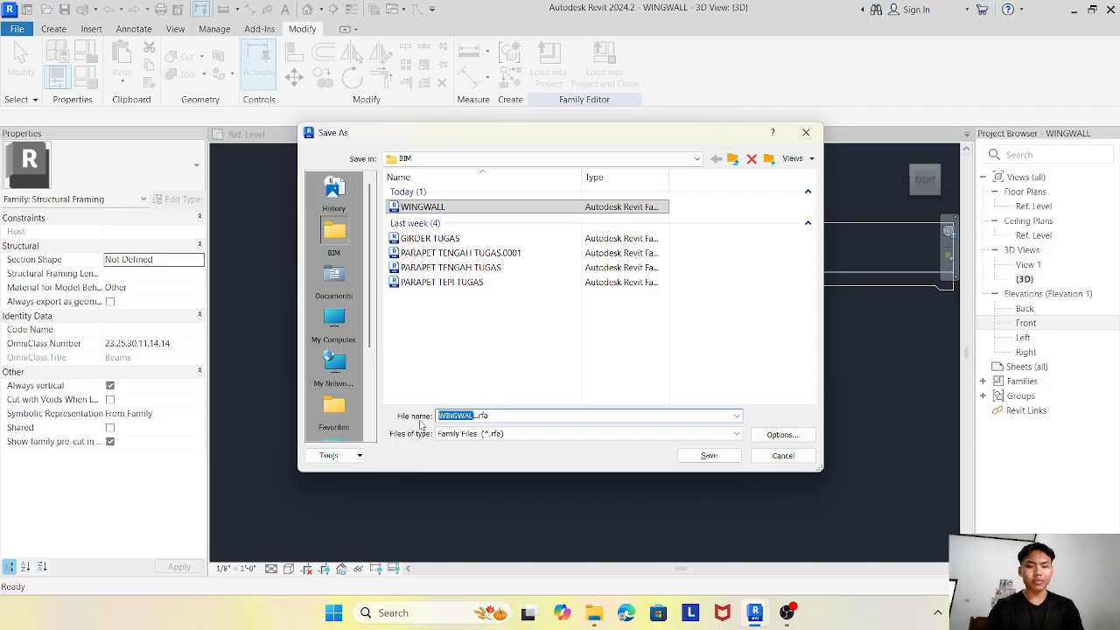
pyautogui.write('PLATINJAK')
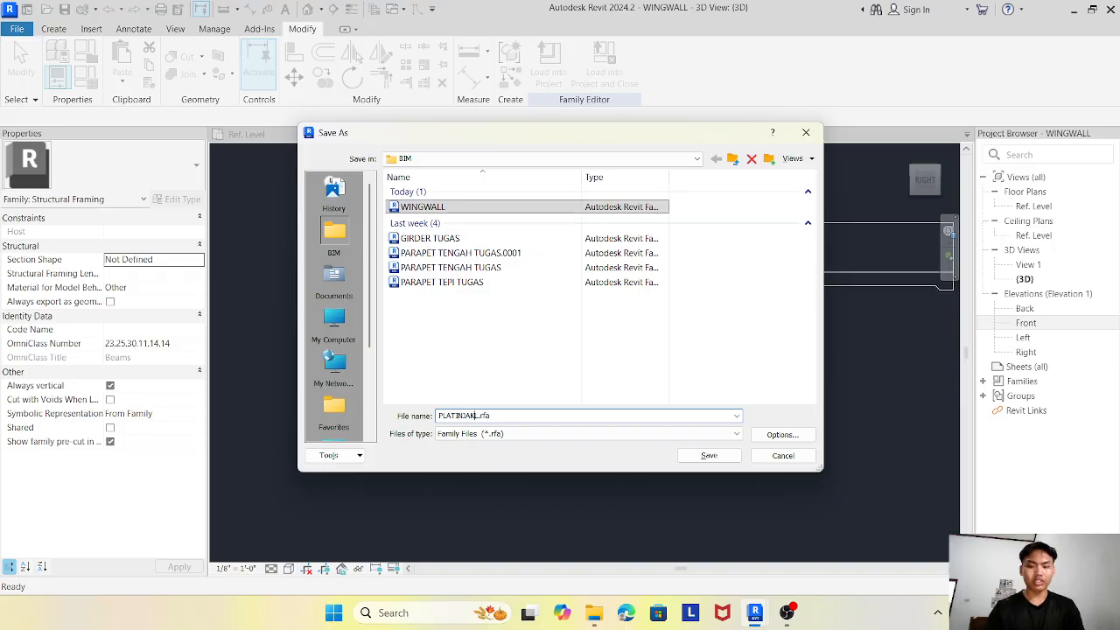
pyautogui.press('Num_Lock')
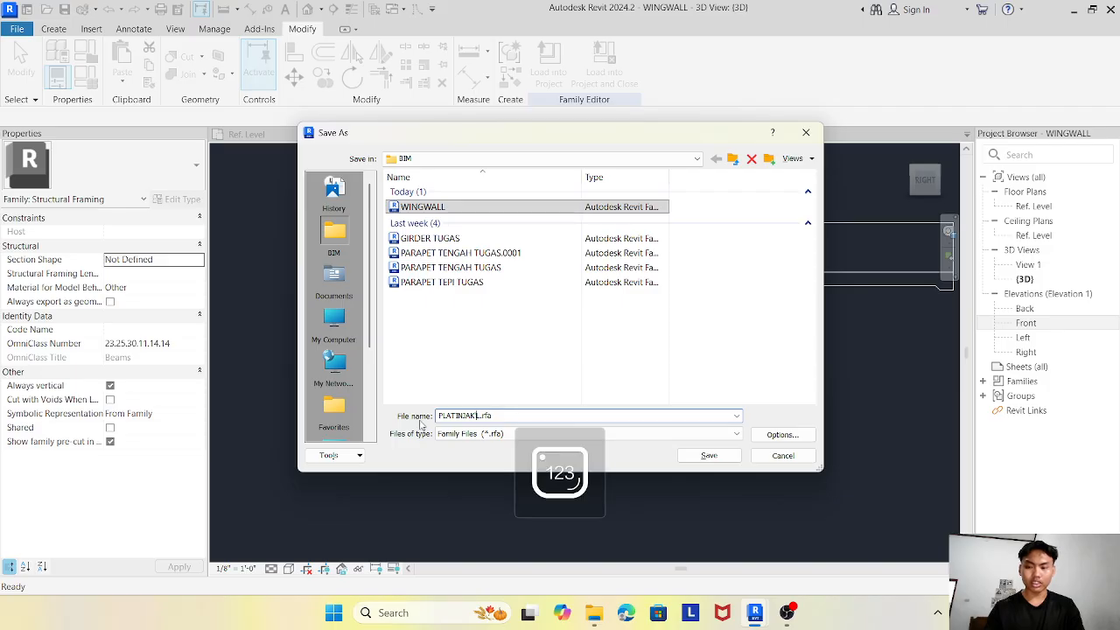
pyautogui.press('Num_Lock')
pyautogui.press('Delete')
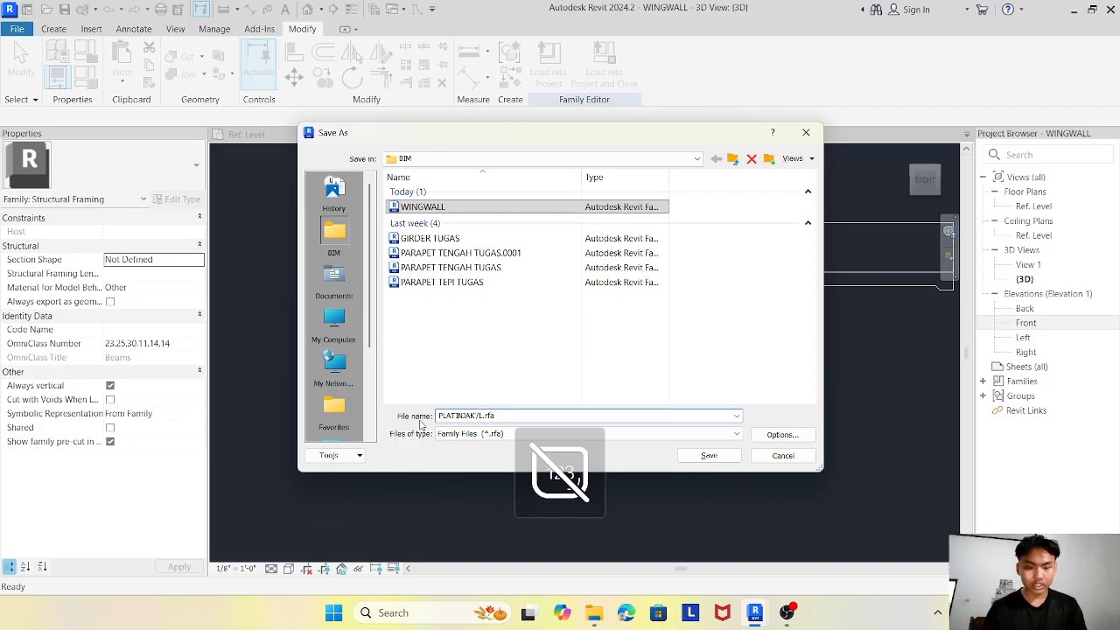
pyautogui.write('DECK')
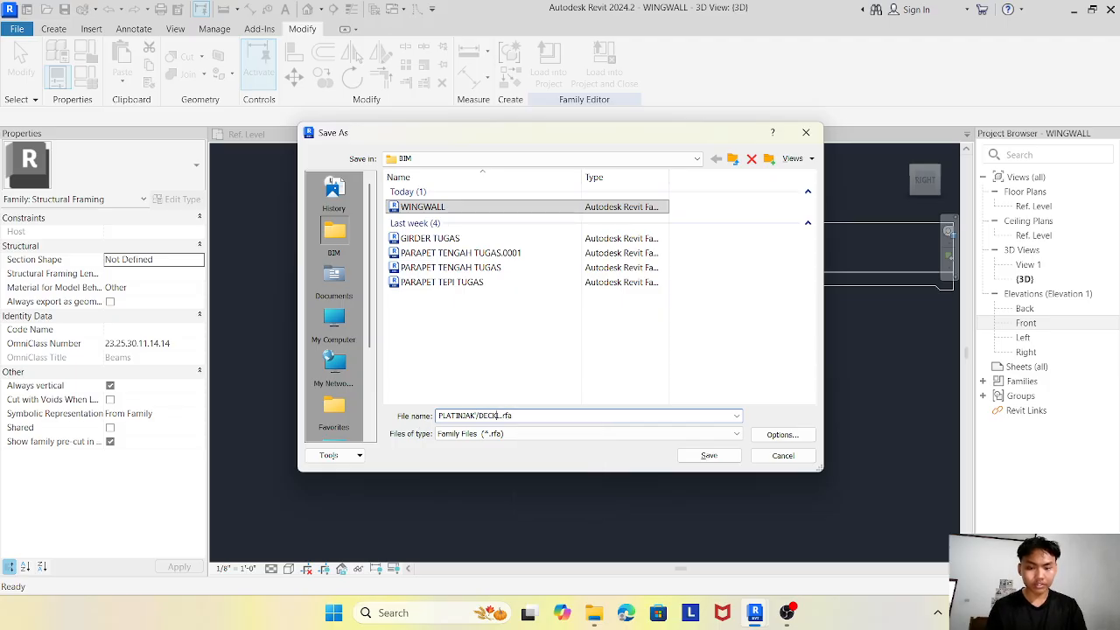
pyautogui.click(707, 456)
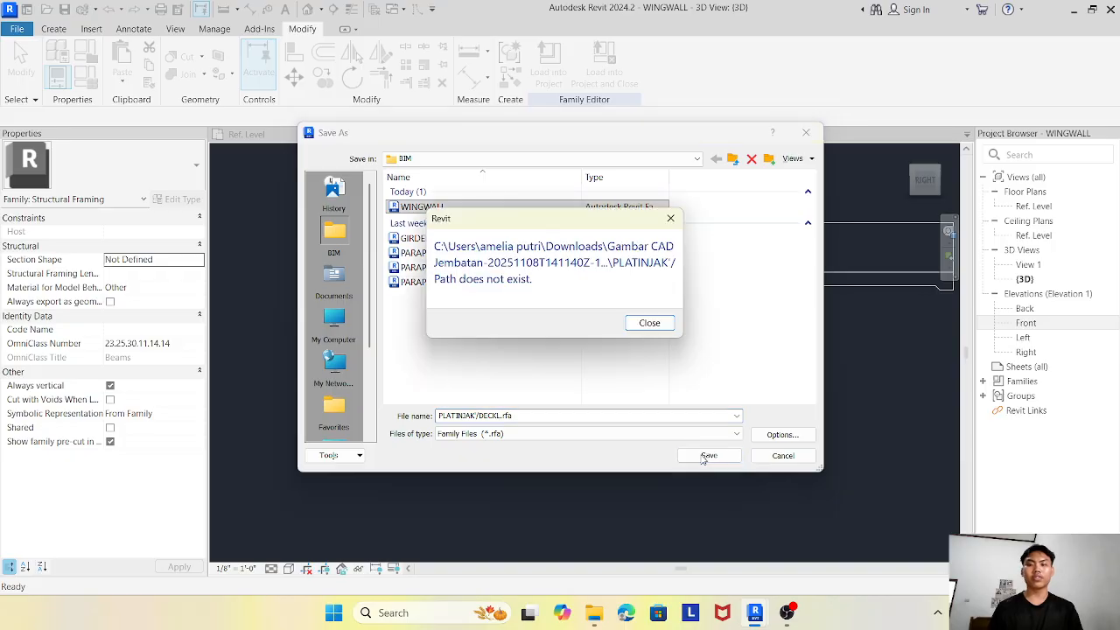
pyautogui.click(650, 324)
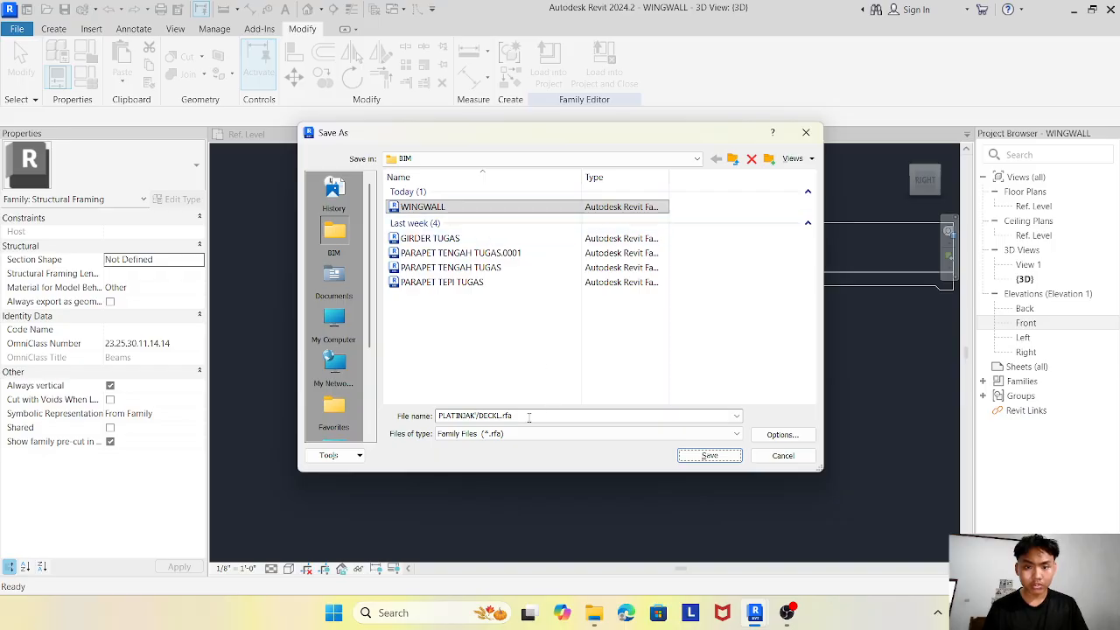
# Shorten the new file name to DECKL.rfa and save the family in the BIM folder.
pyautogui.click(481, 417)
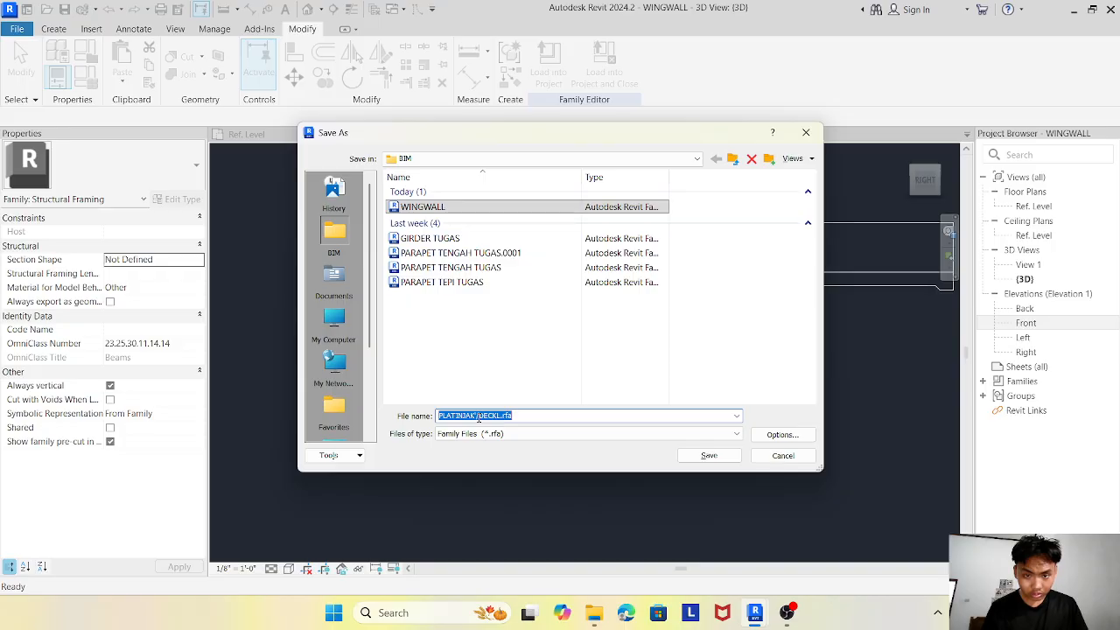
pyautogui.doubleClick(480, 417)
pyautogui.write('WINGWALL')
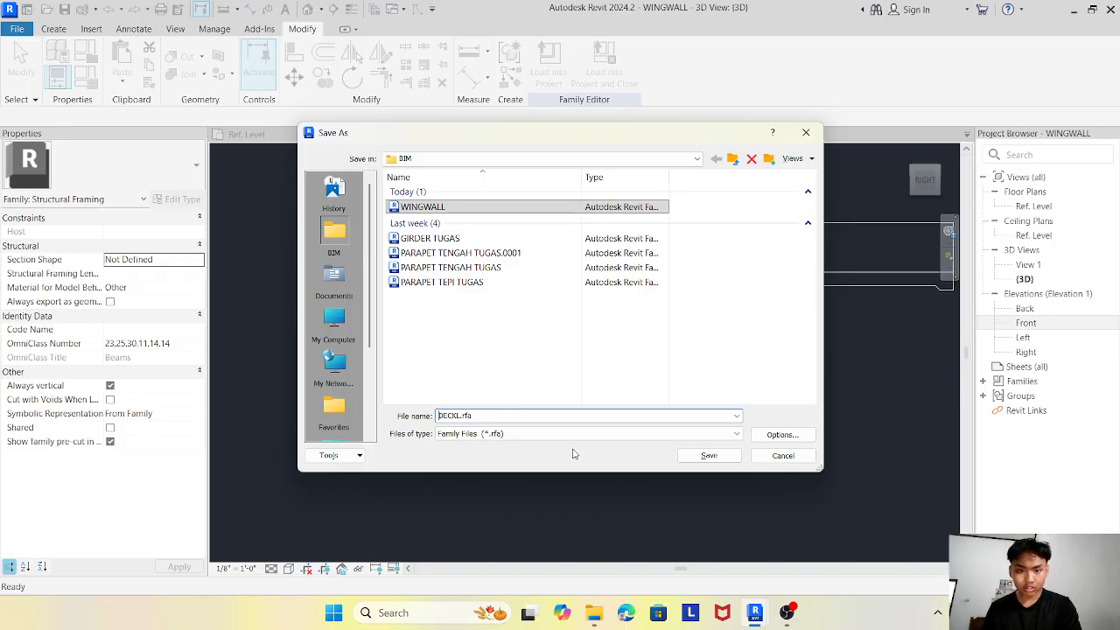
pyautogui.click(688, 457)
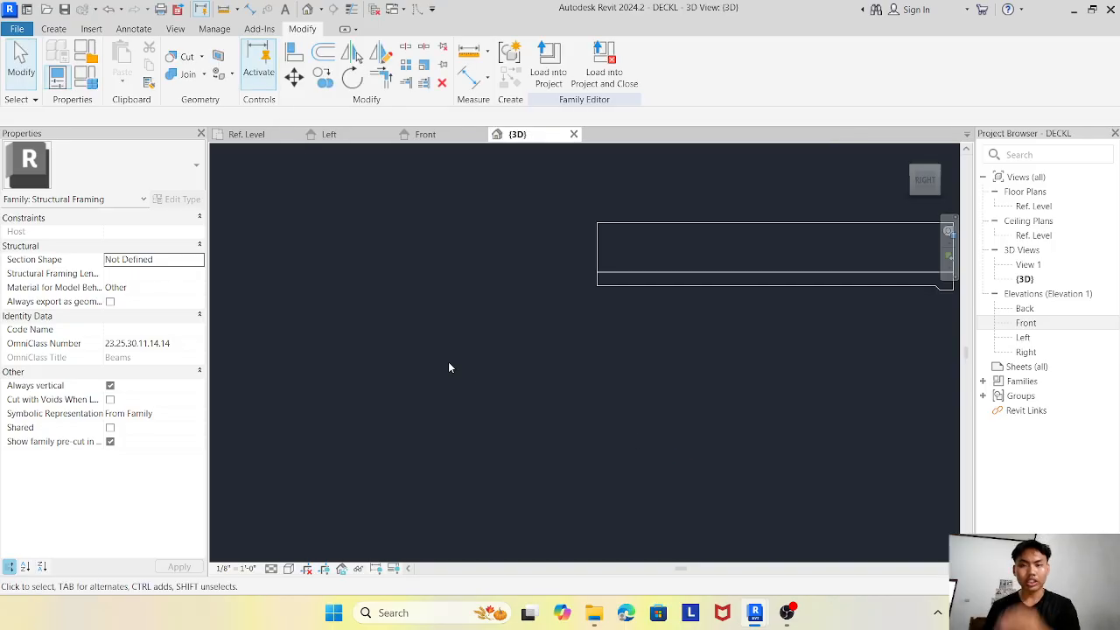
# Delete the slab extrusion from the DECKL family, keeping the imported CAD drawings.
pyautogui.scroll(-3, 569, 409)
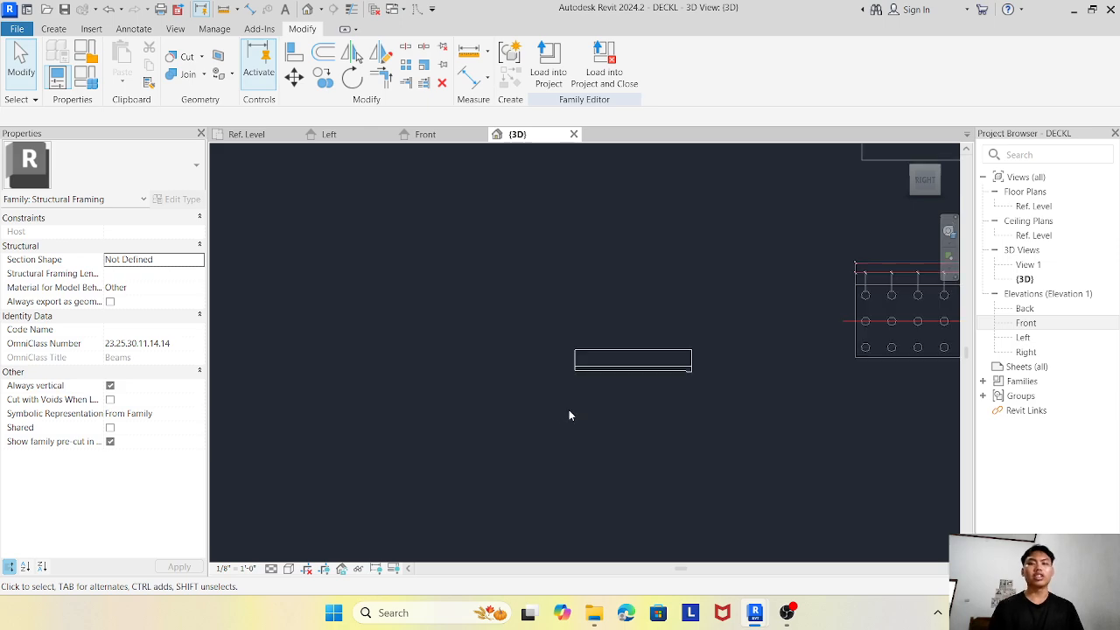
pyautogui.click(631, 398)
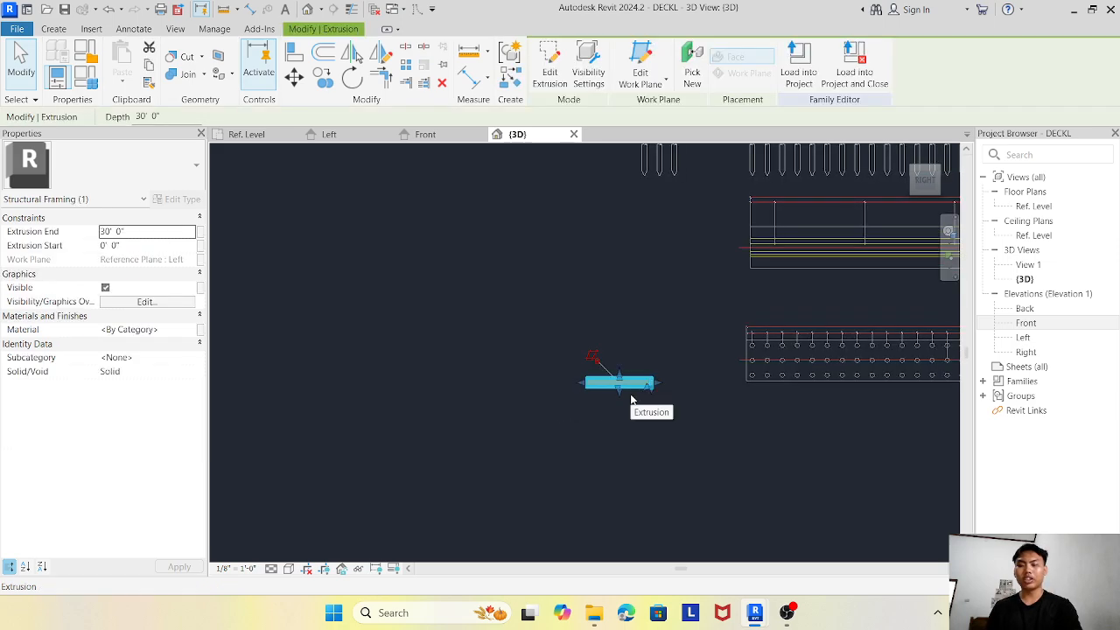
pyautogui.press('Escape')
# Examine the bearing pad's position in the abutment cross-section of the imported drawing in the 3D view.
pyautogui.scroll(-3, 631, 399)
pyautogui.scroll(5, 666, 280)
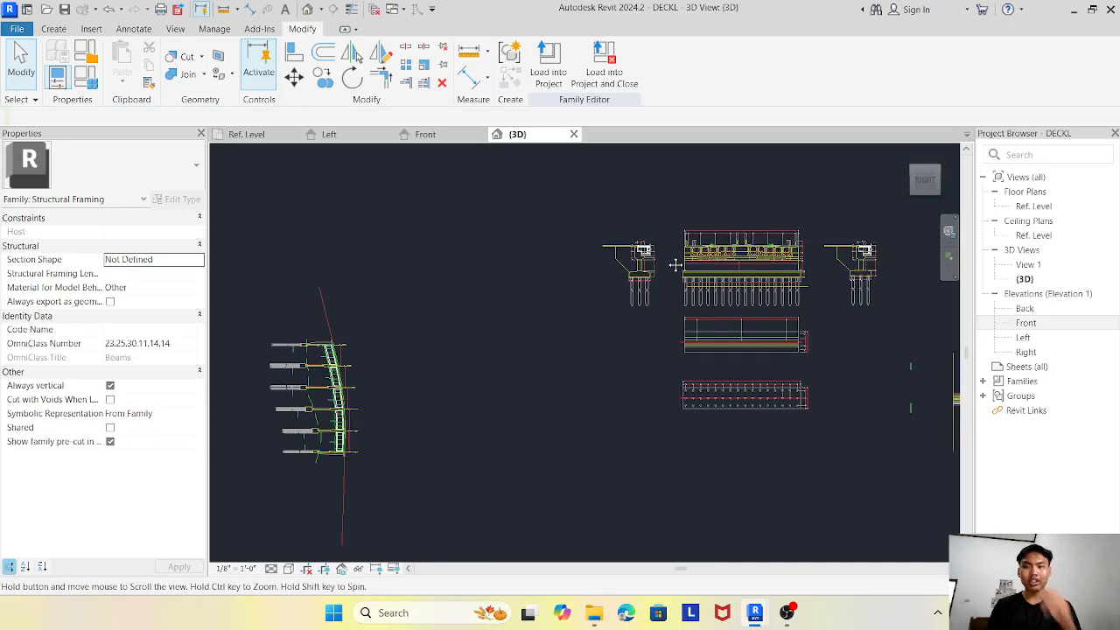
pyautogui.scroll(5, 563, 367)
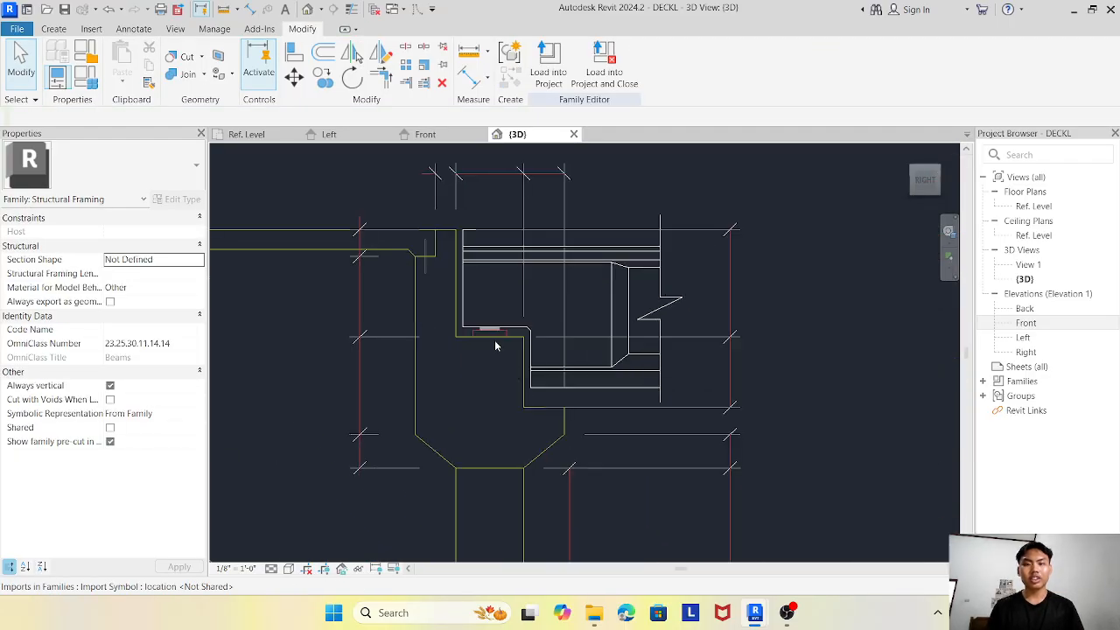
pyautogui.scroll(5, 473, 346)
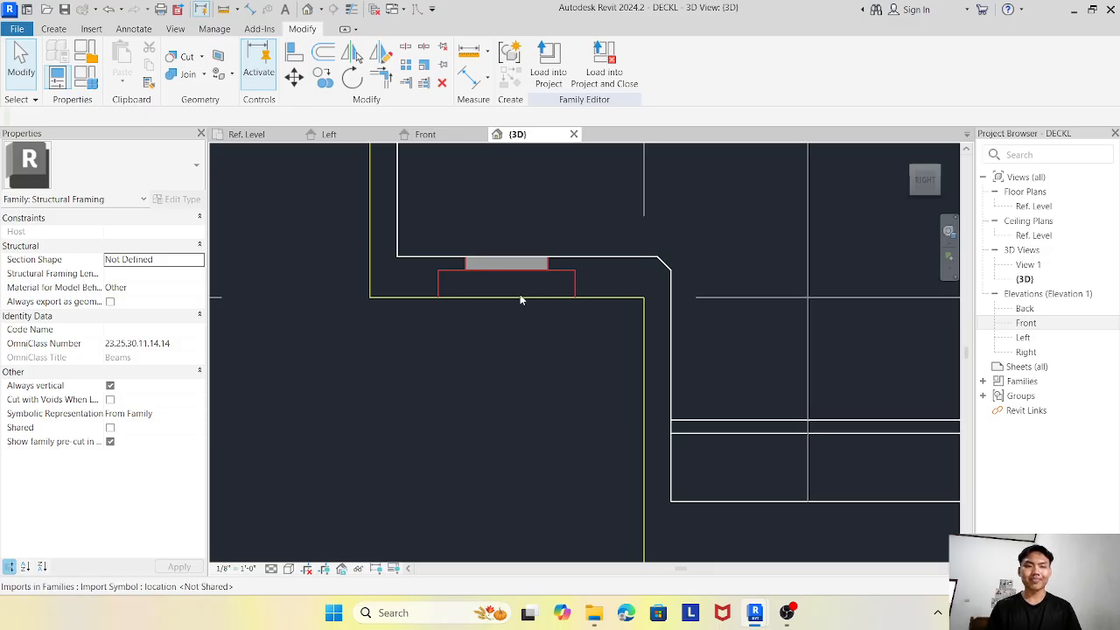
pyautogui.scroll(-8, 522, 302)
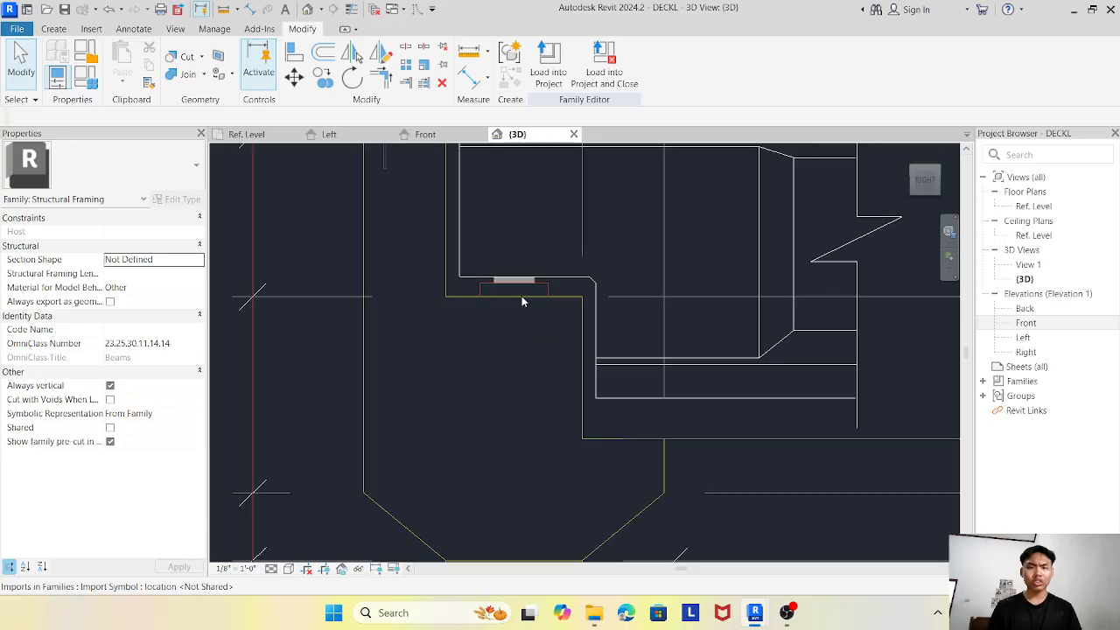
pyautogui.scroll(-3, 564, 342)
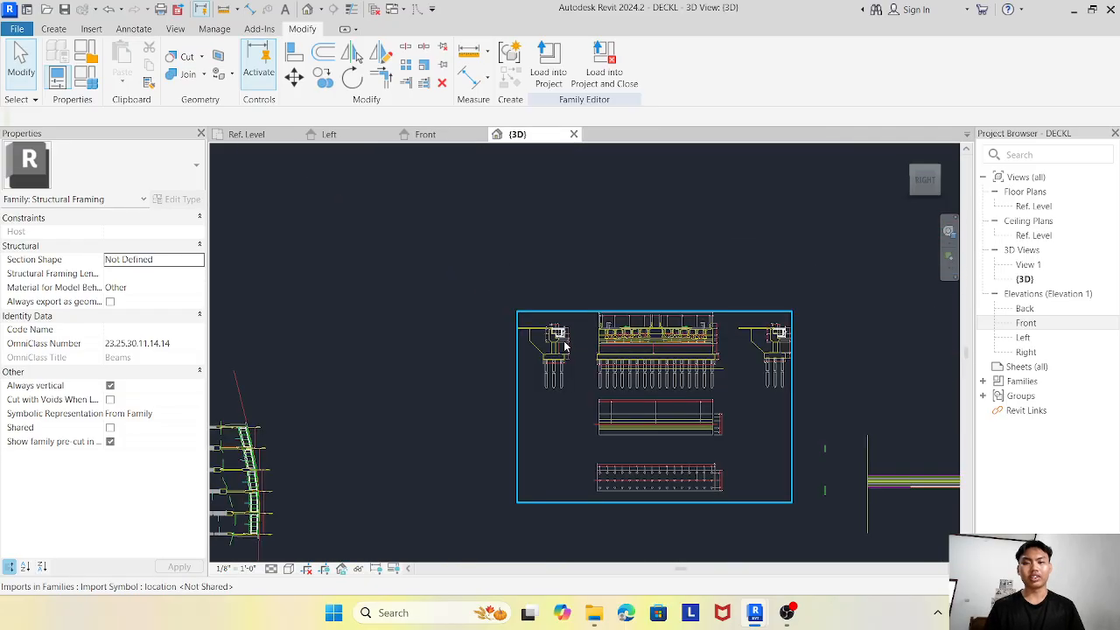
pyautogui.moveTo(564, 342); pyautogui.dragTo(542, 268, button='middle')
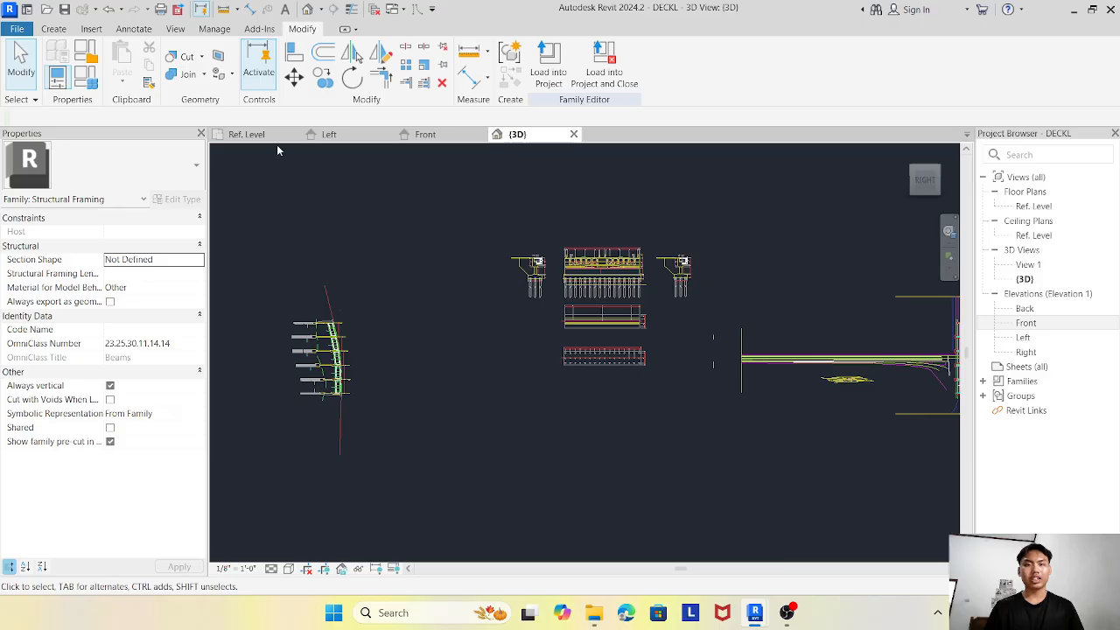
# Delete the imported 02_Gambar_ABT 1 & ABT 2.dwg drawing in the Left elevation.
pyautogui.click(327, 134)
pyautogui.scroll(-5, 377, 365)
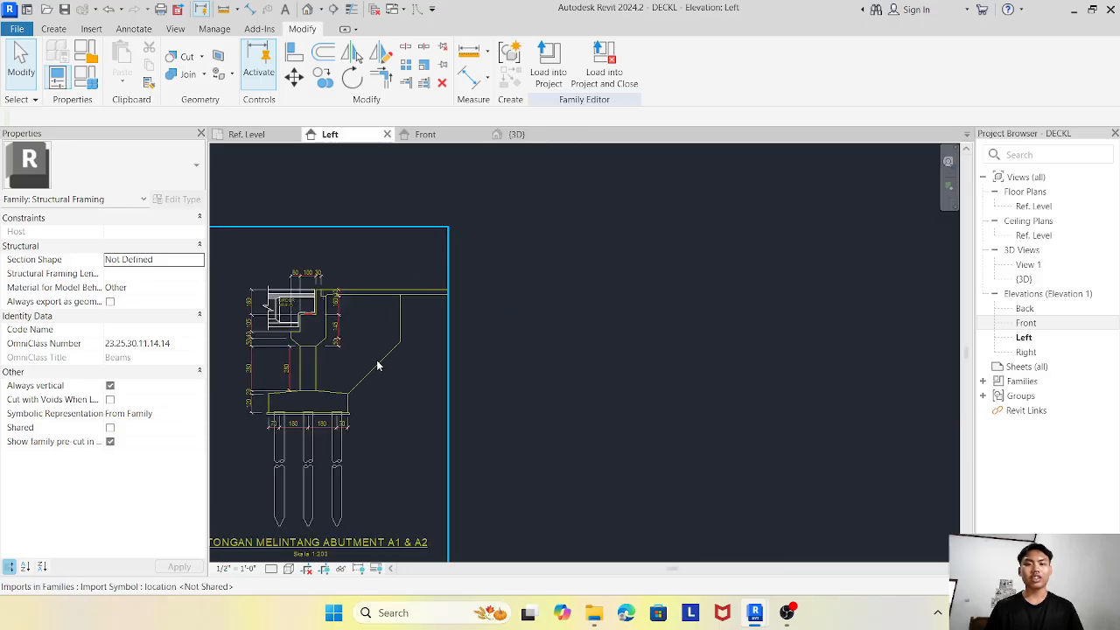
pyautogui.moveTo(495, 368); pyautogui.dragTo(632, 372, button='middle')
pyautogui.moveTo(527, 377); pyautogui.dragTo(628, 332, button='middle')
pyautogui.click(404, 386)
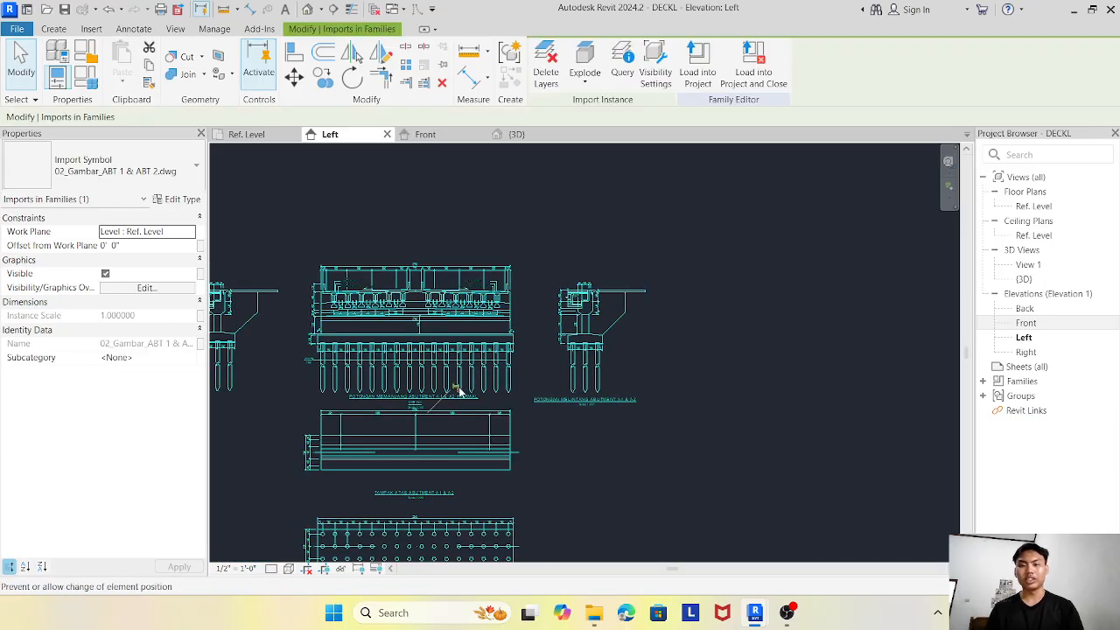
pyautogui.press('Delete')
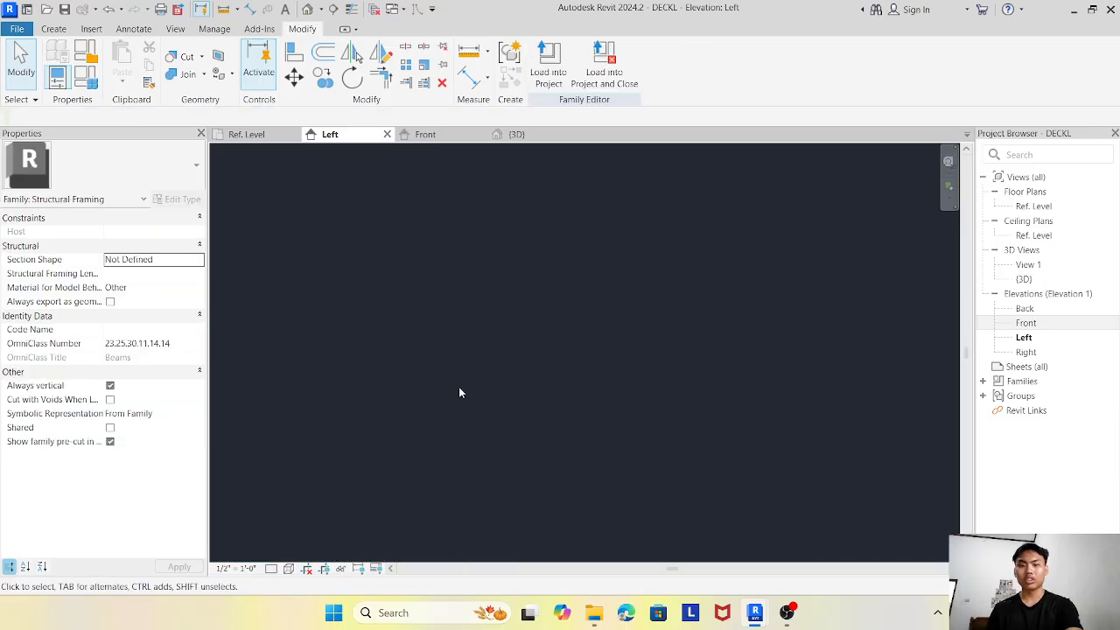
# Try to import 07_Gambar_Elastomeric Bearing Pad.dwg into the Left elevation, placed at Level : Ref. Level.
pyautogui.click(99, 29)
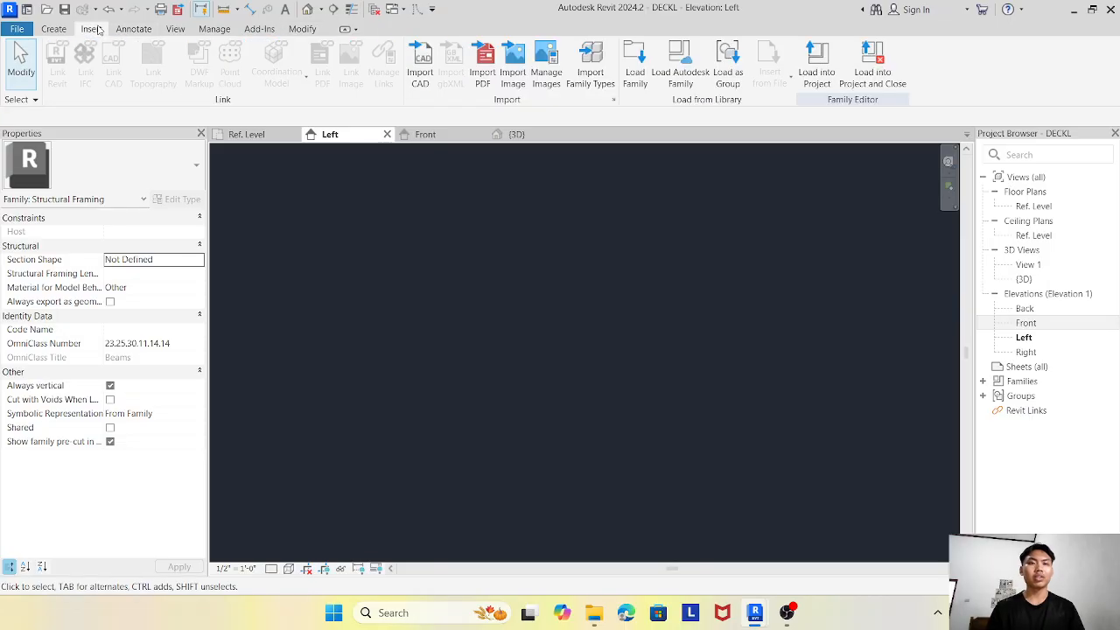
pyautogui.click(421, 57)
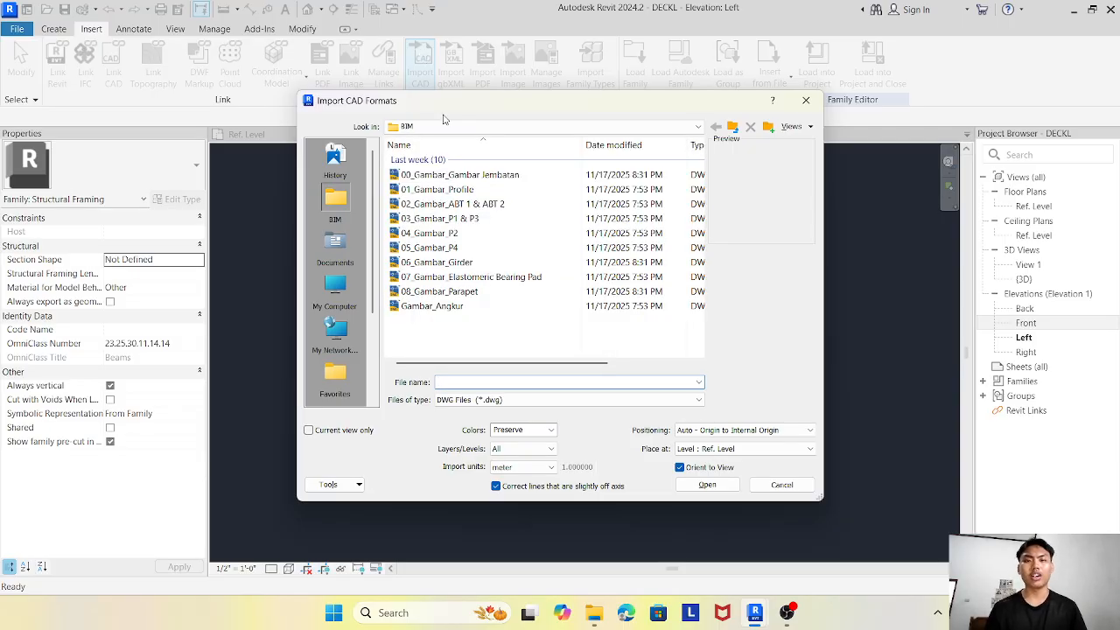
pyautogui.click(464, 292)
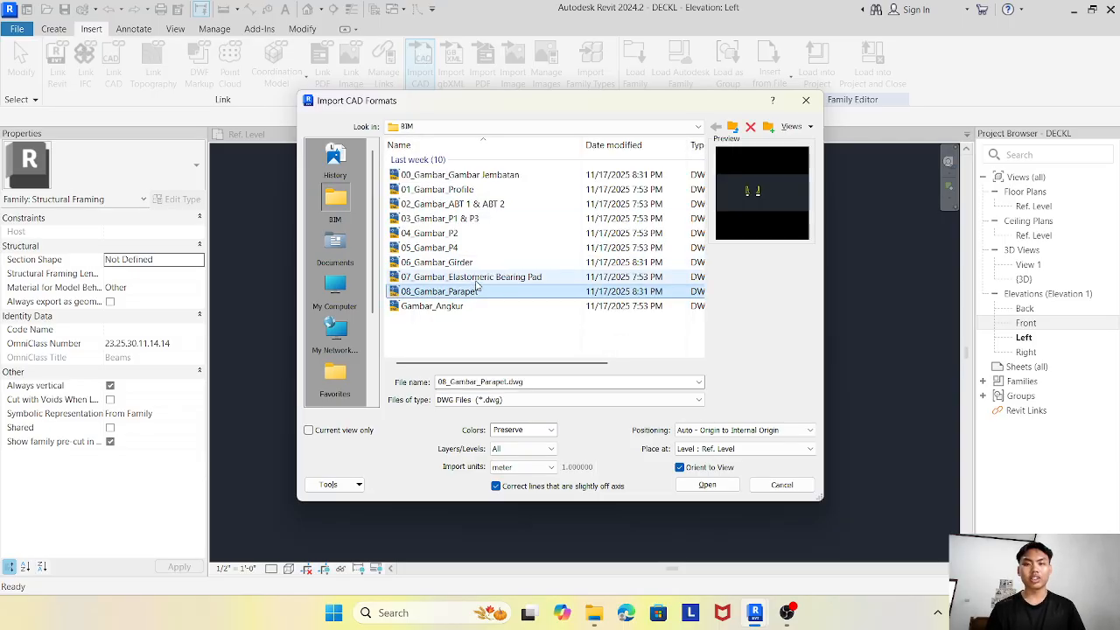
pyautogui.click(478, 278)
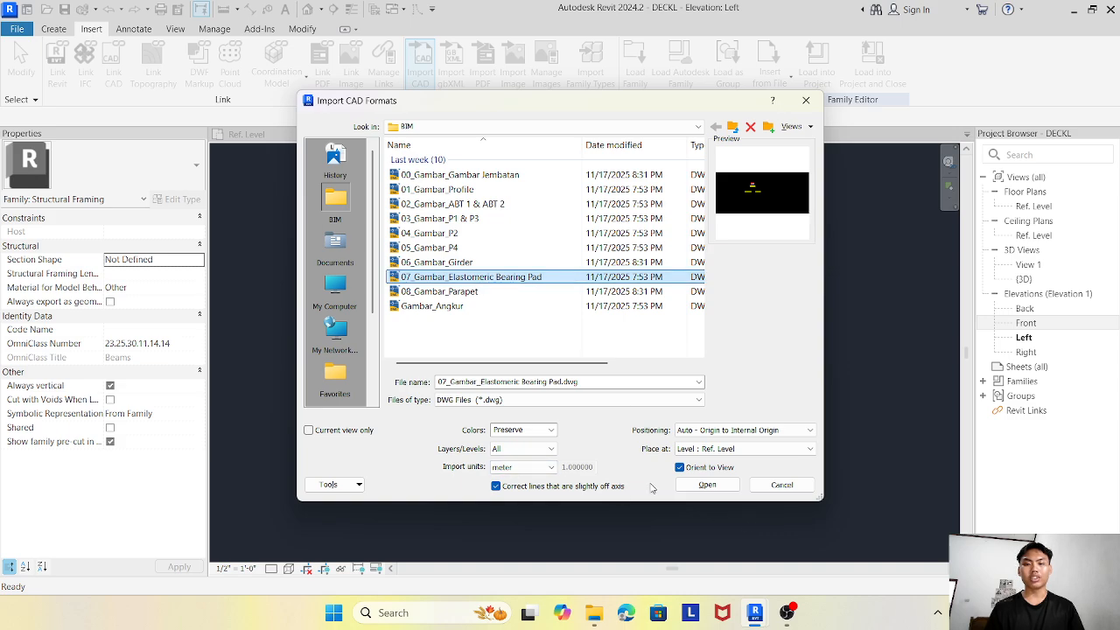
pyautogui.click(699, 487)
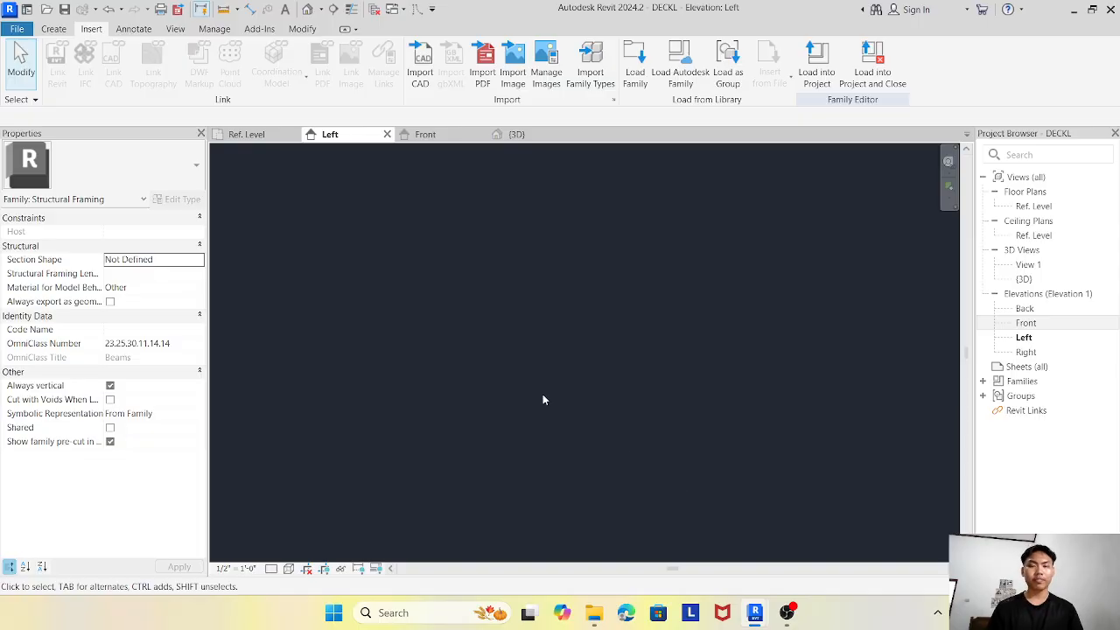
pyautogui.scroll(-8, 542, 395)
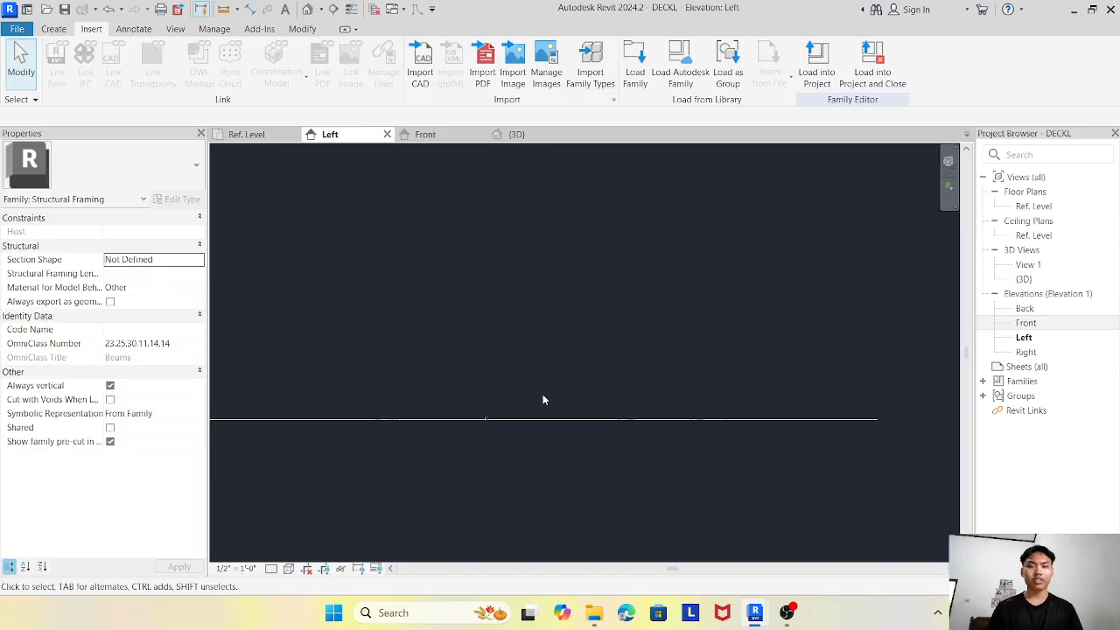
# Delete the imported 00_Gambar_Gambar Jembatan.dwg drawing in the Ref. Level floor plan.
pyautogui.click(239, 134)
pyautogui.scroll(-6, 538, 323)
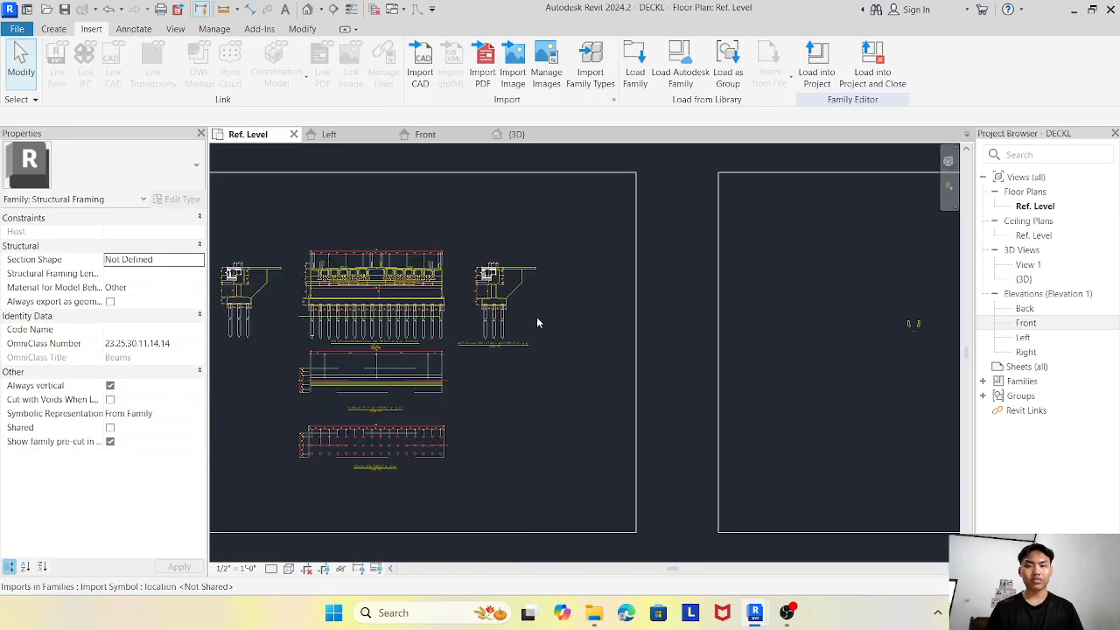
pyautogui.scroll(-6, 771, 377)
pyautogui.scroll(3, 713, 375)
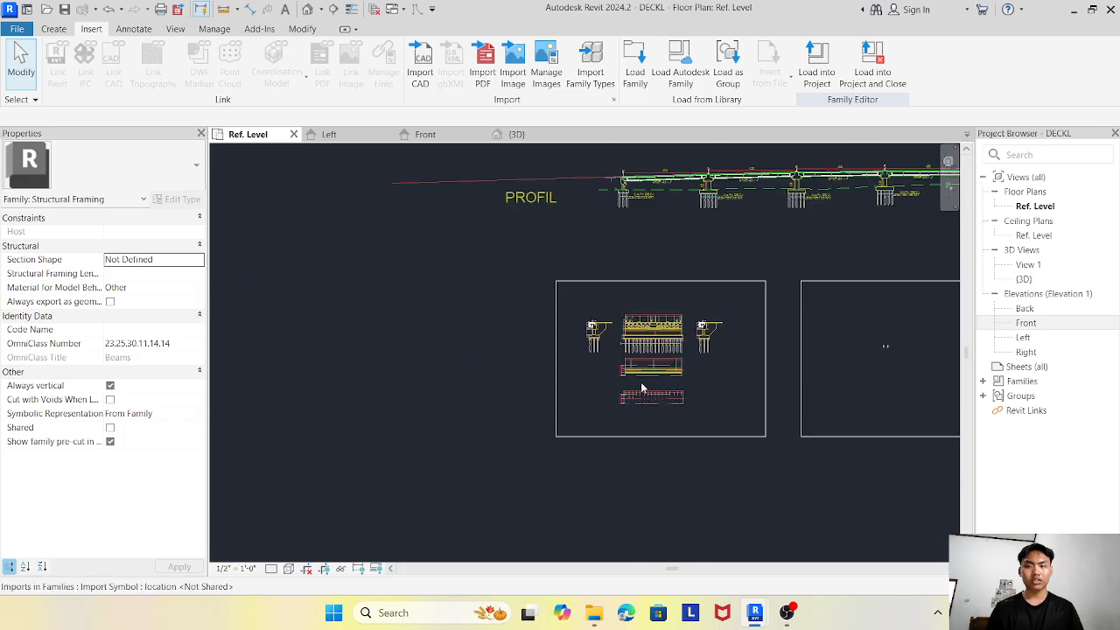
pyautogui.scroll(-5, 641, 388)
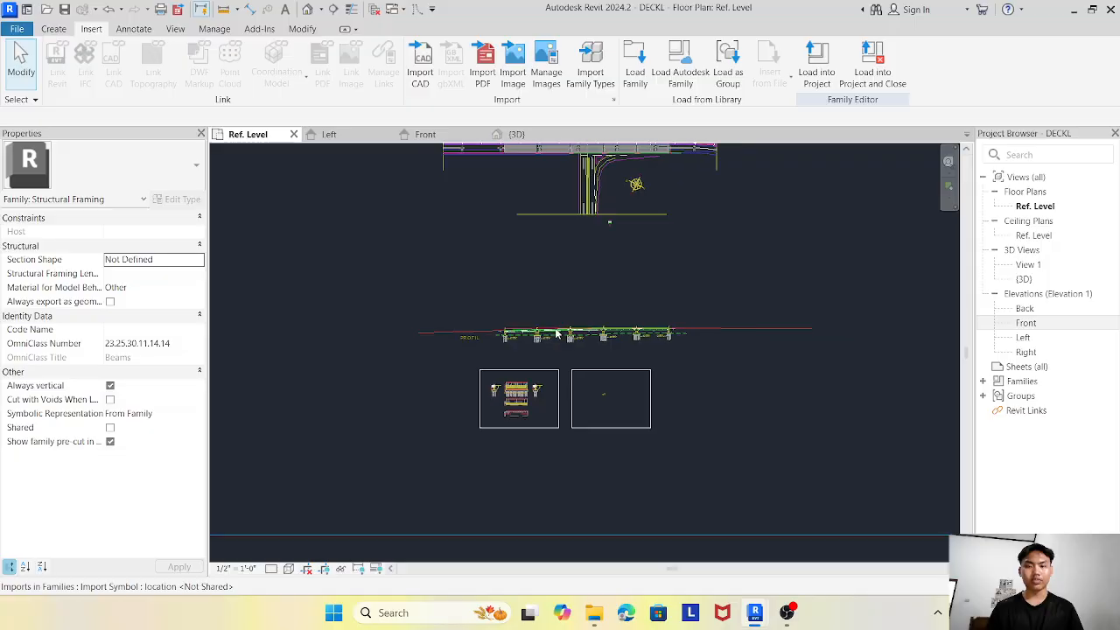
pyautogui.click(555, 333)
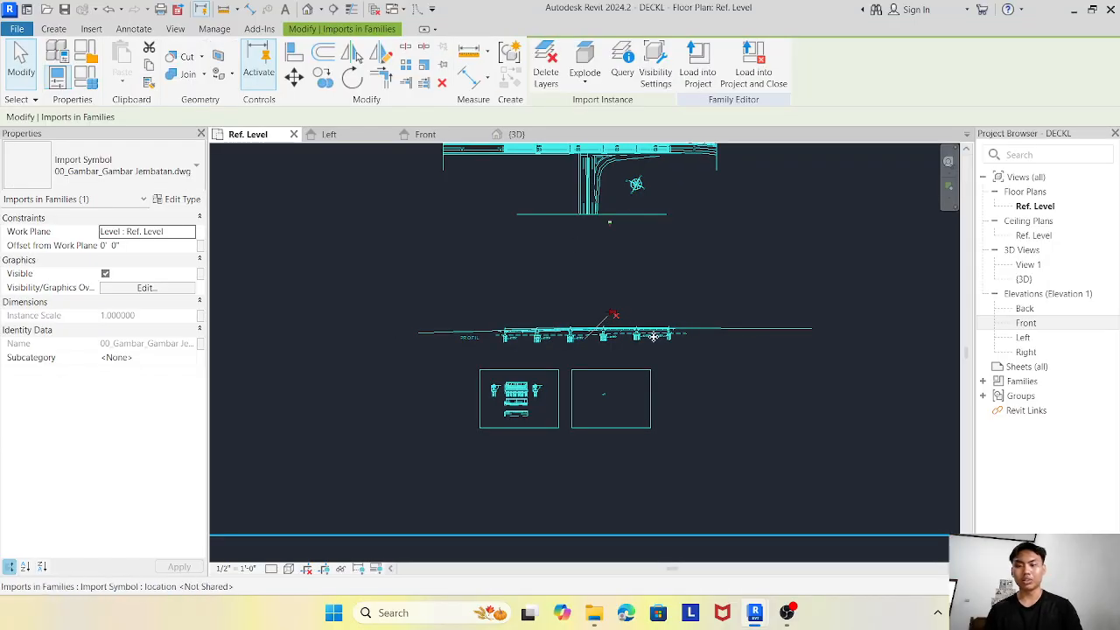
pyautogui.press('Delete')
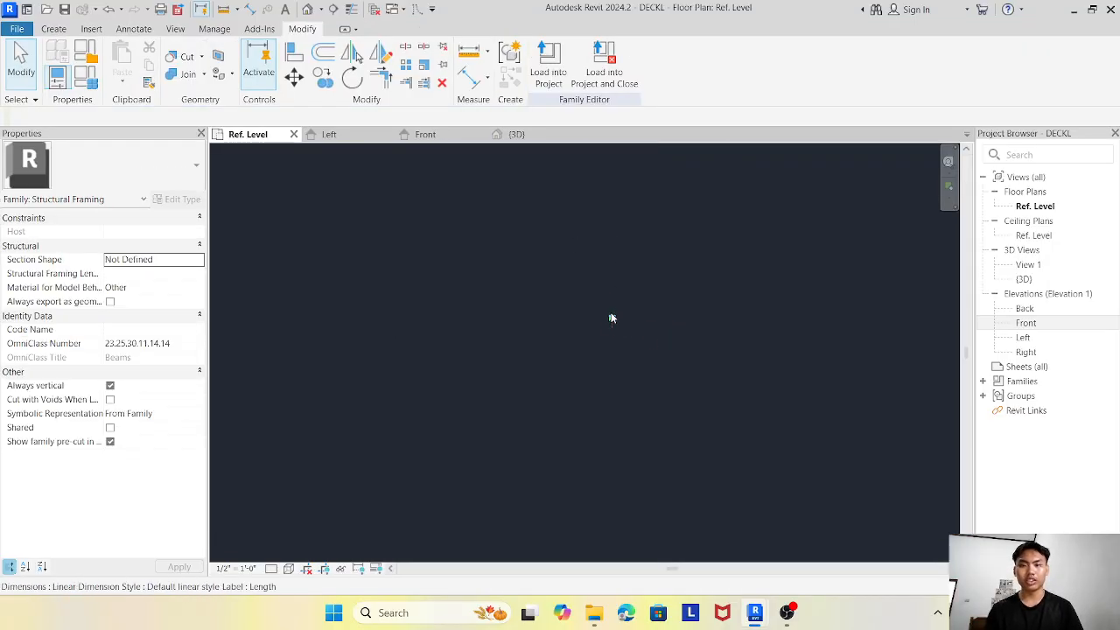
pyautogui.scroll(5, 617, 324)
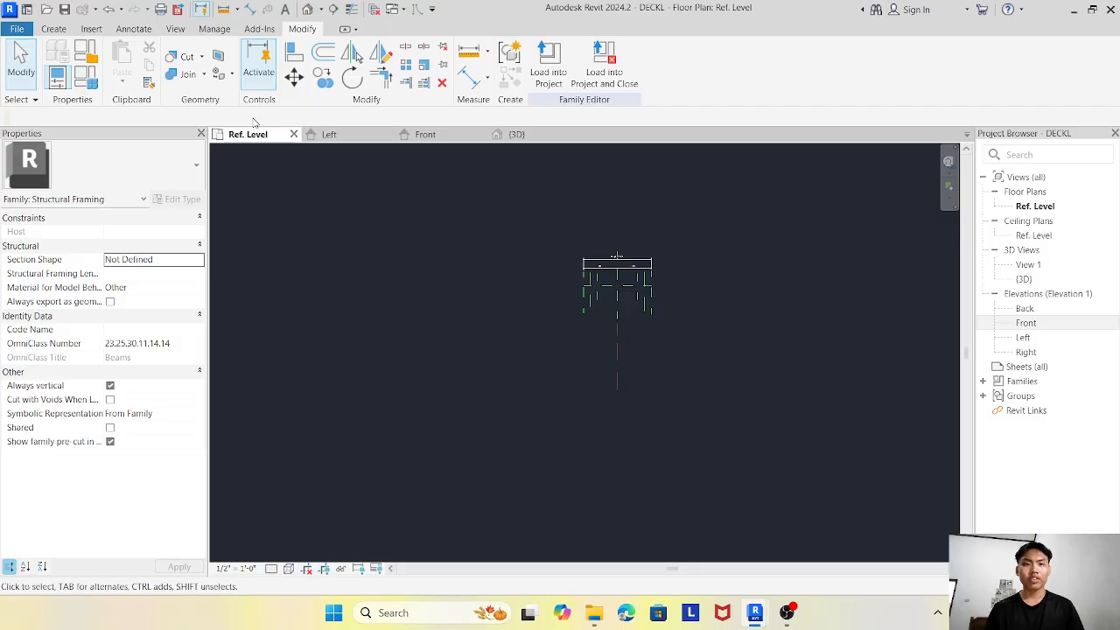
pyautogui.click(93, 30)
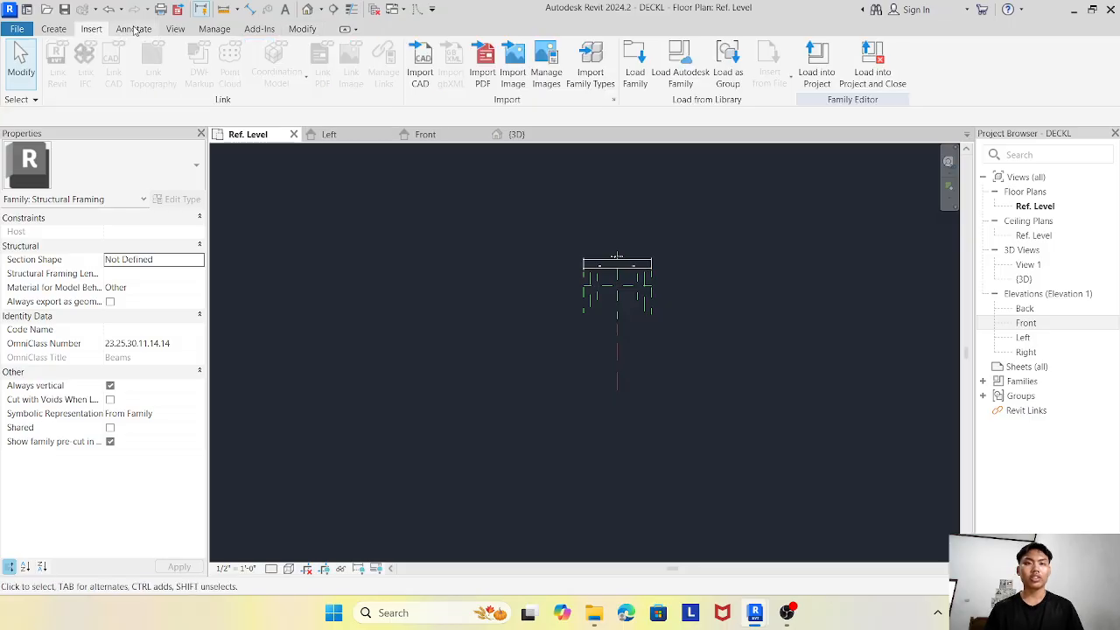
pyautogui.click(421, 69)
pyautogui.click(806, 99)
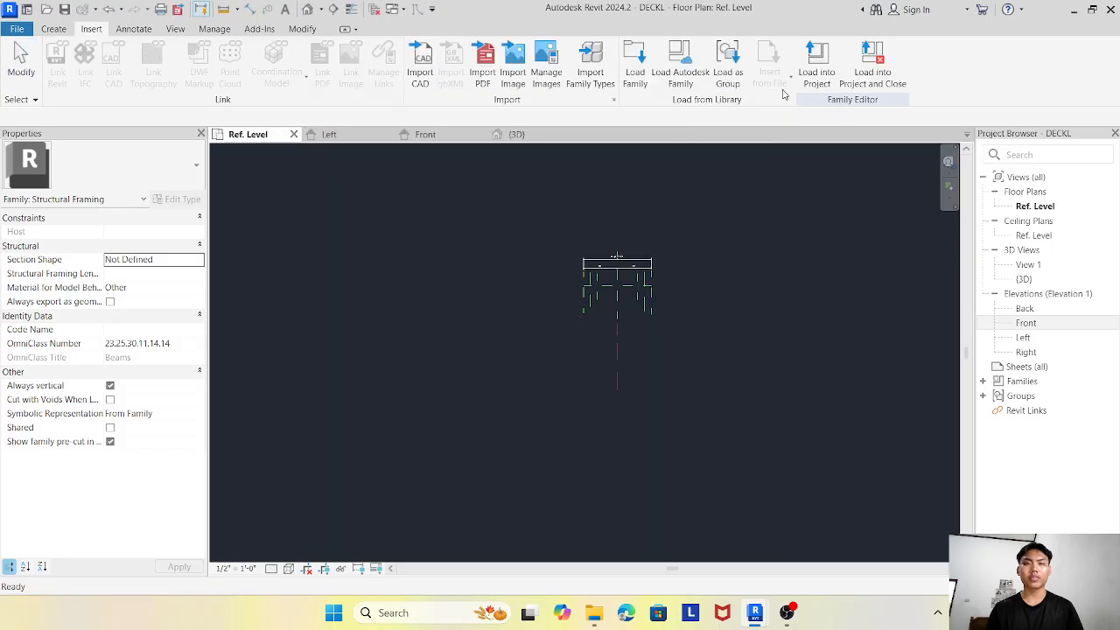
# Import 07_Gambar_Elastomeric Bearing Pad.dwg into the Left elevation with origin-to-internal-origin positioning, placed at Level : Ref. Level.
pyautogui.click(331, 134)
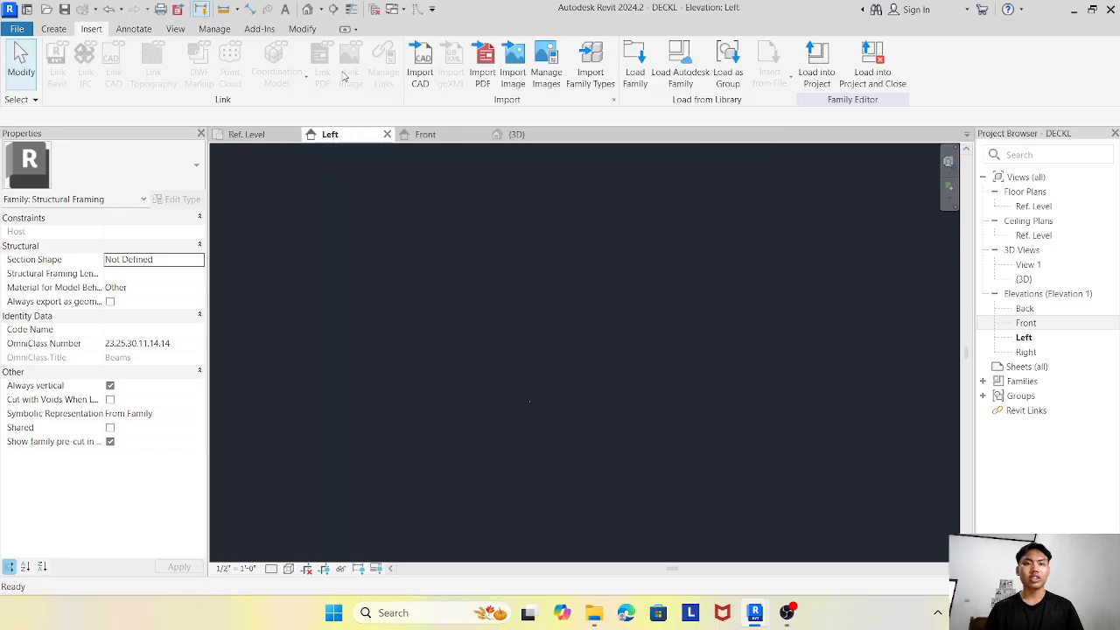
pyautogui.click(421, 68)
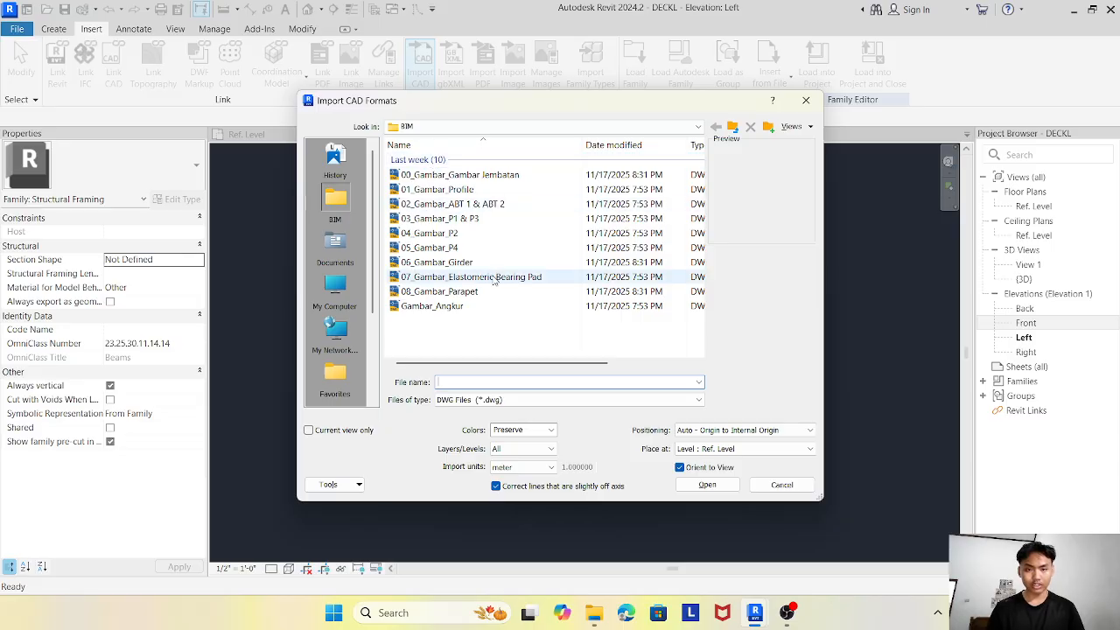
pyautogui.click(483, 277)
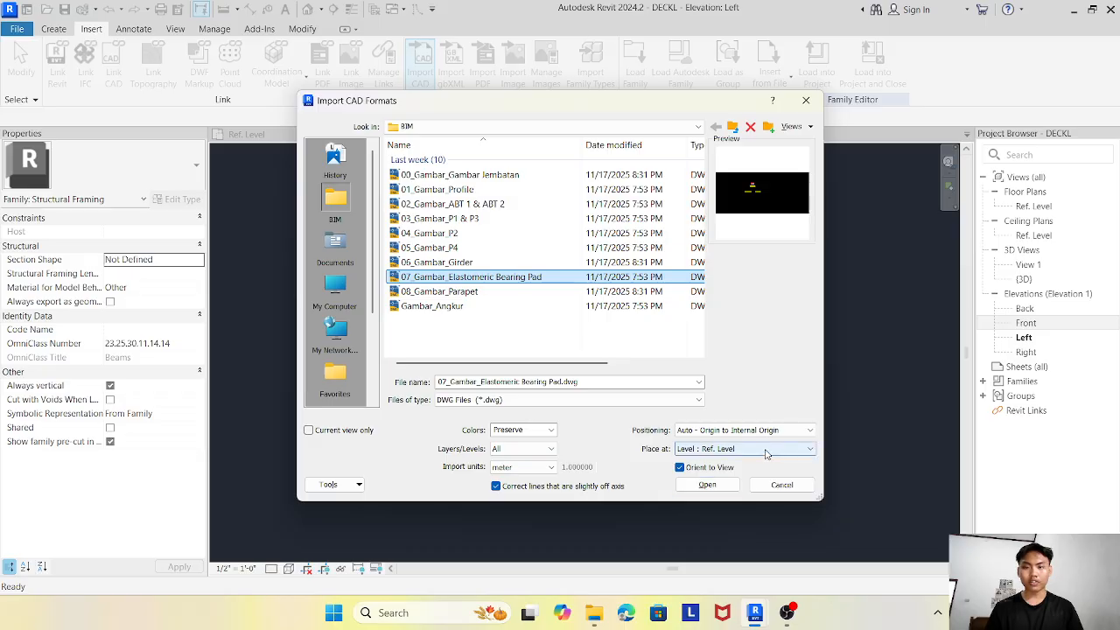
pyautogui.click(733, 451)
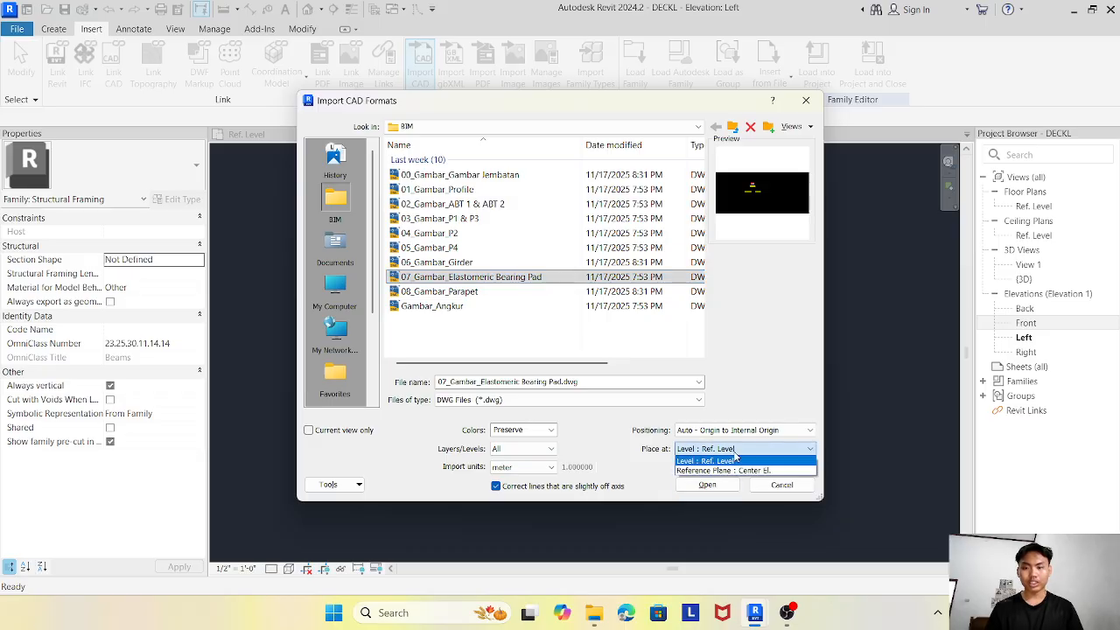
pyautogui.click(735, 460)
pyautogui.click(707, 485)
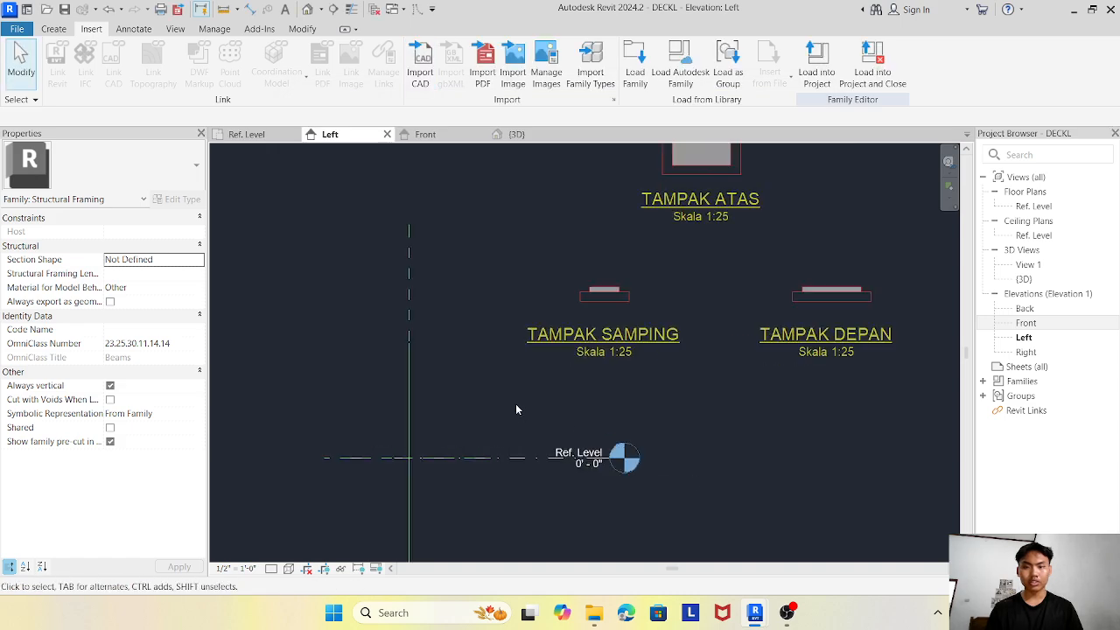
# Start an extrusion in the Left elevation with its work plane set to Reference Plane : Left.
pyautogui.scroll(-3, 515, 403)
pyautogui.scroll(5, 575, 357)
pyautogui.scroll(-2, 575, 358)
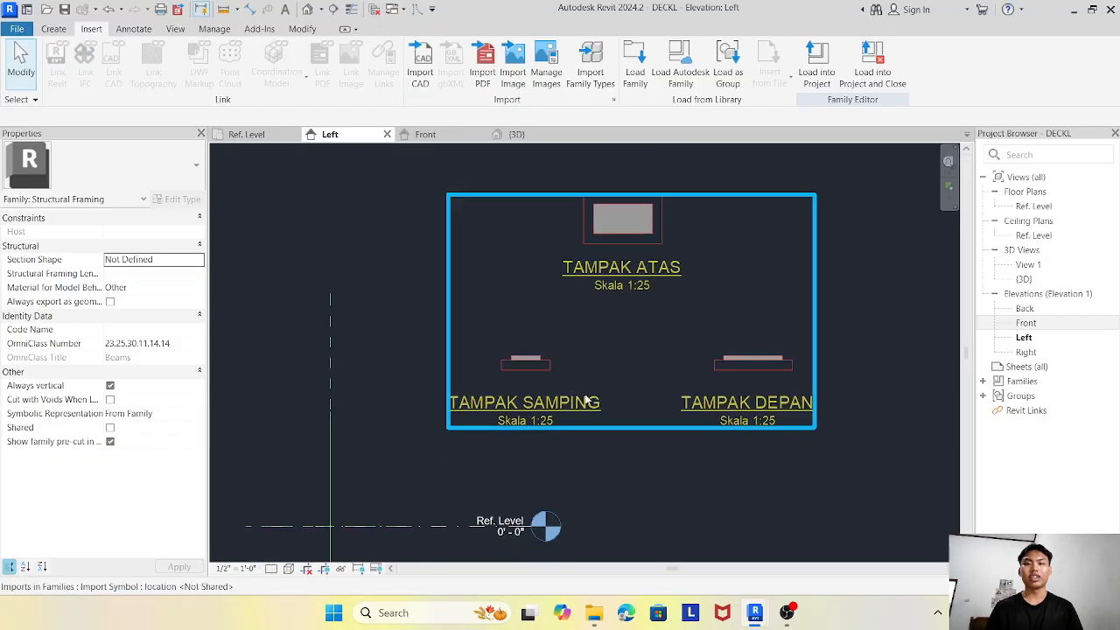
pyautogui.scroll(-2, 673, 355)
pyautogui.moveTo(673, 355); pyautogui.dragTo(652, 416, button='middle')
pyautogui.scroll(1, 652, 416)
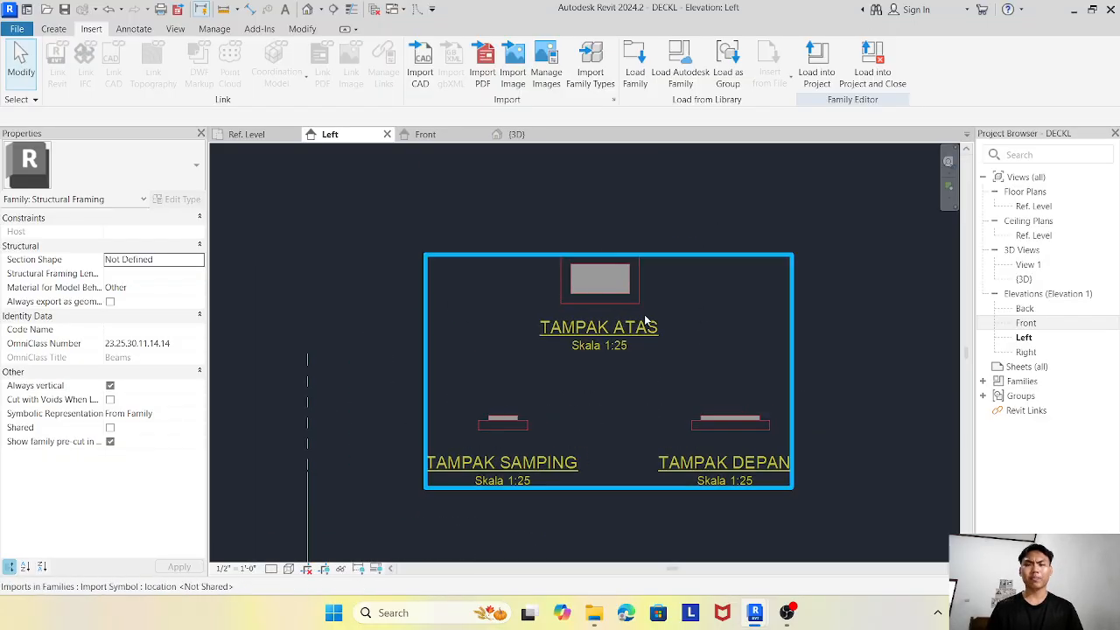
pyautogui.scroll(2, 505, 438)
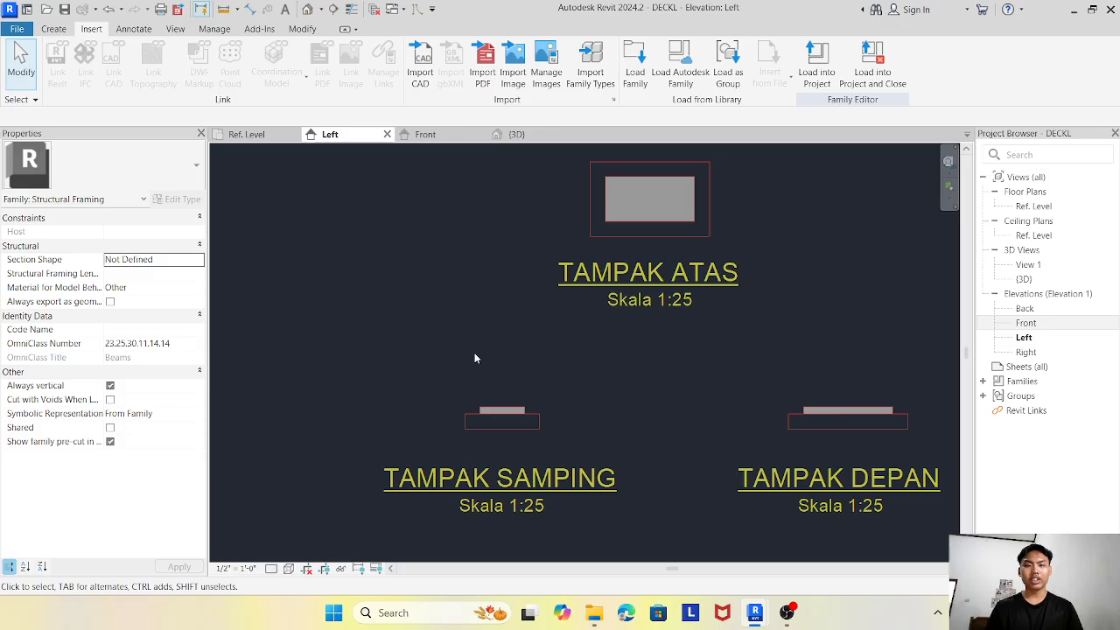
pyautogui.click(53, 29)
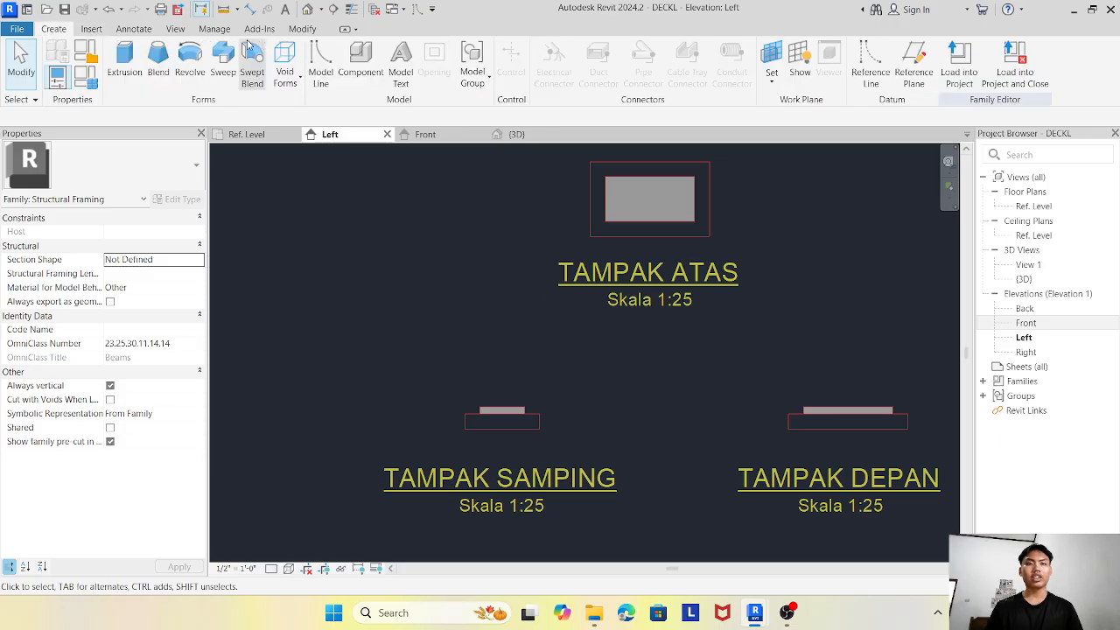
pyautogui.click(125, 59)
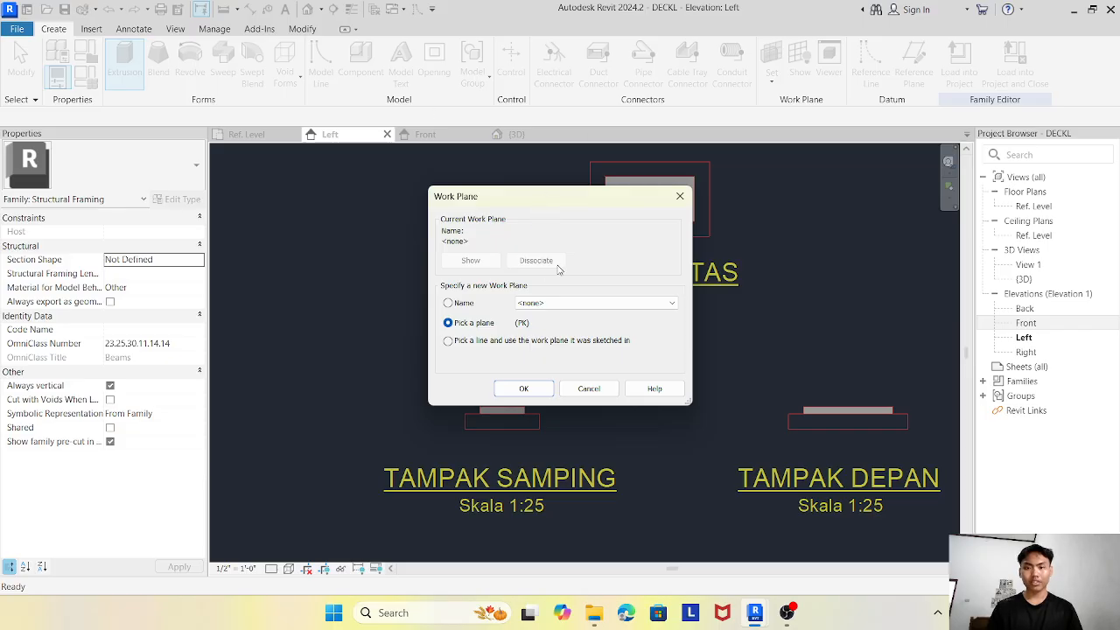
pyautogui.click(663, 304)
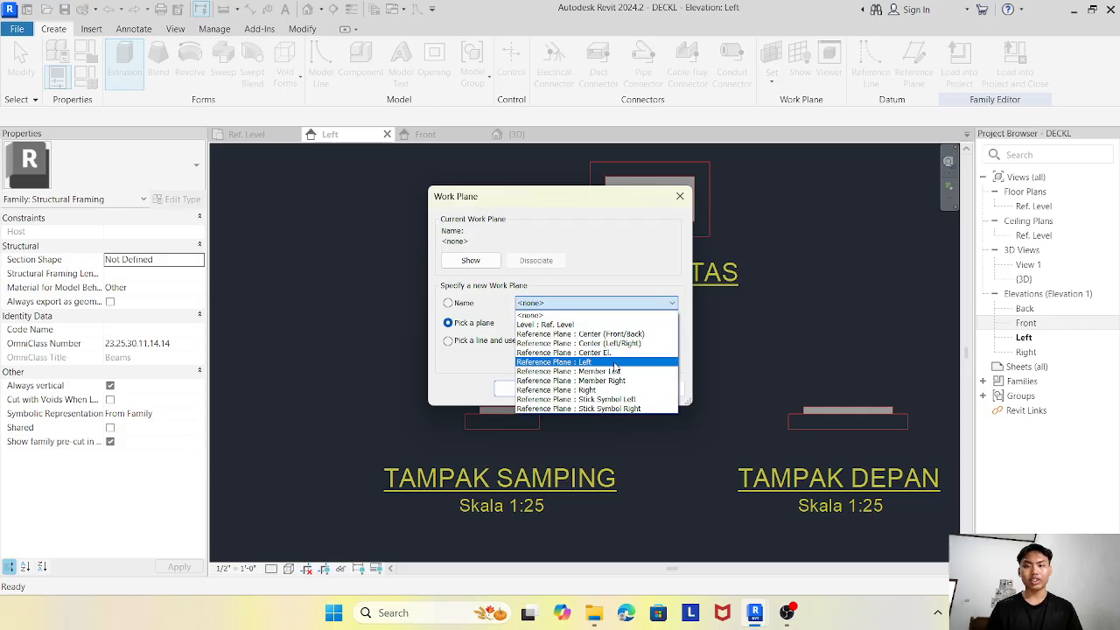
pyautogui.click(615, 364)
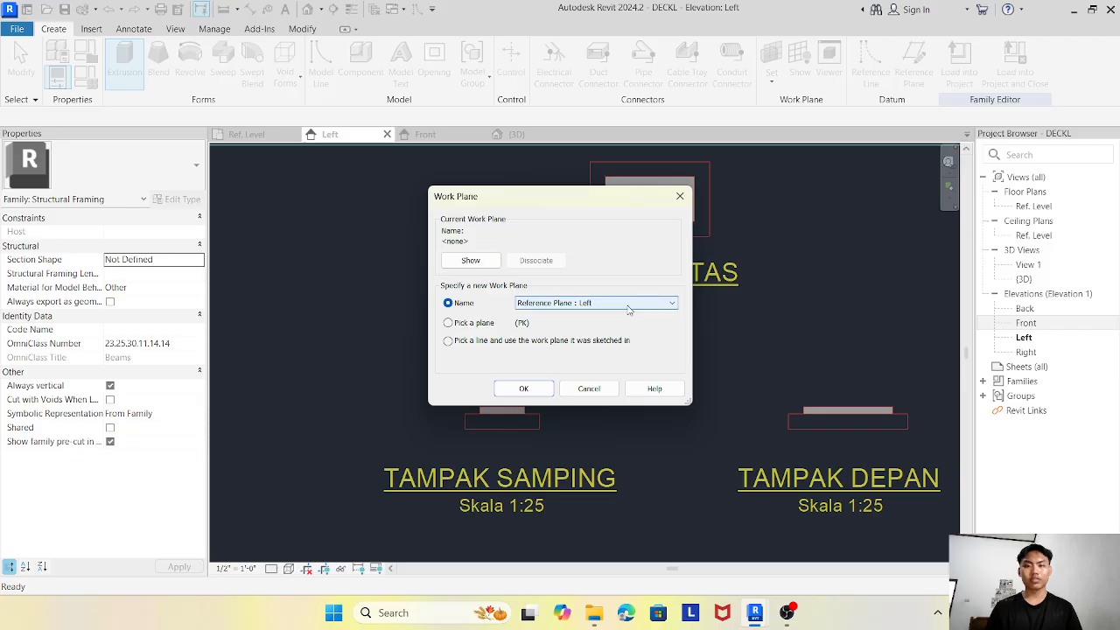
pyautogui.click(523, 388)
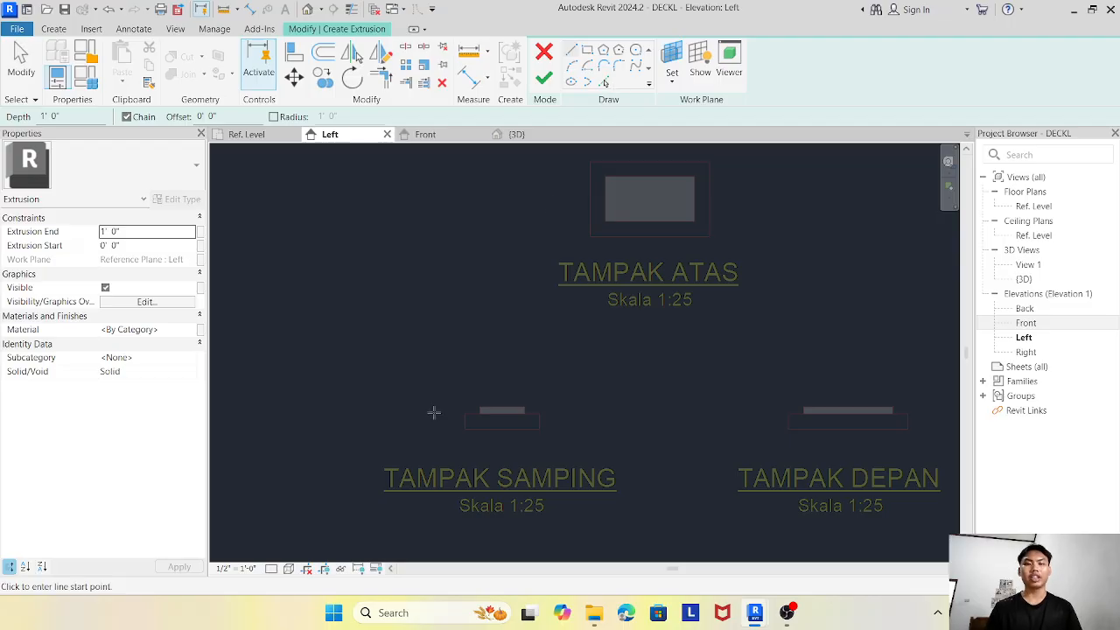
# Extrude the lower rectangle of the TAMPAK SAMPING view by picking its CAD outline, with a depth of 1' 0".
pyautogui.scroll(4, 433, 412)
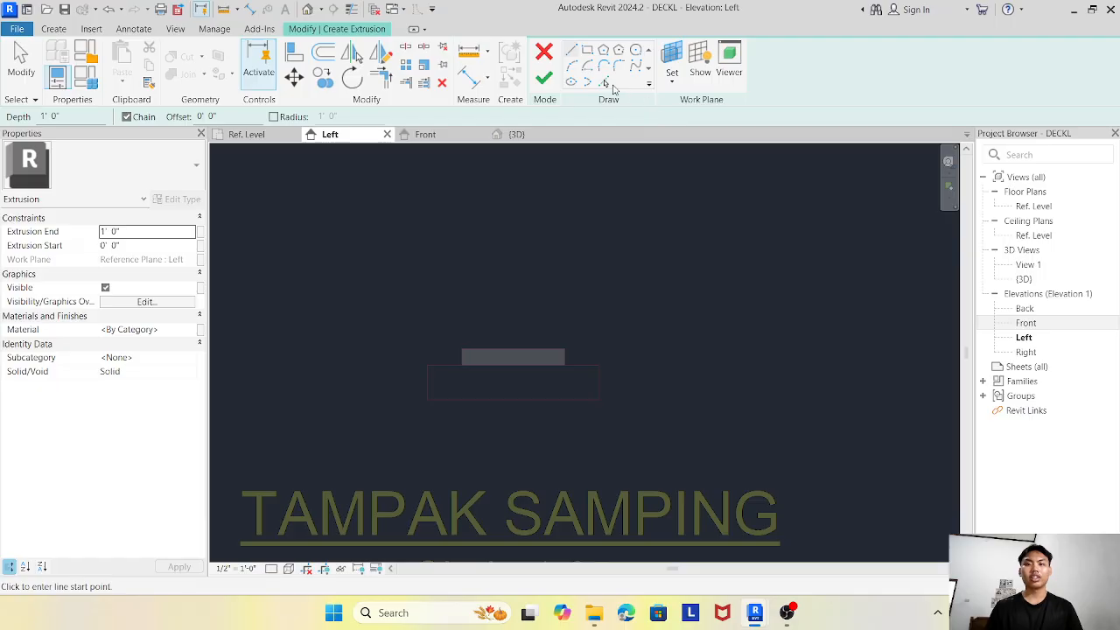
pyautogui.click(603, 83)
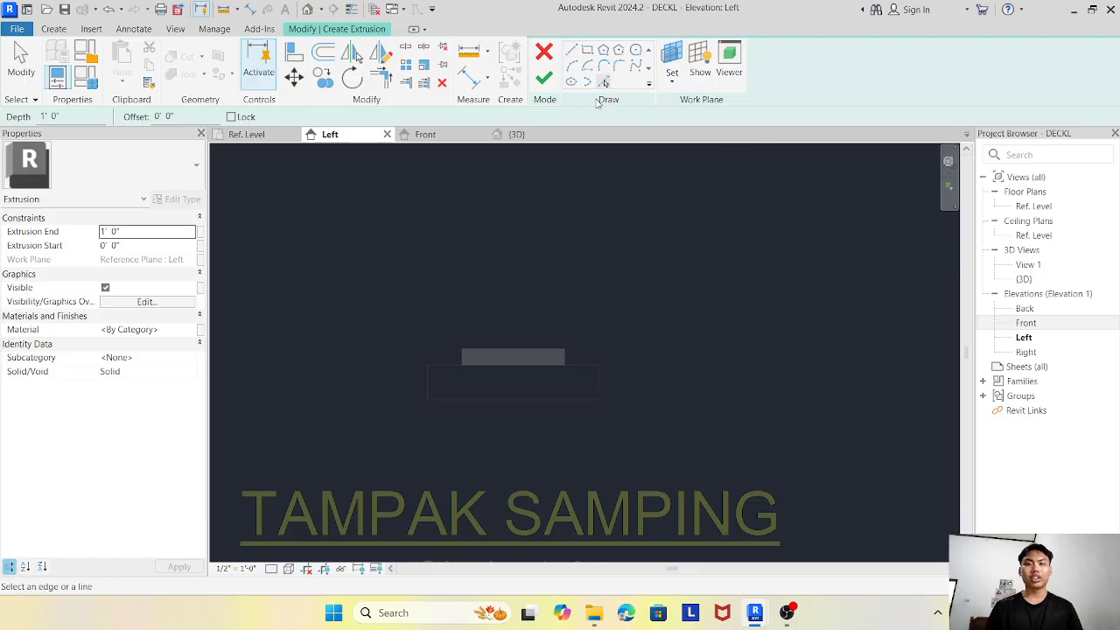
pyautogui.click(425, 386)
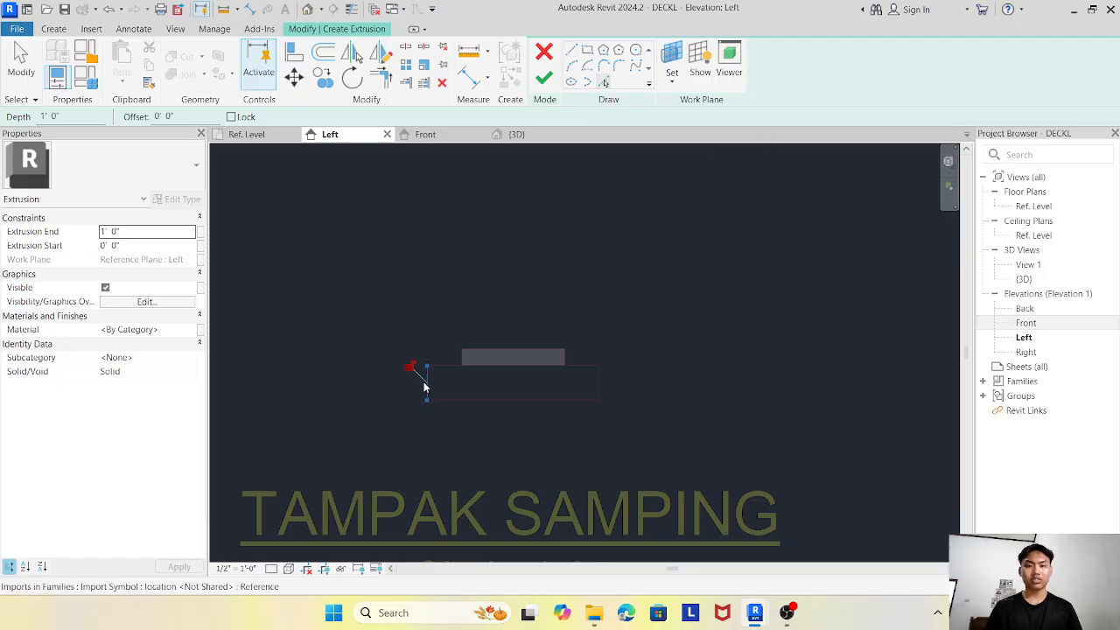
pyautogui.click(440, 374)
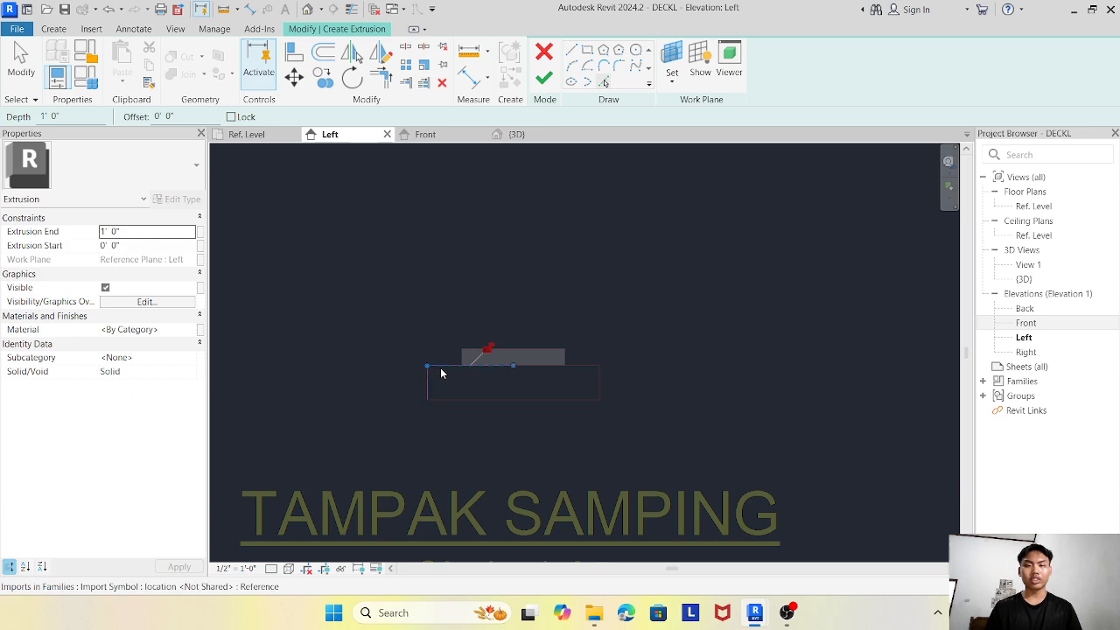
pyautogui.click(577, 371)
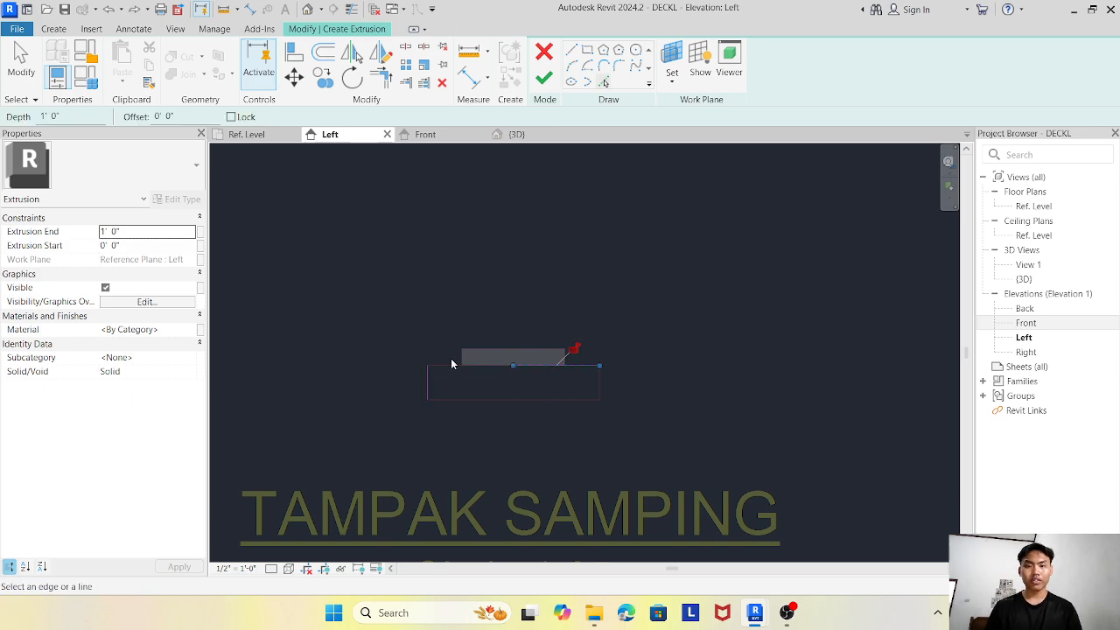
pyautogui.click(598, 387)
pyautogui.click(569, 400)
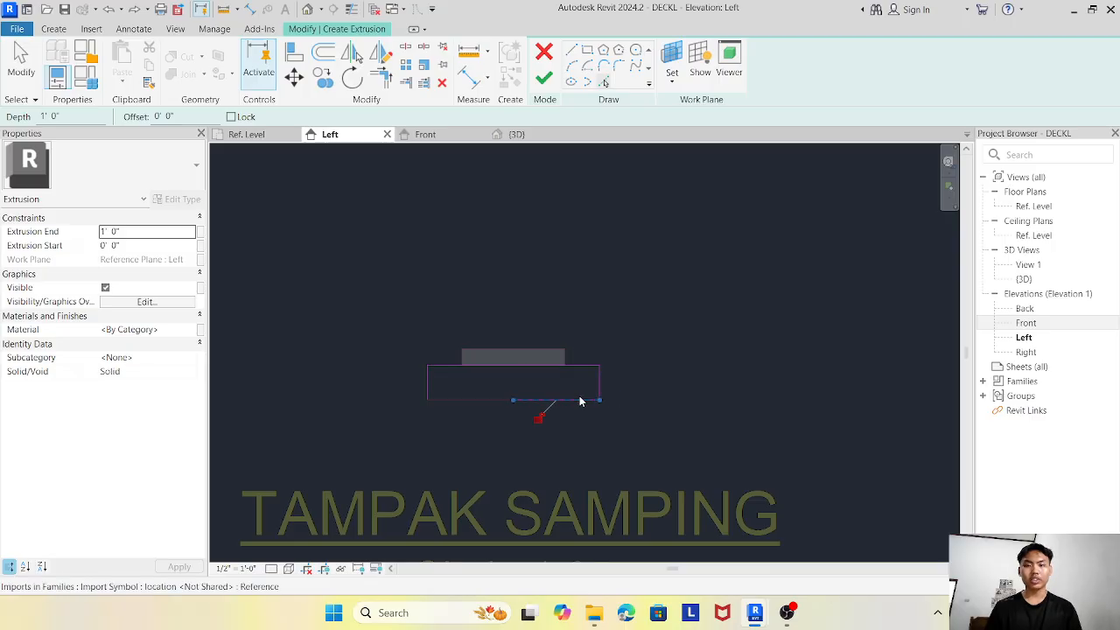
pyautogui.click(469, 400)
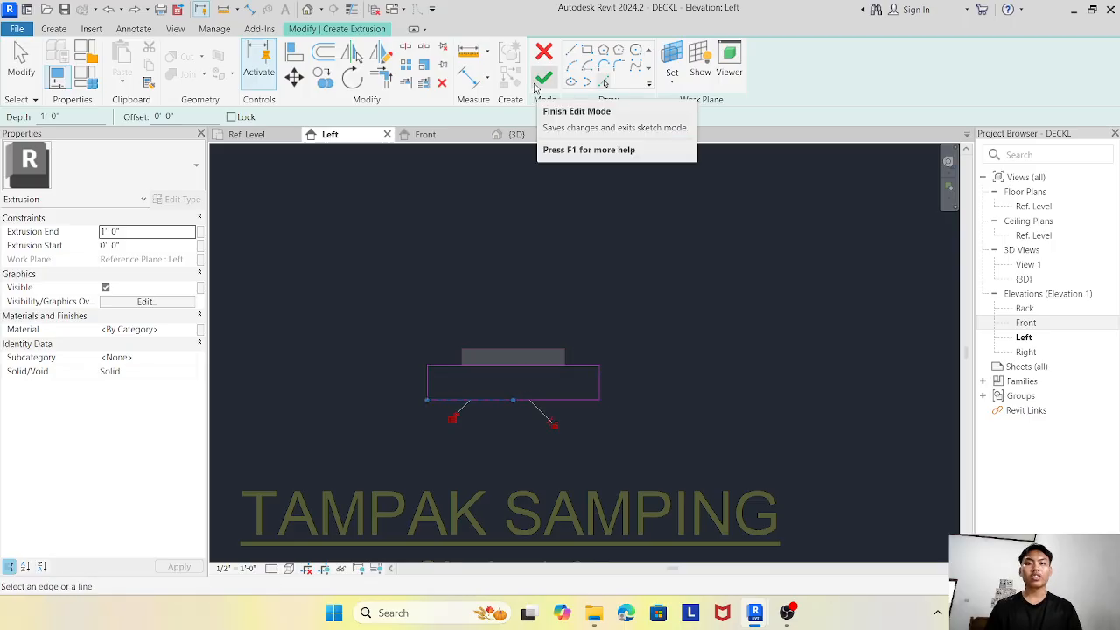
pyautogui.click(544, 77)
# Move the pad extrusion by its bottom midpoint to the reference line endpoint where the vertical centre plane meets Ref. Level.
pyautogui.scroll(-4, 513, 294)
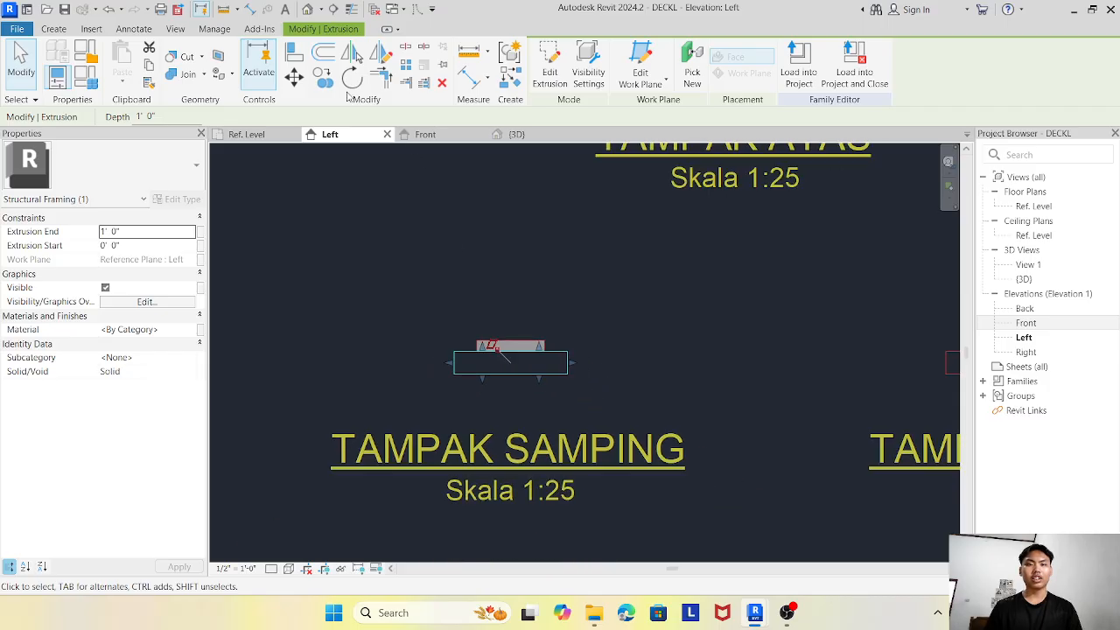
pyautogui.click(294, 77)
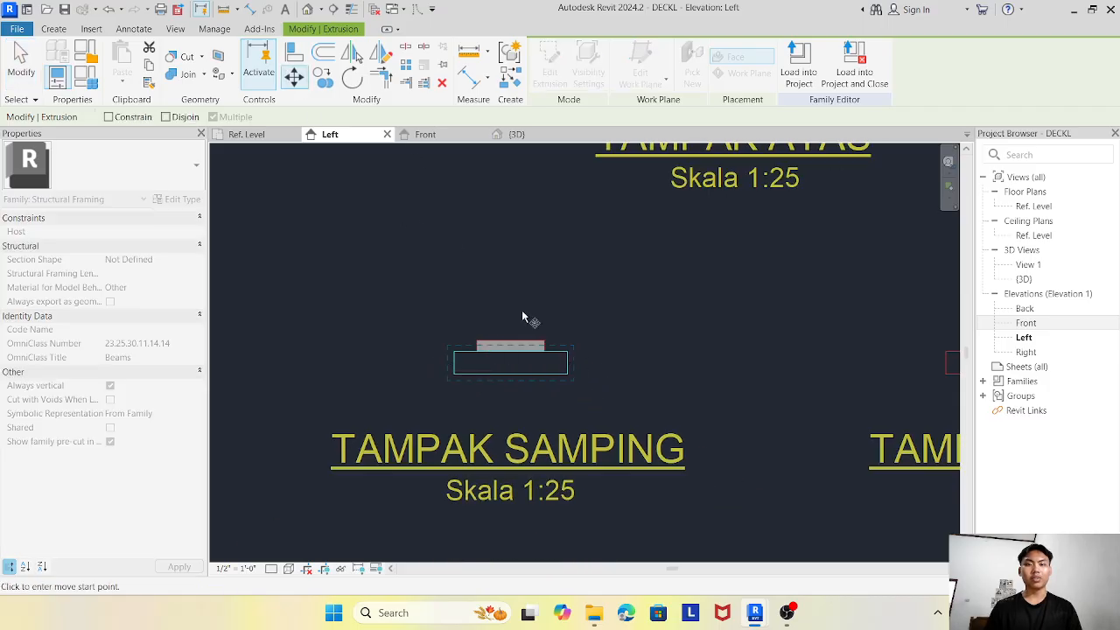
pyautogui.click(513, 373)
pyautogui.scroll(-2, 453, 427)
pyautogui.scroll(4, 443, 455)
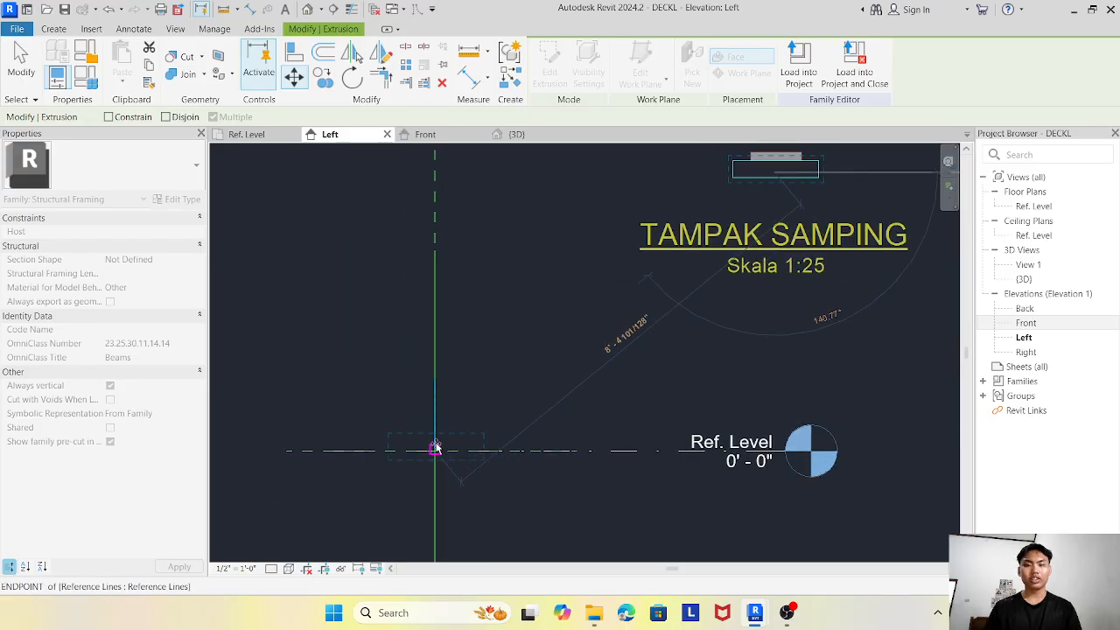
pyautogui.press('Escape')
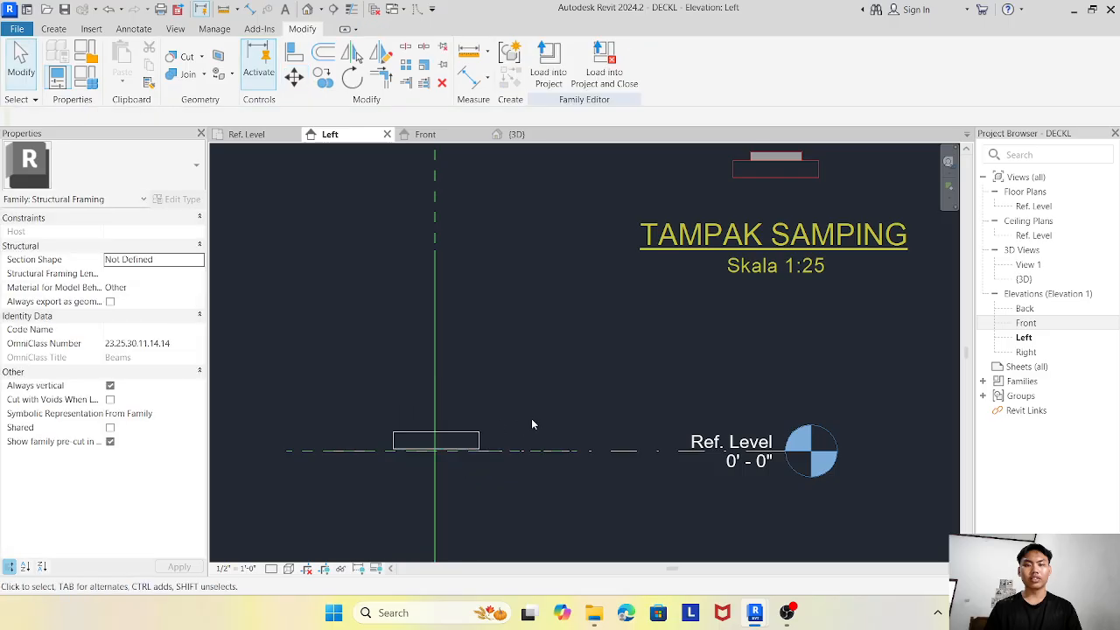
# Import 07_Gambar_Elastomeric Bearing Pad.dwg into the Ref. Level floor plan with origin-to-internal-origin positioning, placed at Level : Ref. Level.
pyautogui.scroll(3, 470, 414)
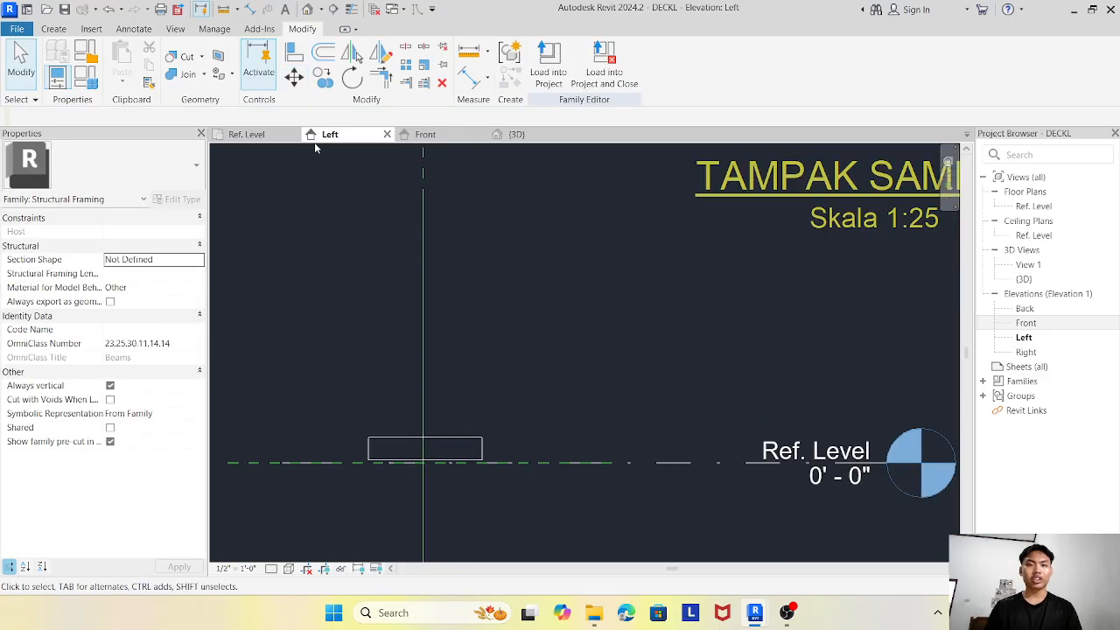
pyautogui.click(249, 134)
pyautogui.scroll(4, 577, 302)
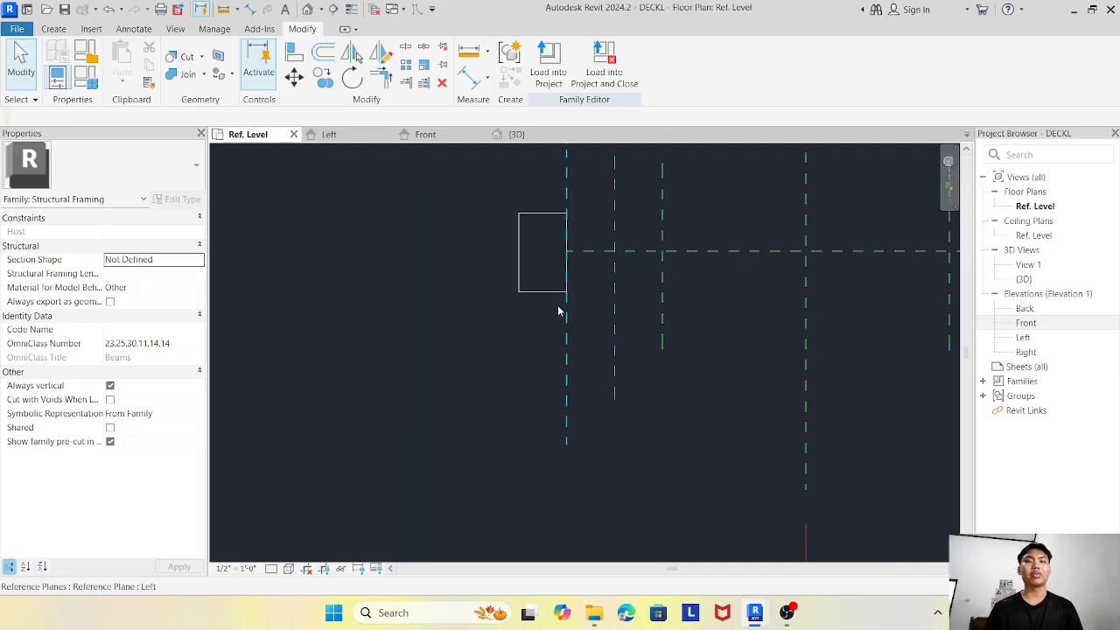
pyautogui.scroll(-2, 557, 310)
pyautogui.scroll(-2, 417, 249)
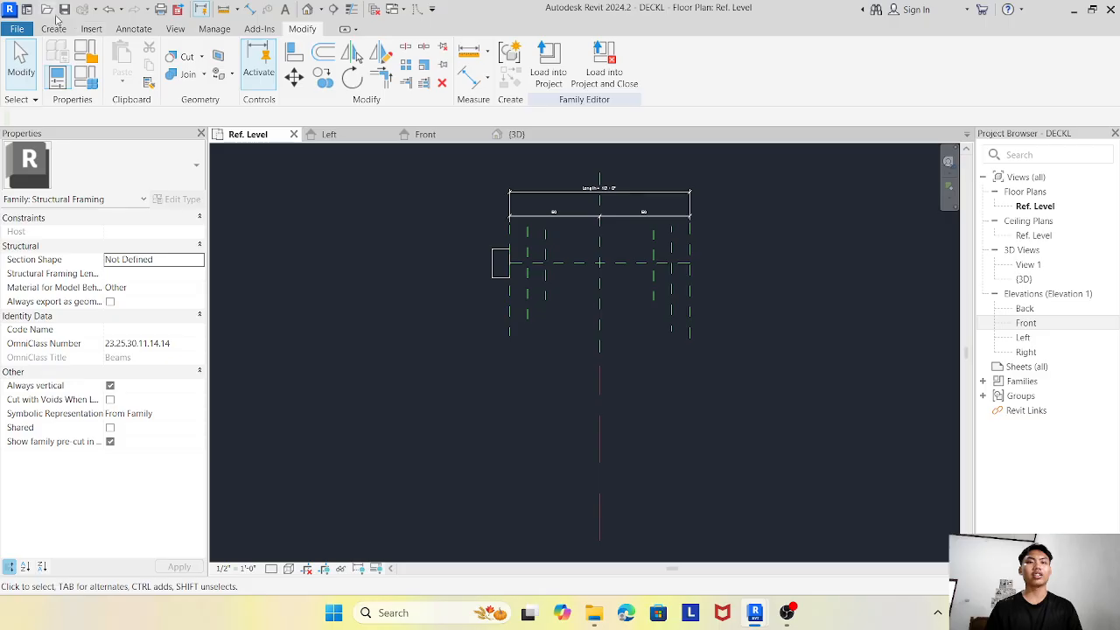
pyautogui.click(92, 30)
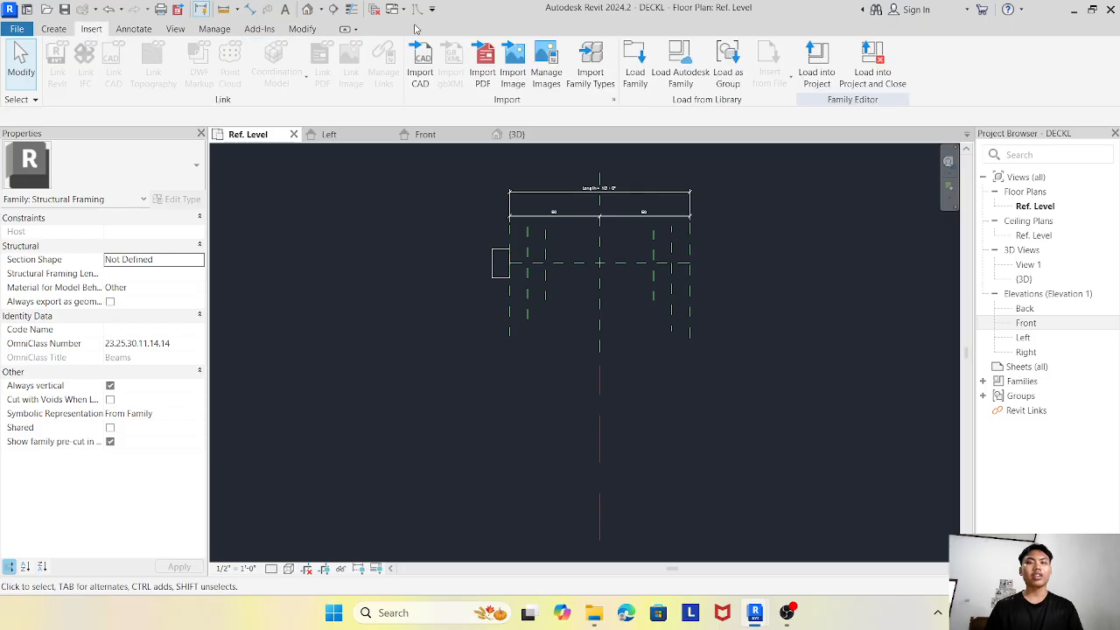
pyautogui.click(422, 72)
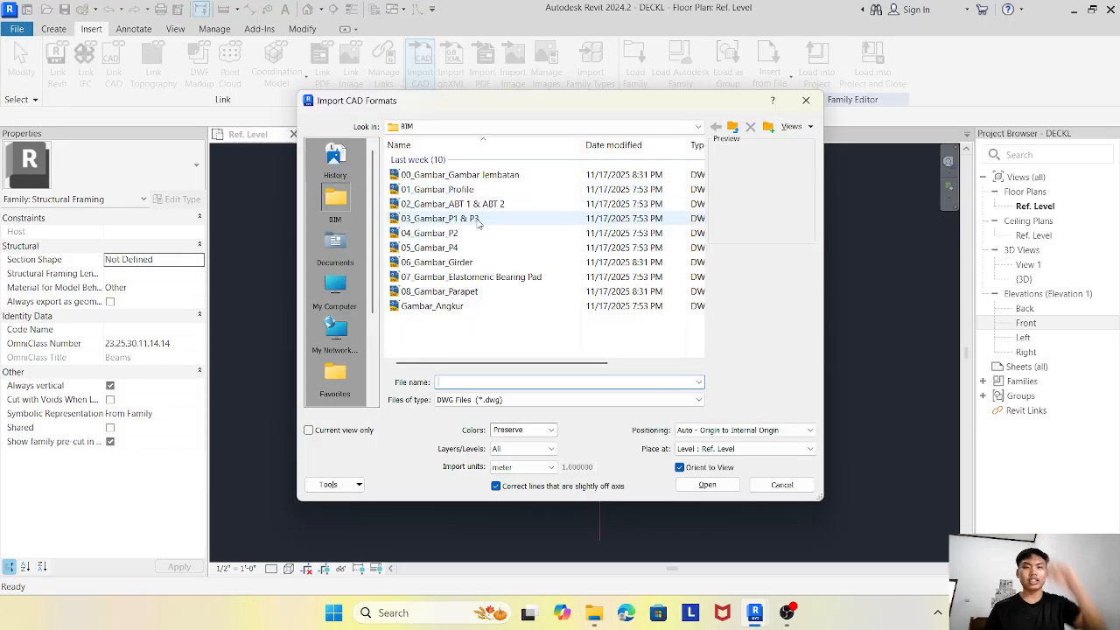
pyautogui.click(469, 279)
pyautogui.click(689, 488)
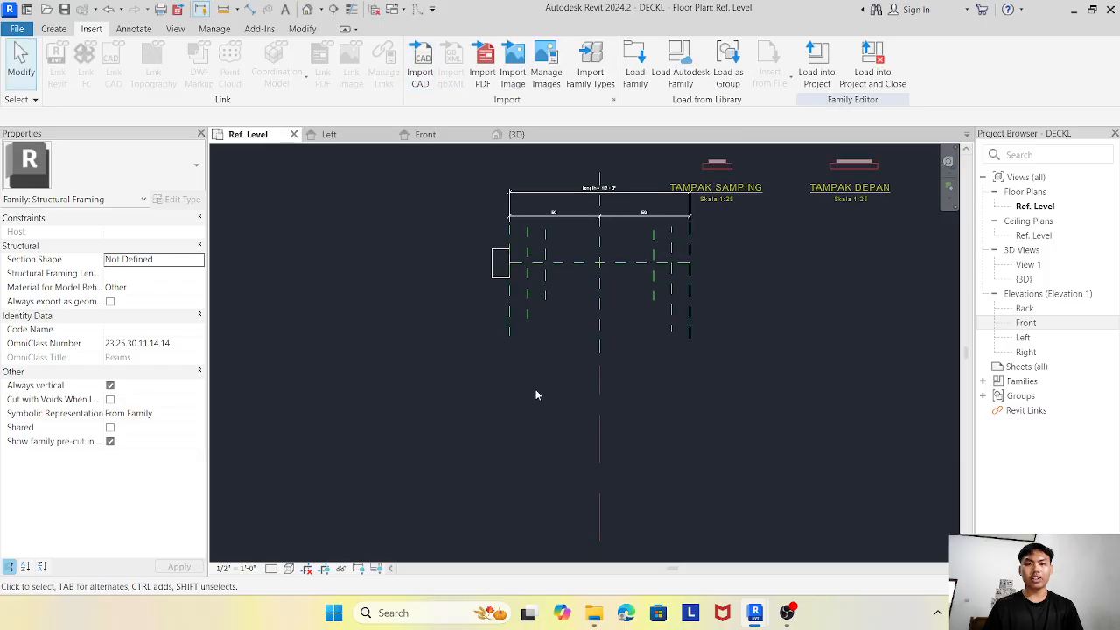
# Try to move the imported bearing pad drawing so the TAMPAK ATAS outline aligns with the extension of the Center (Front/Back) reference plane.
pyautogui.scroll(-3, 672, 340)
pyautogui.scroll(2, 680, 347)
pyautogui.scroll(2, 680, 348)
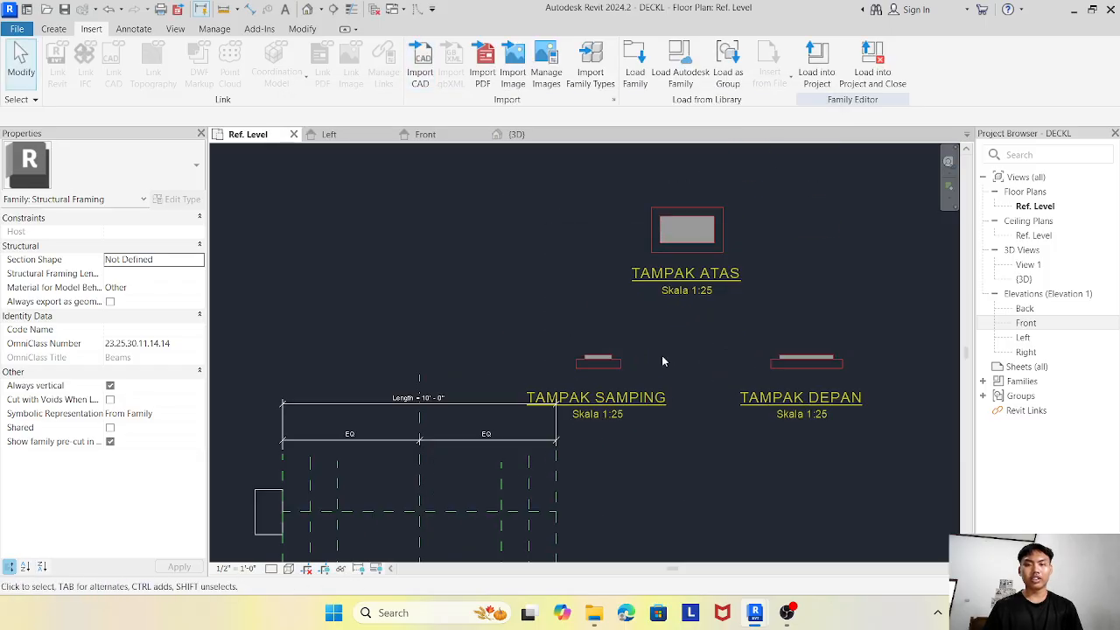
pyautogui.moveTo(603, 440); pyautogui.dragTo(638, 385, button='middle')
pyautogui.click(703, 234)
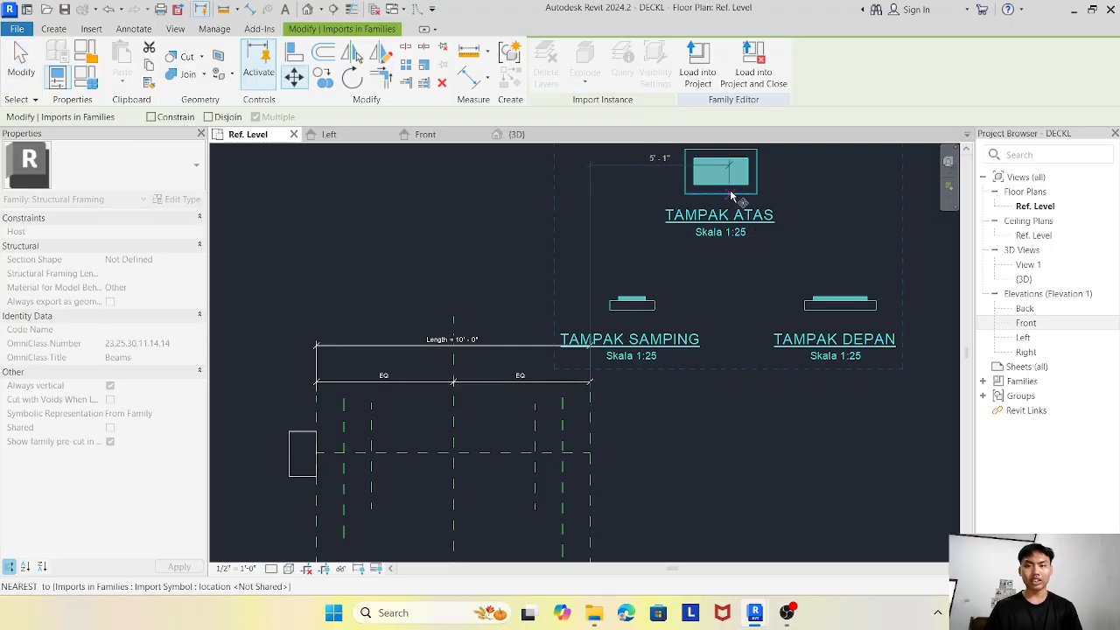
pyautogui.click(721, 195)
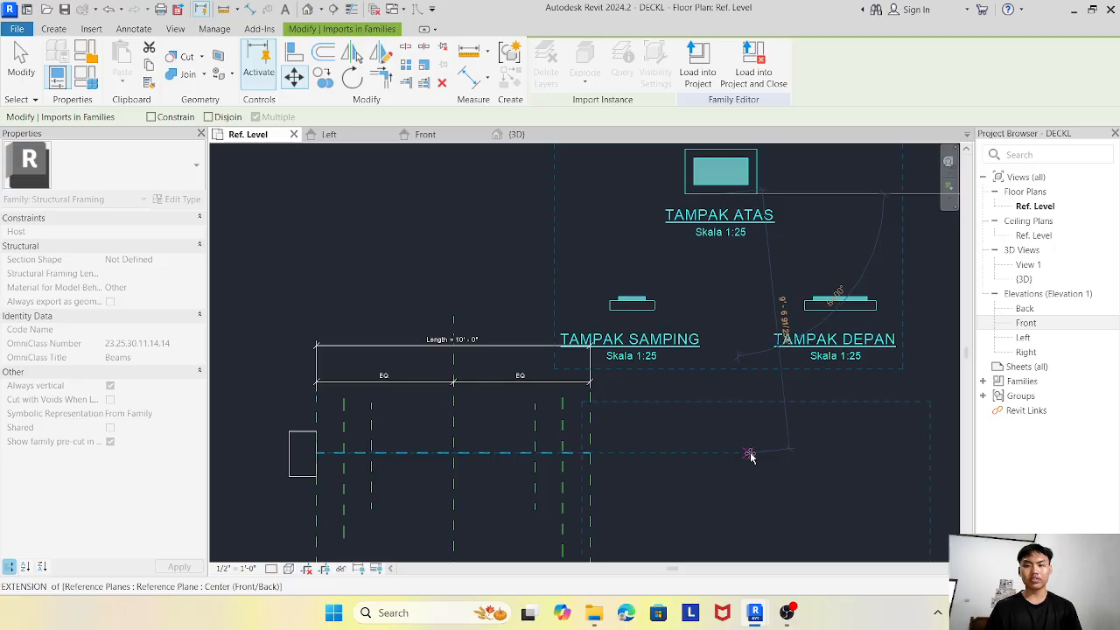
pyautogui.click(758, 457)
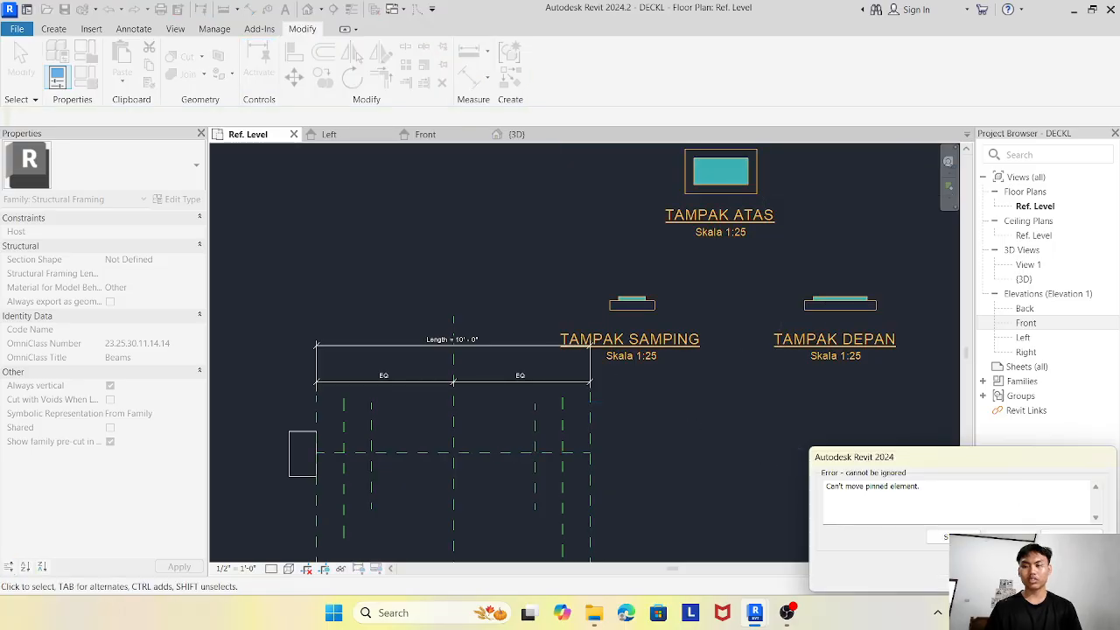
pyautogui.press('Escape')
# Unpin the imported bearing pad drawing and move it down so TAMPAK ATAS lies beside the reference planes, near the Center (Front/Back) line.
pyautogui.click(758, 234)
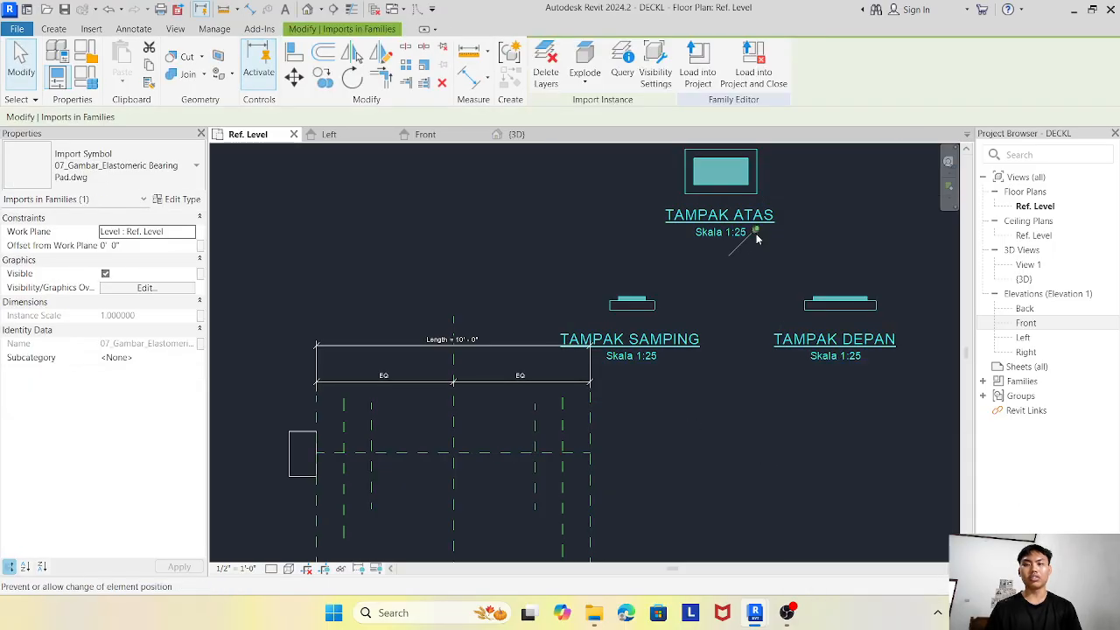
pyautogui.click(756, 232)
pyautogui.click(294, 79)
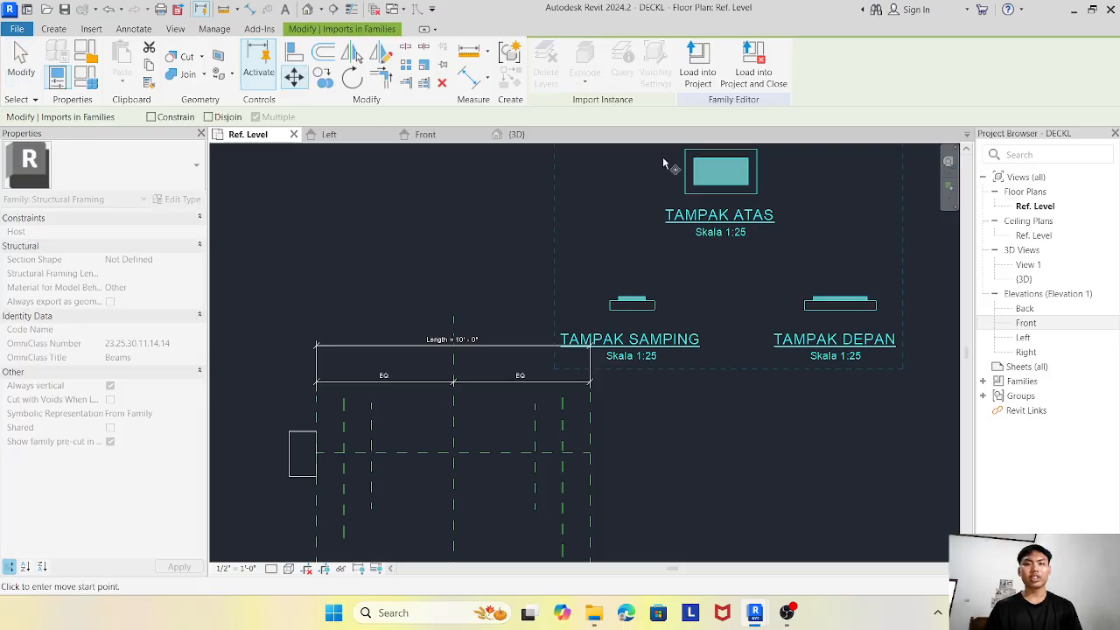
pyautogui.click(762, 454)
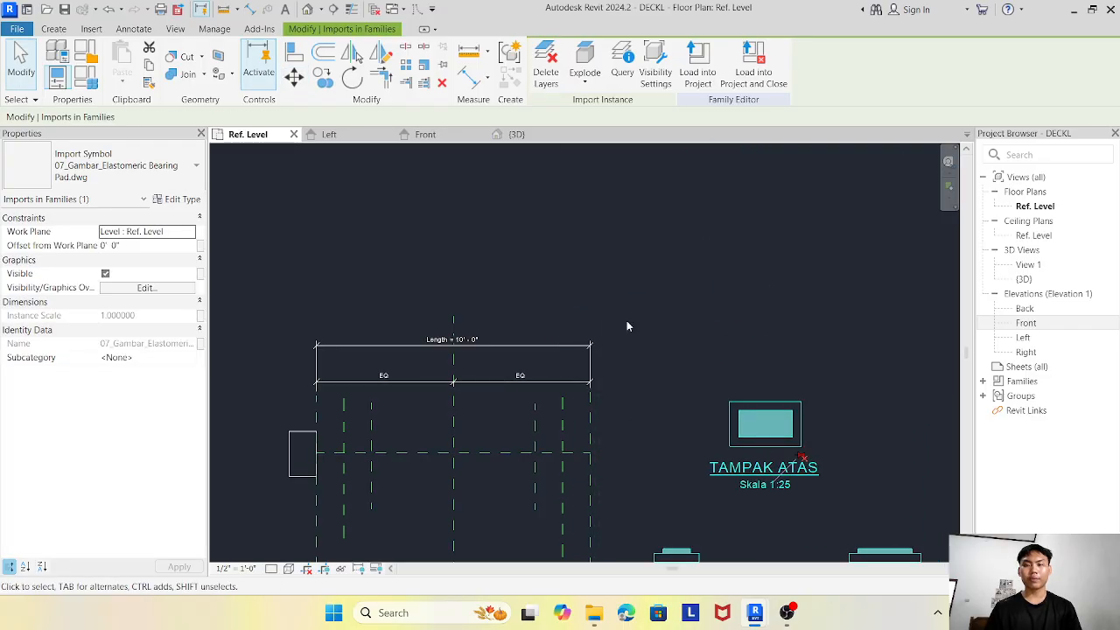
pyautogui.click(628, 325)
# Delete the existing pad extrusion at the outer end of the Center (Front/Back) reference plane.
pyautogui.scroll(-3, 584, 348)
pyautogui.moveTo(459, 419); pyautogui.dragTo(494, 366, button='middle')
pyautogui.scroll(3, 489, 369)
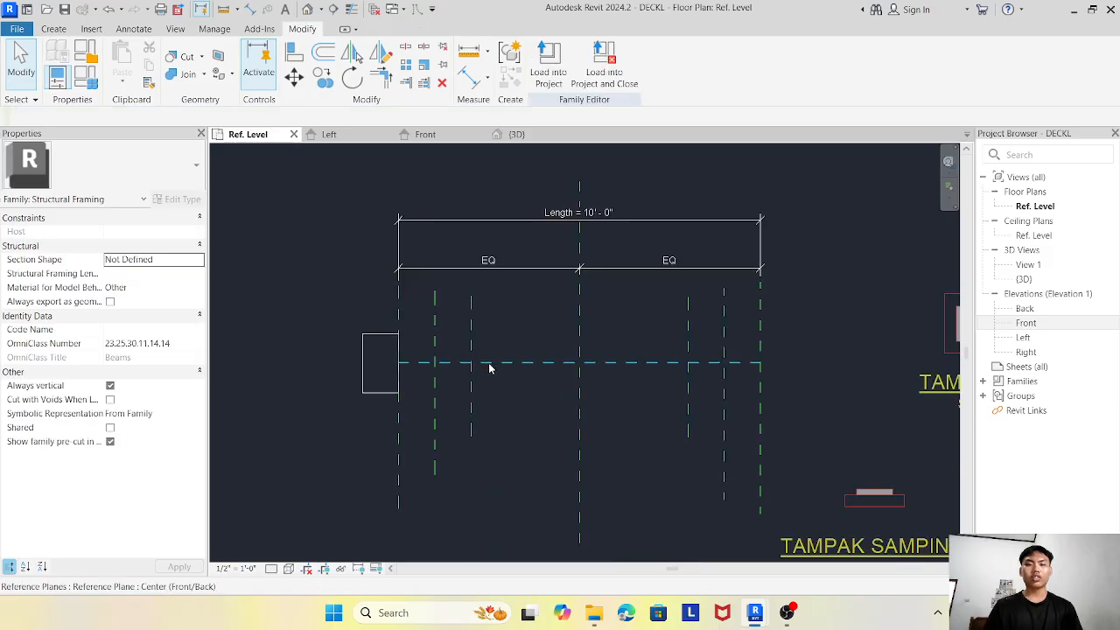
pyautogui.scroll(-1, 489, 369)
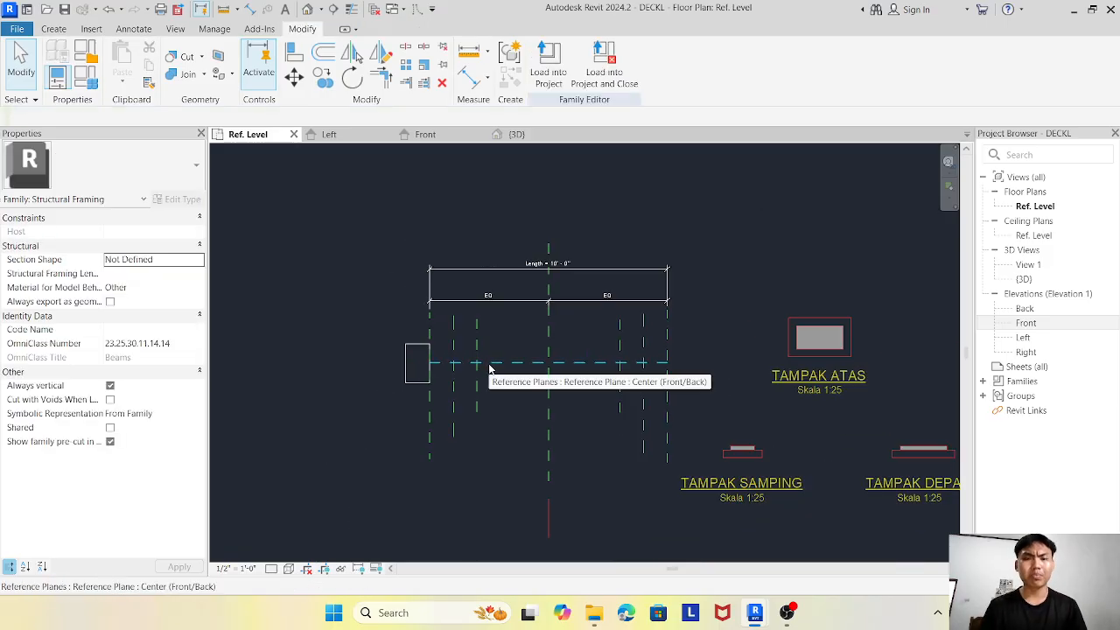
pyautogui.click(419, 348)
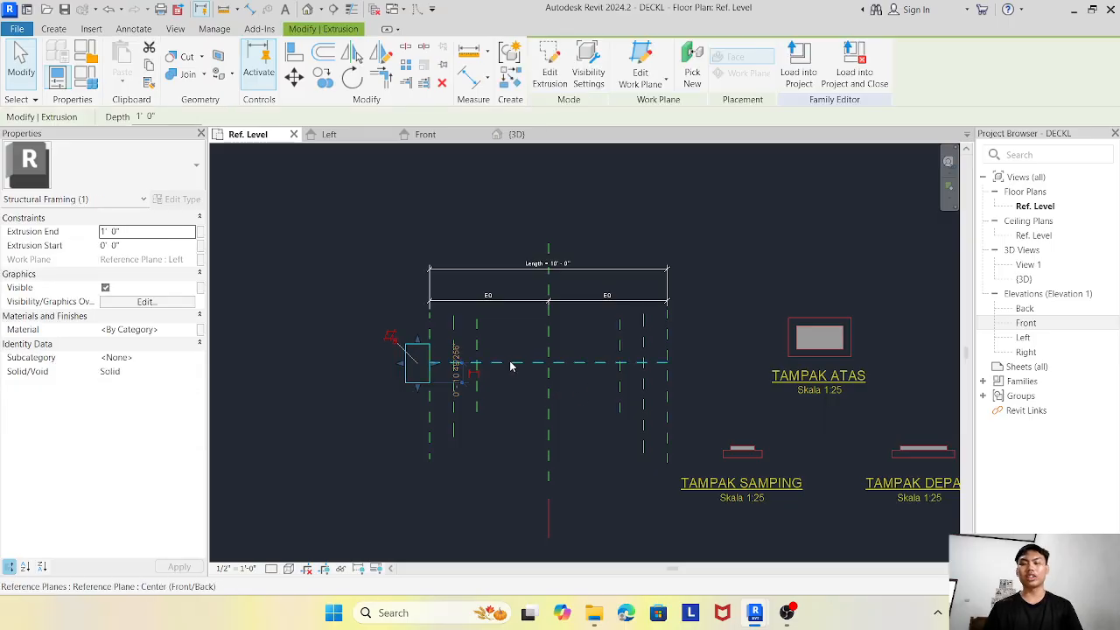
pyautogui.click(543, 381)
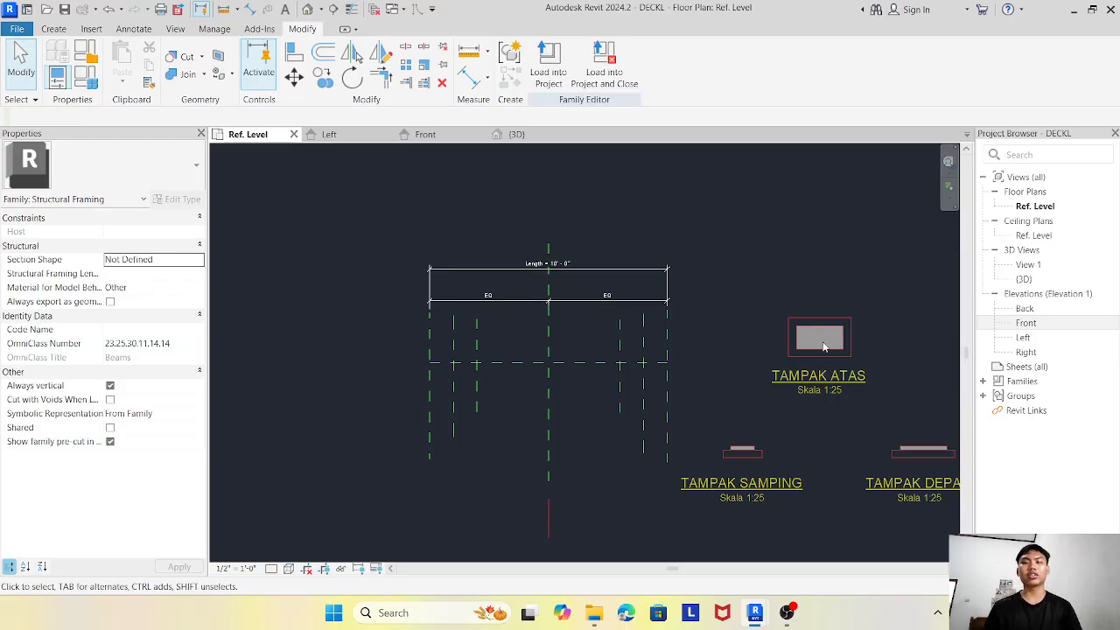
# Create an extrusion with a 1' 0" depth from the picked outer rectangle of the TAMPAK ATAS view on Ref. Level.
pyautogui.scroll(2, 823, 348)
pyautogui.moveTo(920, 427); pyautogui.dragTo(707, 318, button='middle')
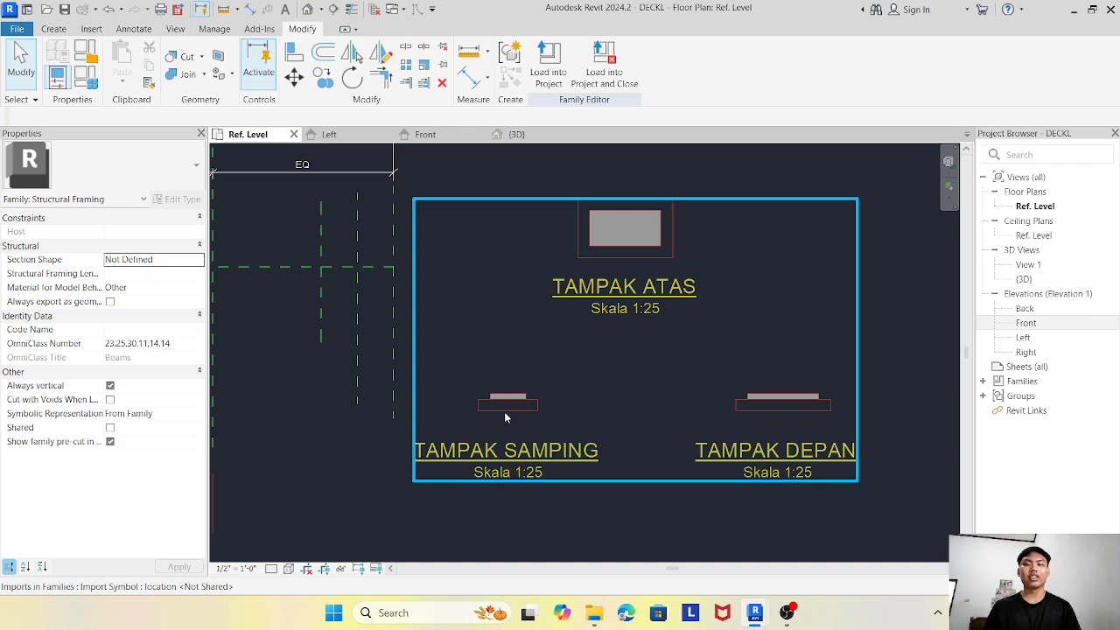
pyautogui.scroll(2, 582, 234)
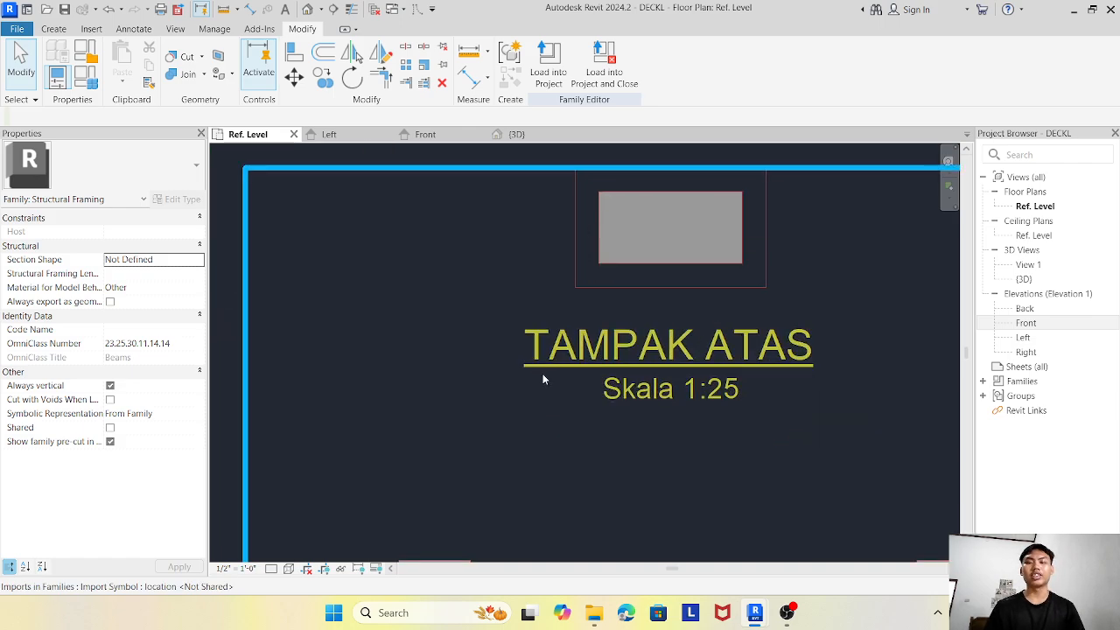
pyautogui.scroll(-3, 543, 374)
pyautogui.scroll(4, 519, 451)
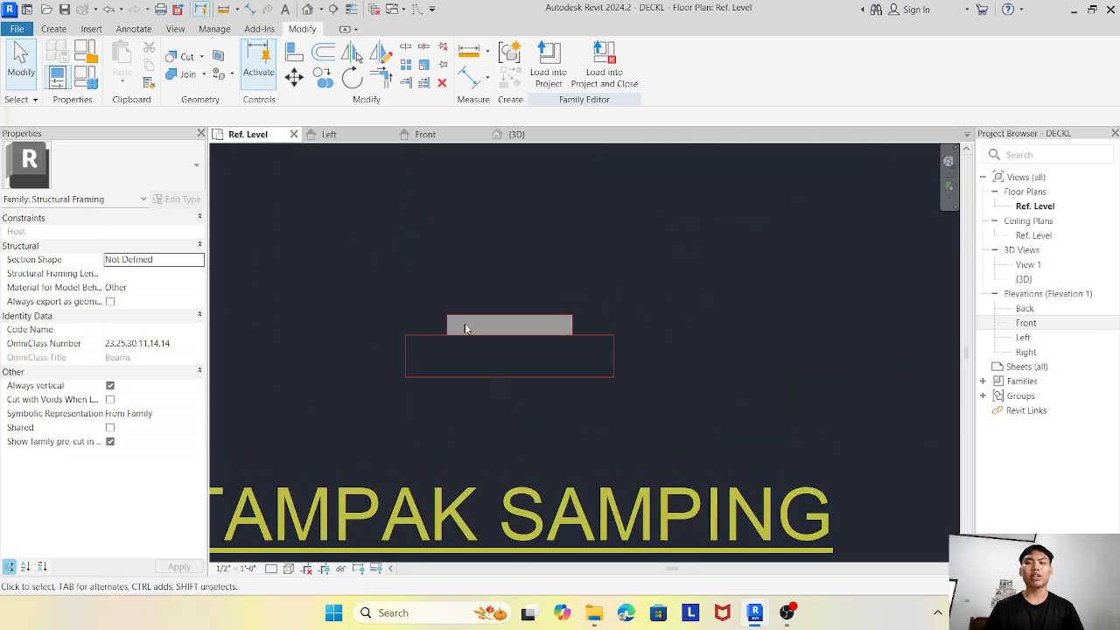
pyautogui.scroll(-5, 479, 309)
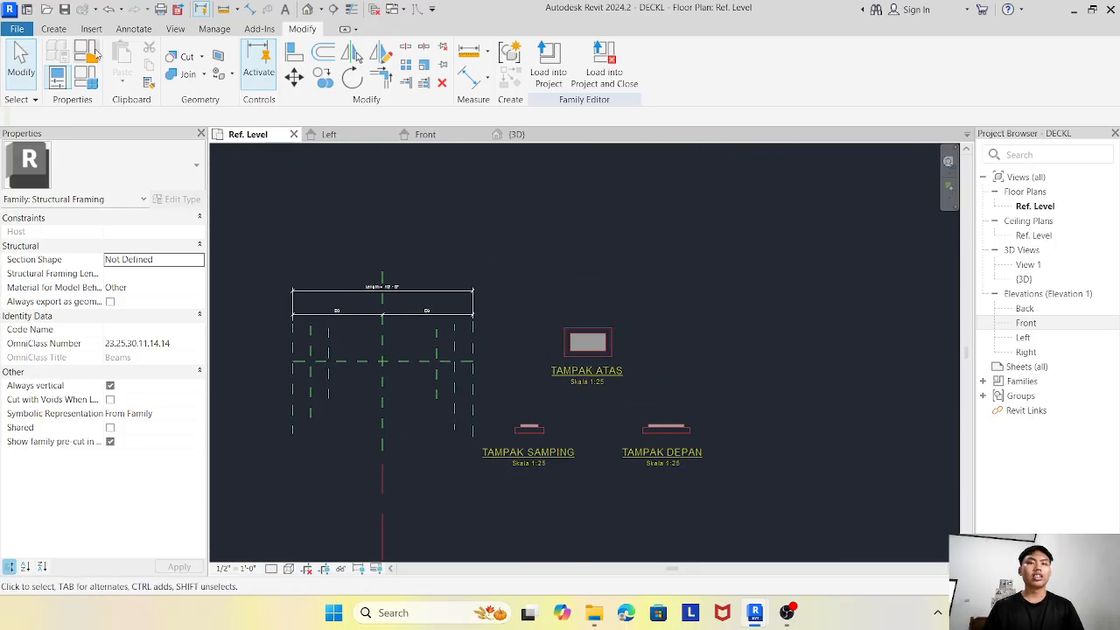
pyautogui.click(58, 30)
pyautogui.click(124, 61)
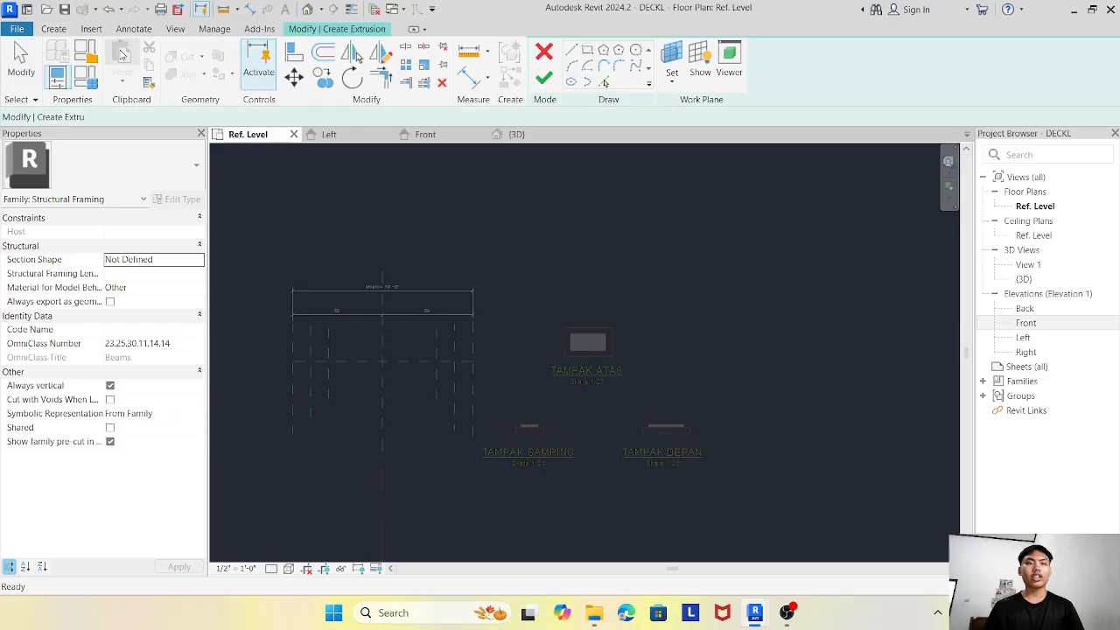
pyautogui.scroll(2, 541, 335)
pyautogui.click(605, 81)
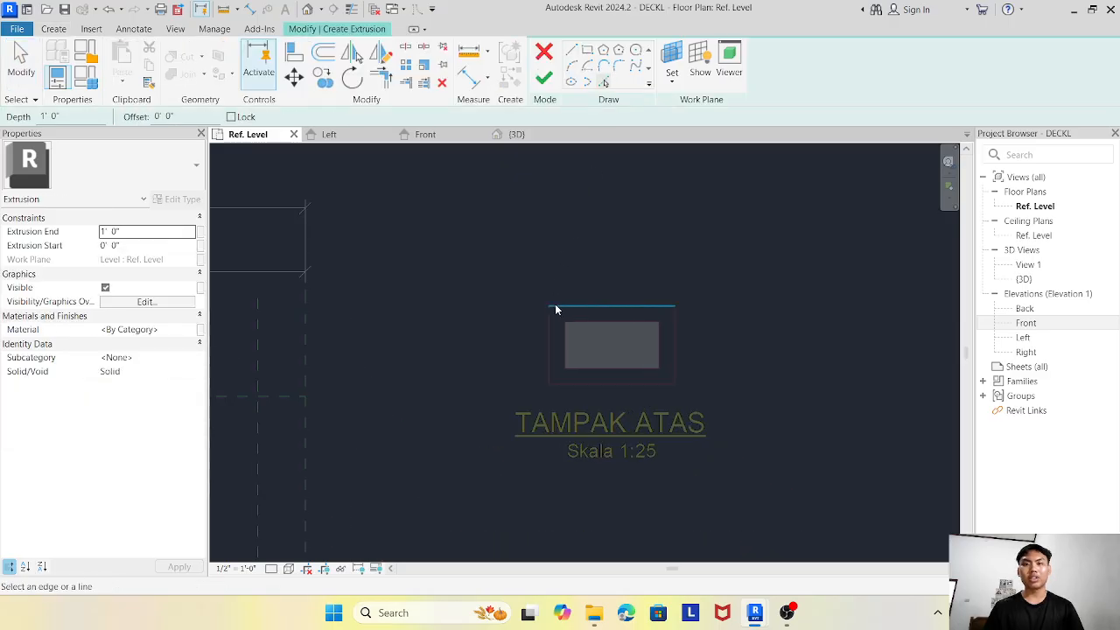
pyautogui.click(550, 352)
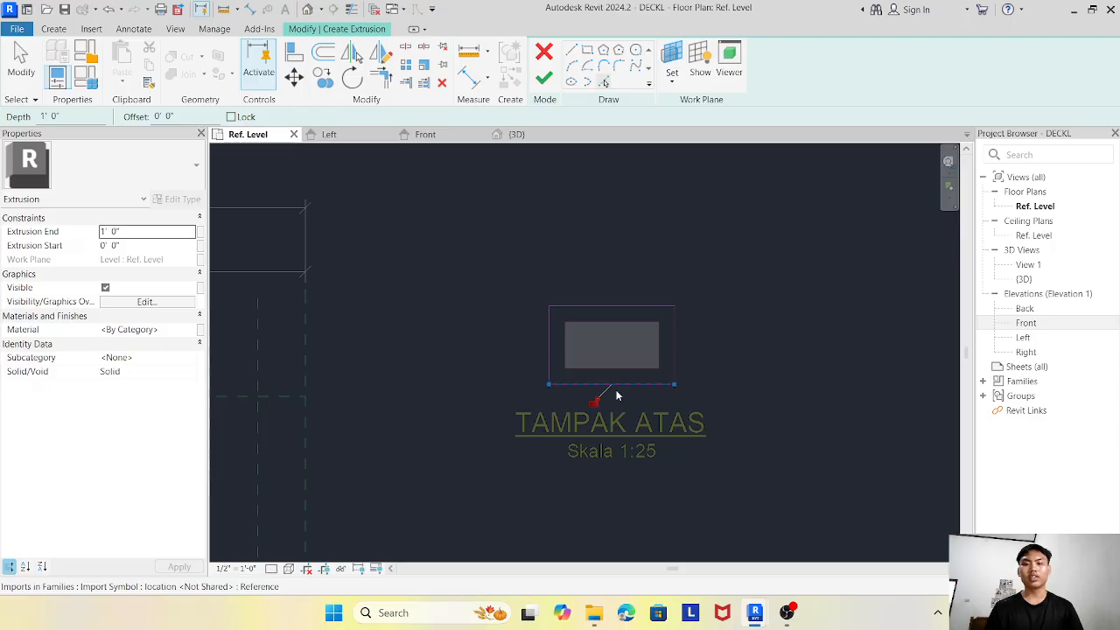
pyautogui.click(675, 362)
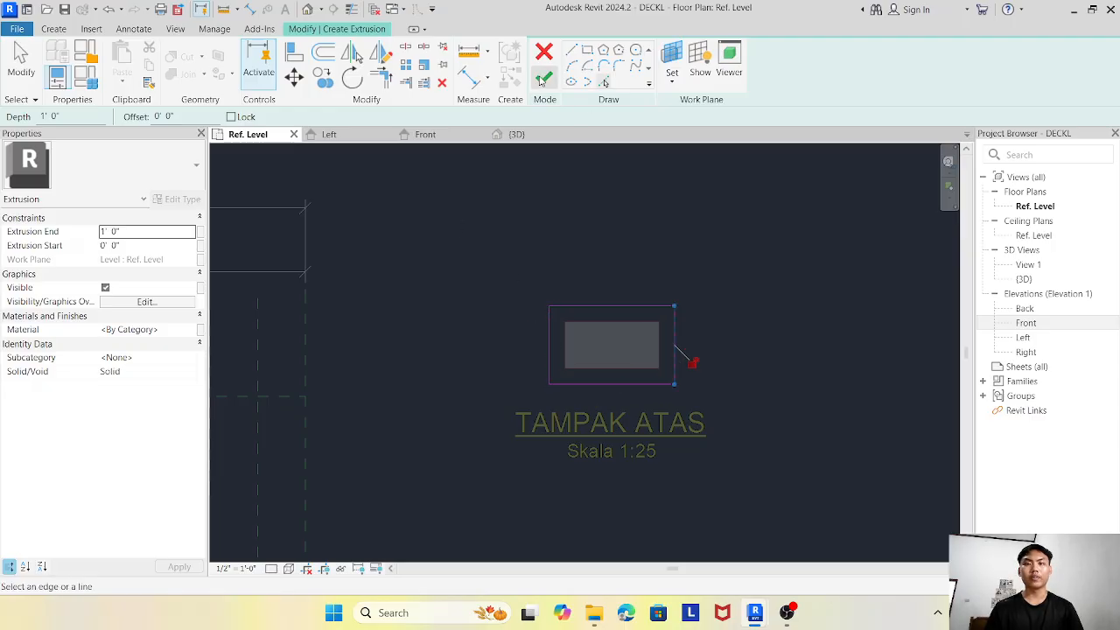
pyautogui.click(544, 79)
# Move the outer rectangle extrusion from its middle to the intersection of the two centre reference planes.
pyautogui.scroll(-2, 560, 246)
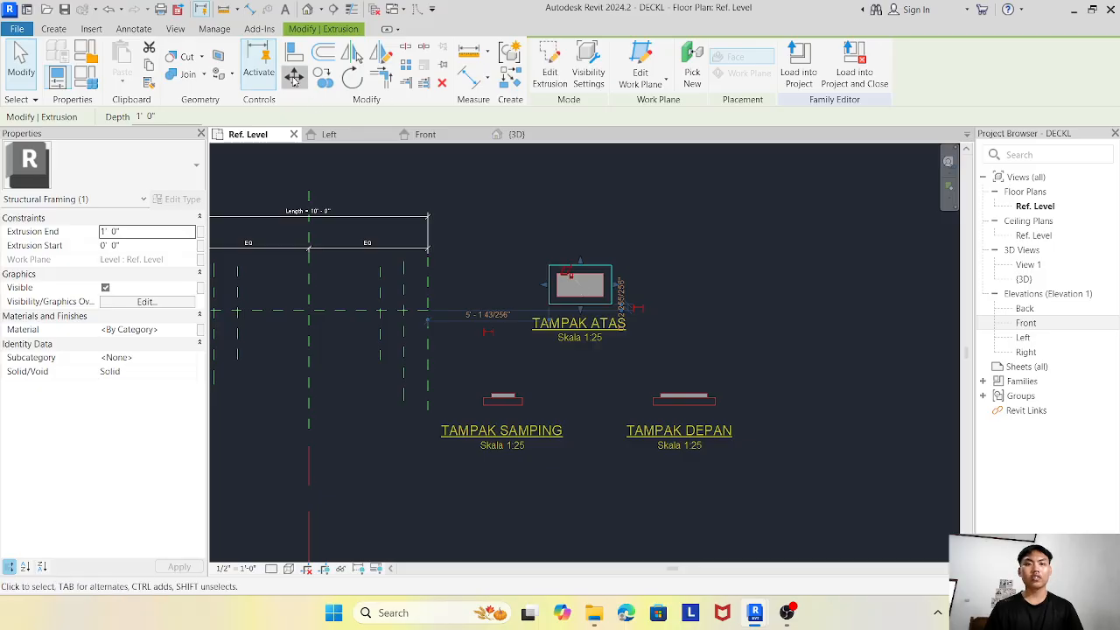
pyautogui.click(294, 77)
pyautogui.click(577, 291)
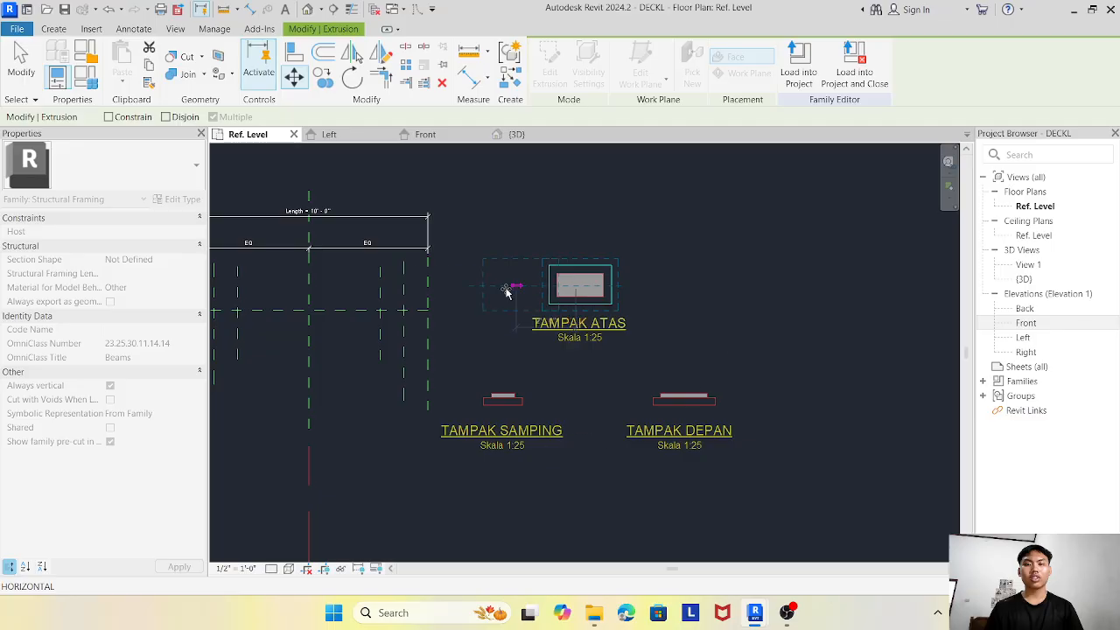
pyautogui.click(309, 312)
# Shift the outer rectangle extrusion 3" along the Center (Front/Back) plane so it is centred on the Center (Left/Right) plane.
pyautogui.scroll(5, 329, 321)
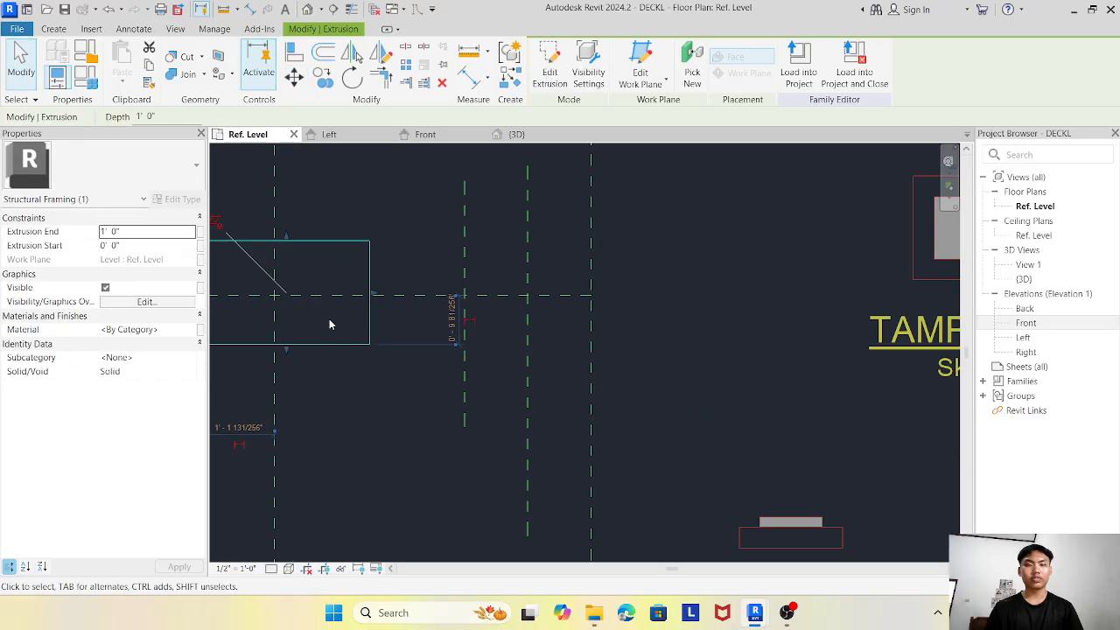
pyautogui.moveTo(332, 322); pyautogui.dragTo(515, 317, button='middle')
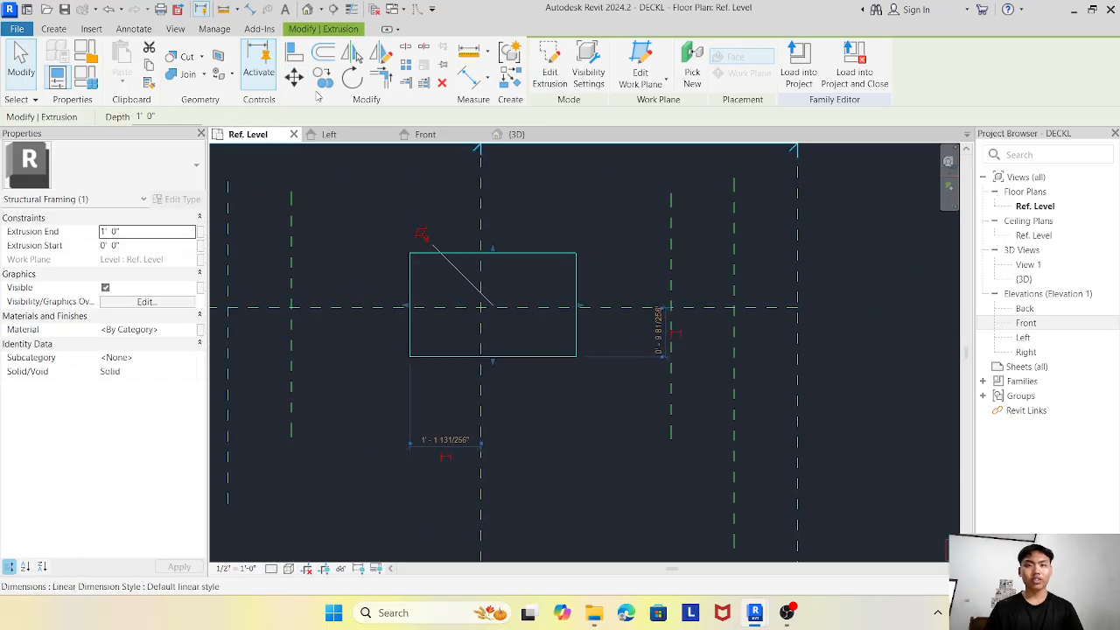
pyautogui.press('m')
pyautogui.press('v')
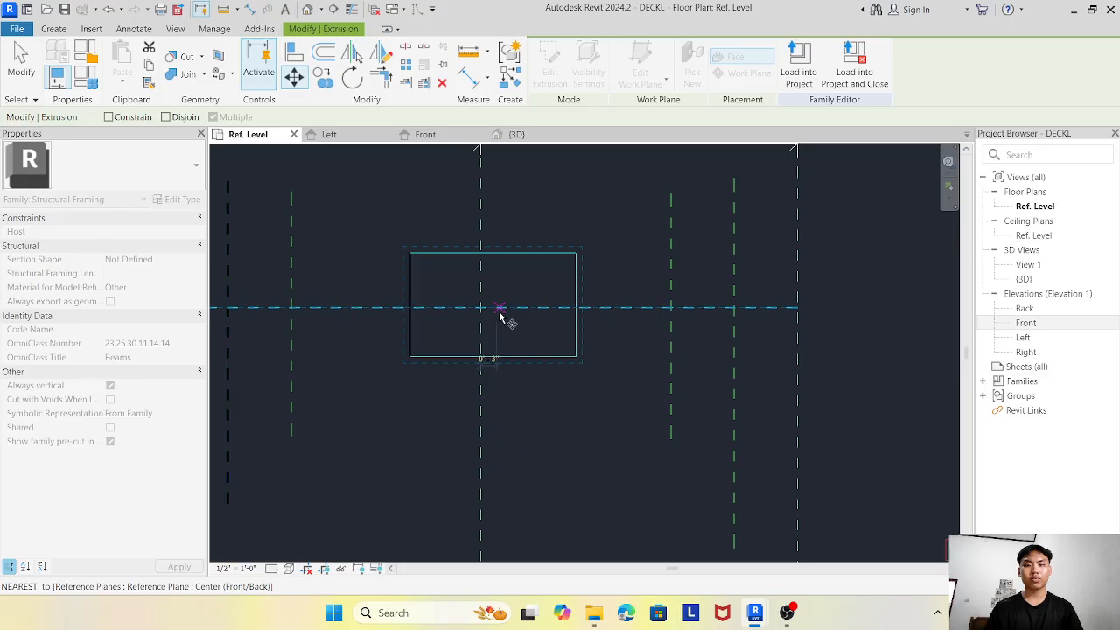
pyautogui.click(496, 308)
pyautogui.click(480, 308)
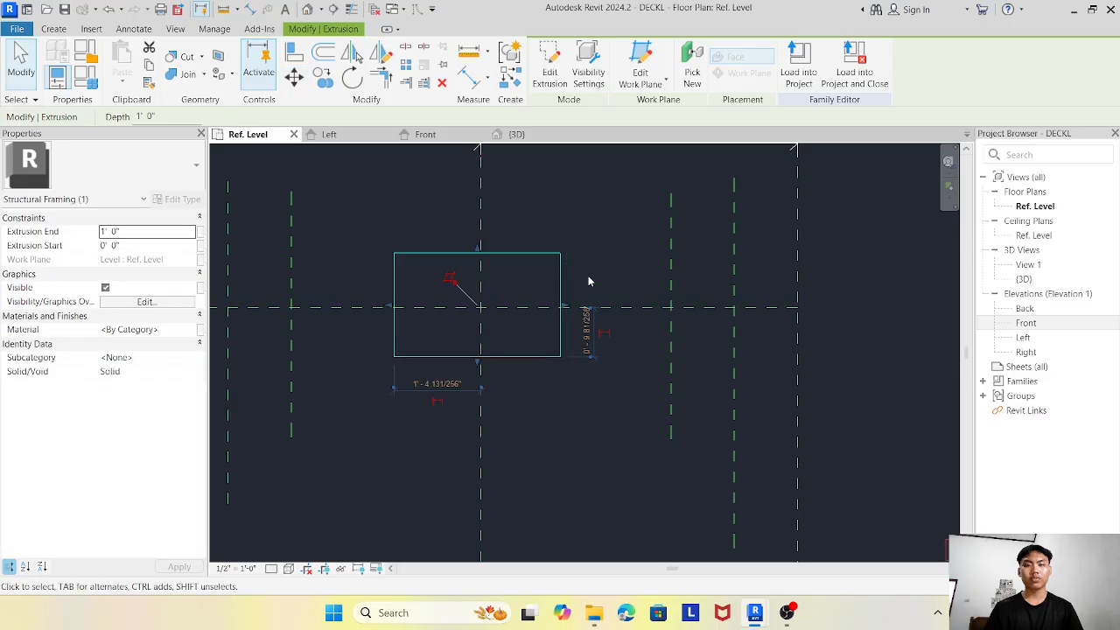
pyautogui.scroll(-1, 599, 267)
pyautogui.click(602, 262)
# Create a second extrusion with a 1' 0" depth from the picked edges of the inner filled rectangle in TAMPAK ATAS.
pyautogui.scroll(-1, 602, 261)
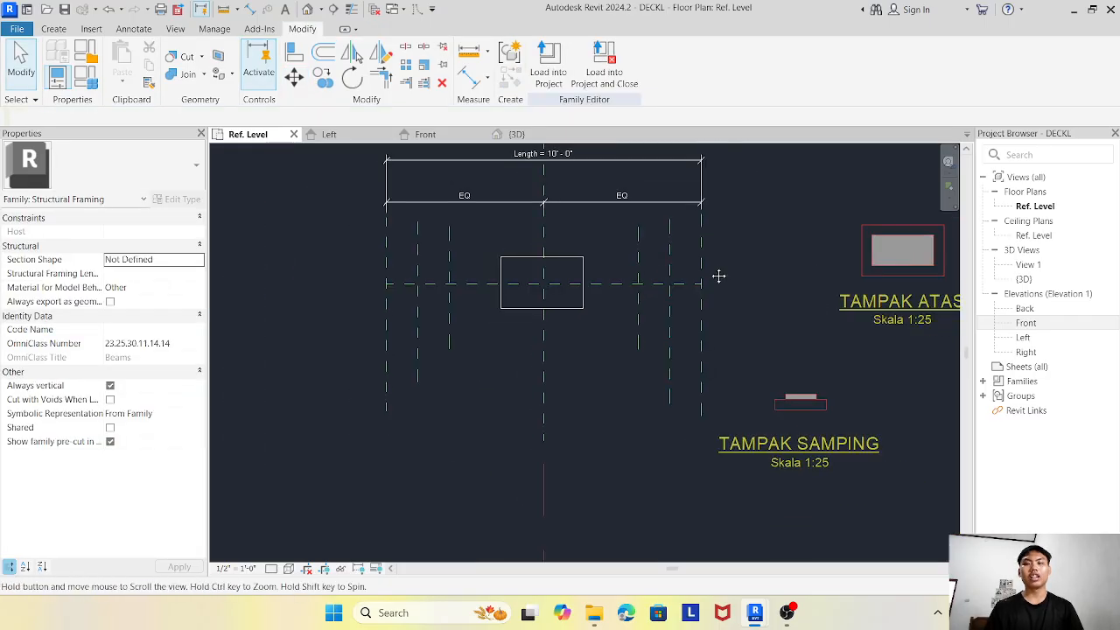
pyautogui.moveTo(718, 275); pyautogui.dragTo(640, 322, button='middle')
pyautogui.scroll(5, 857, 311)
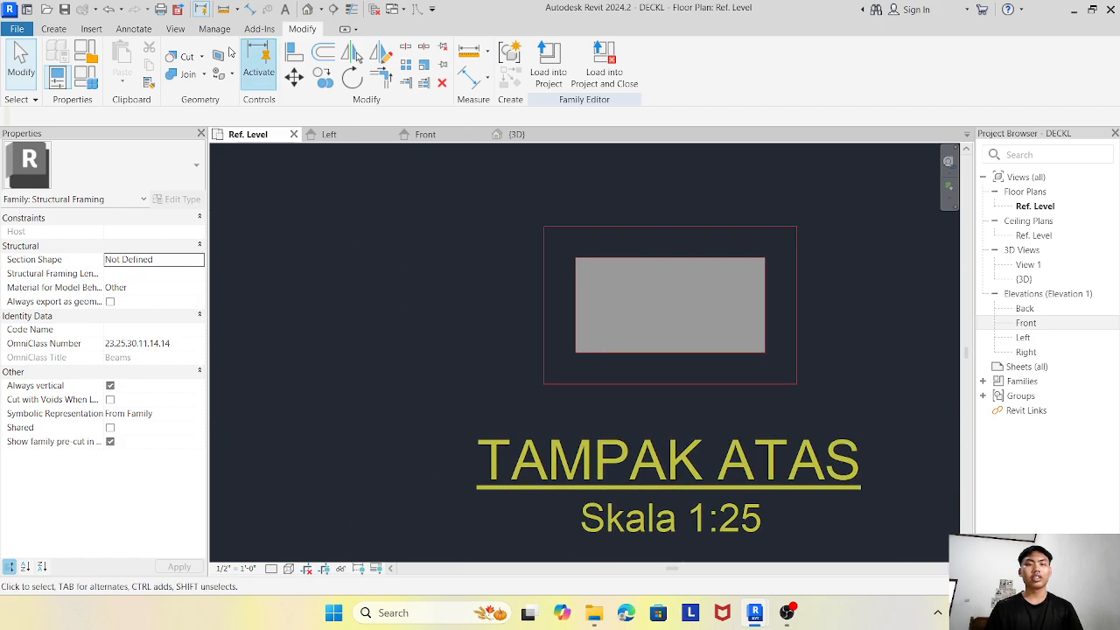
pyautogui.click(57, 30)
pyautogui.click(124, 60)
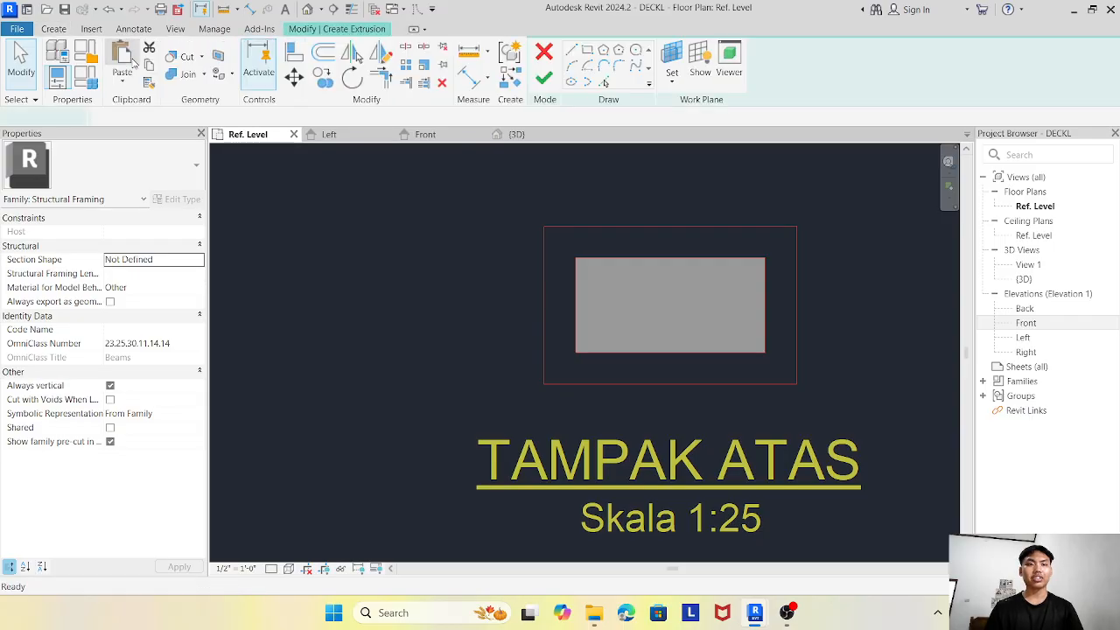
pyautogui.click(603, 82)
pyautogui.click(668, 258)
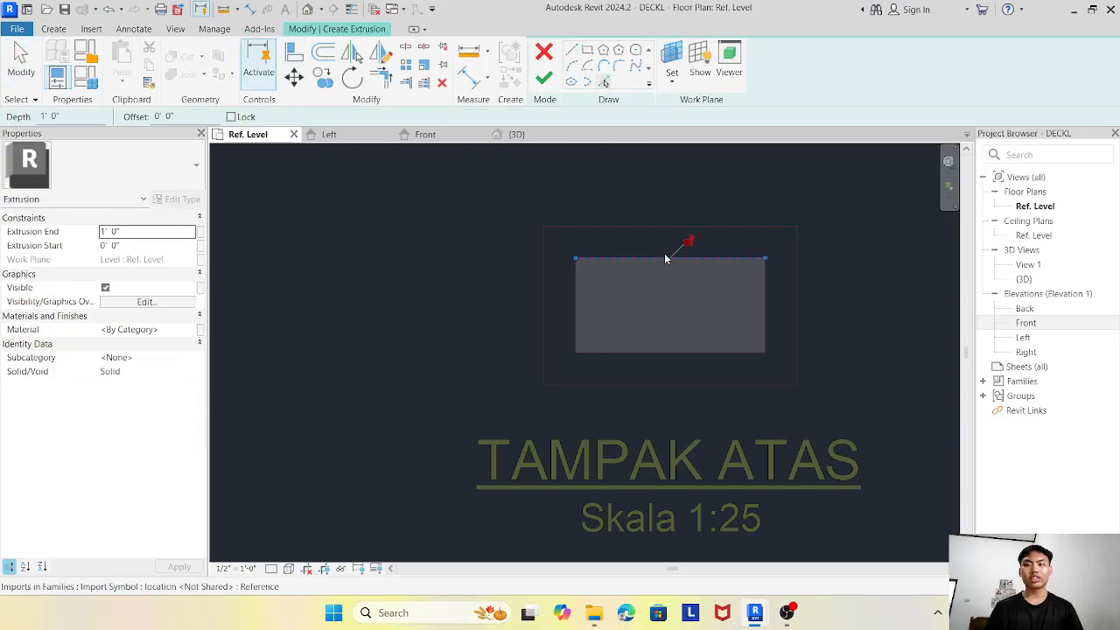
pyautogui.click(575, 301)
pyautogui.click(655, 351)
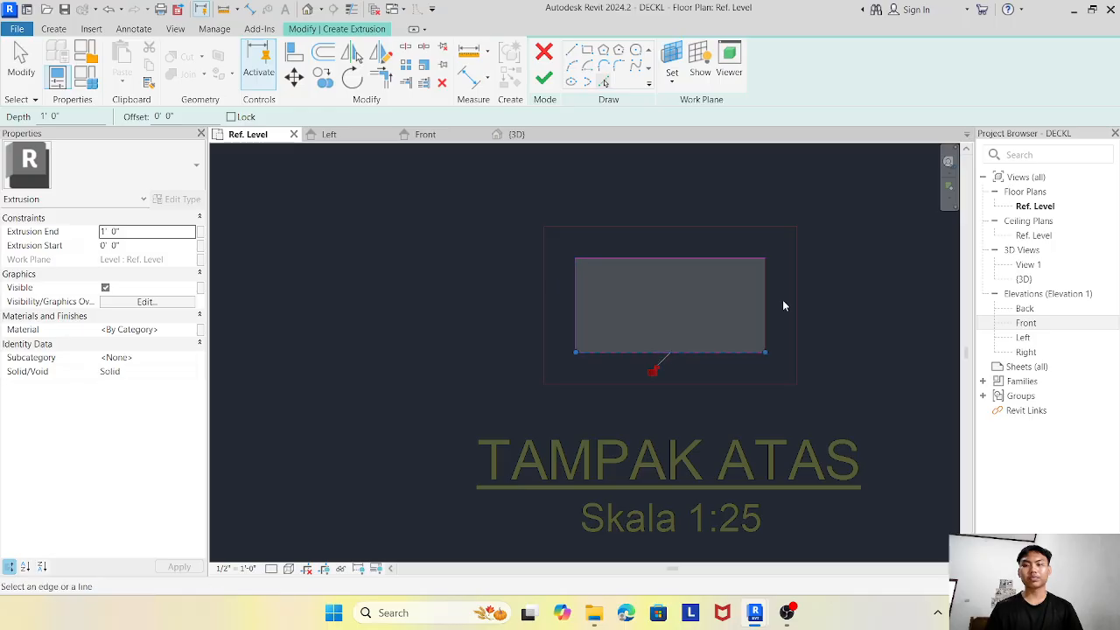
pyautogui.click(765, 306)
pyautogui.click(544, 80)
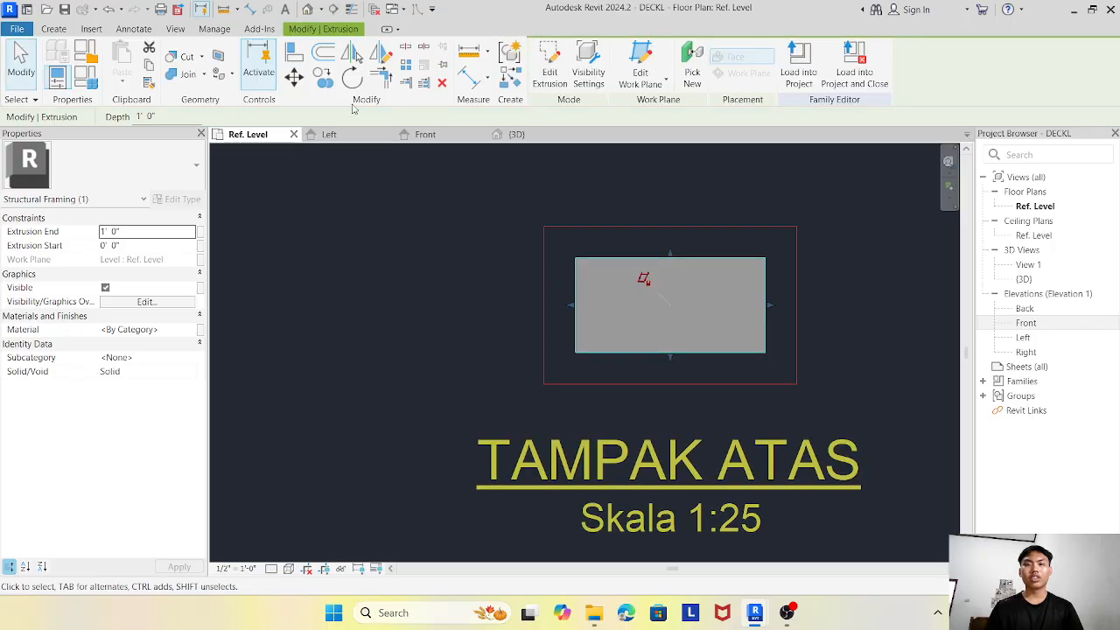
# Move the inner rectangle extrusion inside the outer one, near the intersection of the two centre reference planes.
pyautogui.scroll(-1, 585, 254)
pyautogui.click(294, 77)
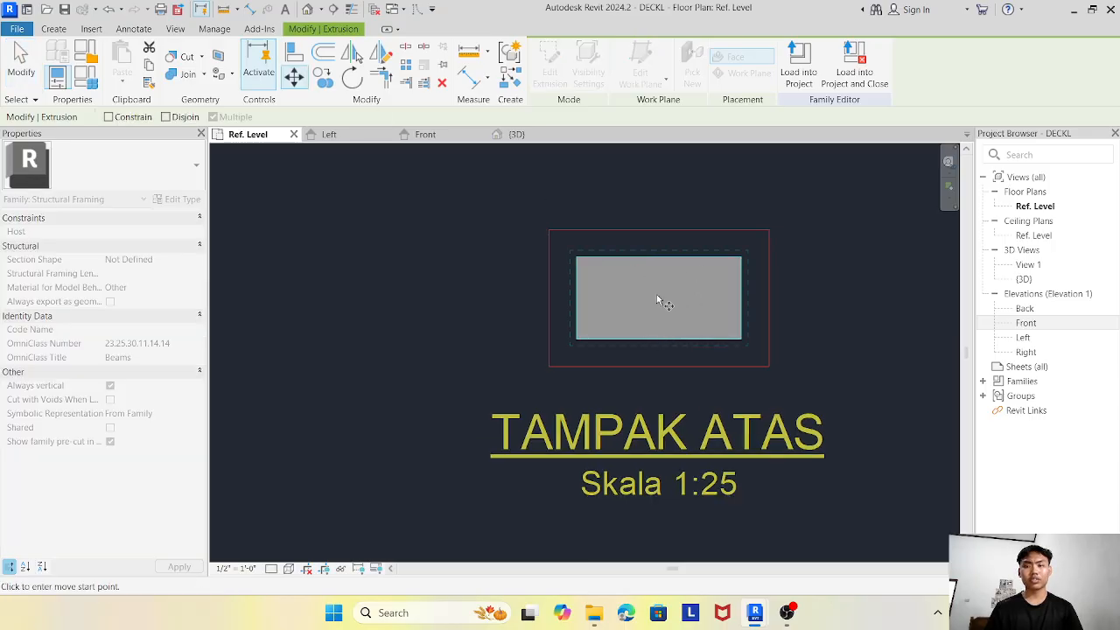
pyautogui.scroll(2, 657, 299)
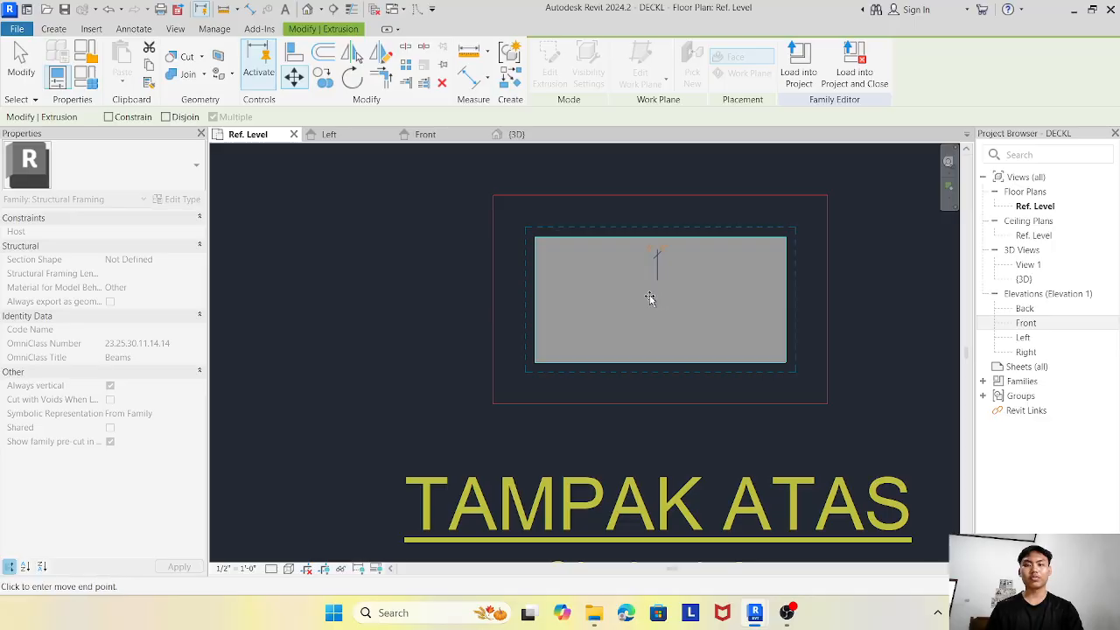
pyautogui.scroll(-3, 405, 343)
pyautogui.moveTo(406, 345); pyautogui.dragTo(707, 274, button='middle')
pyautogui.scroll(-2, 404, 316)
pyautogui.moveTo(375, 320); pyautogui.dragTo(561, 322, button='middle')
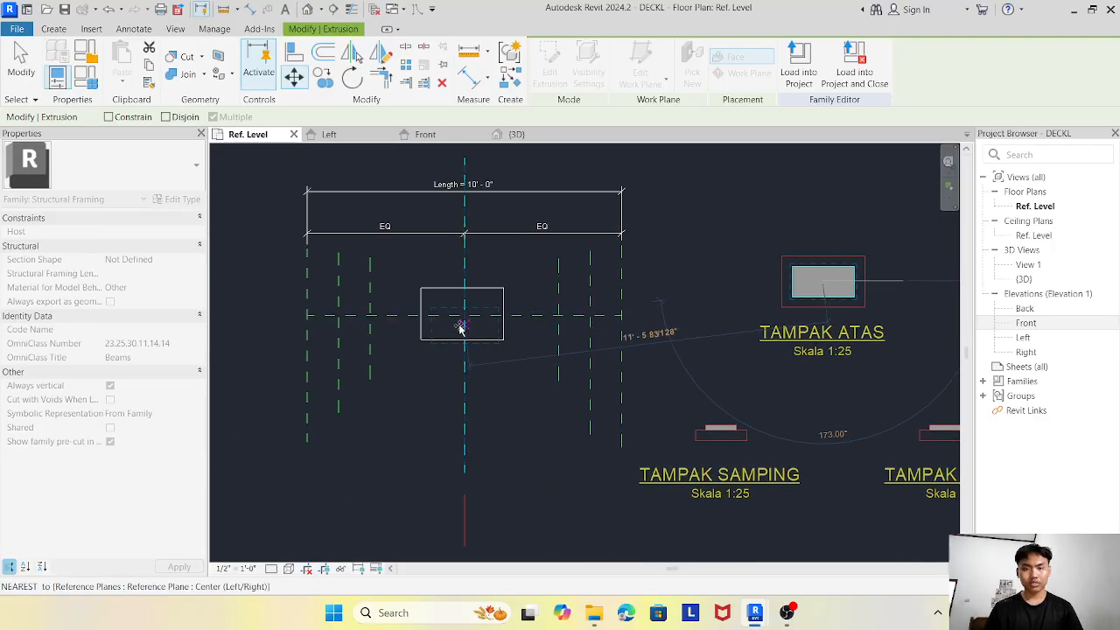
pyautogui.scroll(3, 461, 327)
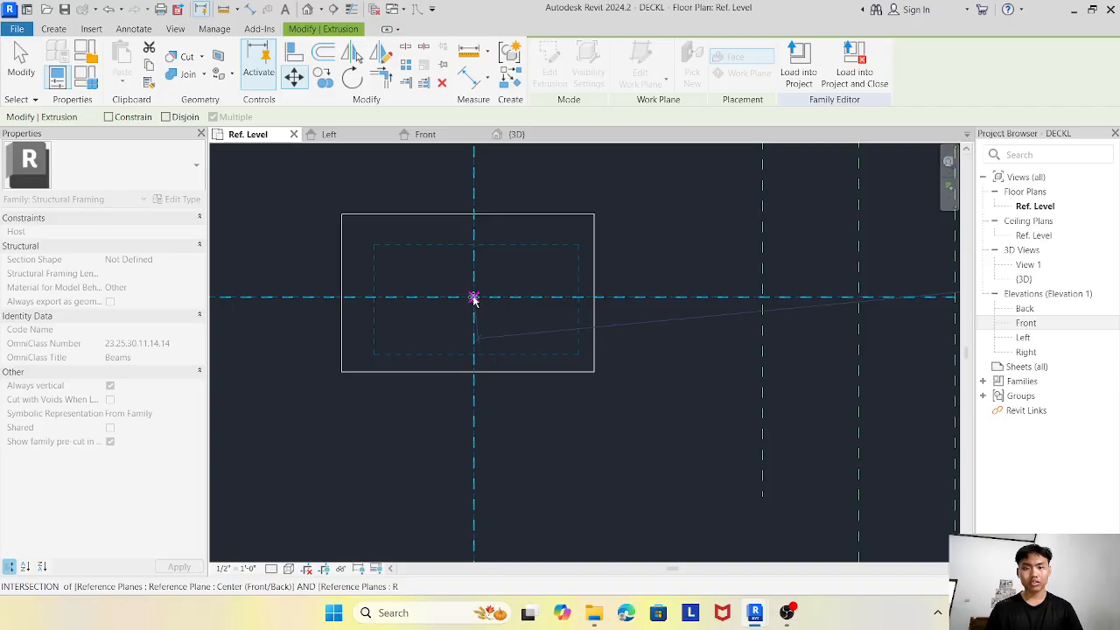
pyautogui.click(473, 298)
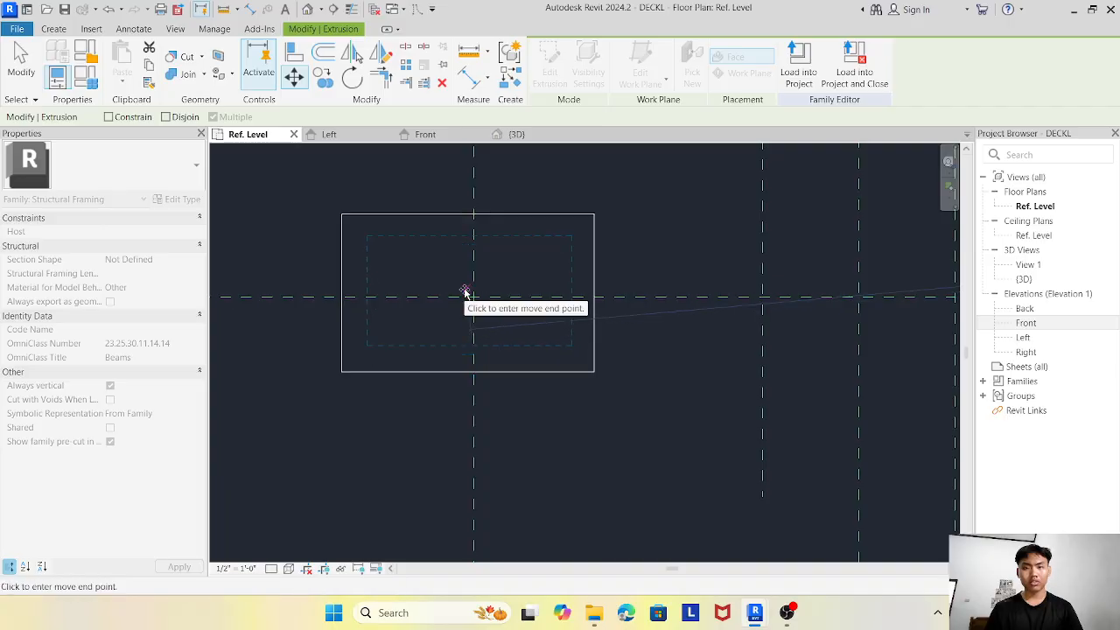
pyautogui.click(465, 294)
pyautogui.click(665, 244)
pyautogui.scroll(-1, 624, 310)
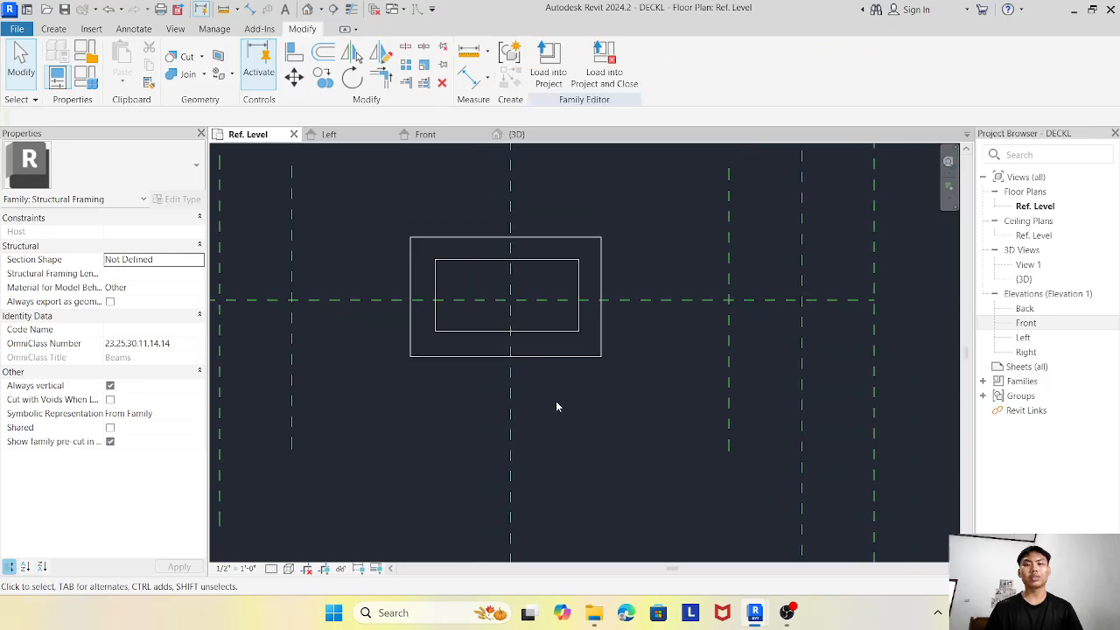
pyautogui.moveTo(559, 408); pyautogui.dragTo(710, 433, button='middle')
pyautogui.scroll(2, 712, 414)
pyautogui.scroll(-2, 713, 414)
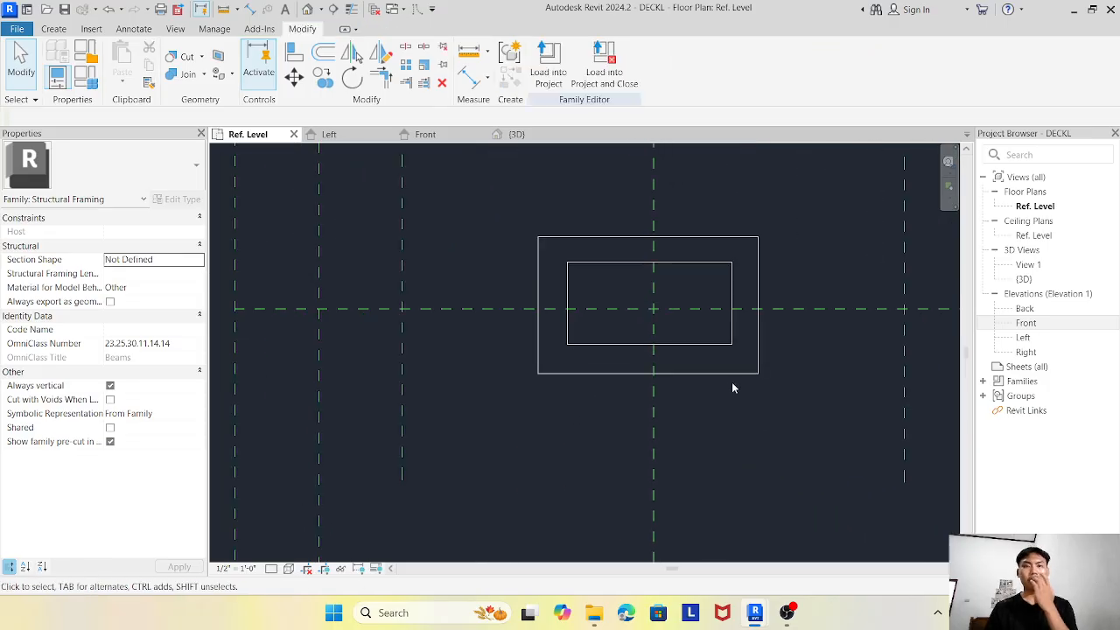
# Measure the height of the lower rectangle in the TAMPAK SAMPING drawing in the Left elevation.
pyautogui.click(329, 134)
pyautogui.scroll(-2, 528, 383)
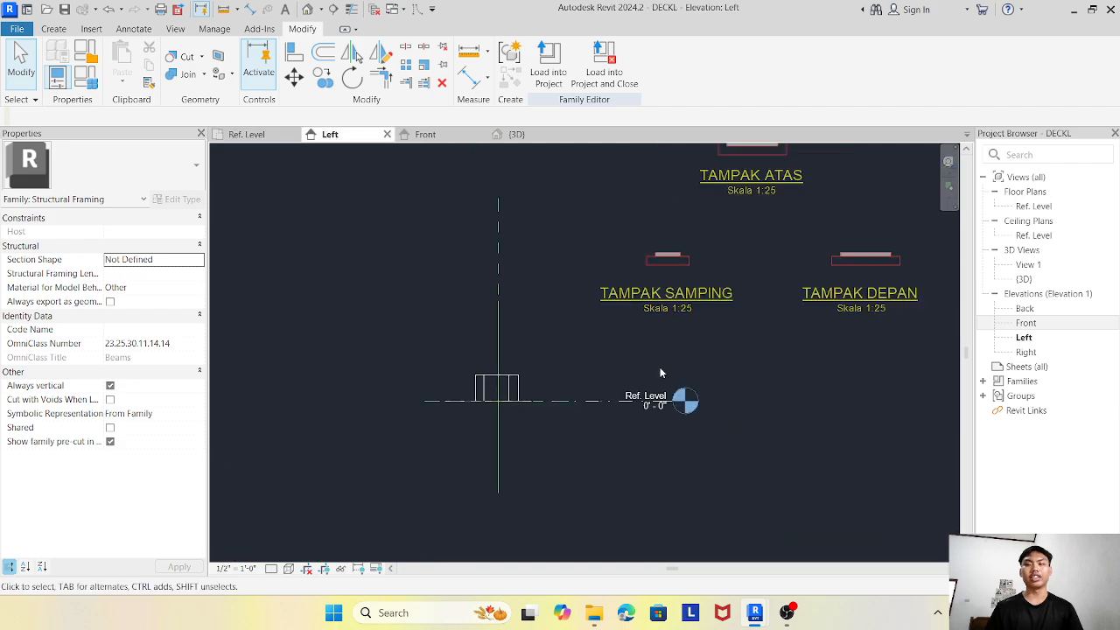
pyautogui.scroll(3, 658, 269)
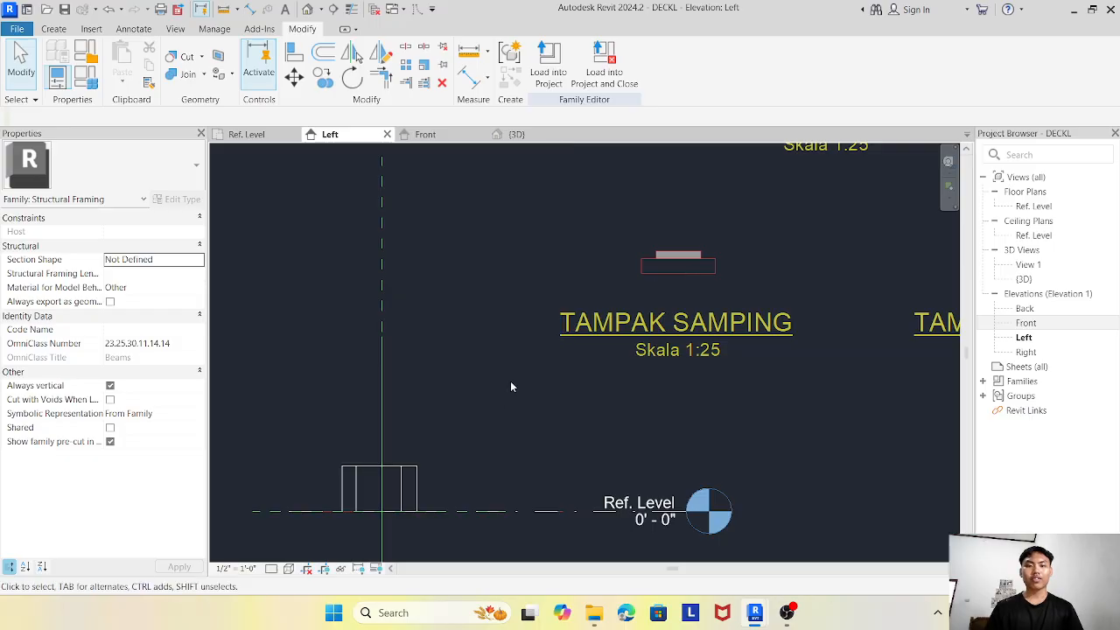
pyautogui.click(470, 77)
pyautogui.scroll(3, 676, 263)
pyautogui.click(620, 300)
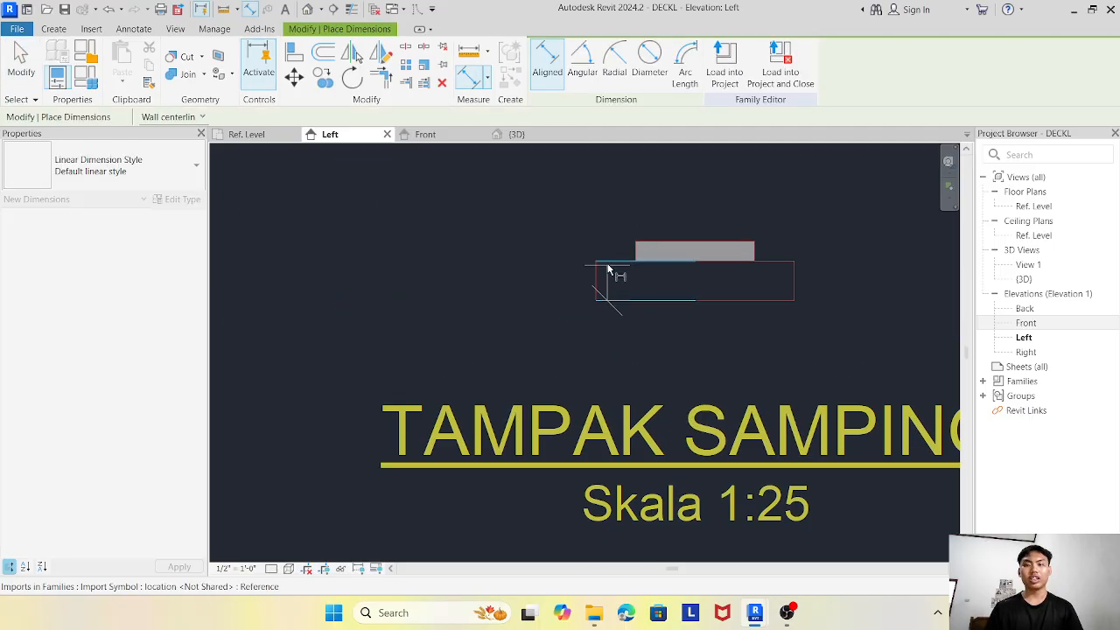
pyautogui.click(608, 262)
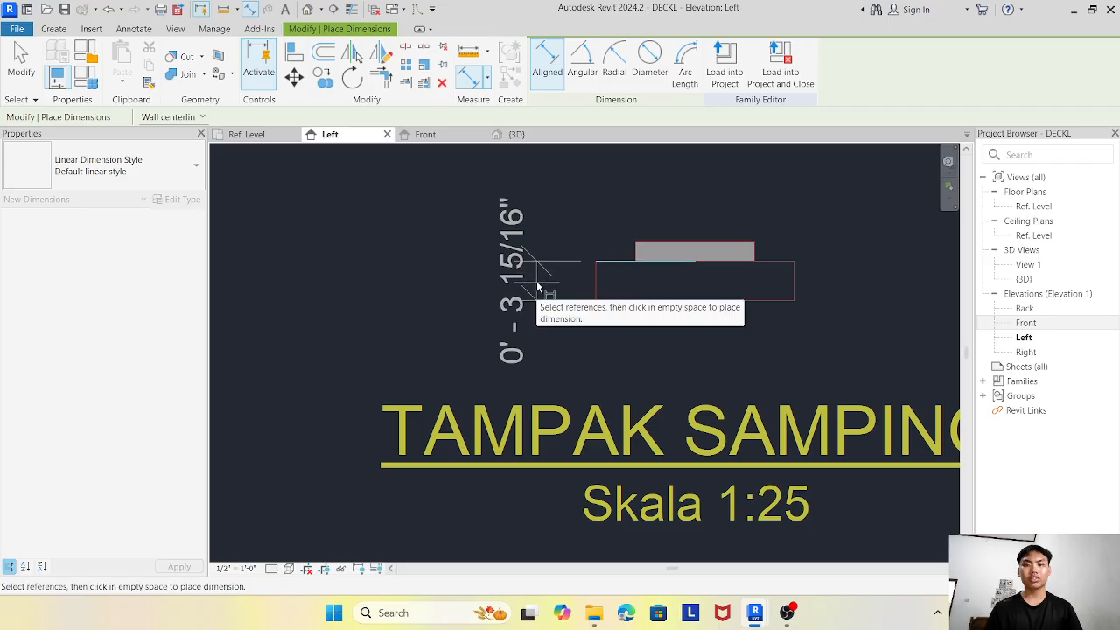
pyautogui.press('Escape')
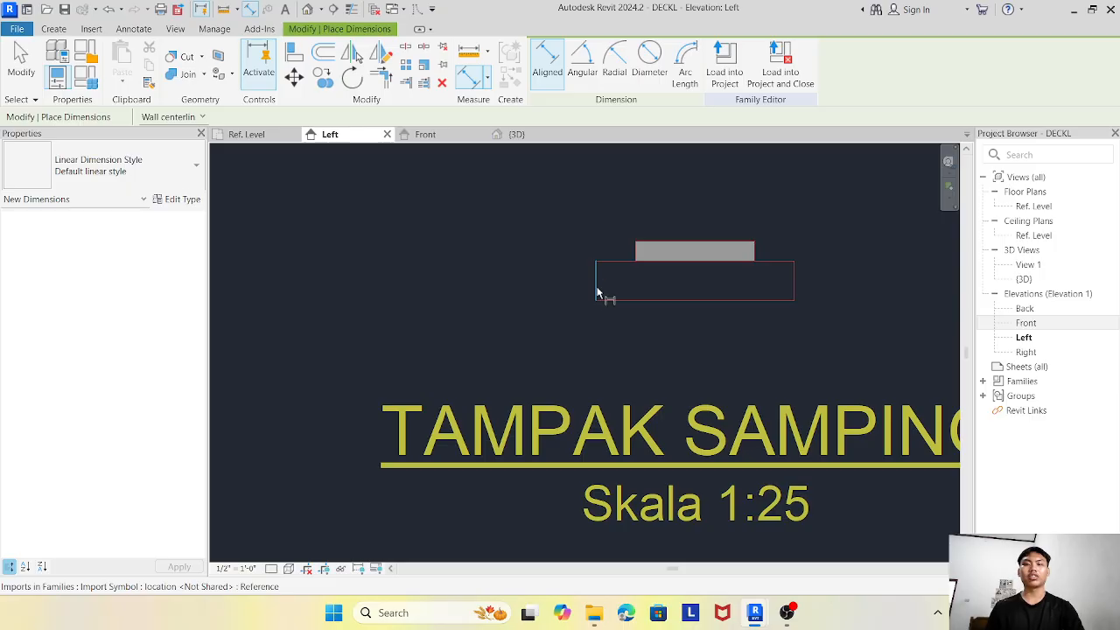
pyautogui.scroll(-6, 578, 337)
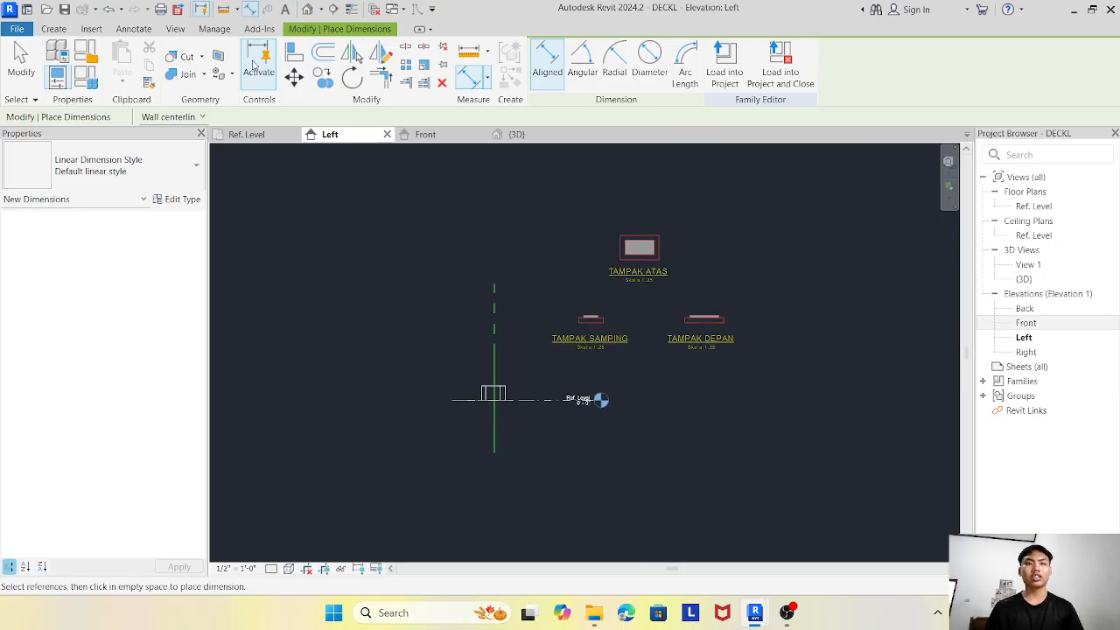
pyautogui.click(295, 77)
pyautogui.click(649, 272)
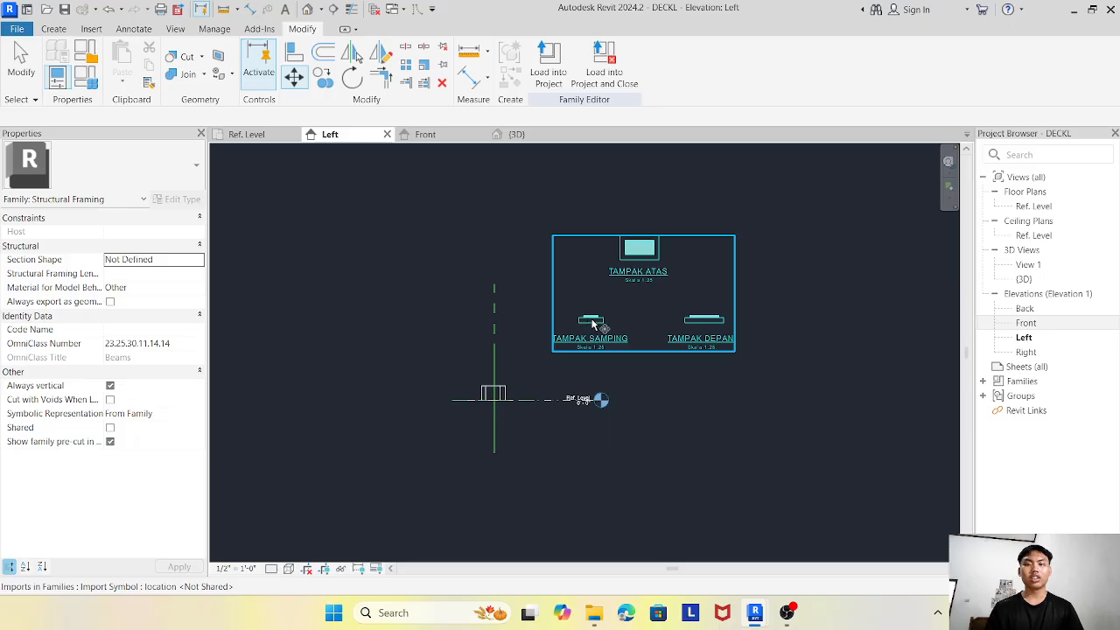
pyautogui.scroll(7, 582, 325)
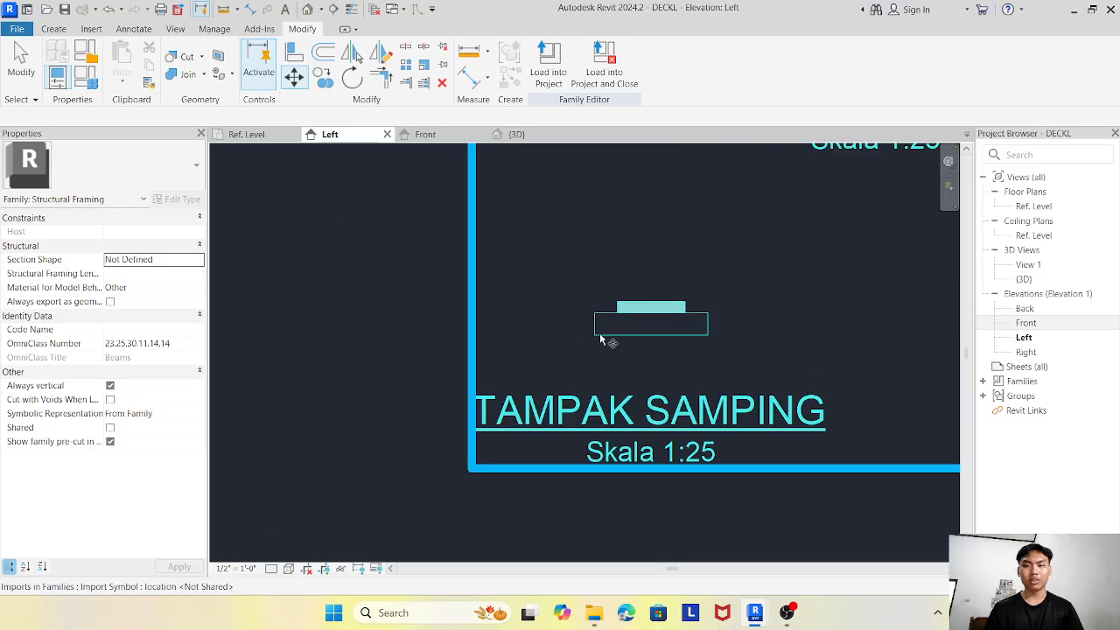
pyautogui.scroll(-5, 513, 492)
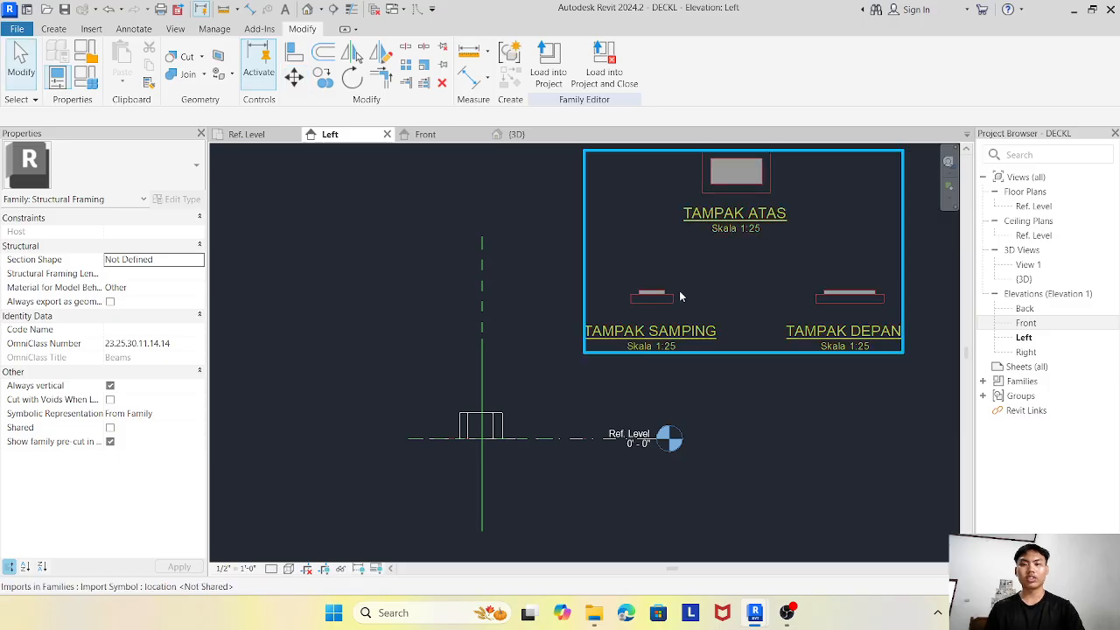
# Move the imported bearing pad drawing so the TAMPAK SAMPING outline overlays the outer block, with its base on Ref. Level.
pyautogui.click(718, 227)
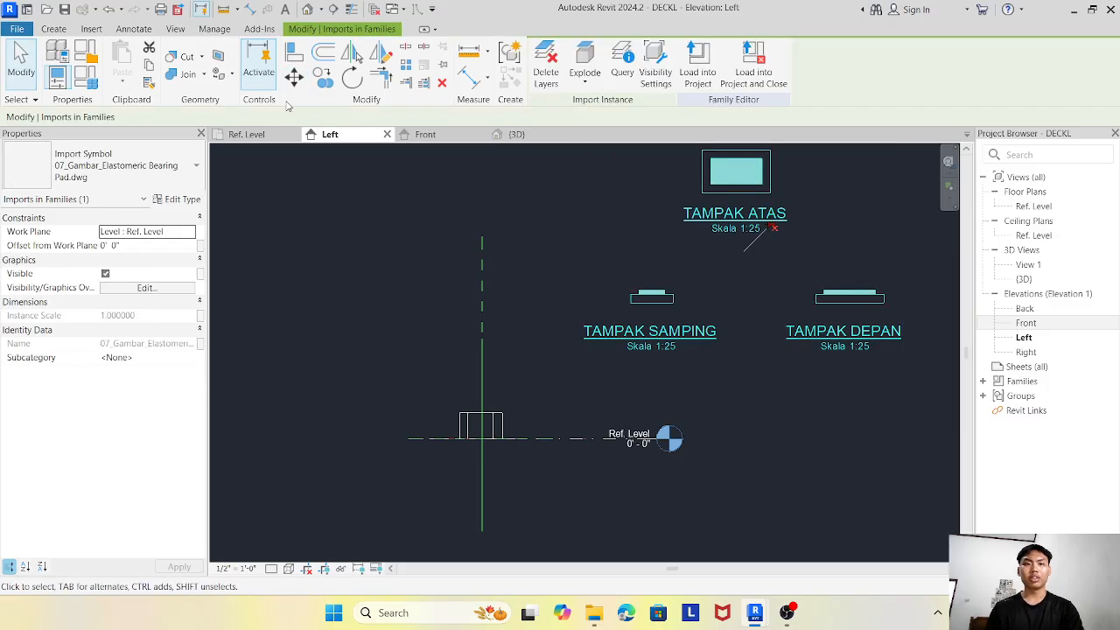
pyautogui.press('m')
pyautogui.press('v')
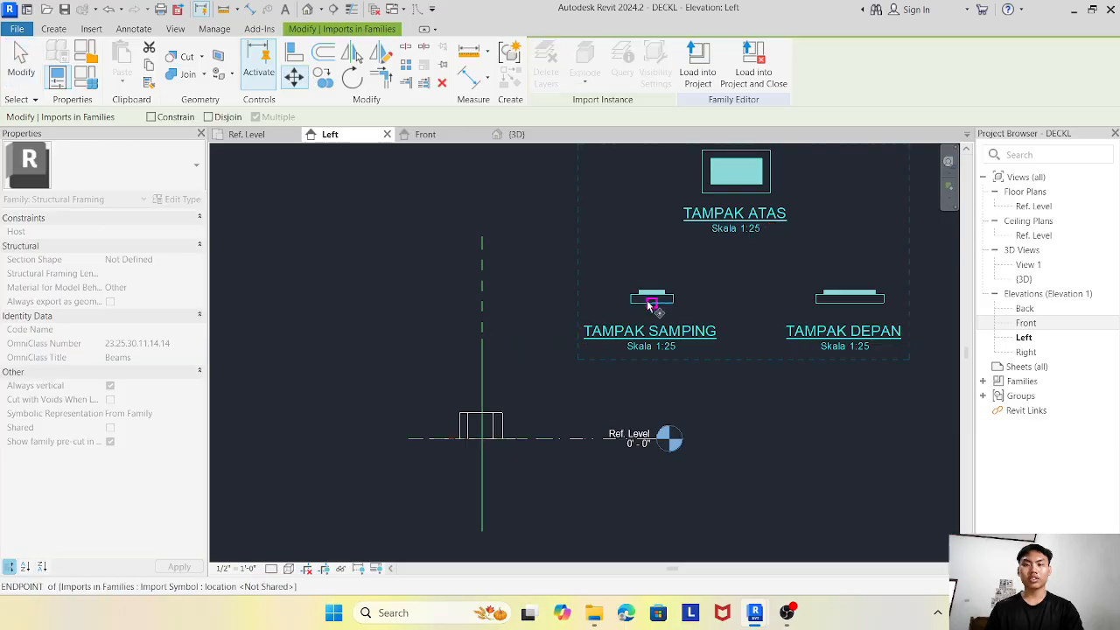
pyautogui.click(651, 300)
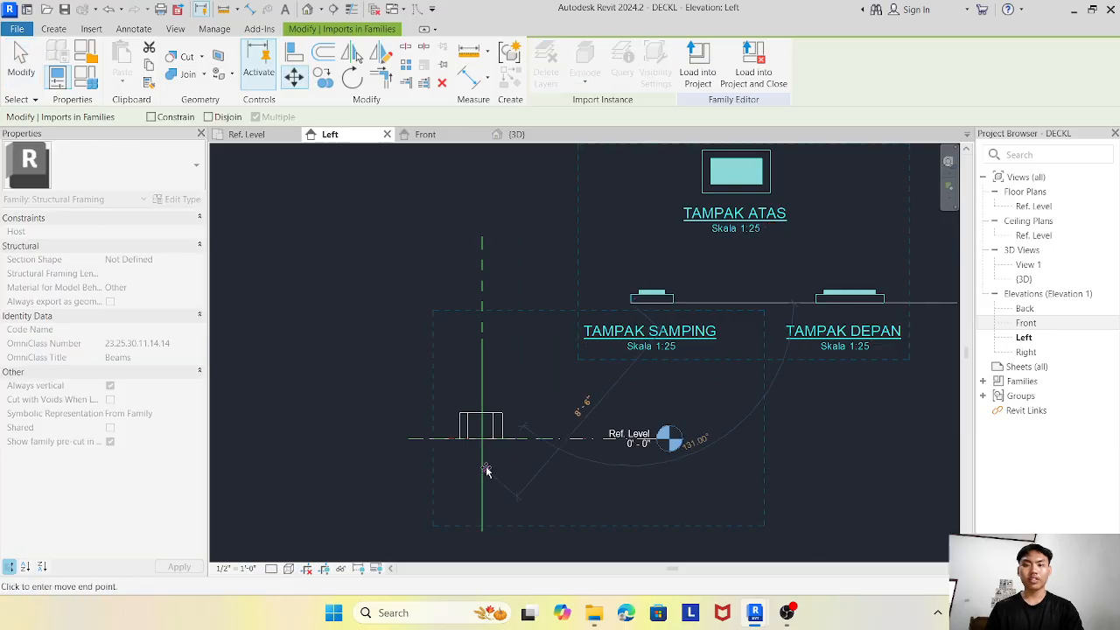
pyautogui.scroll(3, 473, 461)
pyautogui.scroll(3, 461, 456)
pyautogui.click(452, 383)
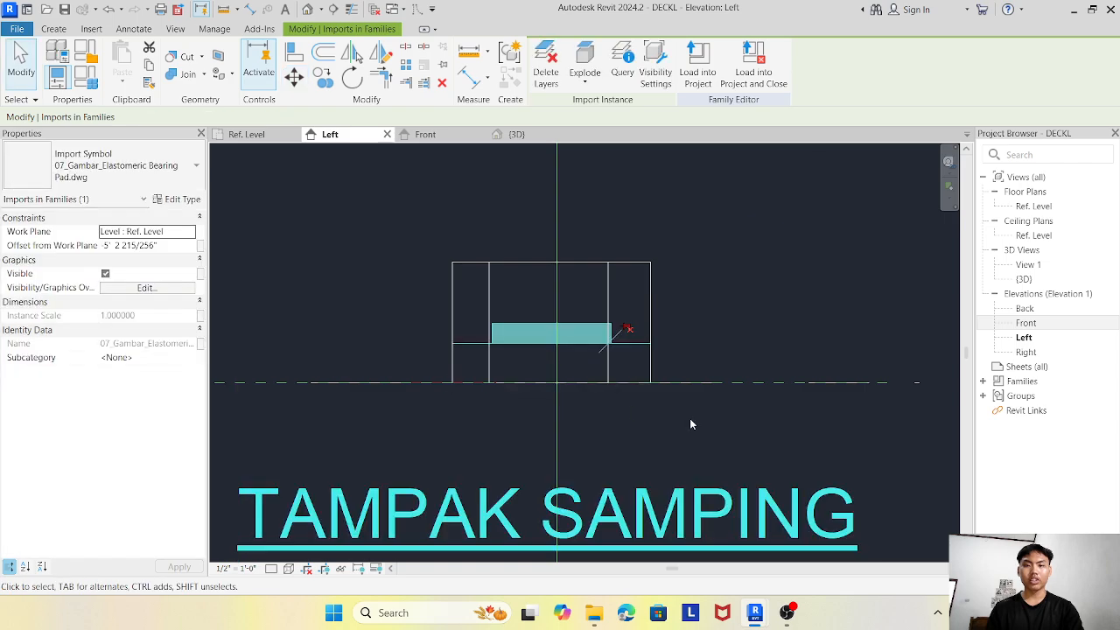
pyautogui.click(750, 354)
# Fit the inner extrusion's height to the filled rectangle in TAMPAK SAMPING, with its base at 0' 3 15/16".
pyautogui.scroll(-2, 750, 354)
pyautogui.scroll(3, 683, 341)
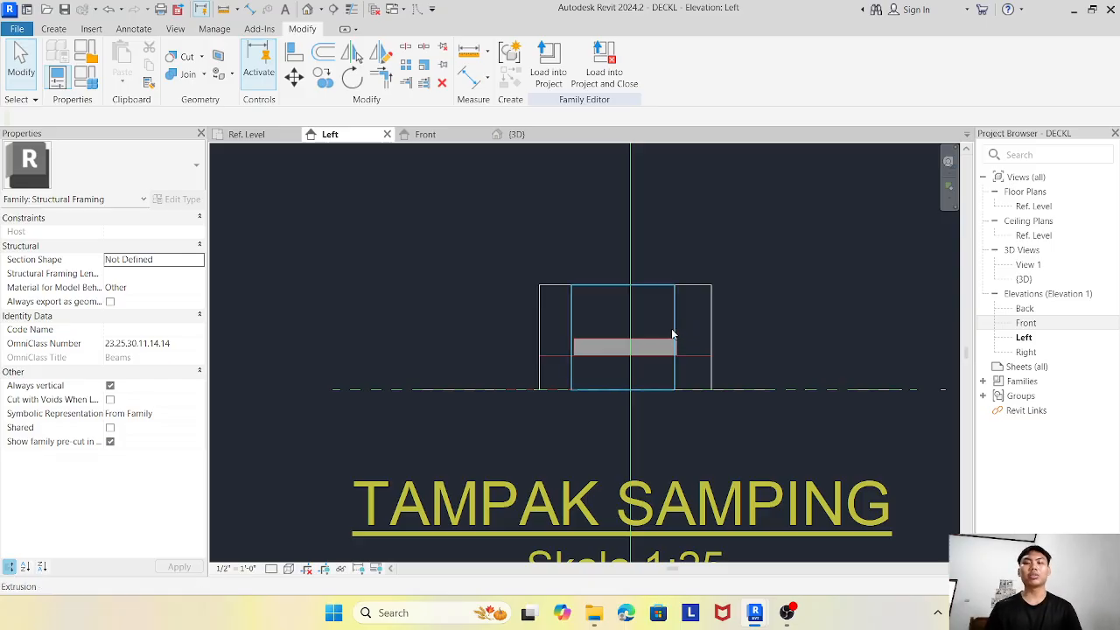
pyautogui.click(674, 329)
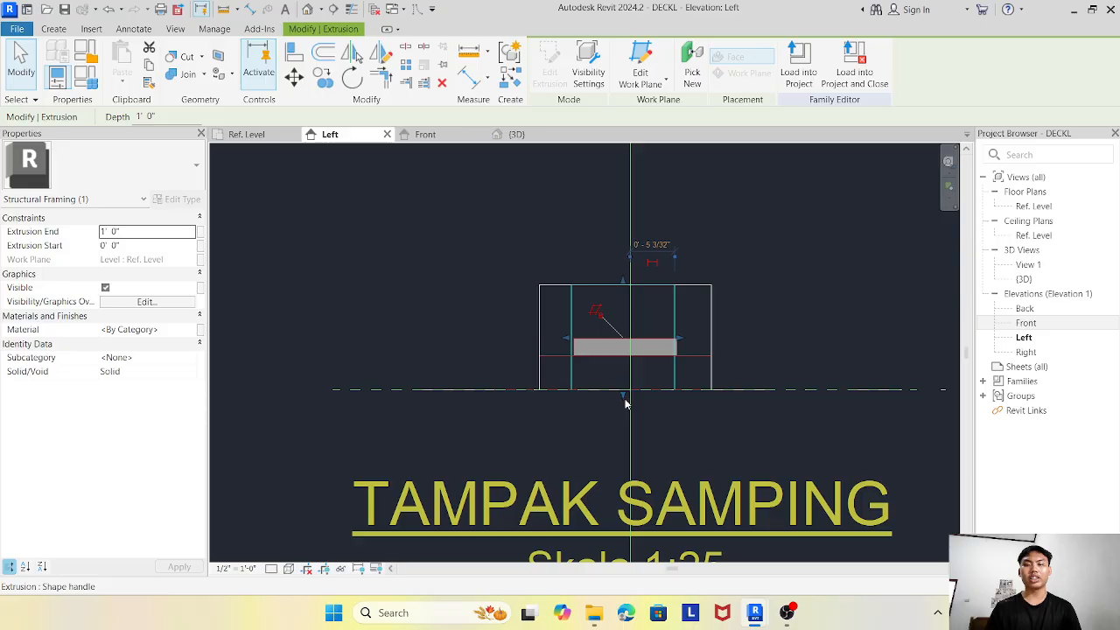
pyautogui.moveTo(625, 372); pyautogui.dragTo(624, 359)
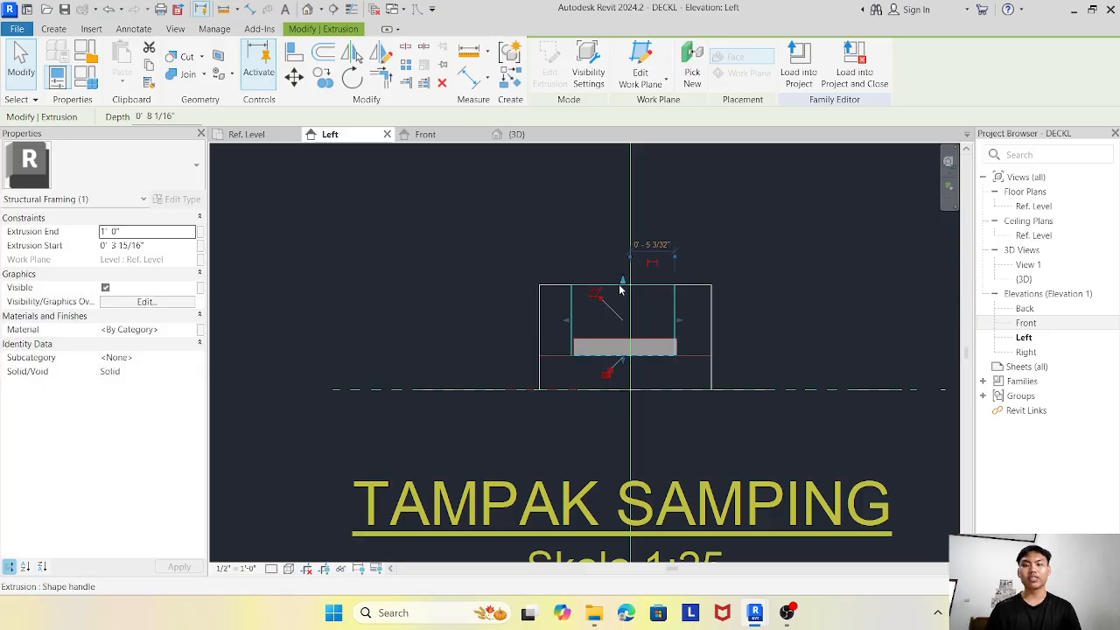
pyautogui.moveTo(626, 290); pyautogui.dragTo(628, 338)
pyautogui.click(778, 323)
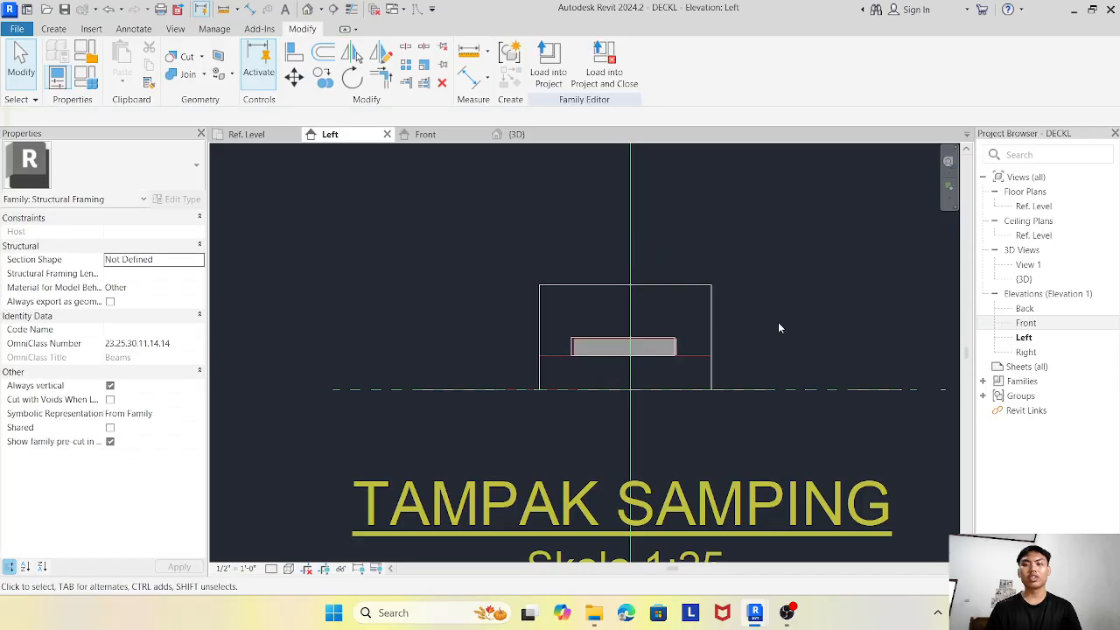
# Lower the outer extrusion's top face to 0' 3 15/16", matching the lower rectangle in TAMPAK SAMPING.
pyautogui.click(688, 285)
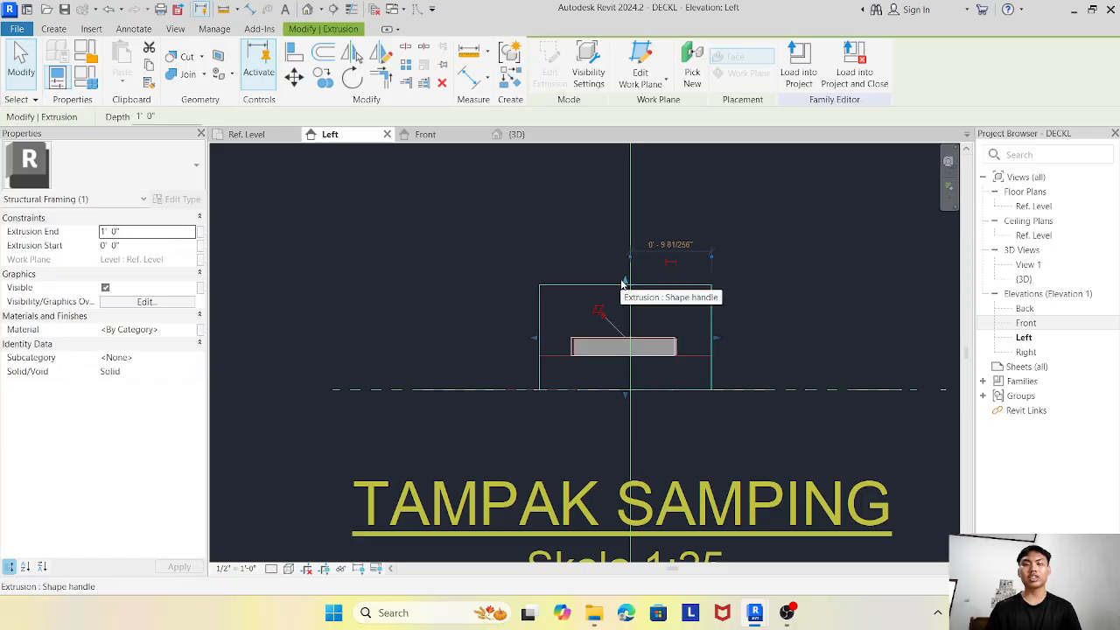
pyautogui.moveTo(622, 293); pyautogui.dragTo(620, 358)
pyautogui.click(724, 335)
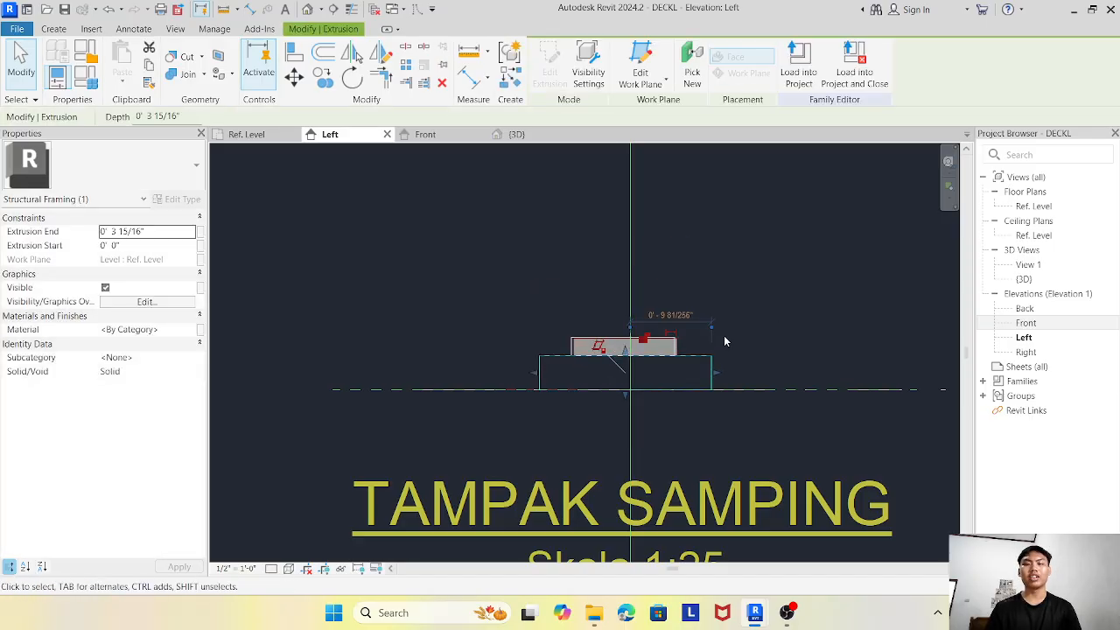
# Delete the two imported bearing pad drawings shown in the Left elevation.
pyautogui.scroll(-5, 782, 364)
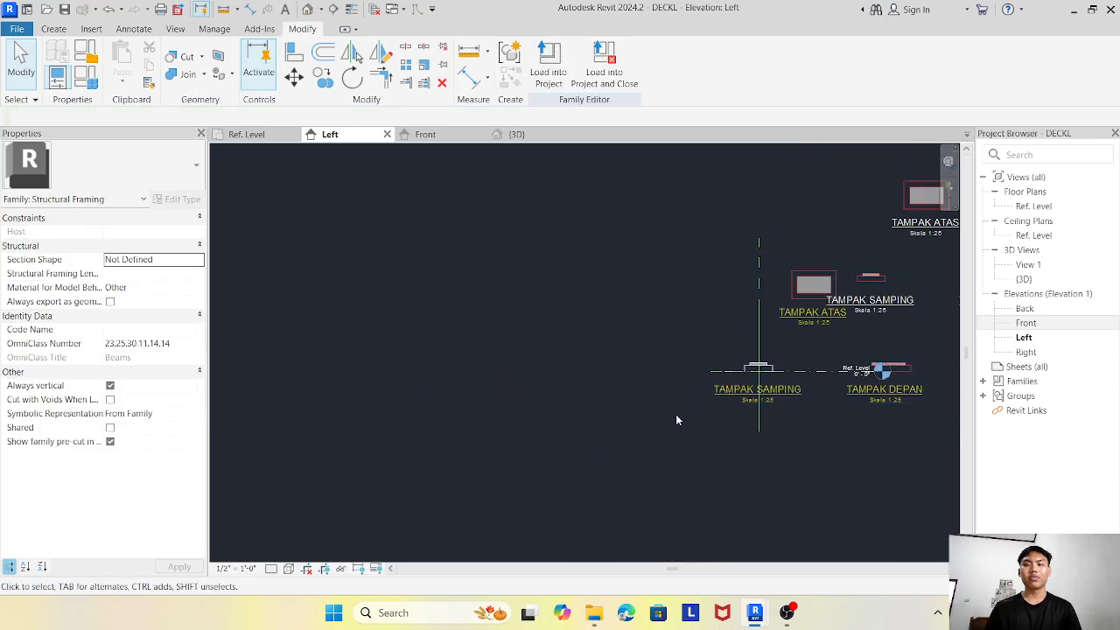
pyautogui.moveTo(708, 461); pyautogui.dragTo(582, 481, button='middle')
pyautogui.click(685, 313)
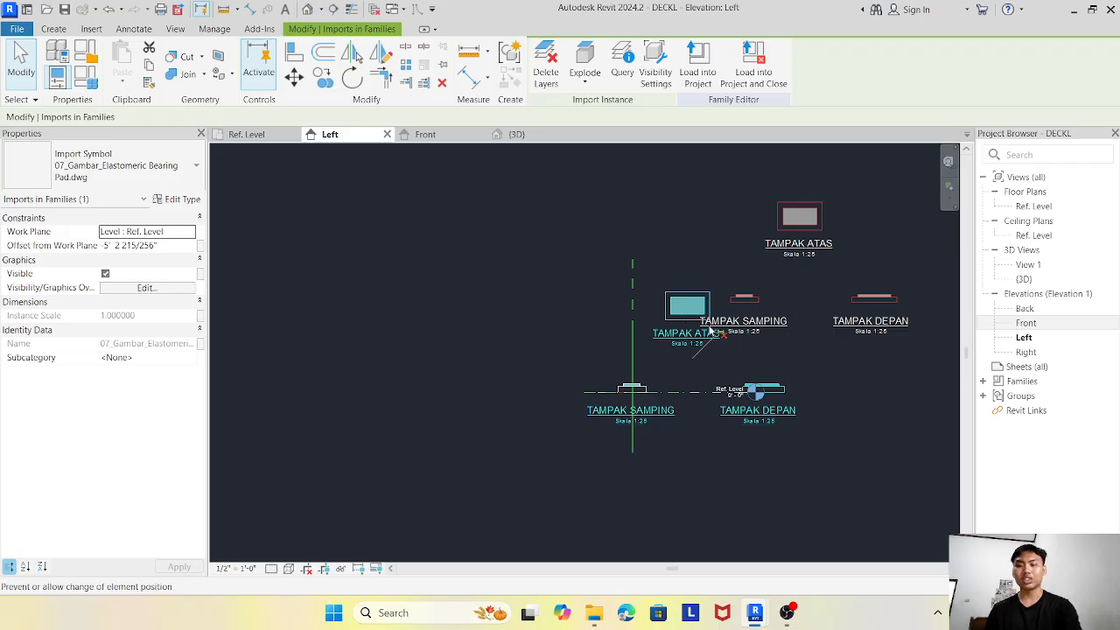
pyautogui.press('Delete')
pyautogui.click(829, 304)
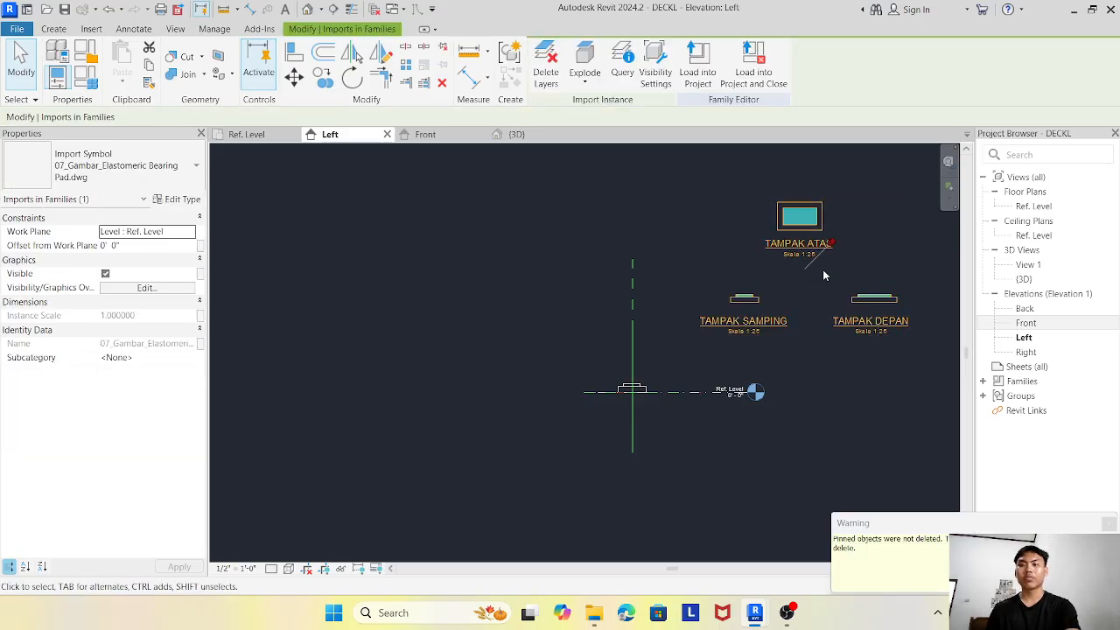
pyautogui.press('Delete')
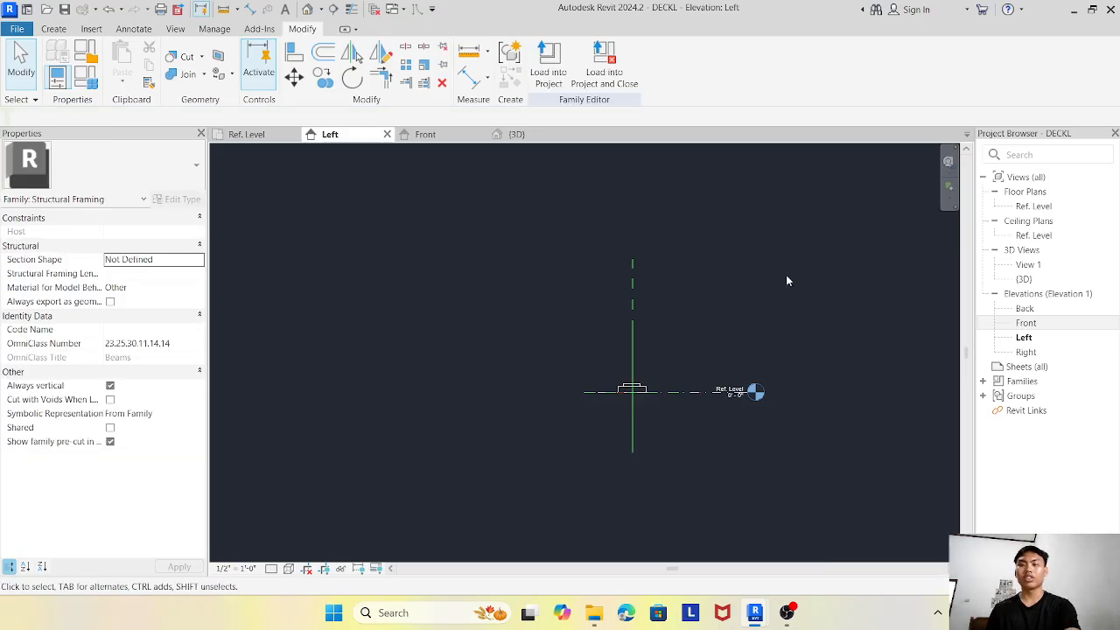
# Delete the remaining imported bearing pad drawing beneath the blocks in the {3D} view.
pyautogui.click(517, 134)
pyautogui.scroll(4, 706, 394)
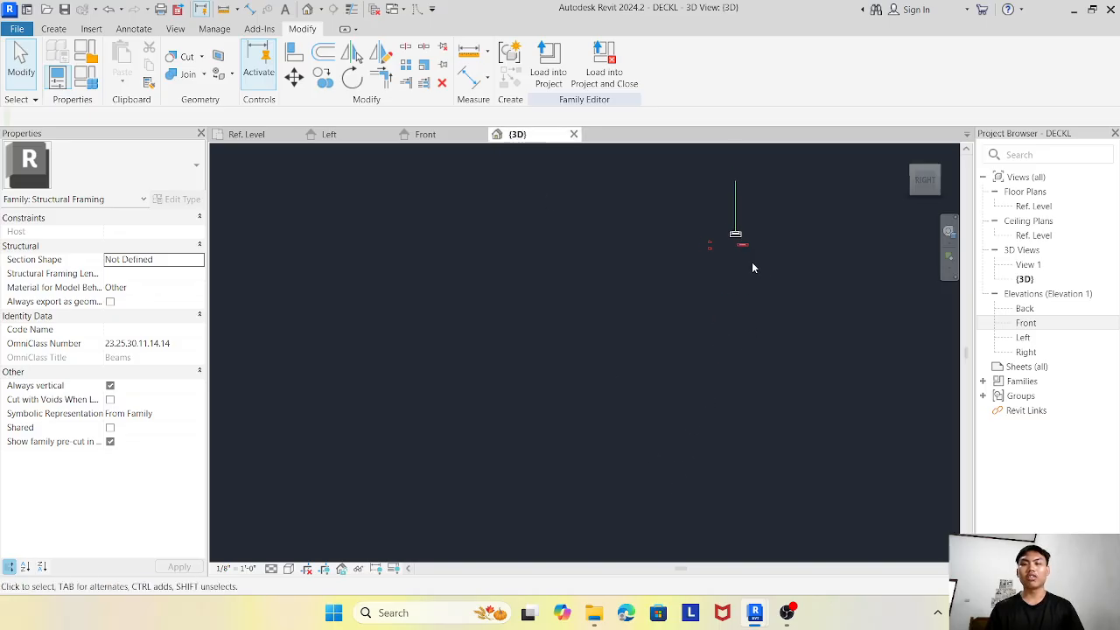
pyautogui.scroll(5, 749, 399)
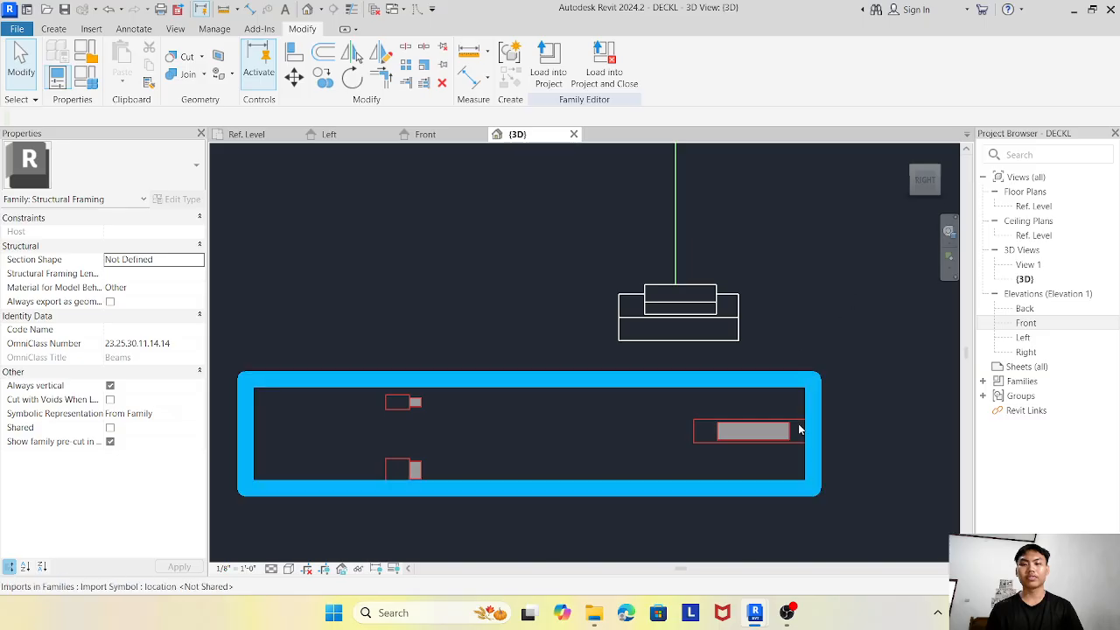
pyautogui.click(792, 428)
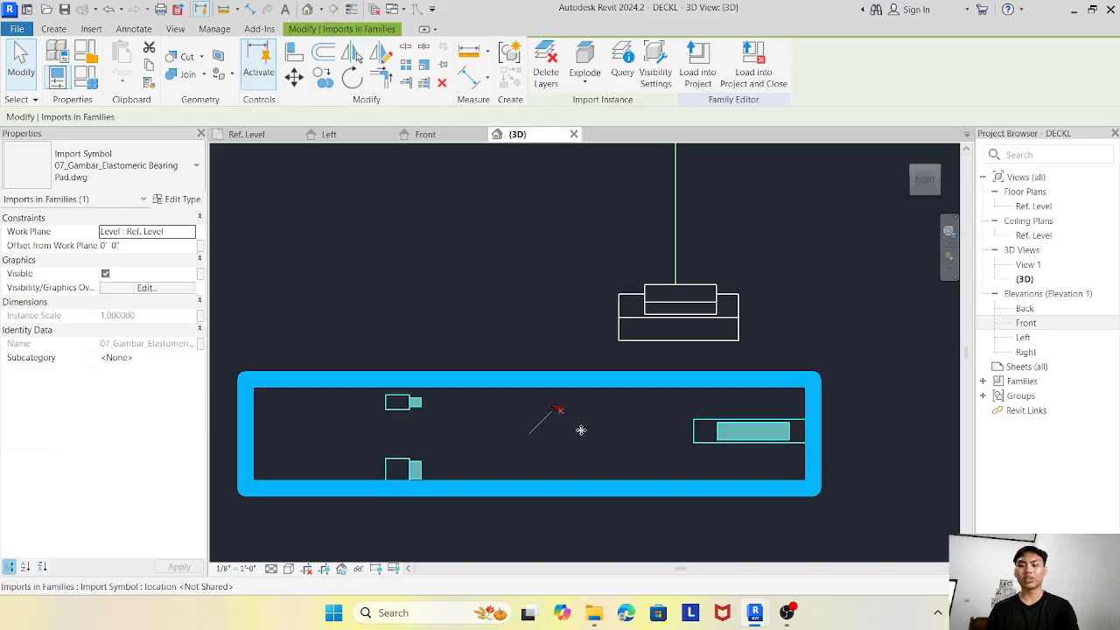
pyautogui.press('Delete')
# Examine the stepped bearing pad model from an oblique angle in the {3D} view.
pyautogui.click(916, 189)
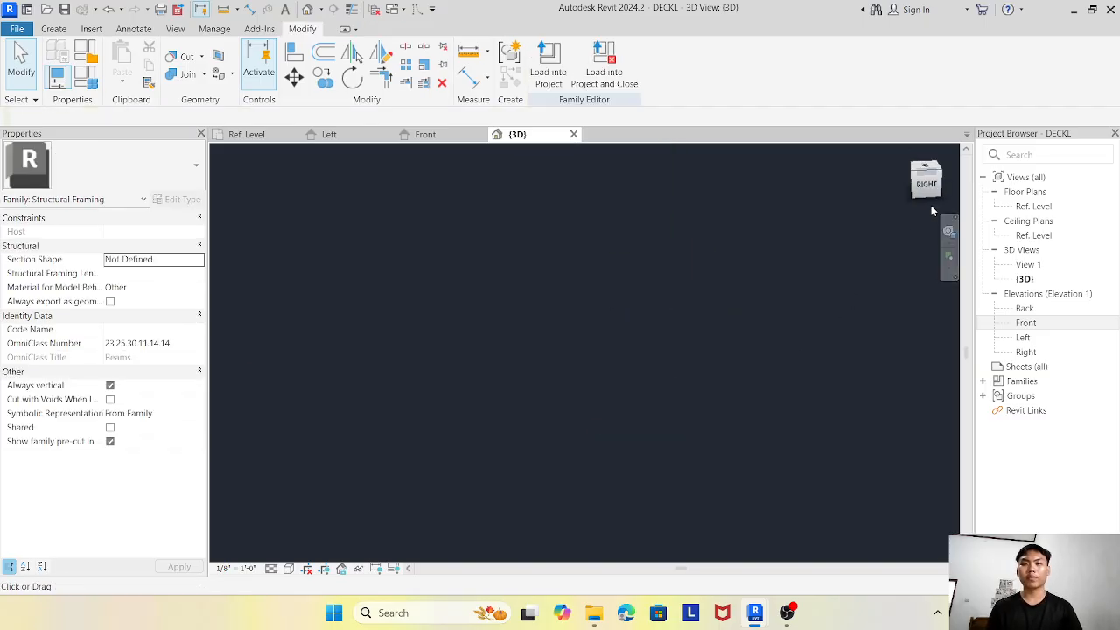
pyautogui.moveTo(689, 503); pyautogui.dragTo(772, 353, button='middle')
pyautogui.click(914, 190)
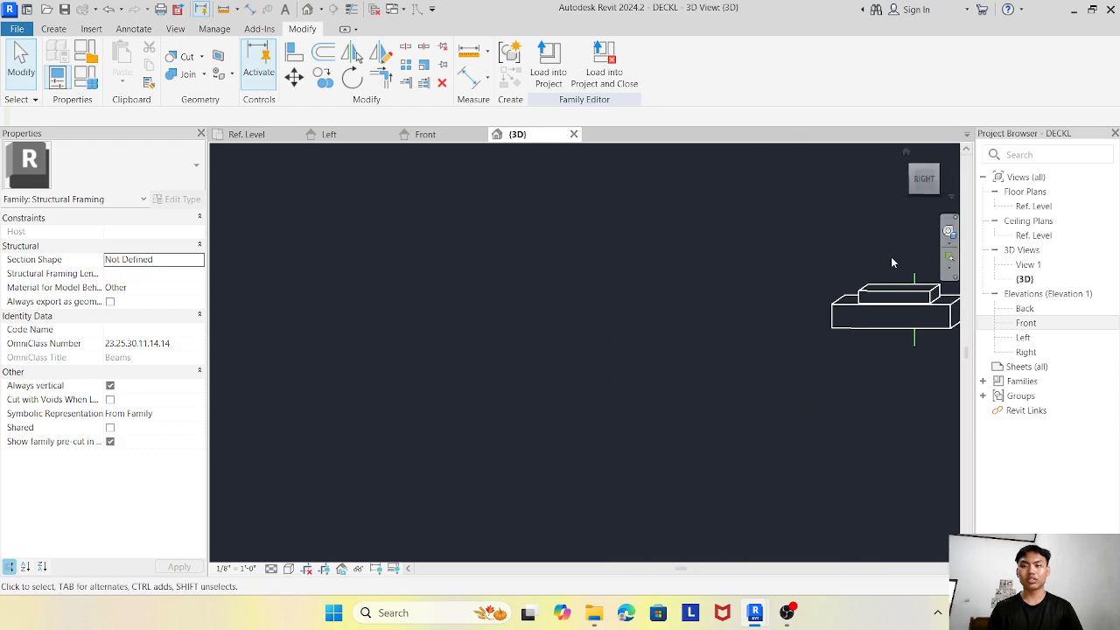
pyautogui.moveTo(738, 430); pyautogui.dragTo(493, 459, button='middle')
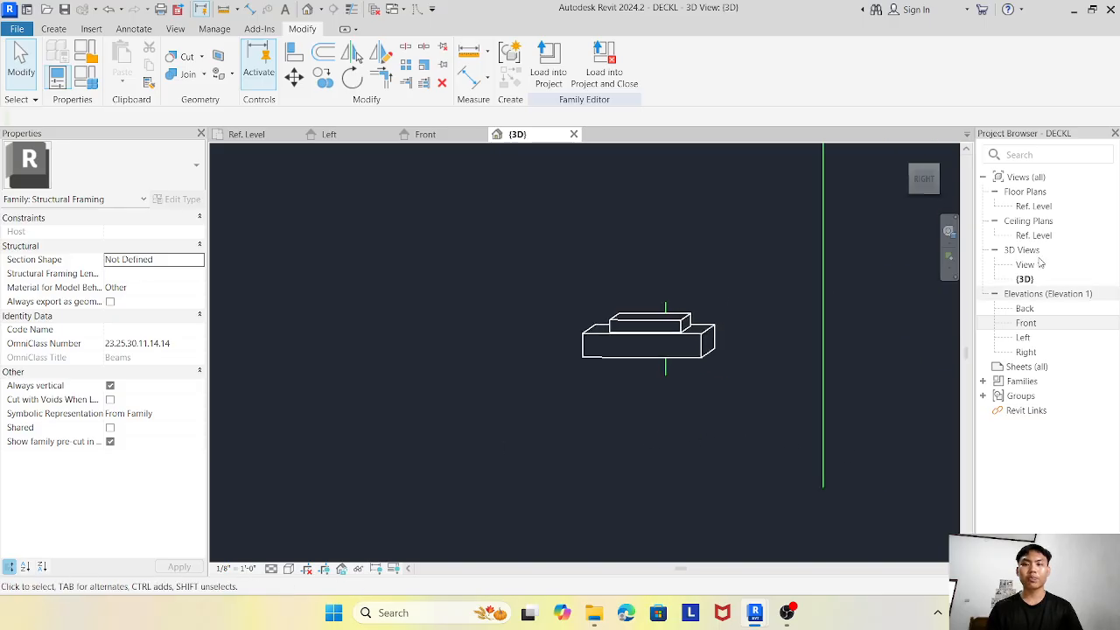
pyautogui.moveTo(931, 193); pyautogui.dragTo(903, 208)
pyautogui.moveTo(900, 261); pyautogui.dragTo(635, 399, button='middle')
pyautogui.moveTo(850, 329); pyautogui.dragTo(751, 377, button='middle')
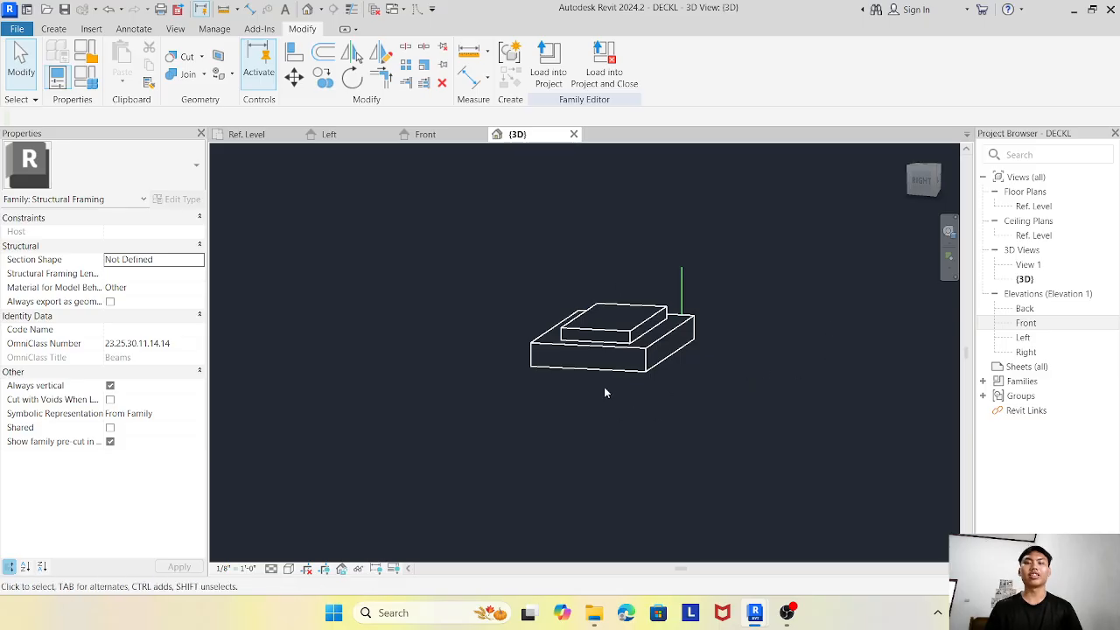
# Save the current family as BEARING.rfa in the BIM folder and close it.
pyautogui.click(14, 32)
pyautogui.moveTo(77, 220)
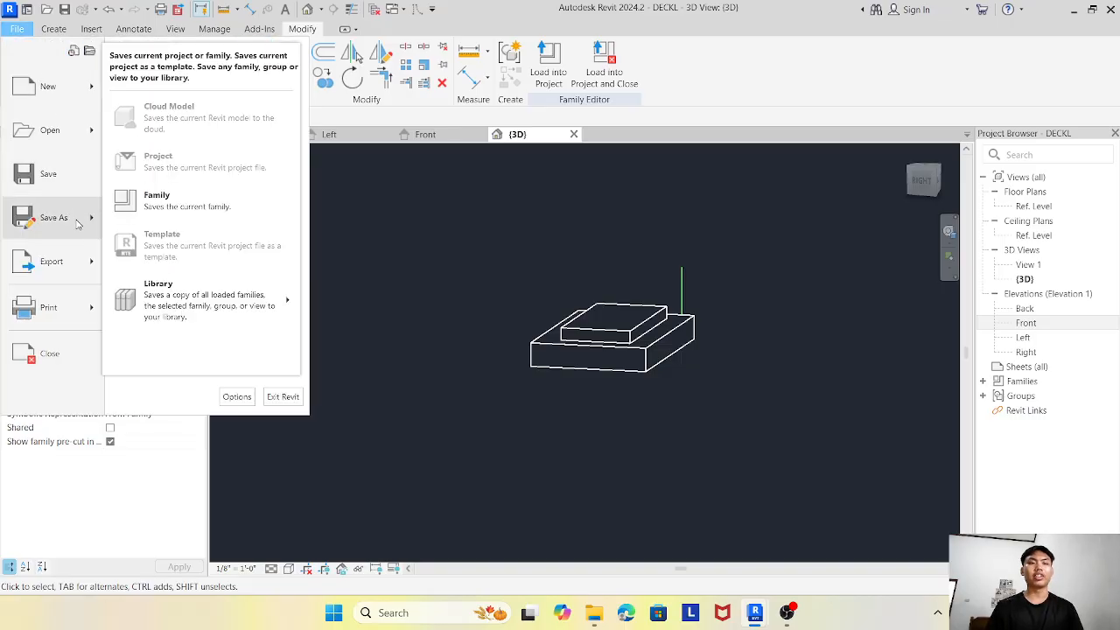
pyautogui.click(156, 200)
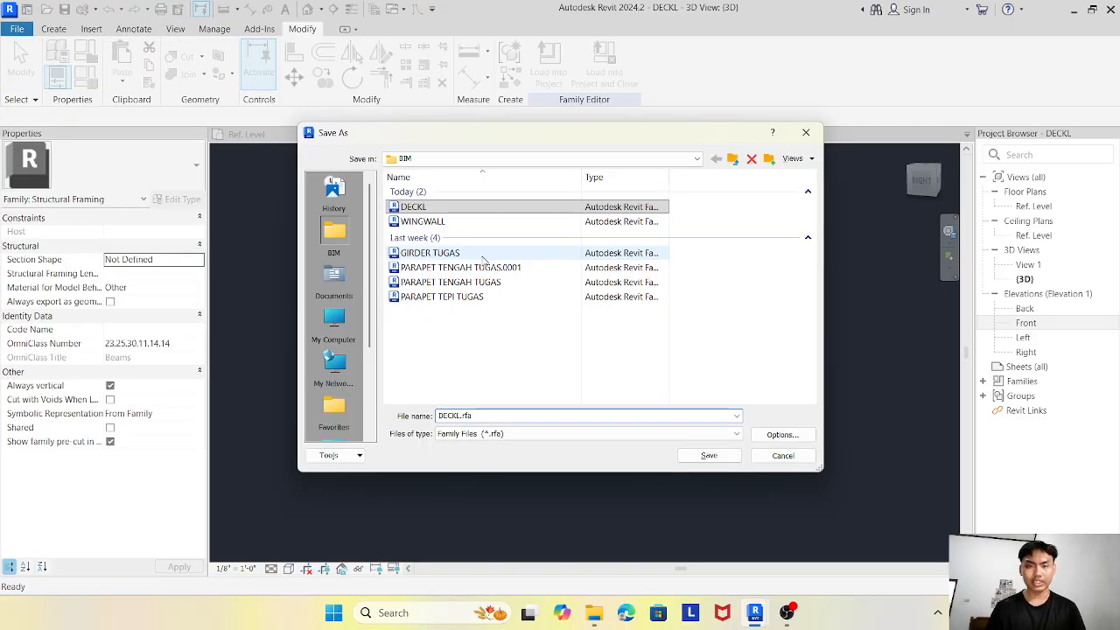
pyautogui.doubleClick(455, 415)
pyautogui.write('BEAM')
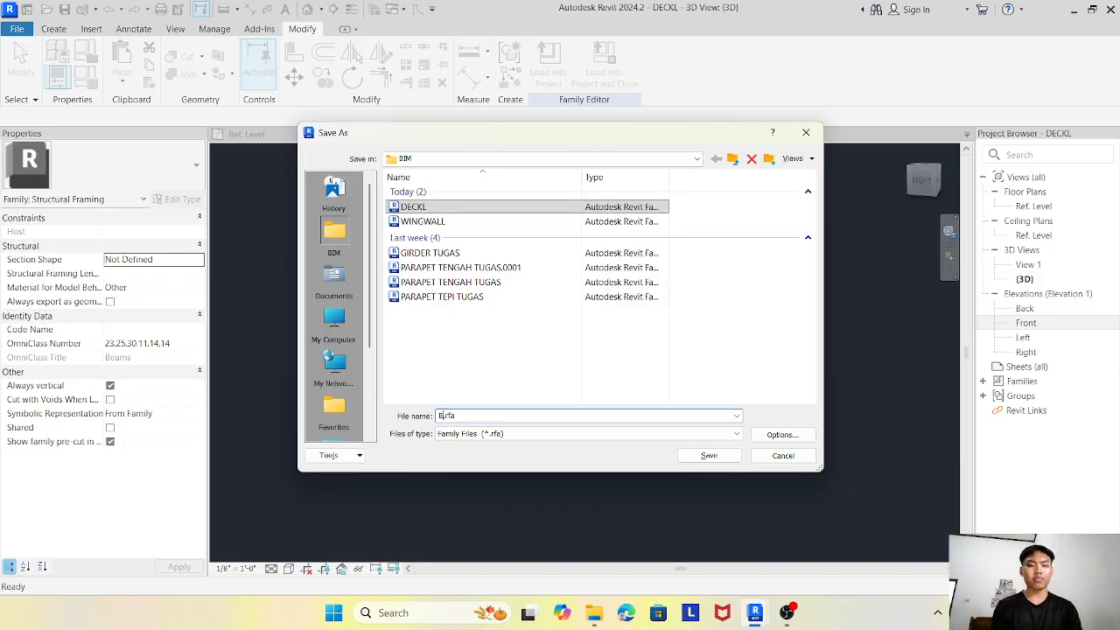
pyautogui.write('ING')
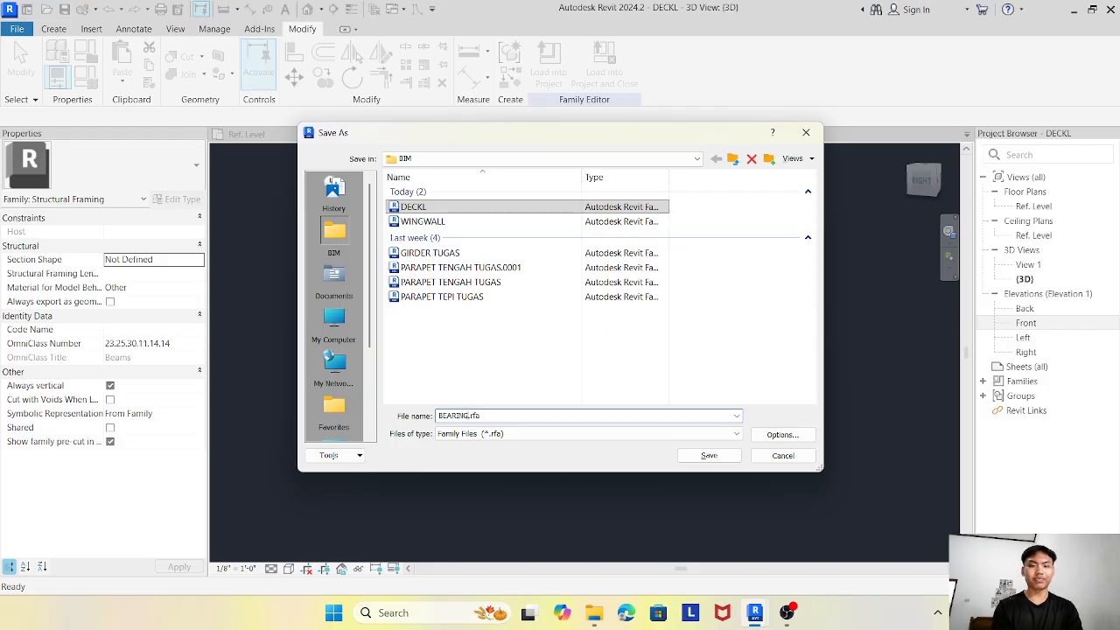
pyautogui.press('Return')
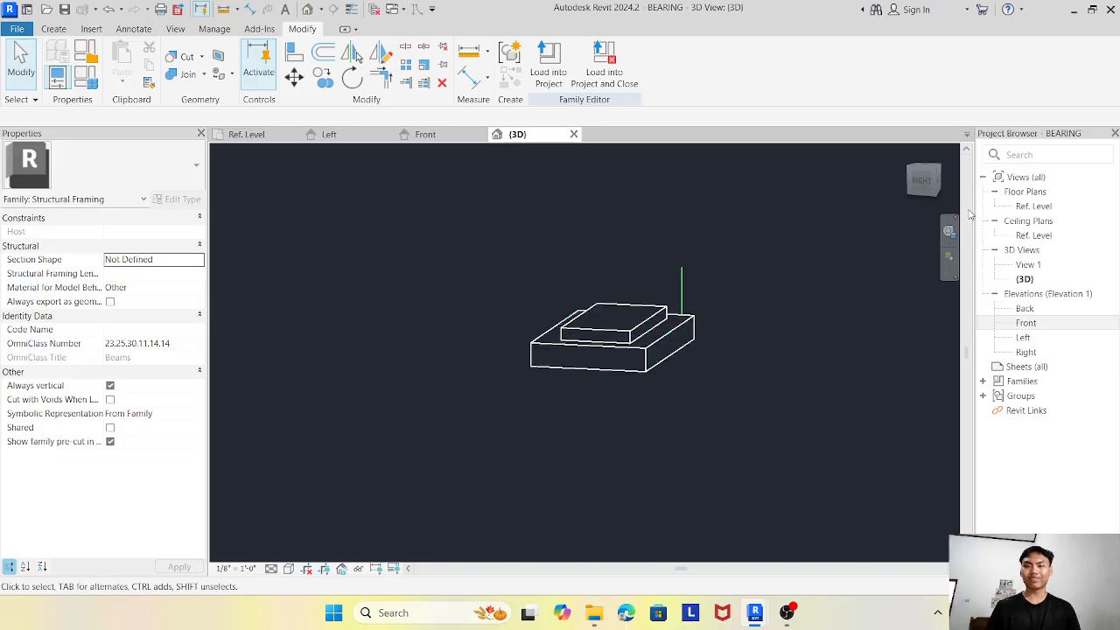
pyautogui.click(1111, 9)
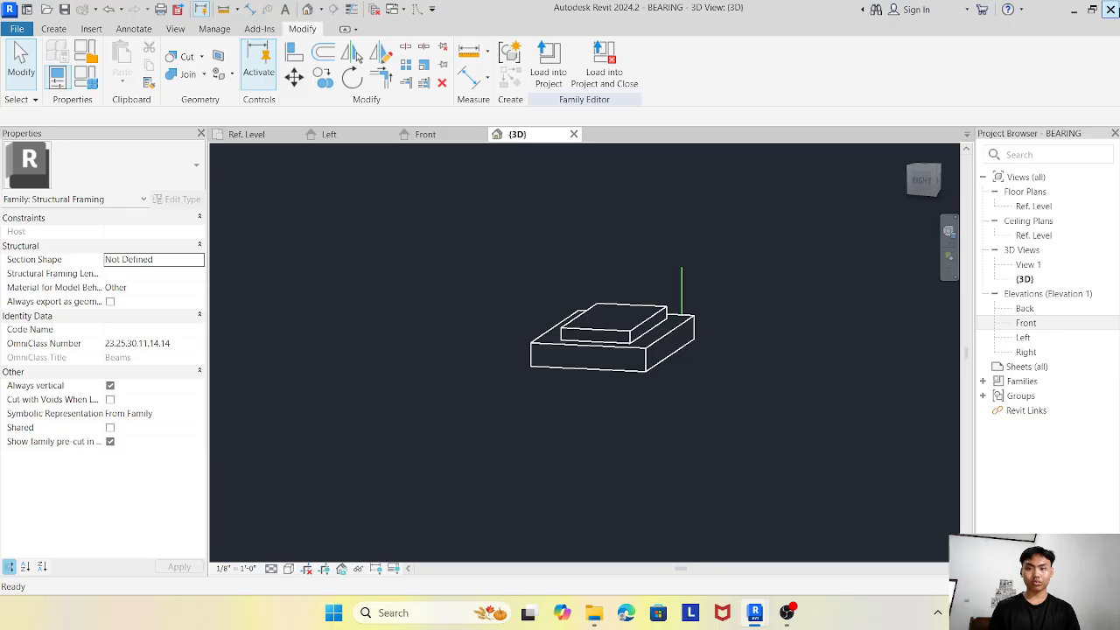